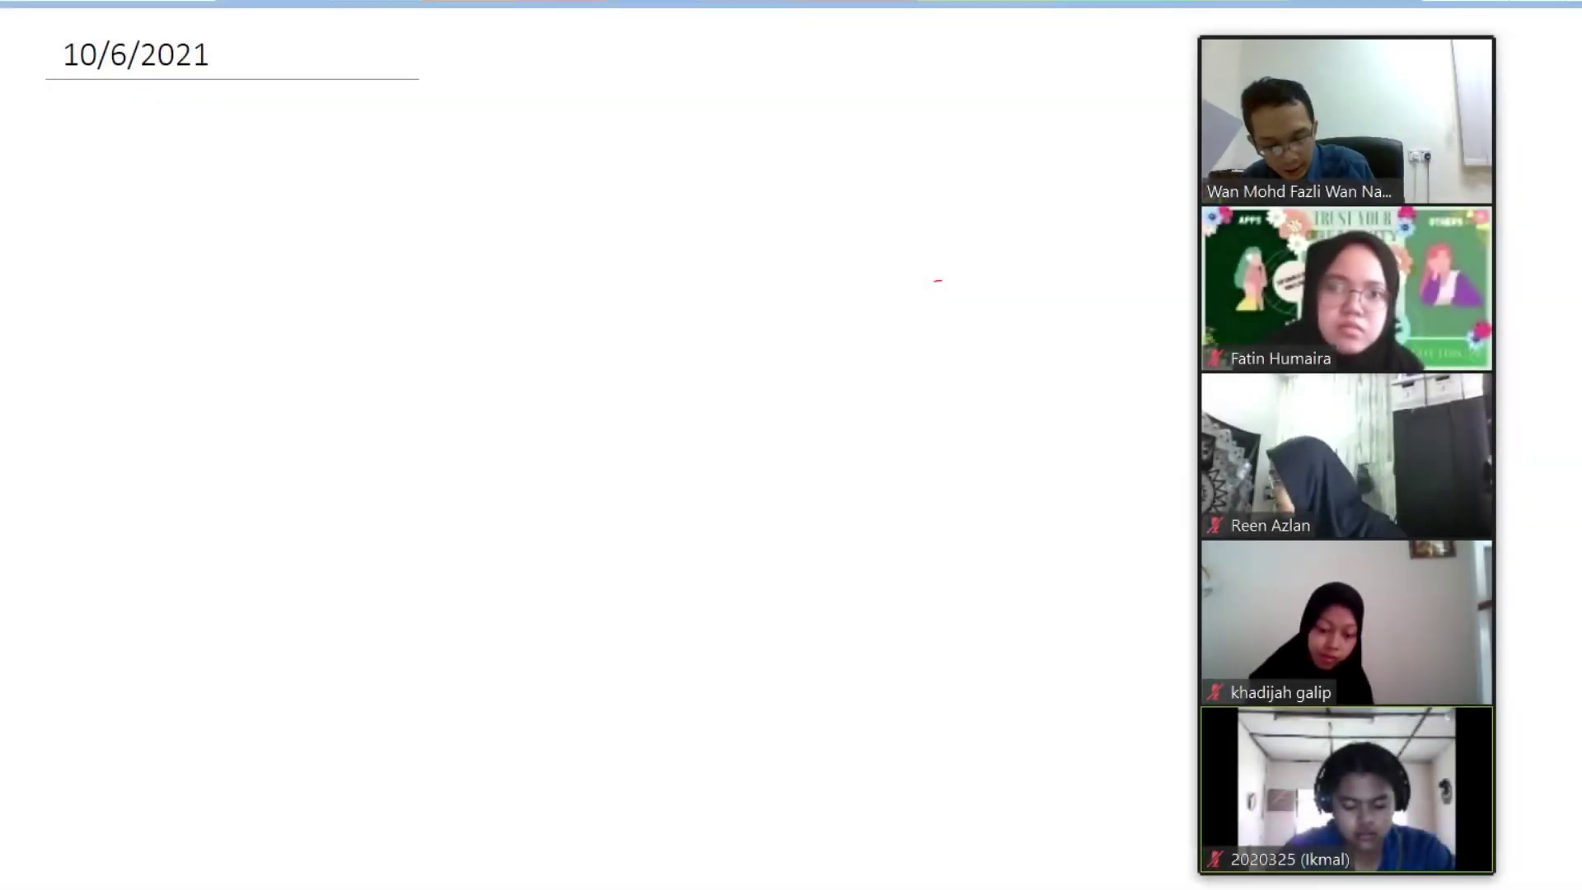
Sketch a sheet labelled A4 with an arrow to a second sheet outline containing a small dashed red strip
drag(237, 173, 234, 356)
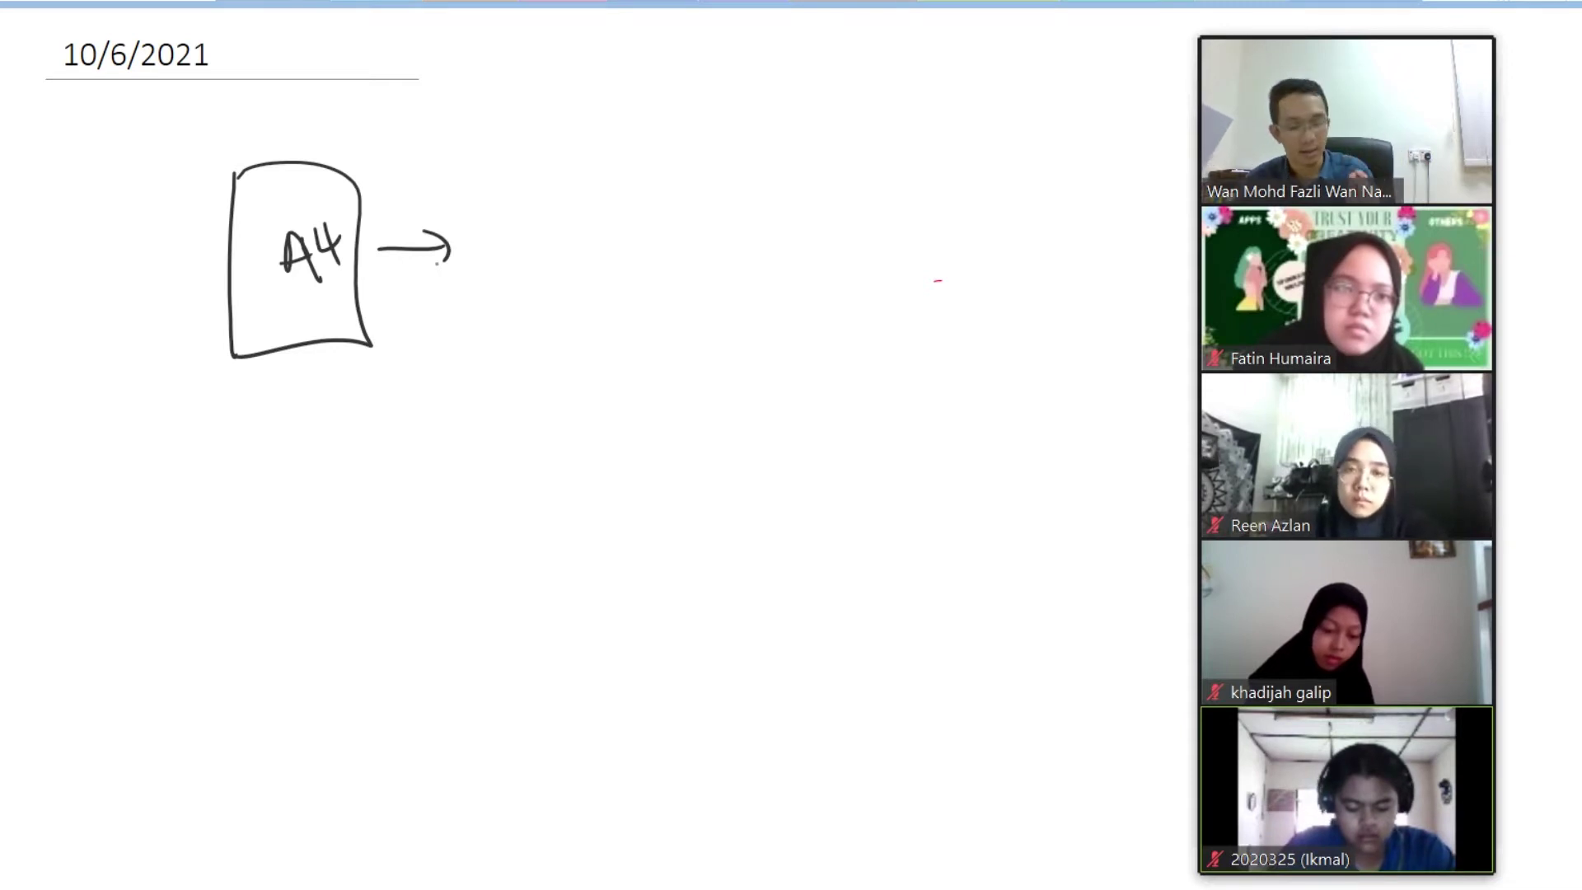
mouse_move(484, 165)
mouse_down()
mouse_move(609, 193)
mouse_move(588, 344)
mouse_move(493, 349)
mouse_up()
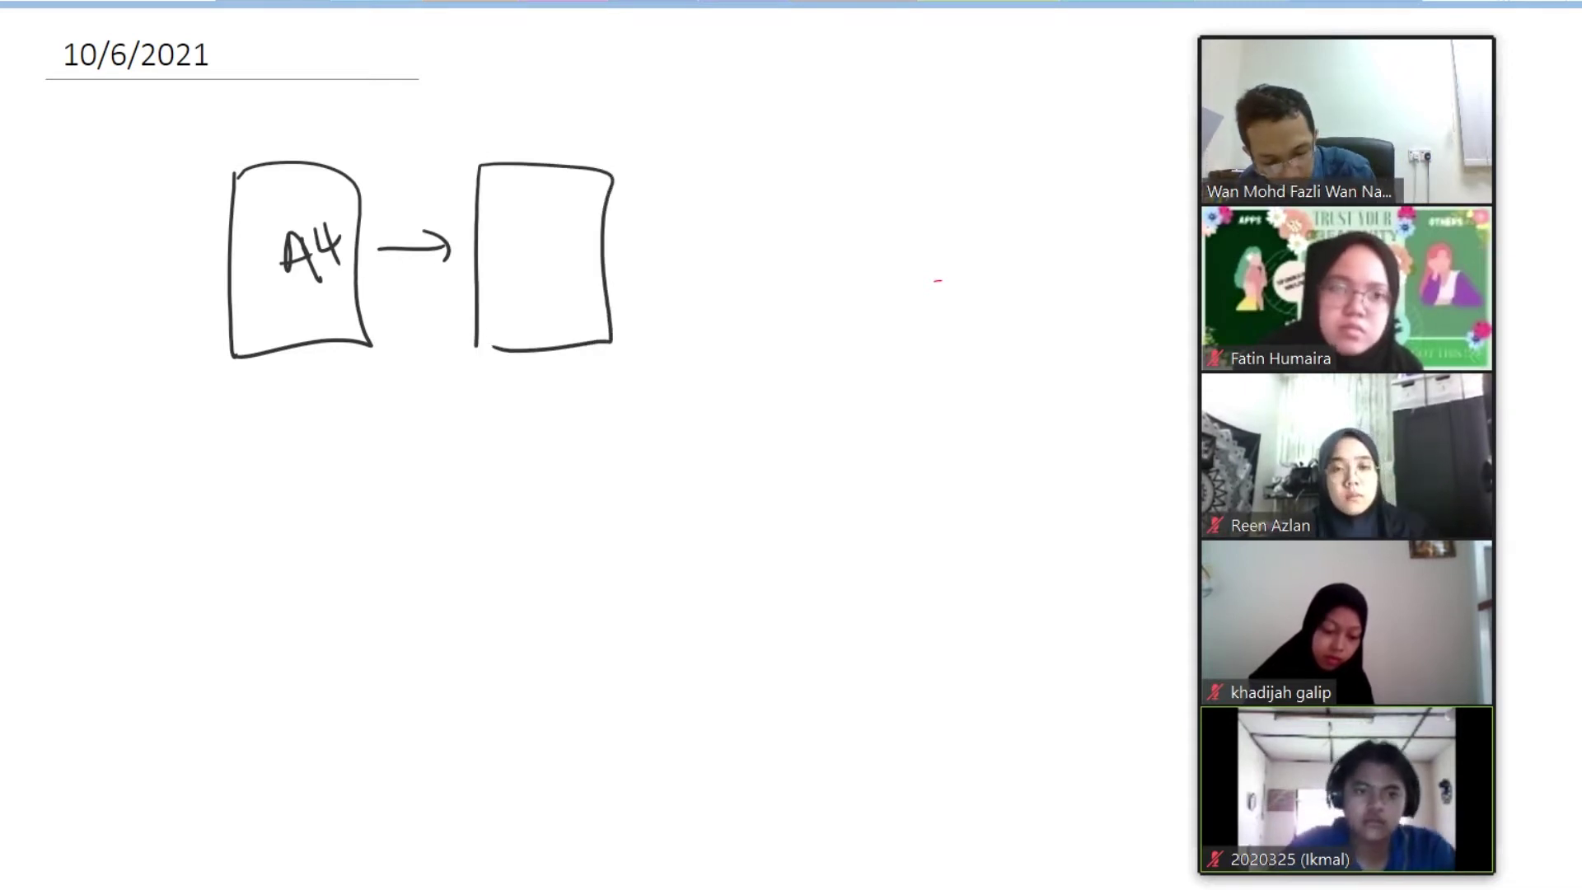
drag(497, 264, 503, 261)
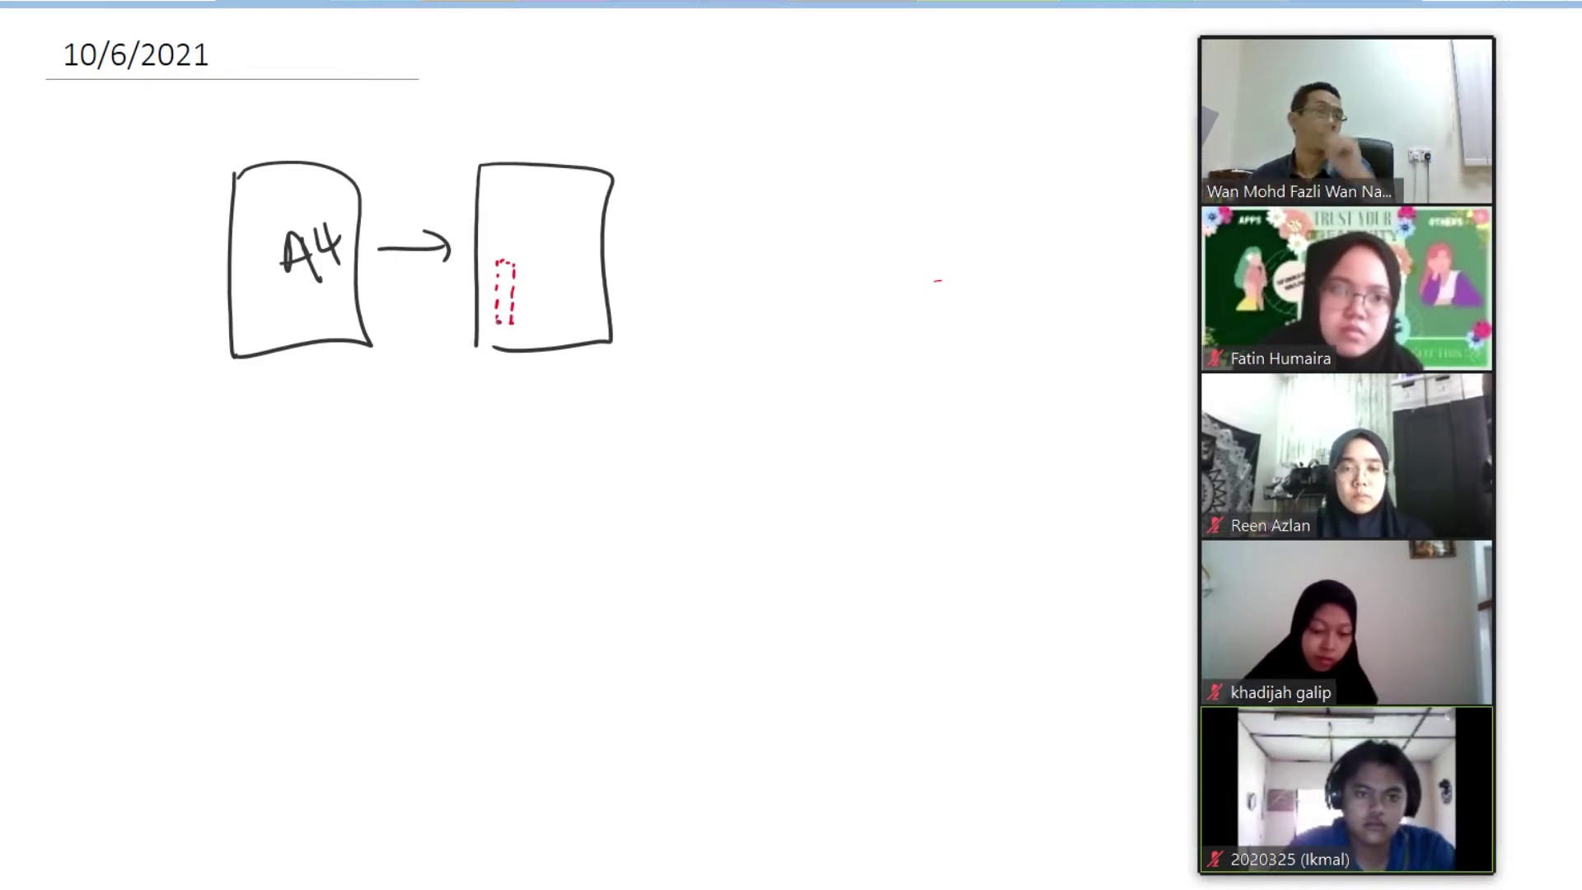
Draw the enlarged red strip with green-hatched ends, marking its width as 10mm and the length between the ends as 30mm
mouse_move(740, 187)
mouse_down()
mouse_move(747, 334)
mouse_move(800, 330)
mouse_move(751, 349)
mouse_move(811, 368)
mouse_up()
mouse_move(739, 188)
mouse_down()
mouse_move(771, 223)
mouse_move(776, 189)
mouse_move(798, 216)
mouse_up()
mouse_move(750, 323)
mouse_down()
mouse_move(753, 356)
mouse_move(802, 339)
mouse_up()
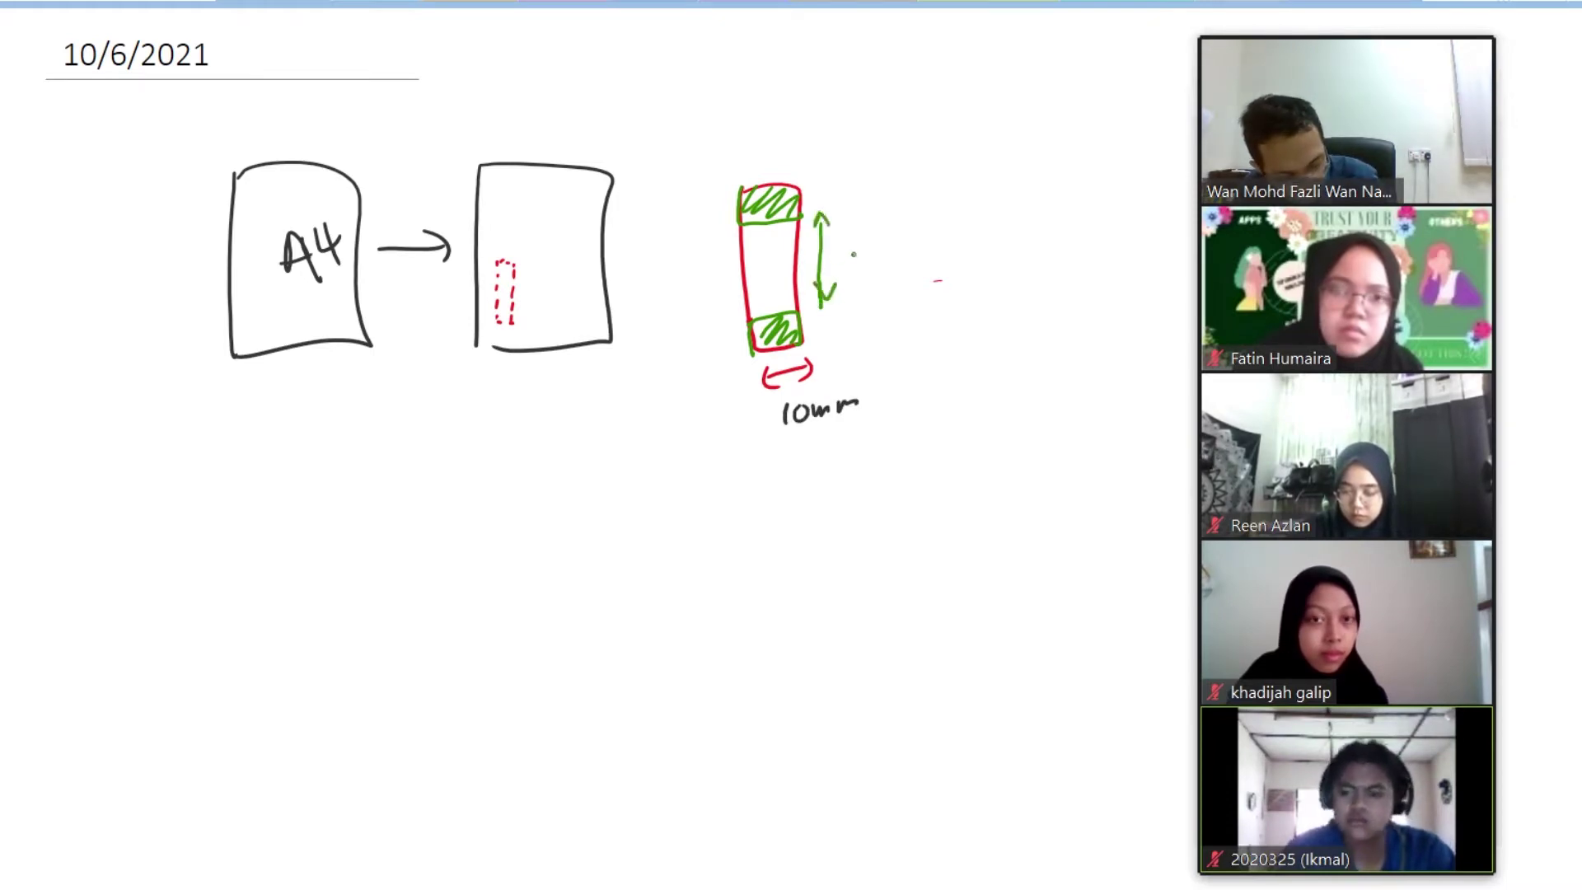
drag(854, 249, 855, 274)
drag(878, 240, 878, 242)
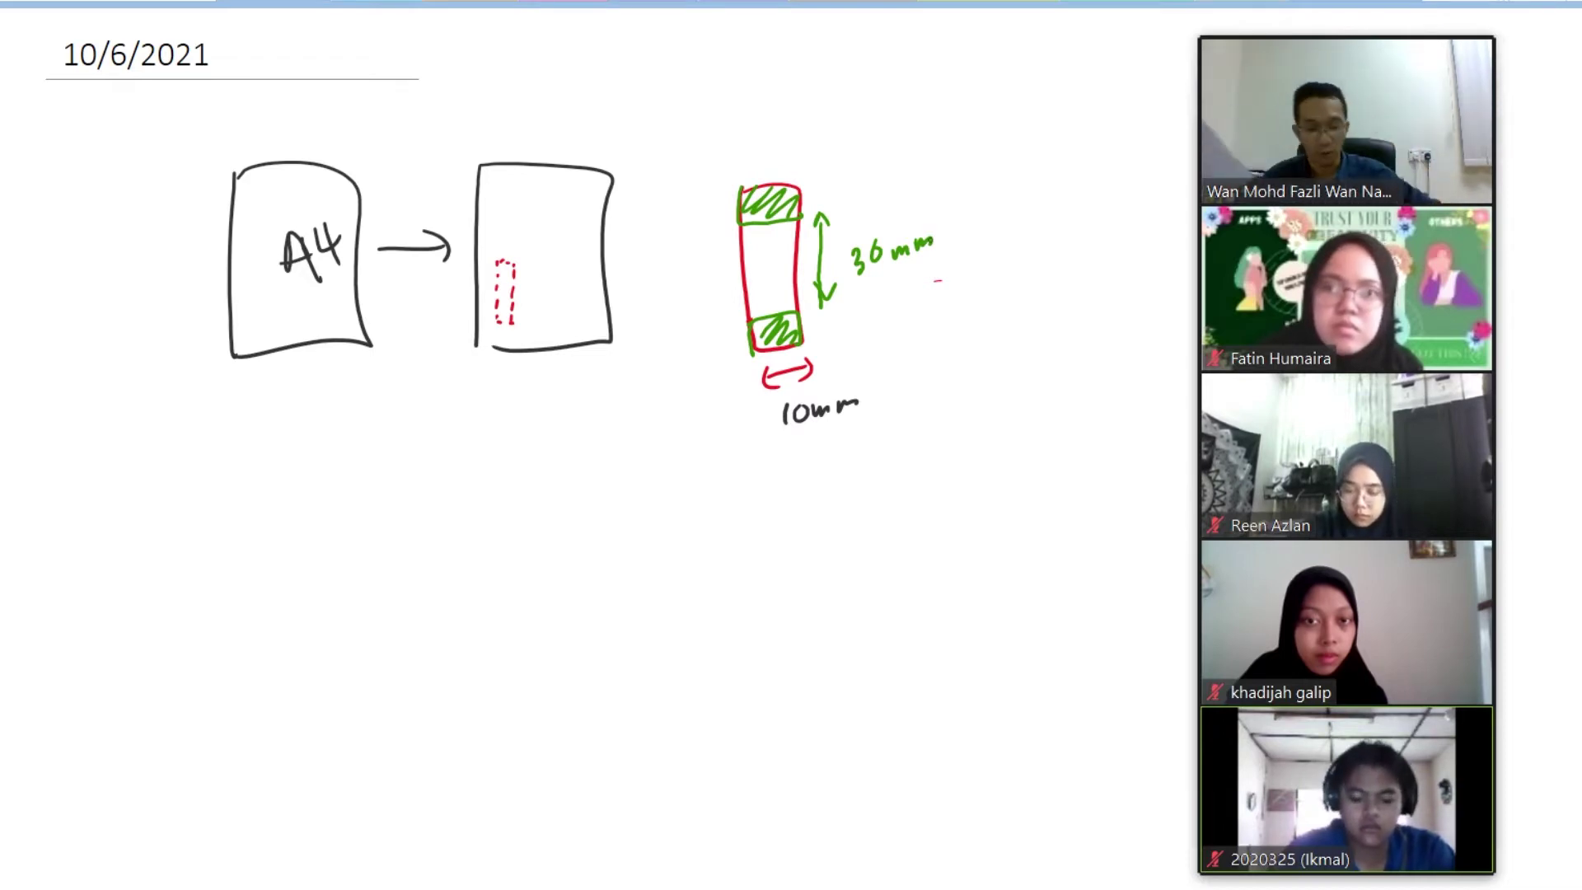
Write the strip's thickness as t = 0.1 mm beside the specimen sketch
drag(886, 328, 898, 362)
drag(879, 341, 916, 340)
drag(910, 347, 916, 346)
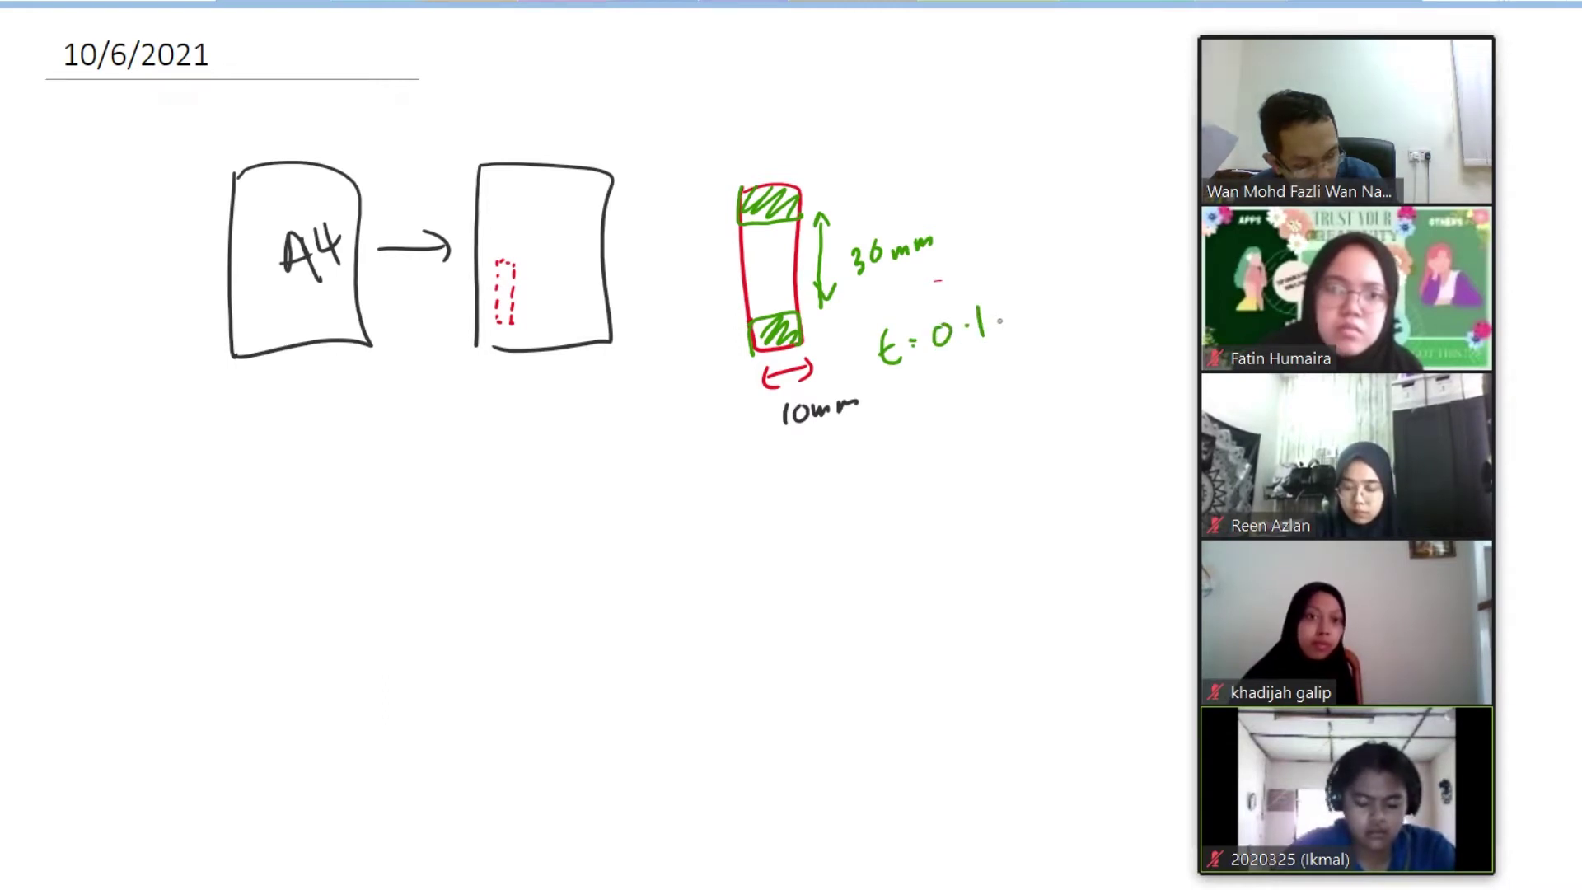
drag(1002, 328, 1025, 323)
drag(1029, 323, 1050, 305)
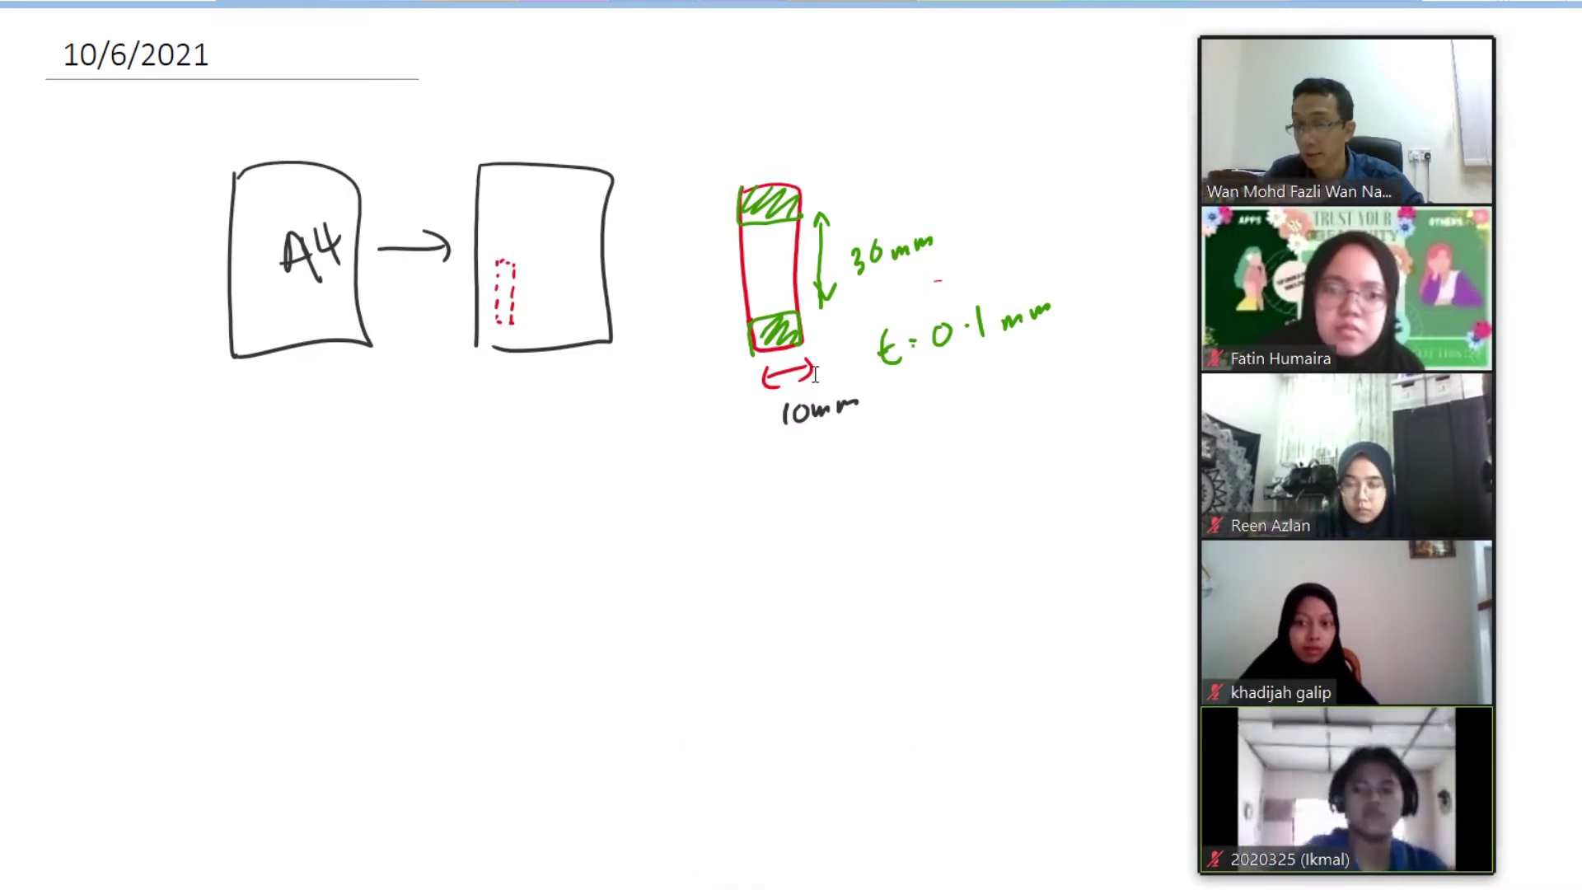
Switch to the Excel workbook and look through the tensile test data on the Vertical sheet
click(799, 886)
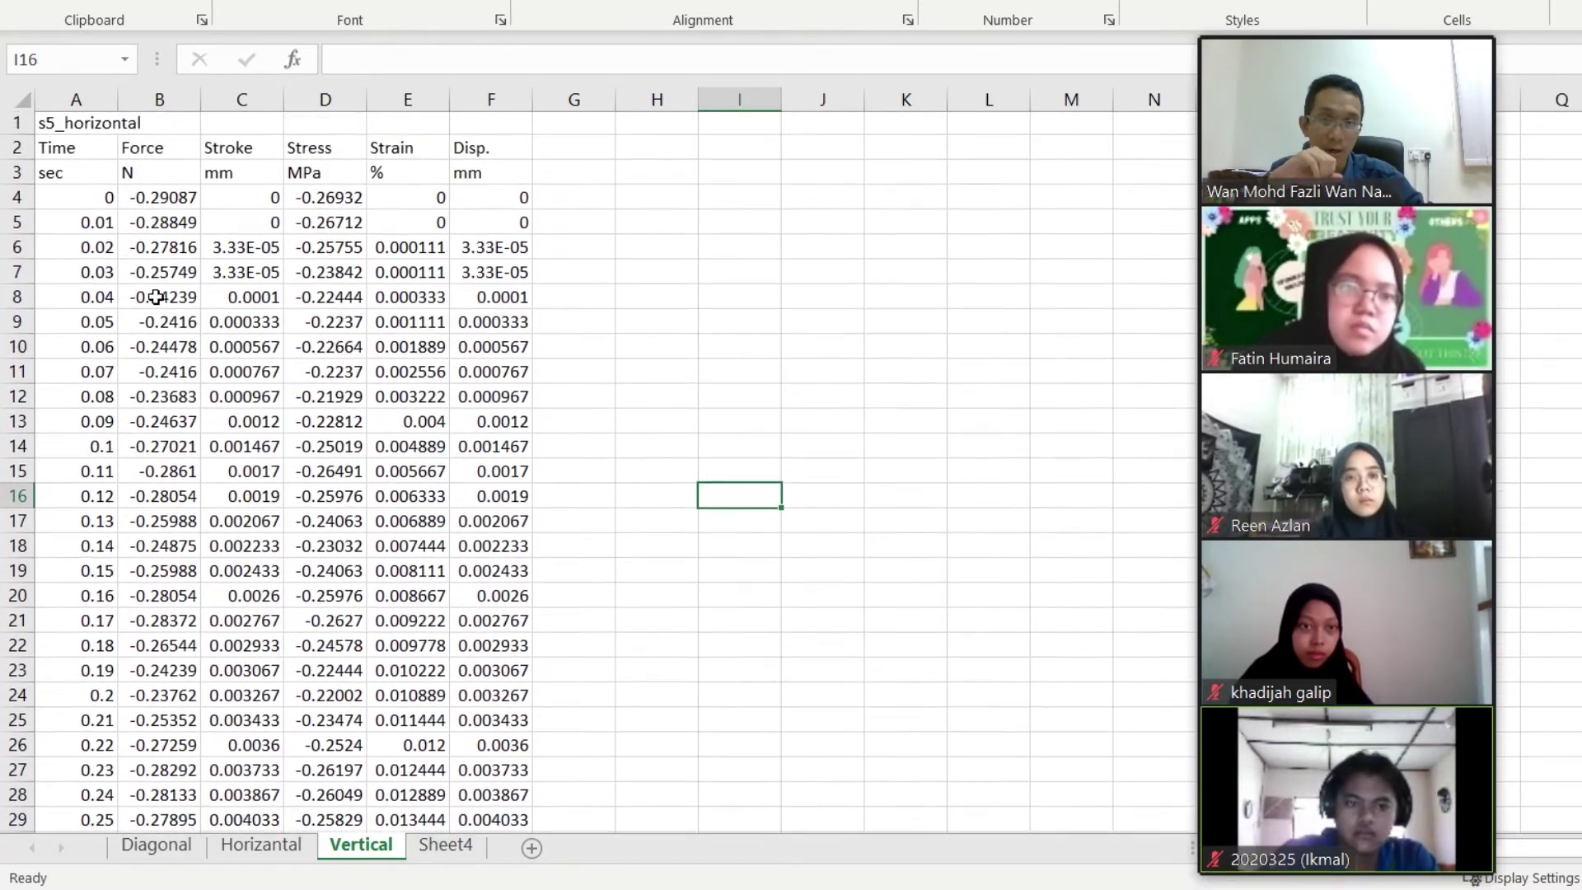
scroll(68, 338, down, 7)
scroll(244, 424, down, 20)
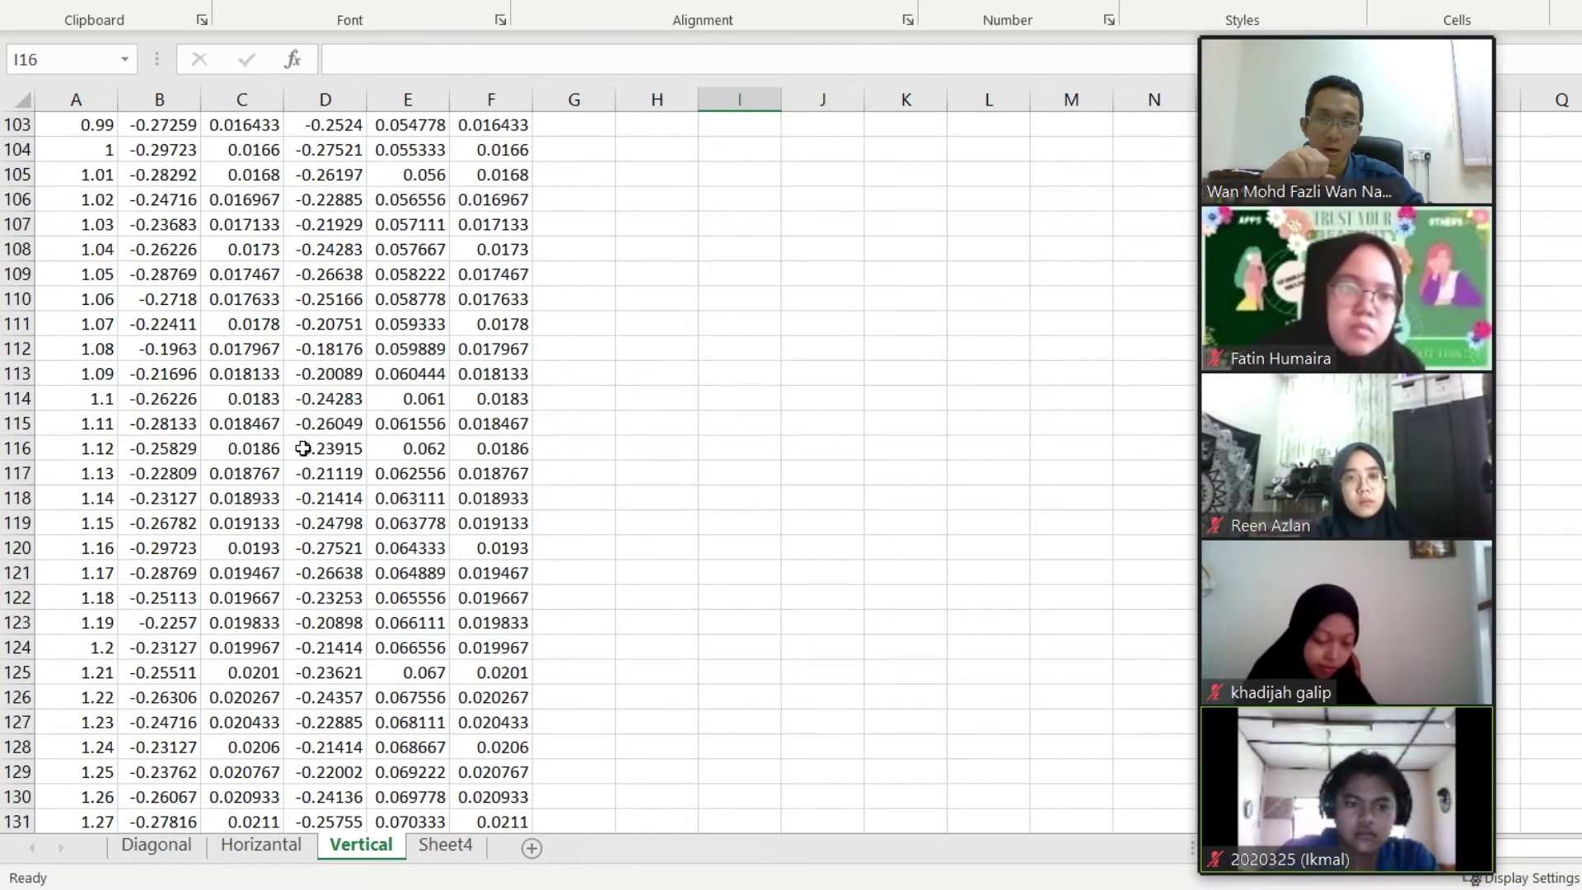
scroll(760, 460, down, 20)
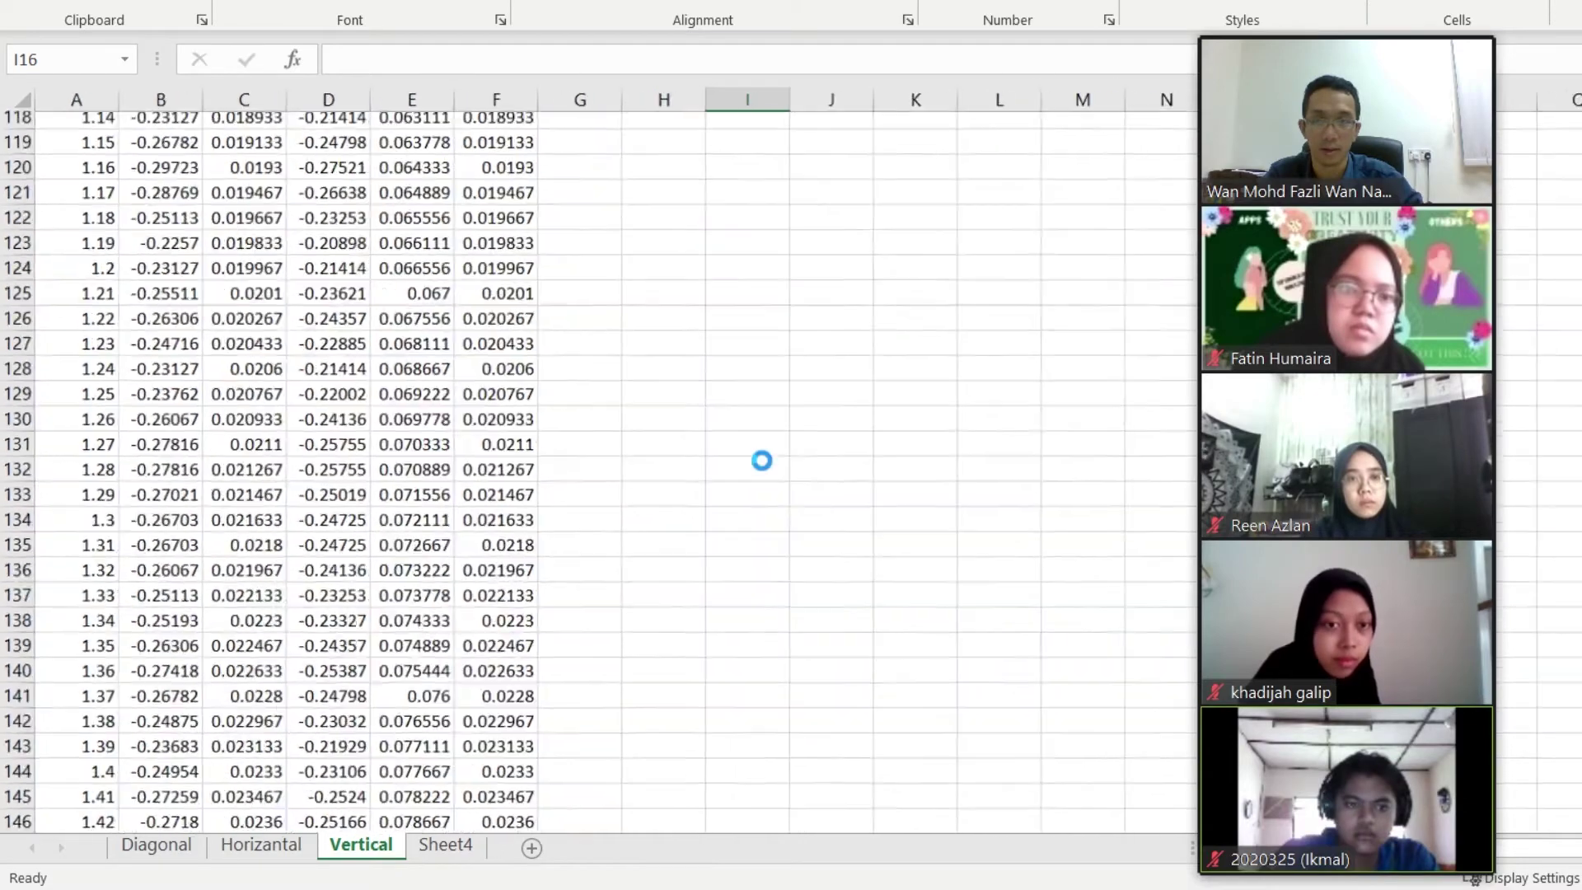
scroll(759, 460, up, 20)
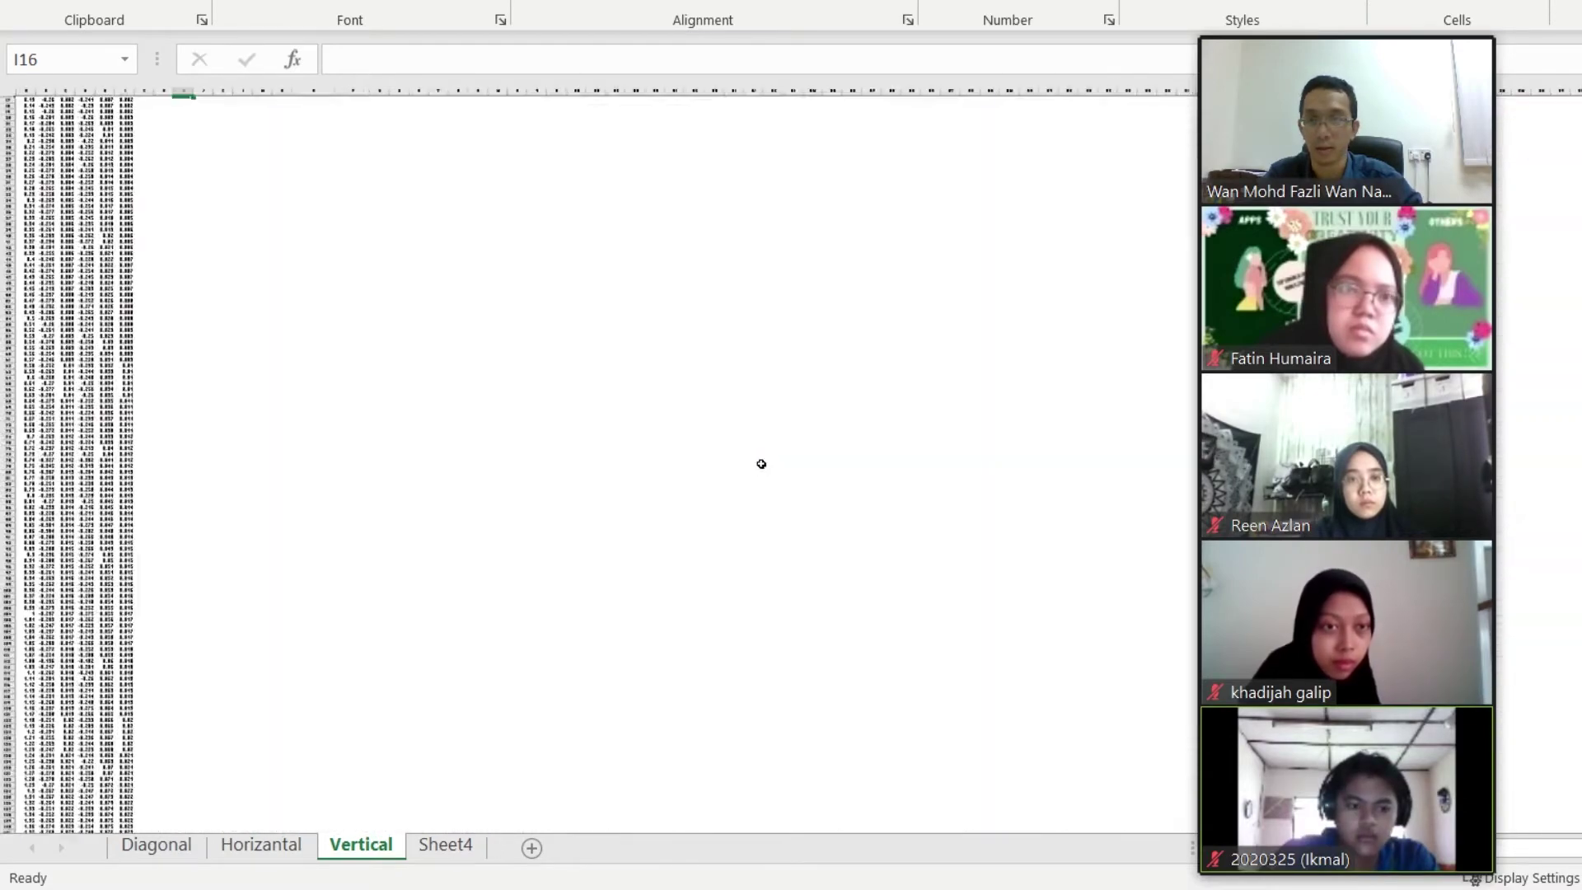
scroll(754, 453, up, 5)
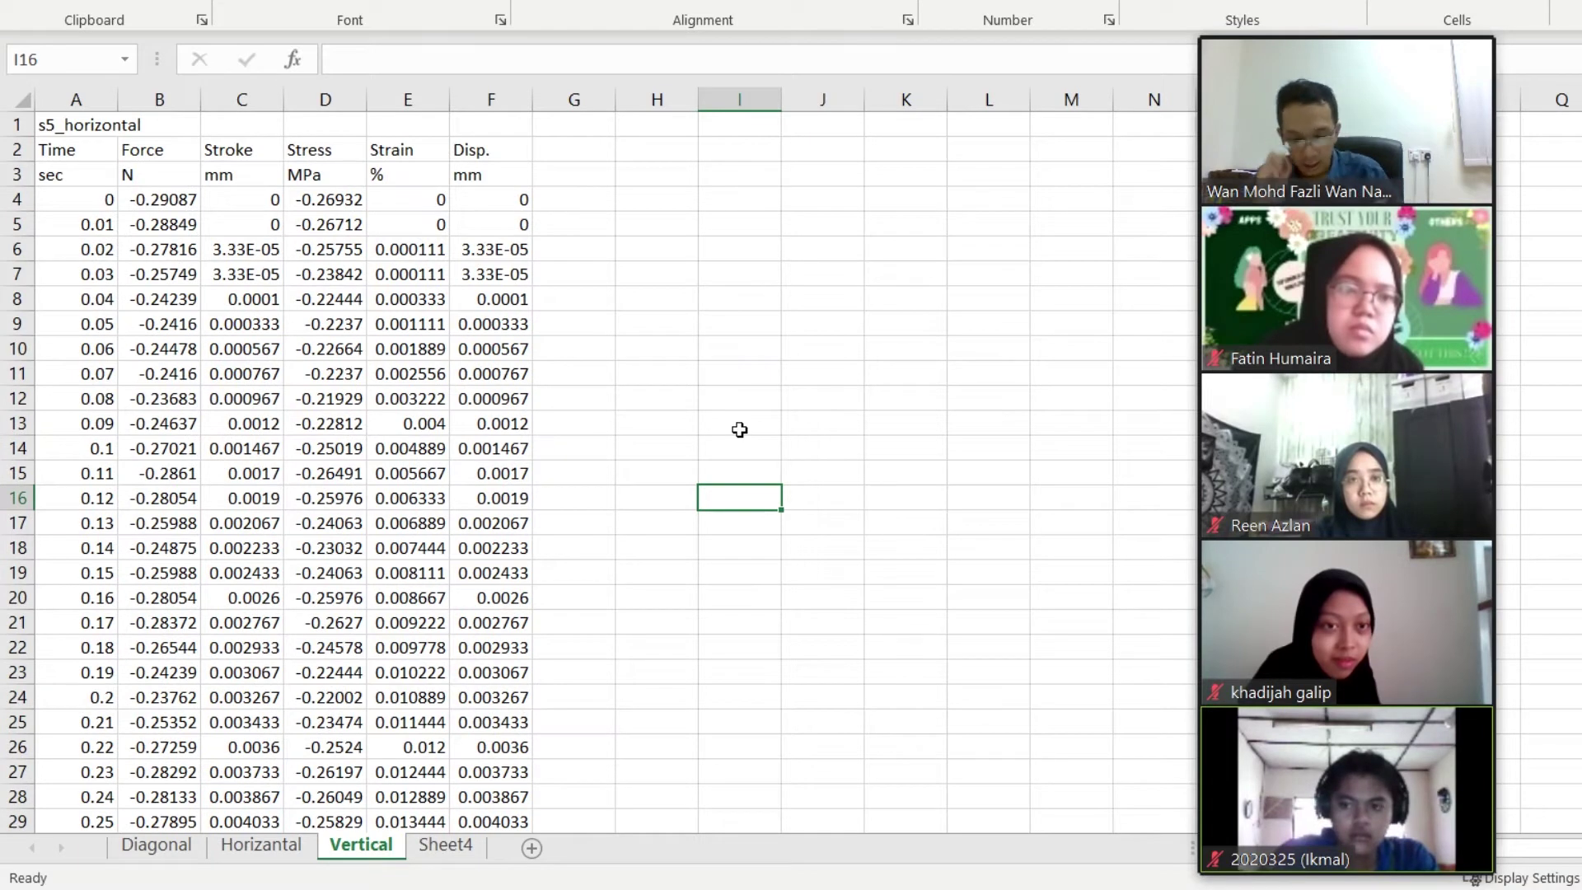
Fill cell I16 with yellow
key(F4)
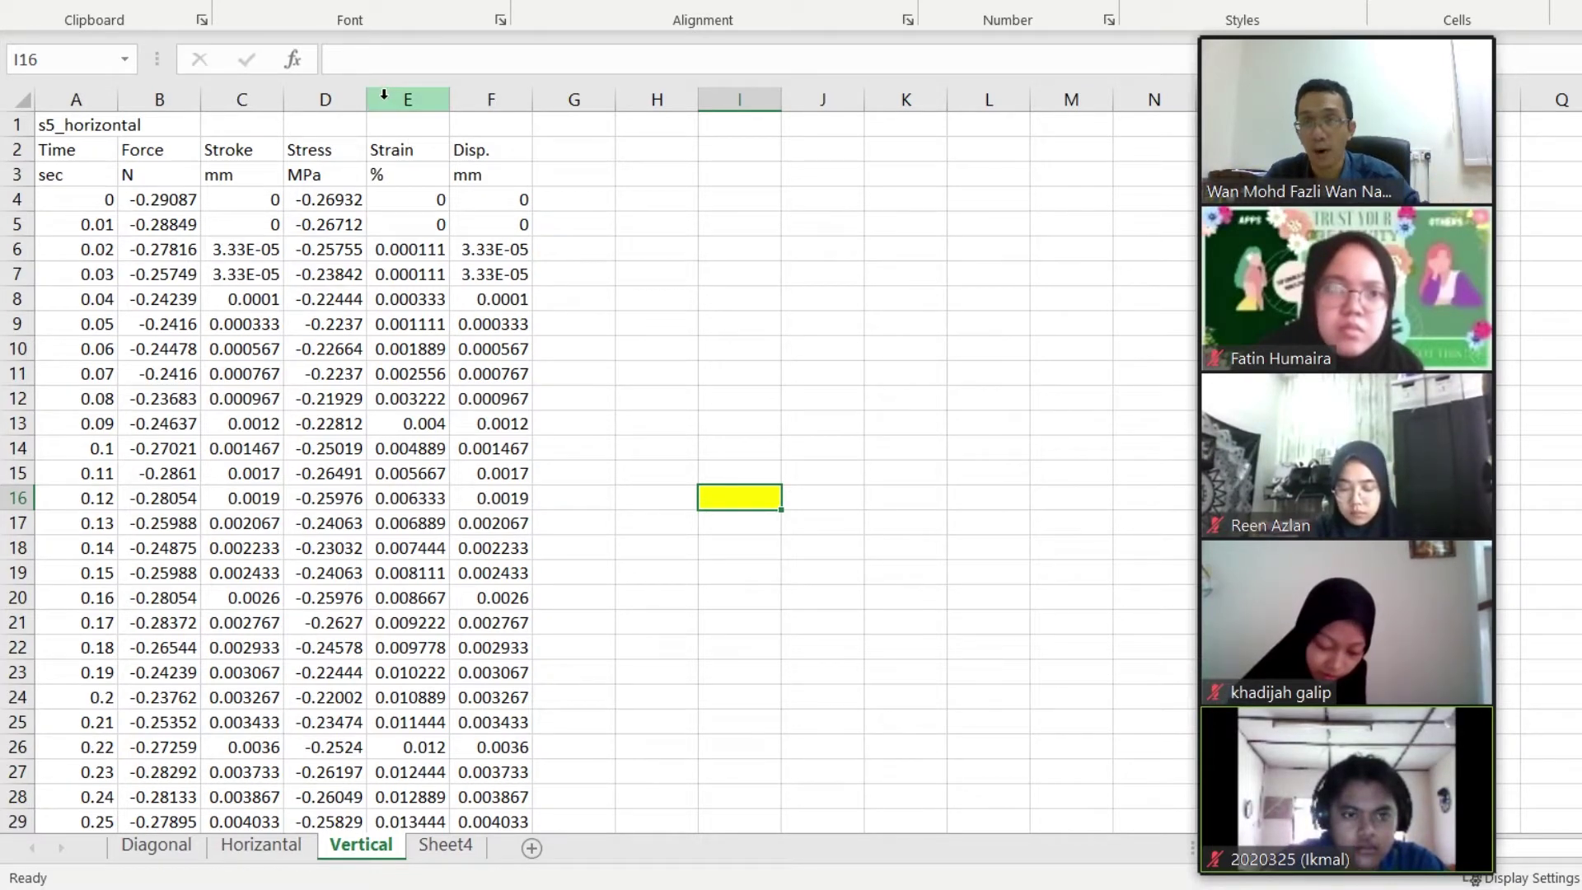
Hide the Stress, Strain and Disp. columns (D, E and F) on the Vertical sheet
click(341, 91)
ctrl+click(406, 98)
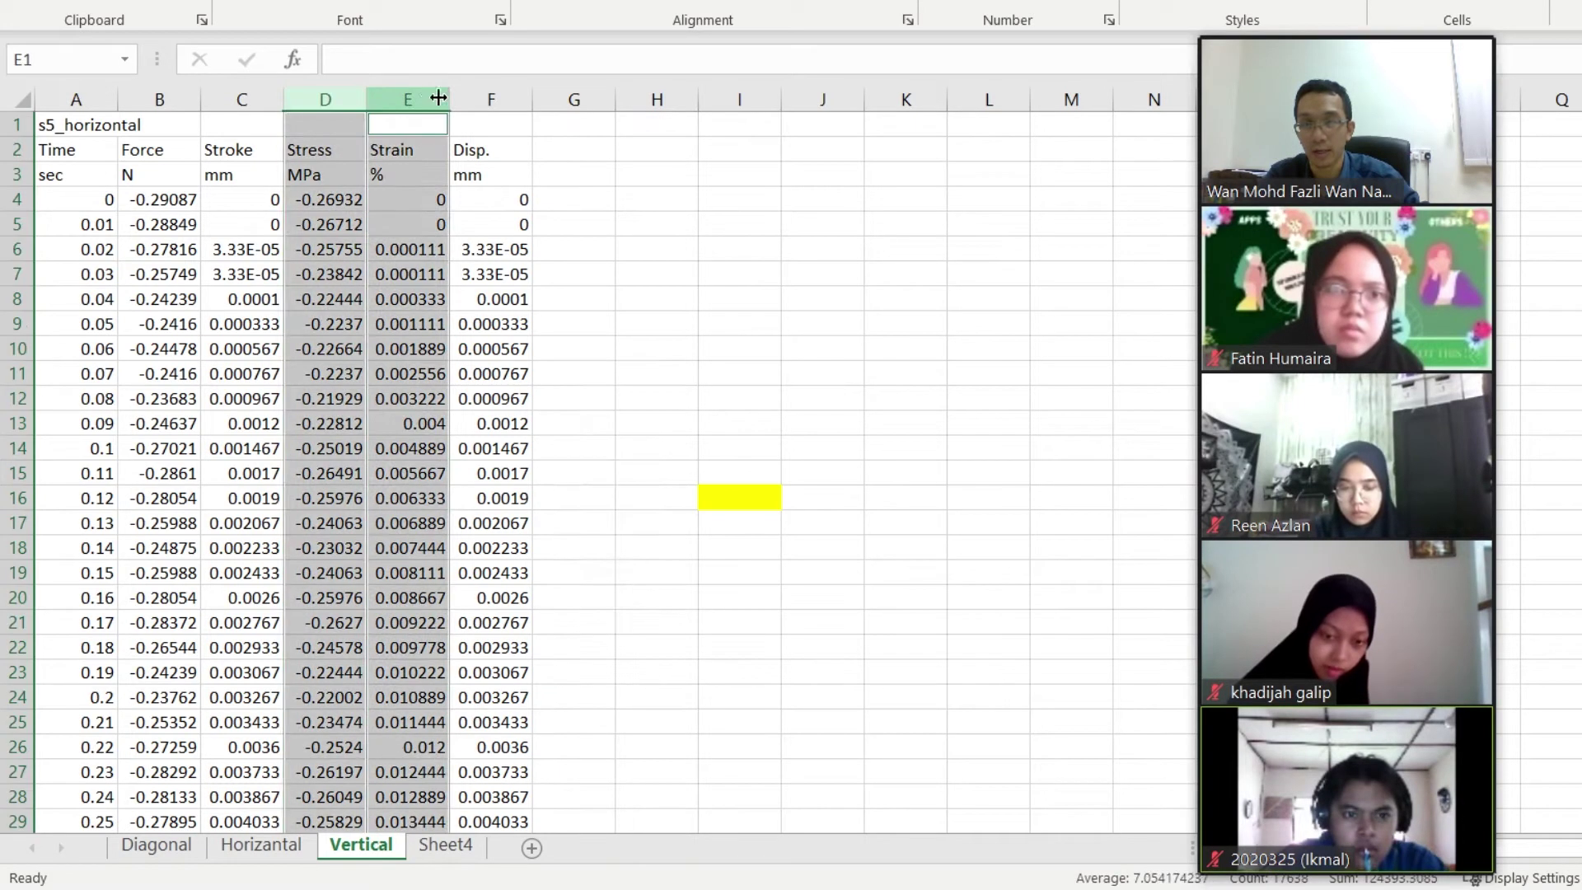
ctrl+click(480, 97)
right_click(417, 123)
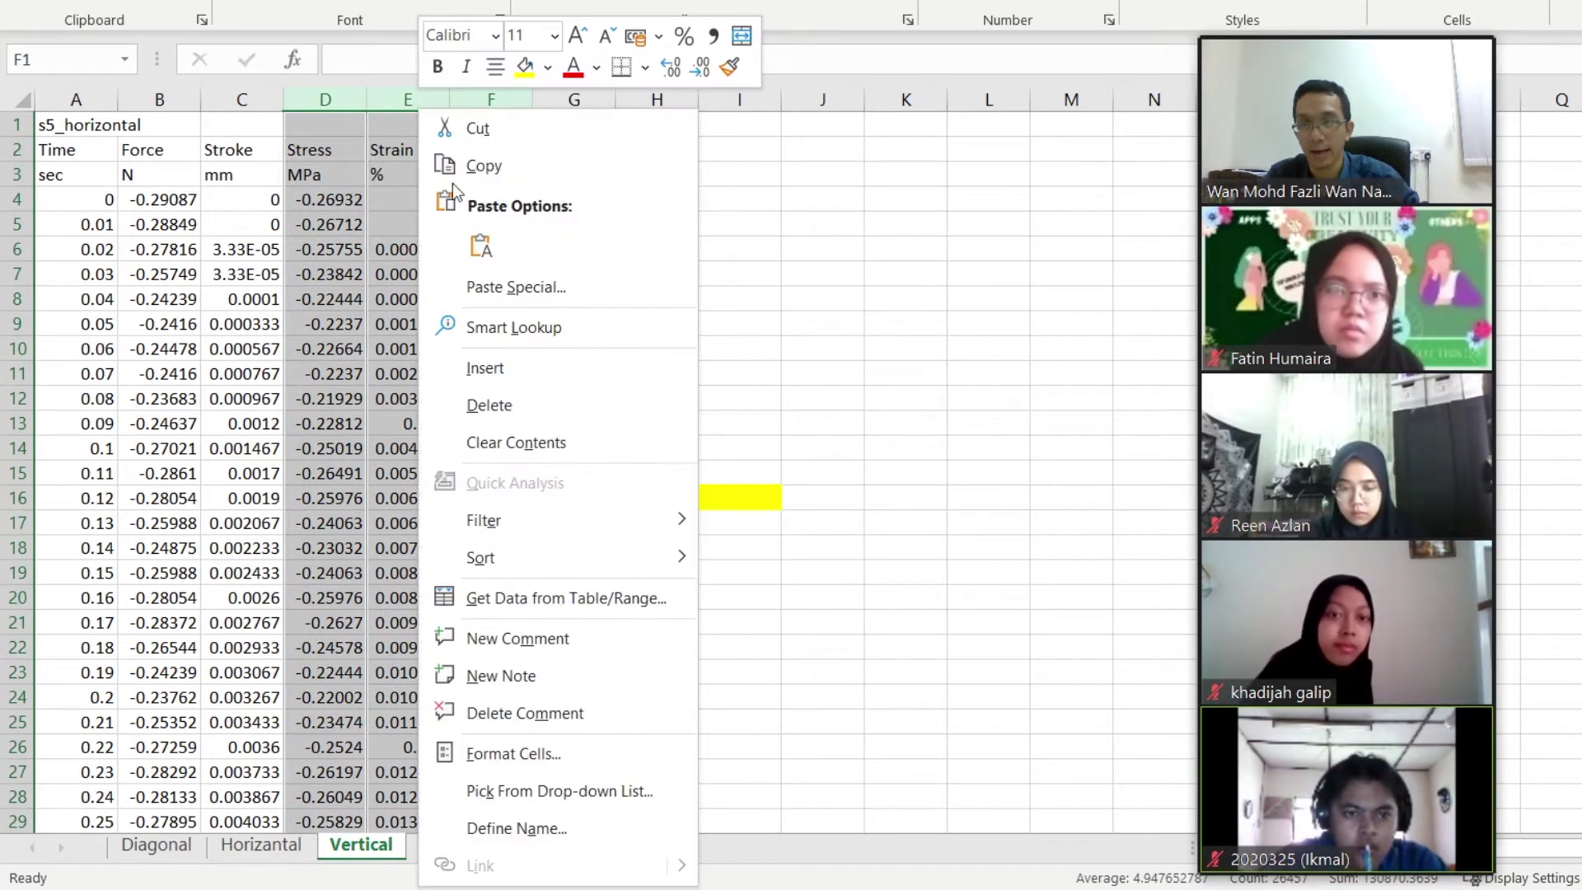
key(Escape)
key(ctrl+0)
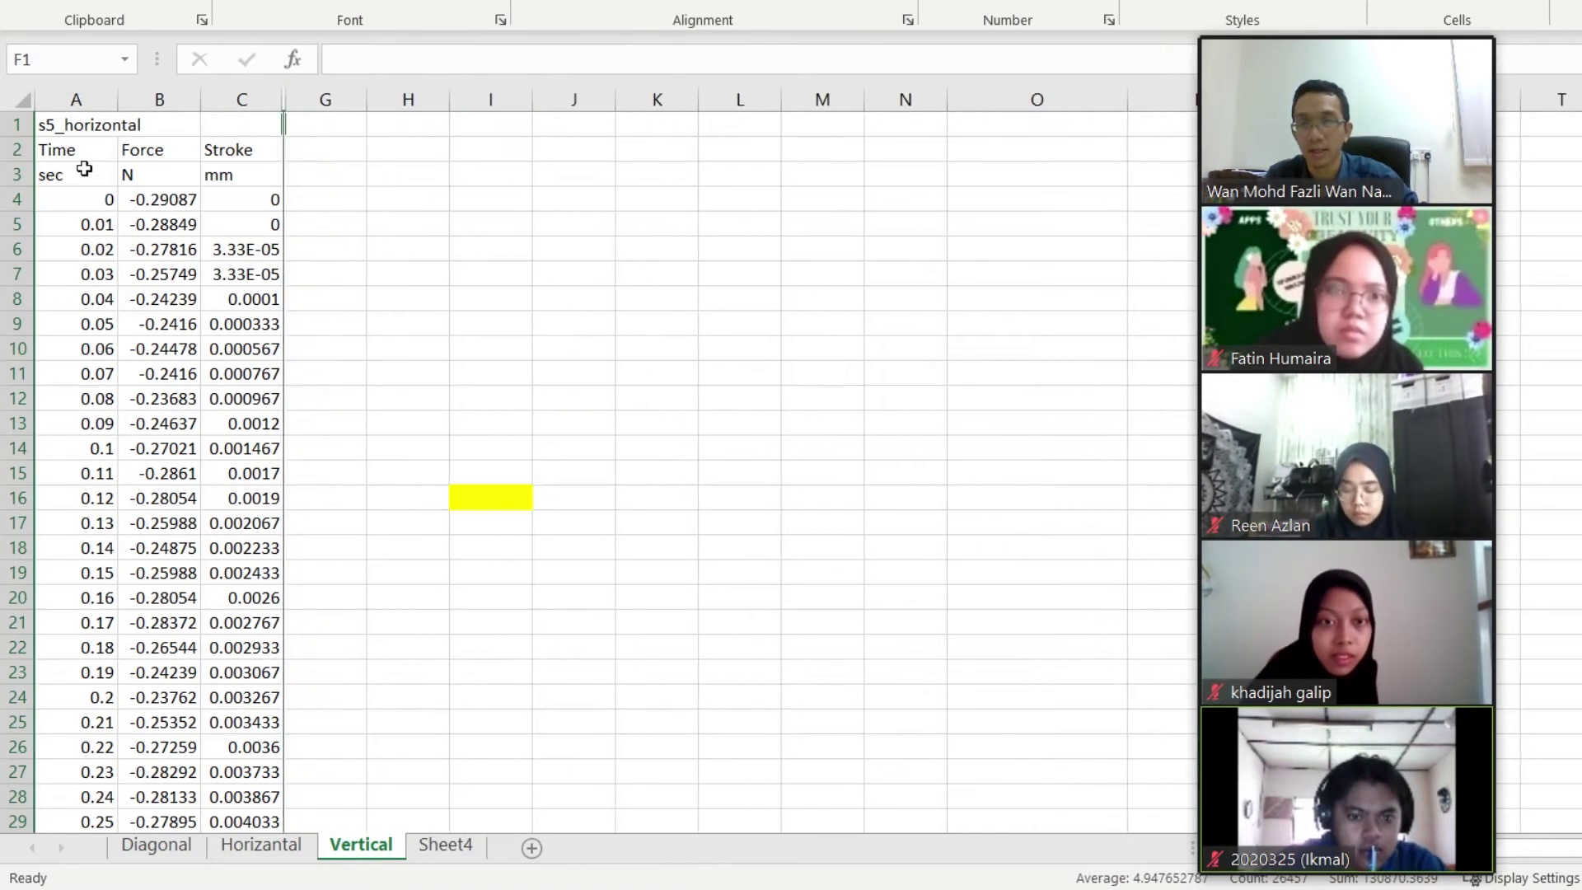
Hide the Time column (A) so that only Force and Stroke remain shown
click(99, 91)
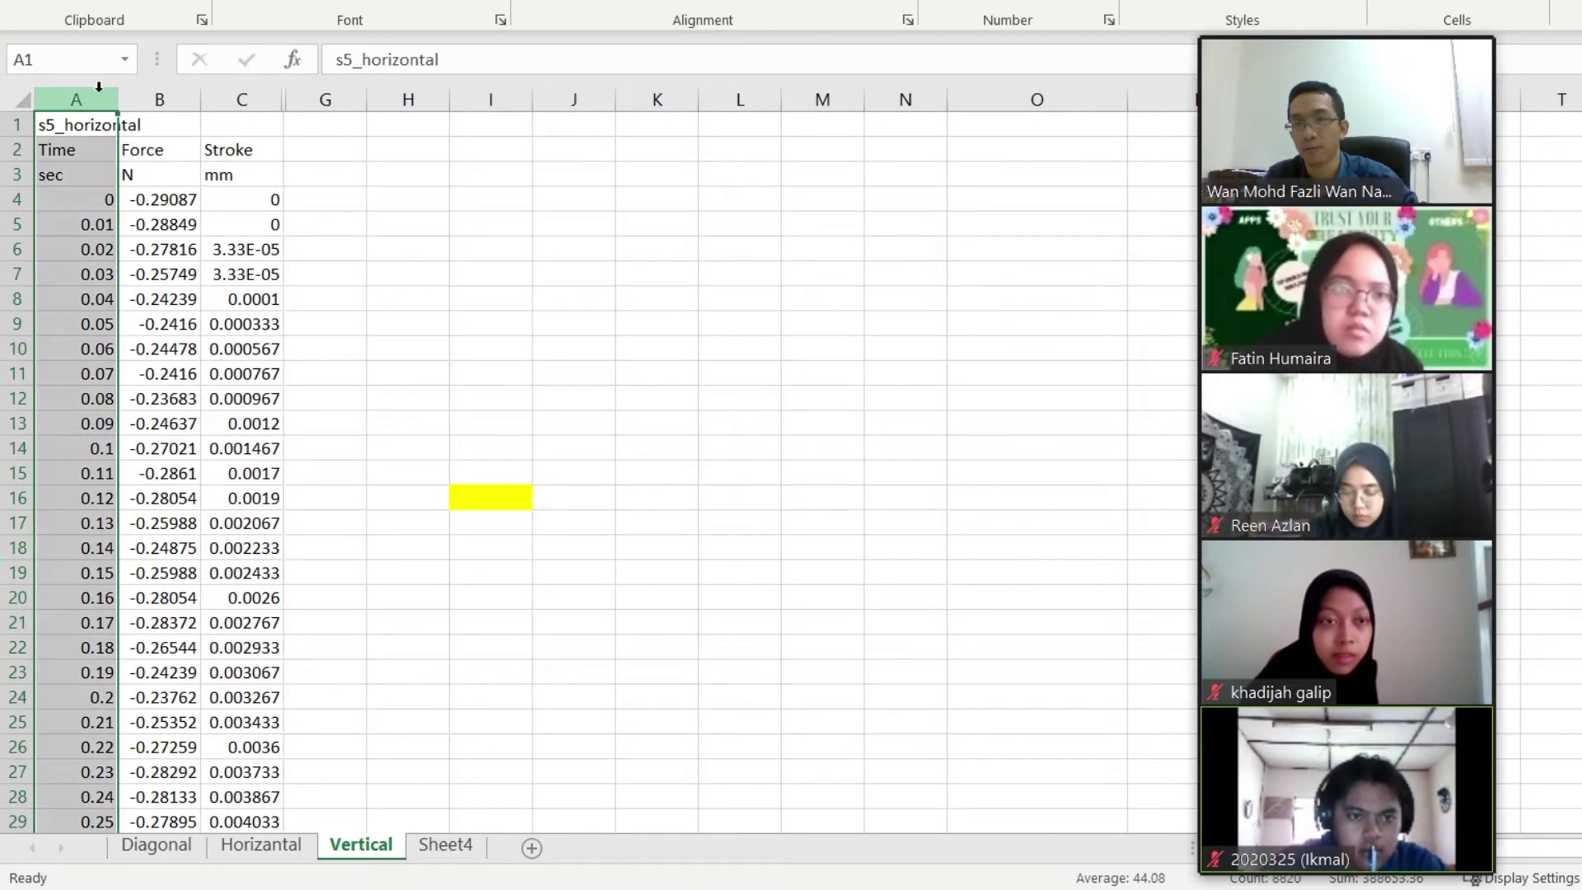
right_click(100, 93)
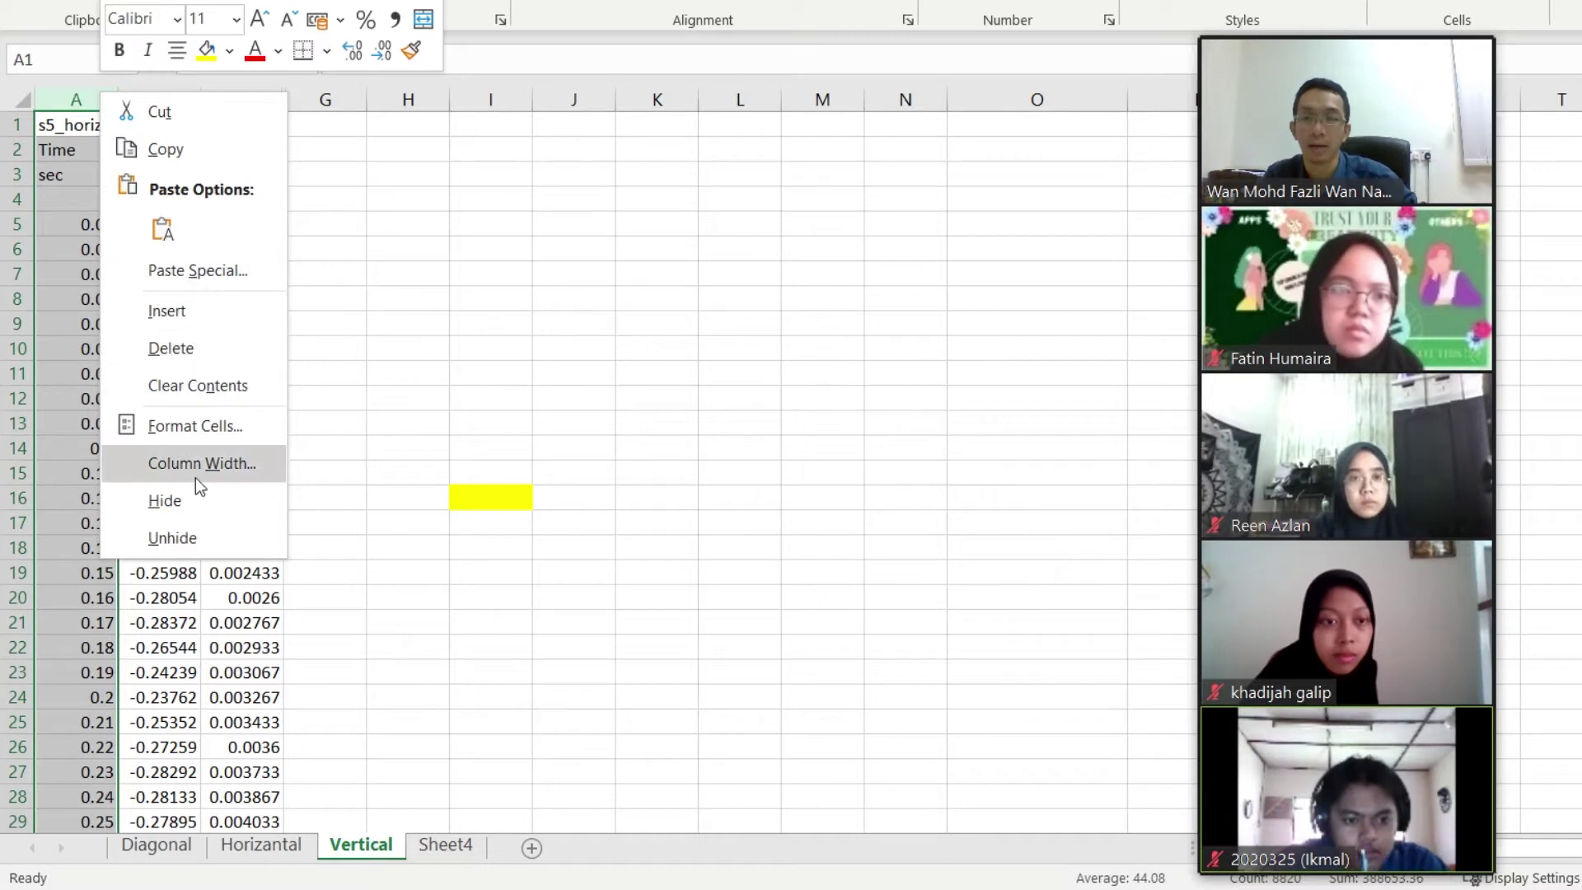
click(216, 491)
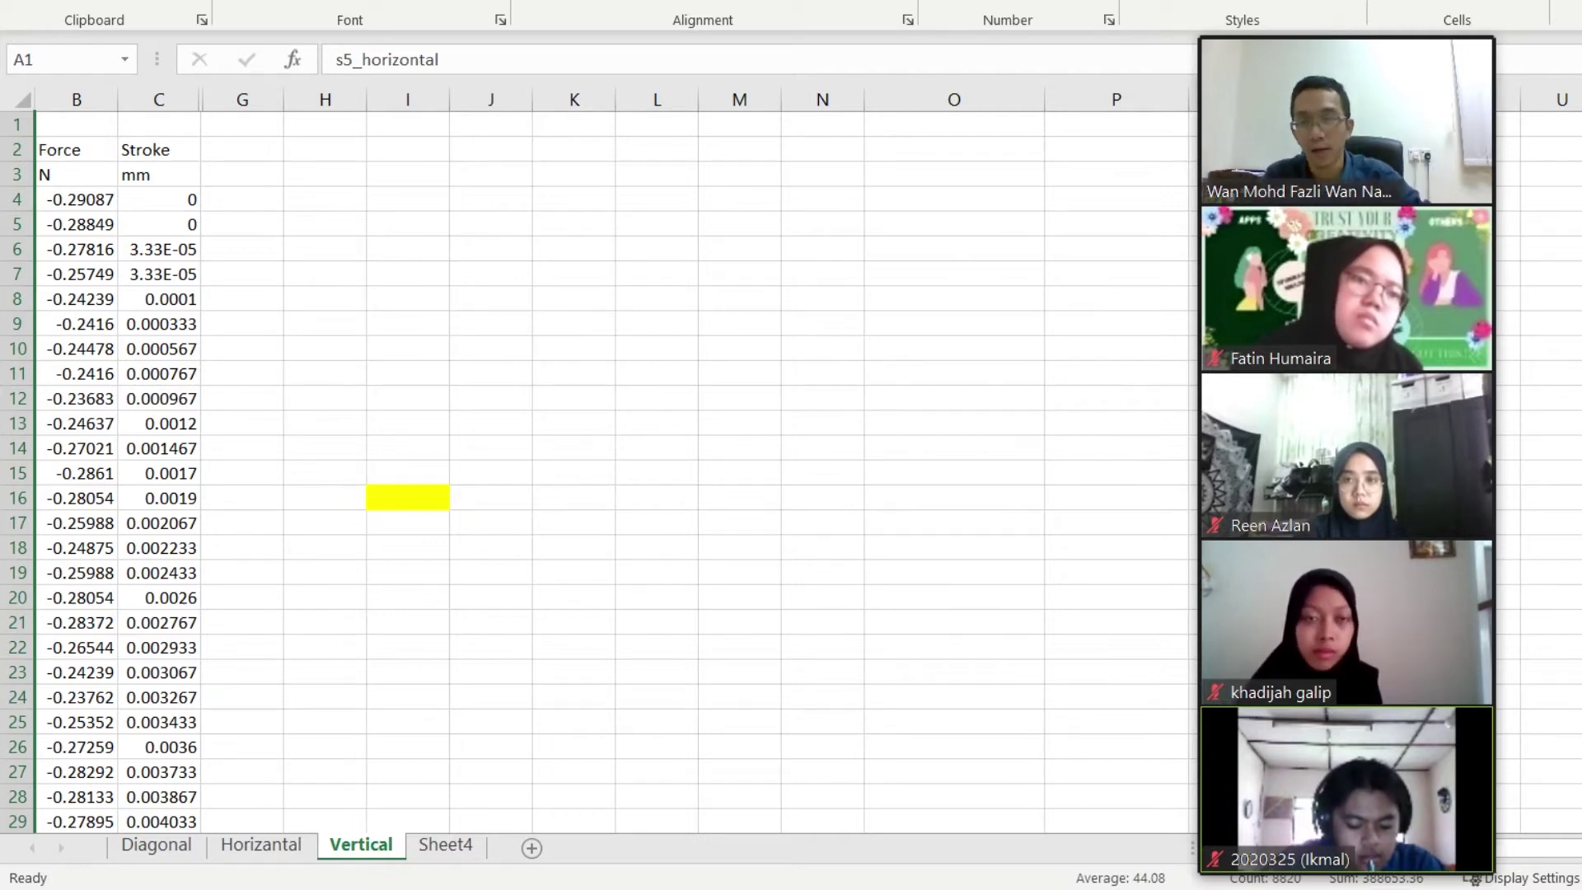
Examine how the Force and Stroke values develop down the first rows of the Vertical sheet
scroll(448, 555, down, 5)
scroll(441, 554, up, 3)
scroll(441, 554, up, 2)
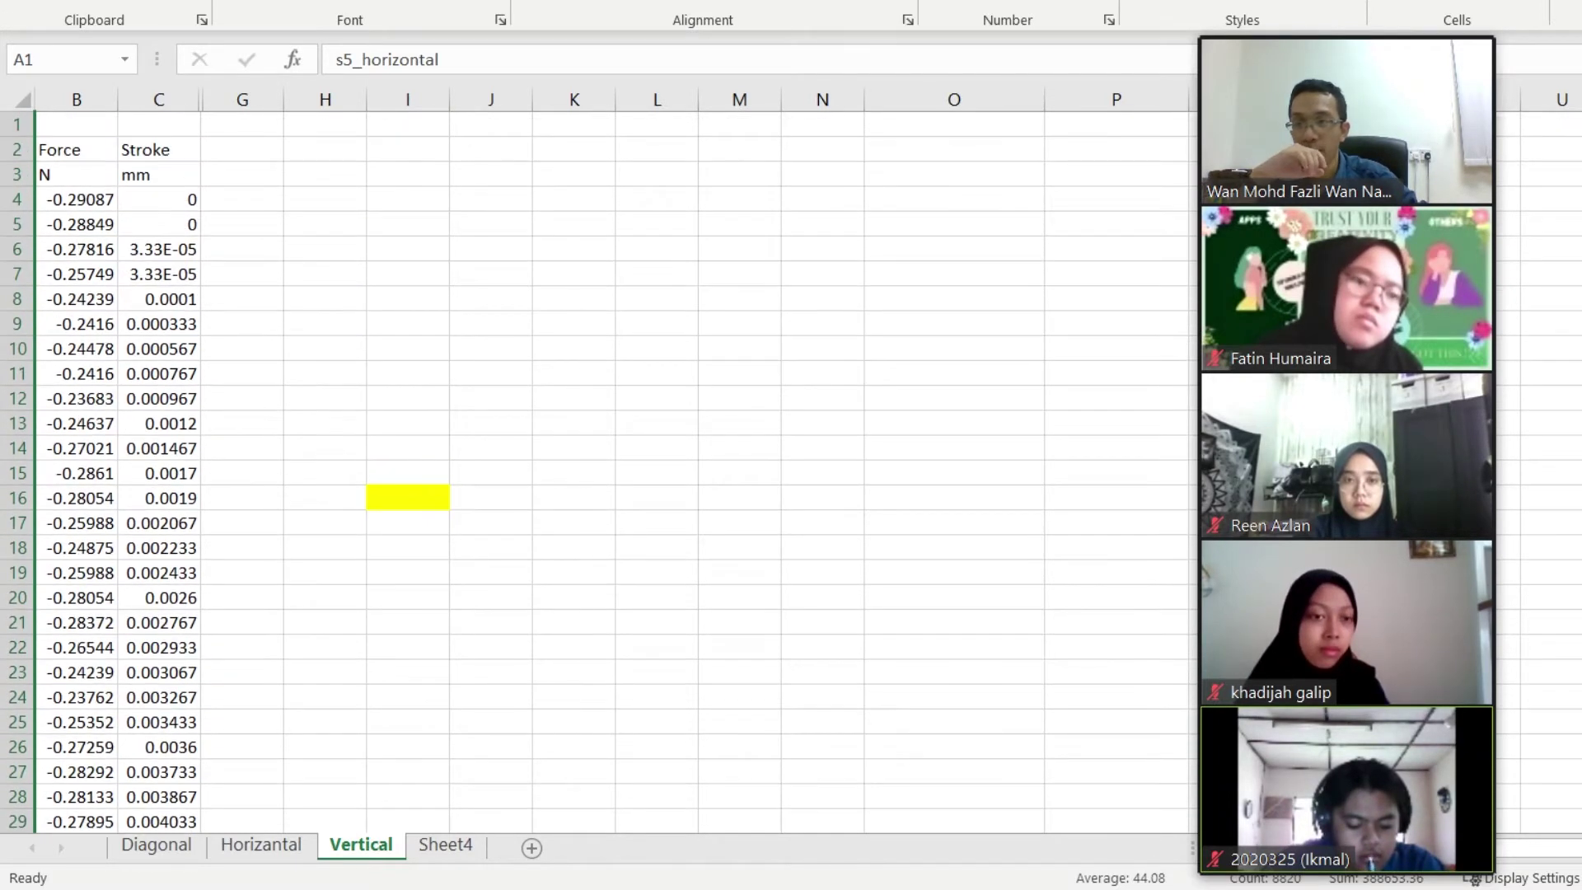
scroll(74, 416, down, 11)
ctrl+scroll(76, 469, down, 2)
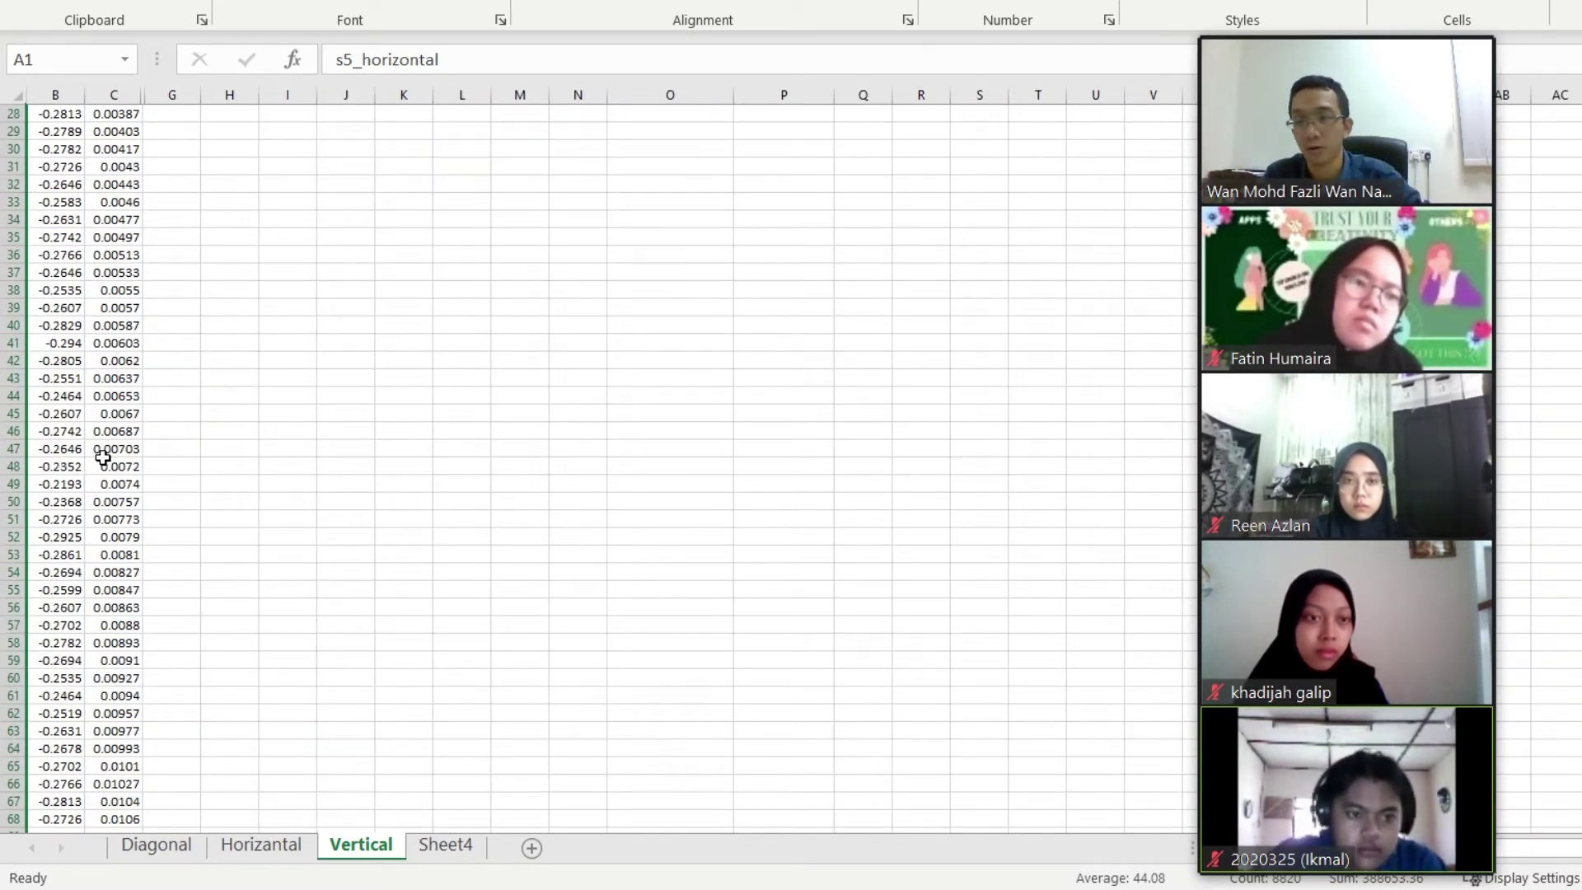
ctrl+scroll(102, 458, up, 3)
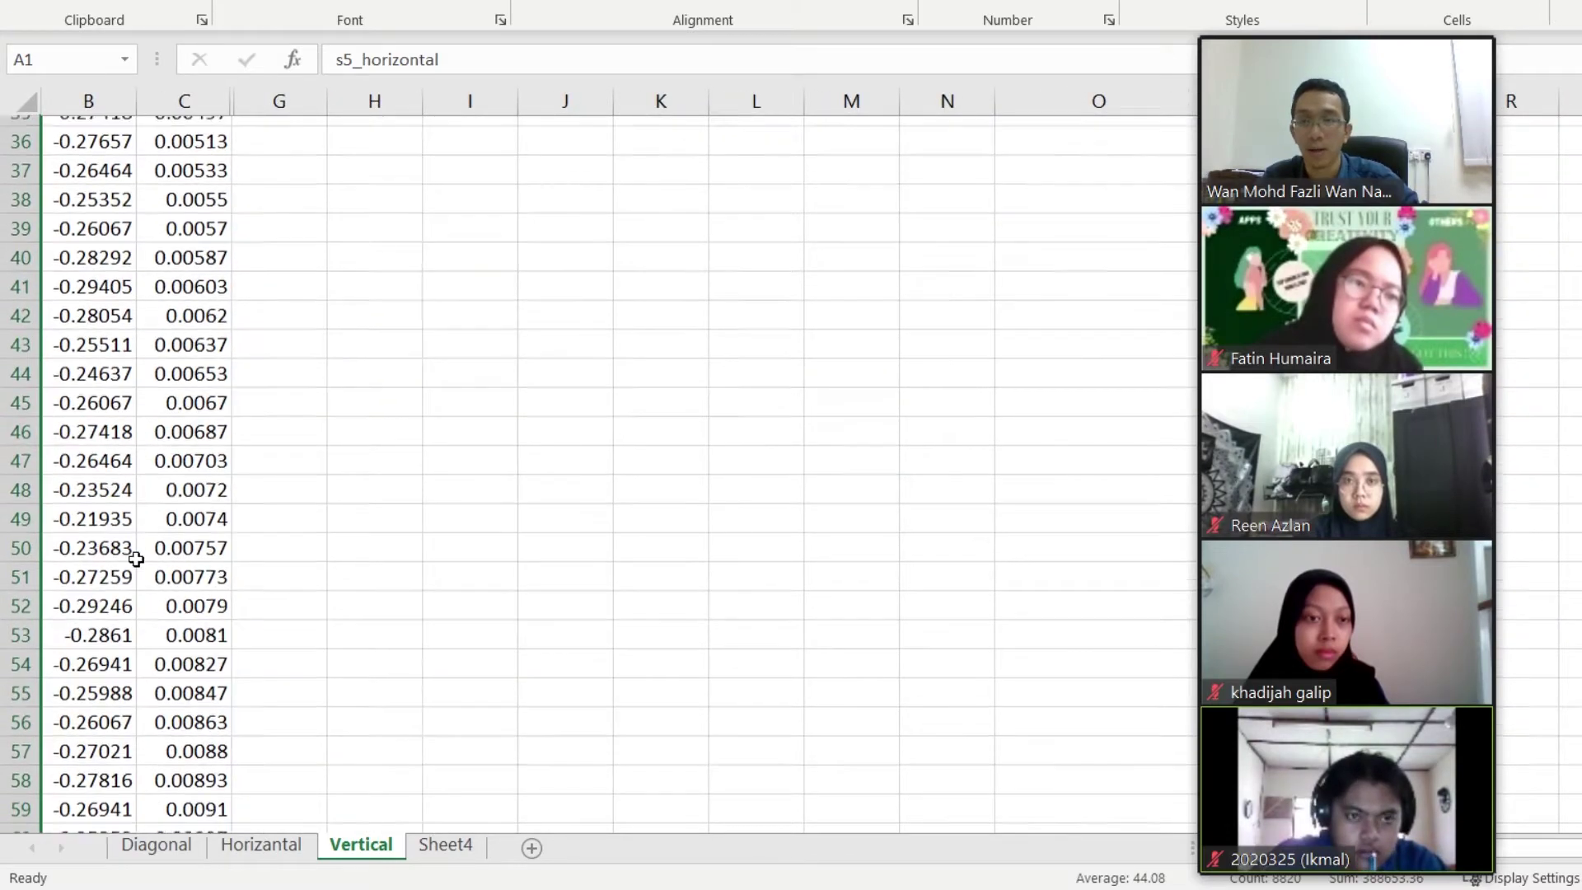
scroll(136, 560, up, 12)
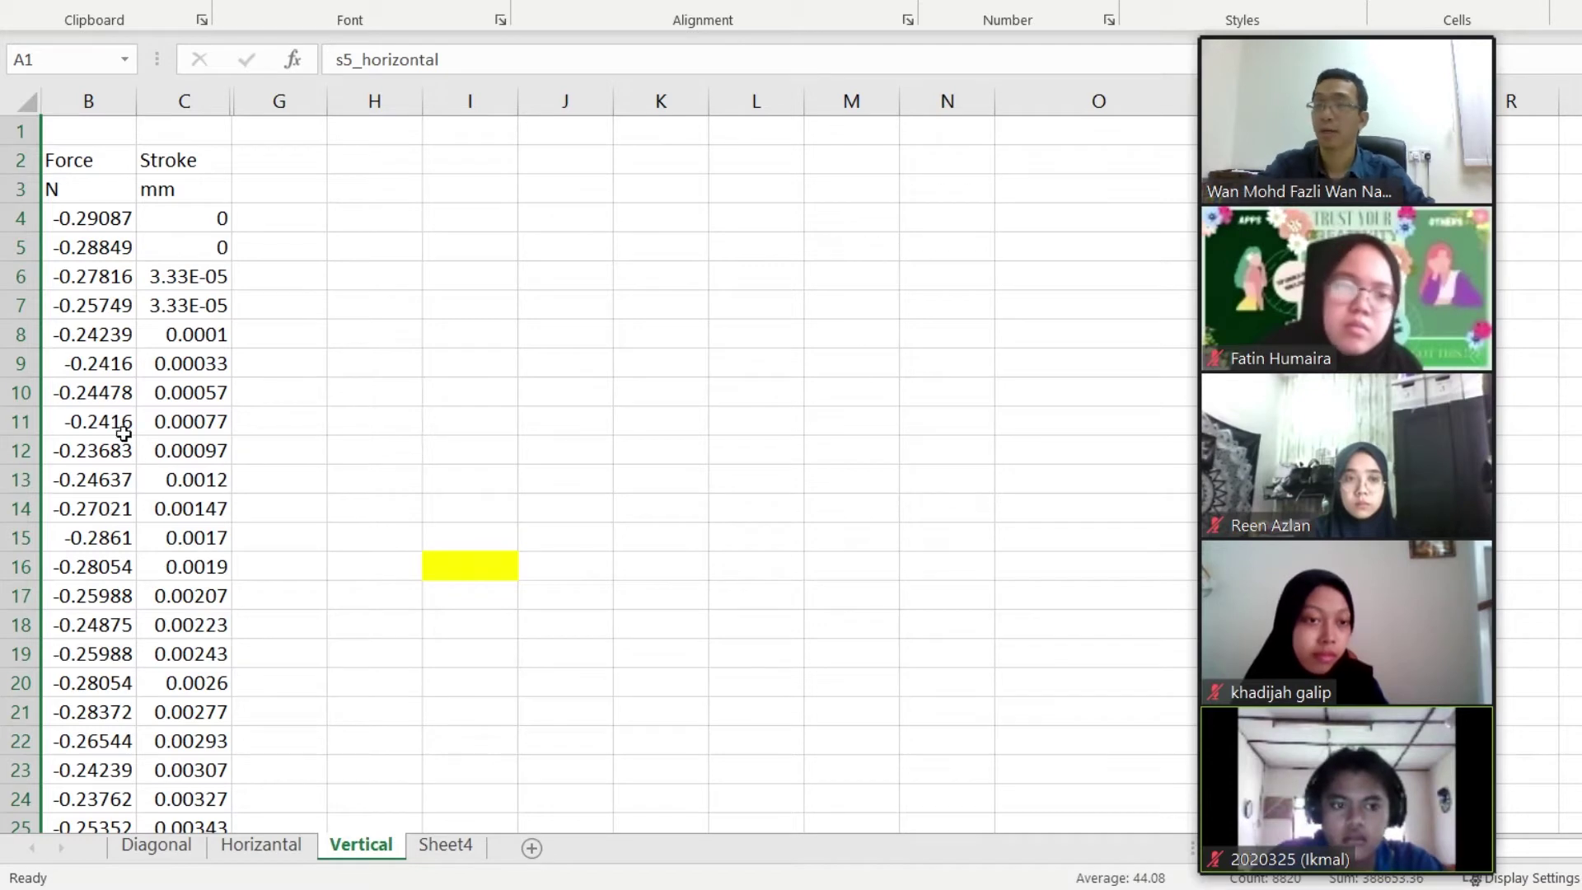
scroll(117, 250, down, 19)
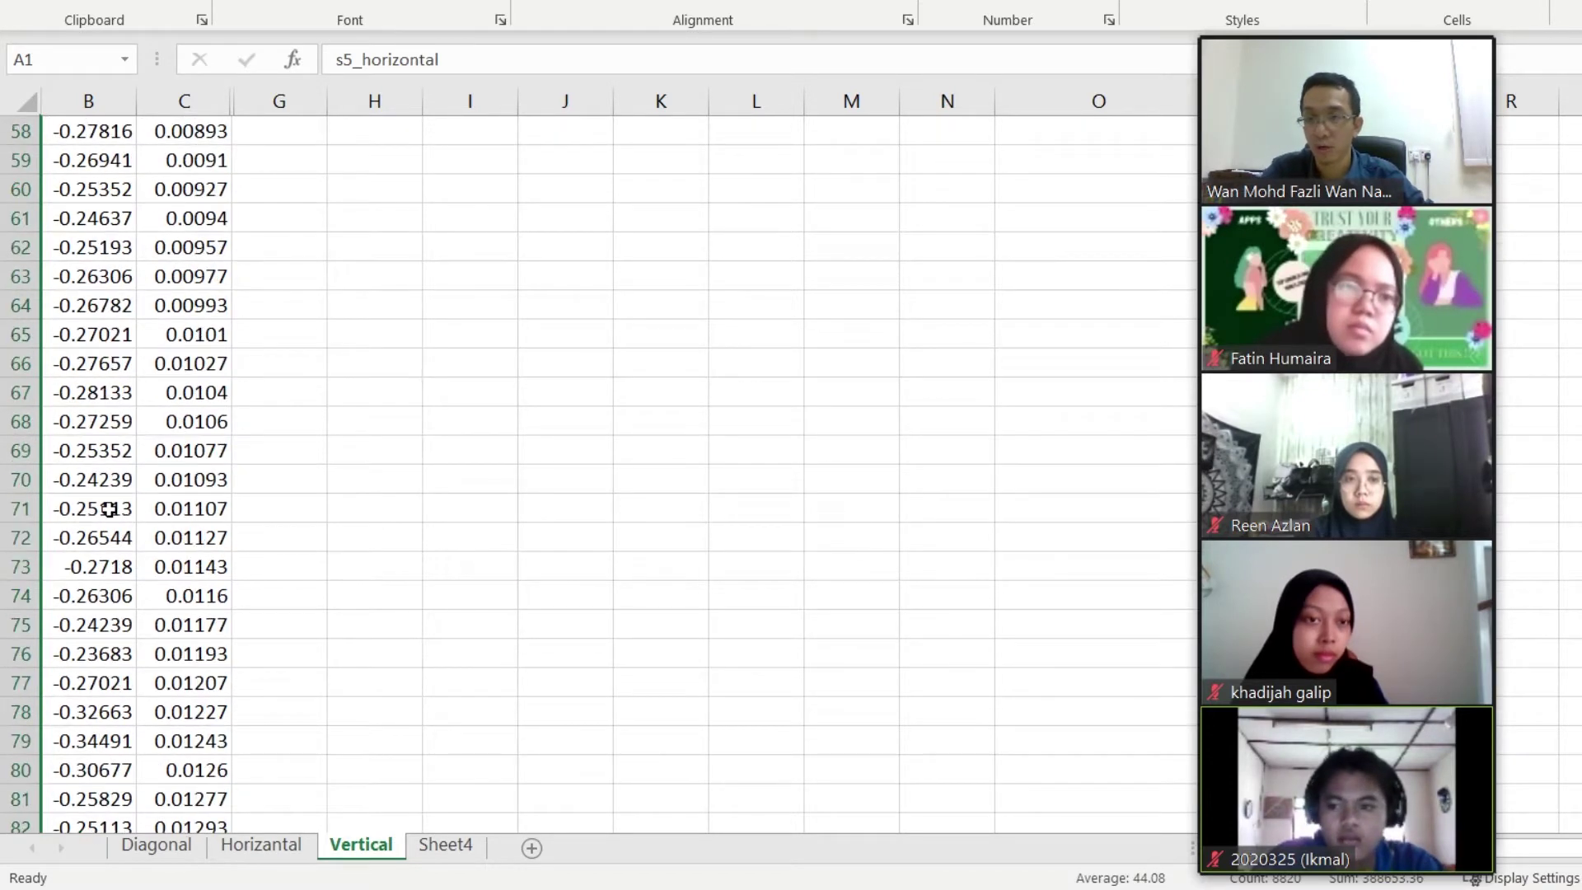
scroll(113, 429, up, 19)
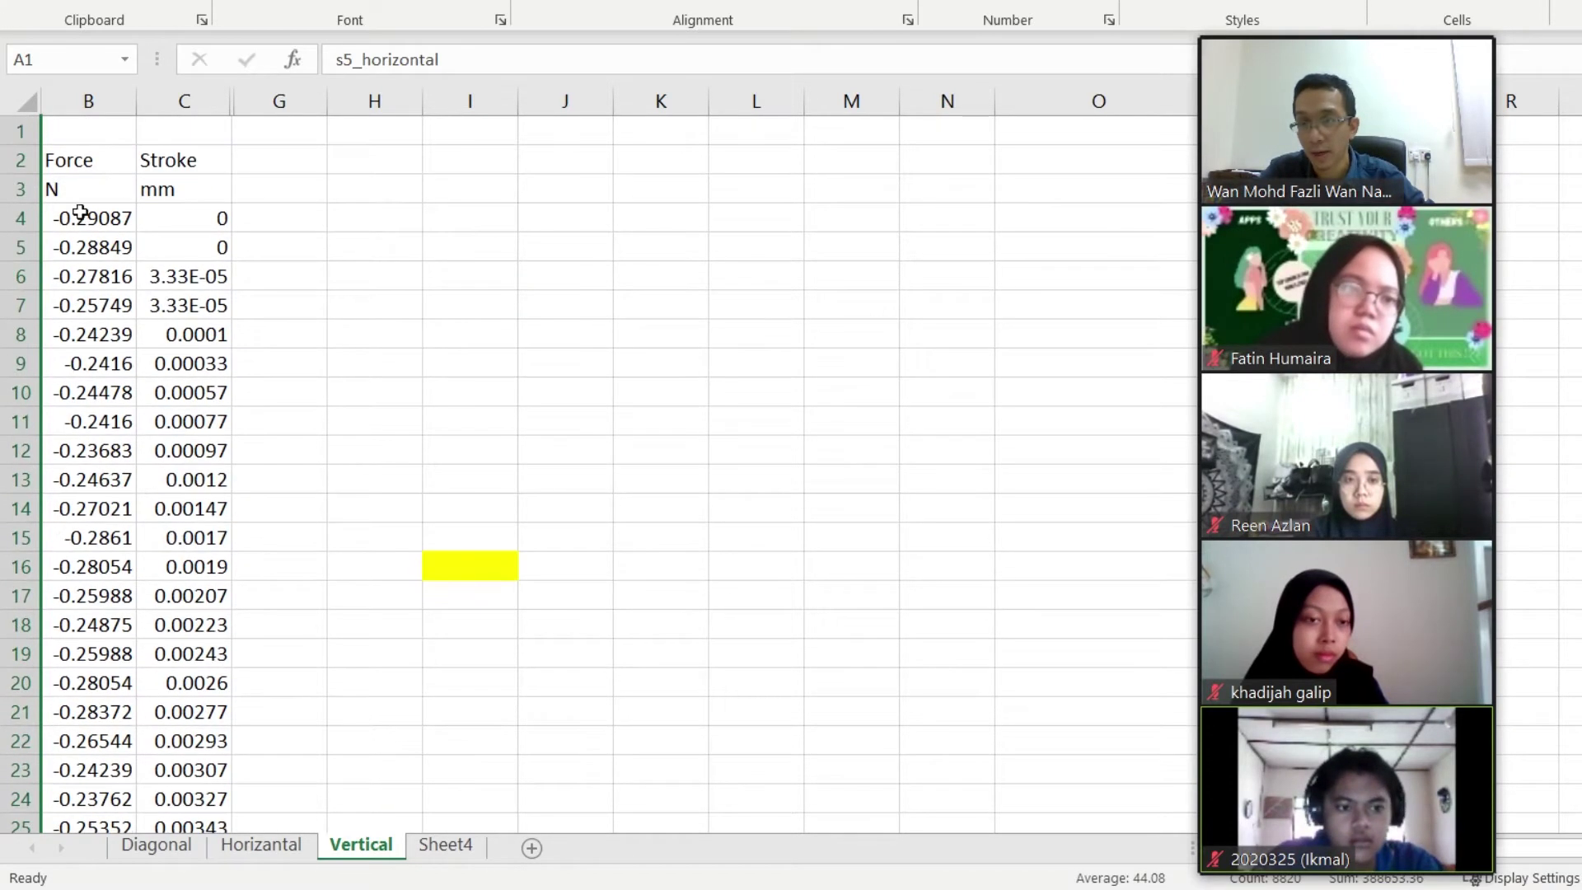
Select the Force heading, and check the successive Stroke values in cells C9 to C13
click(79, 169)
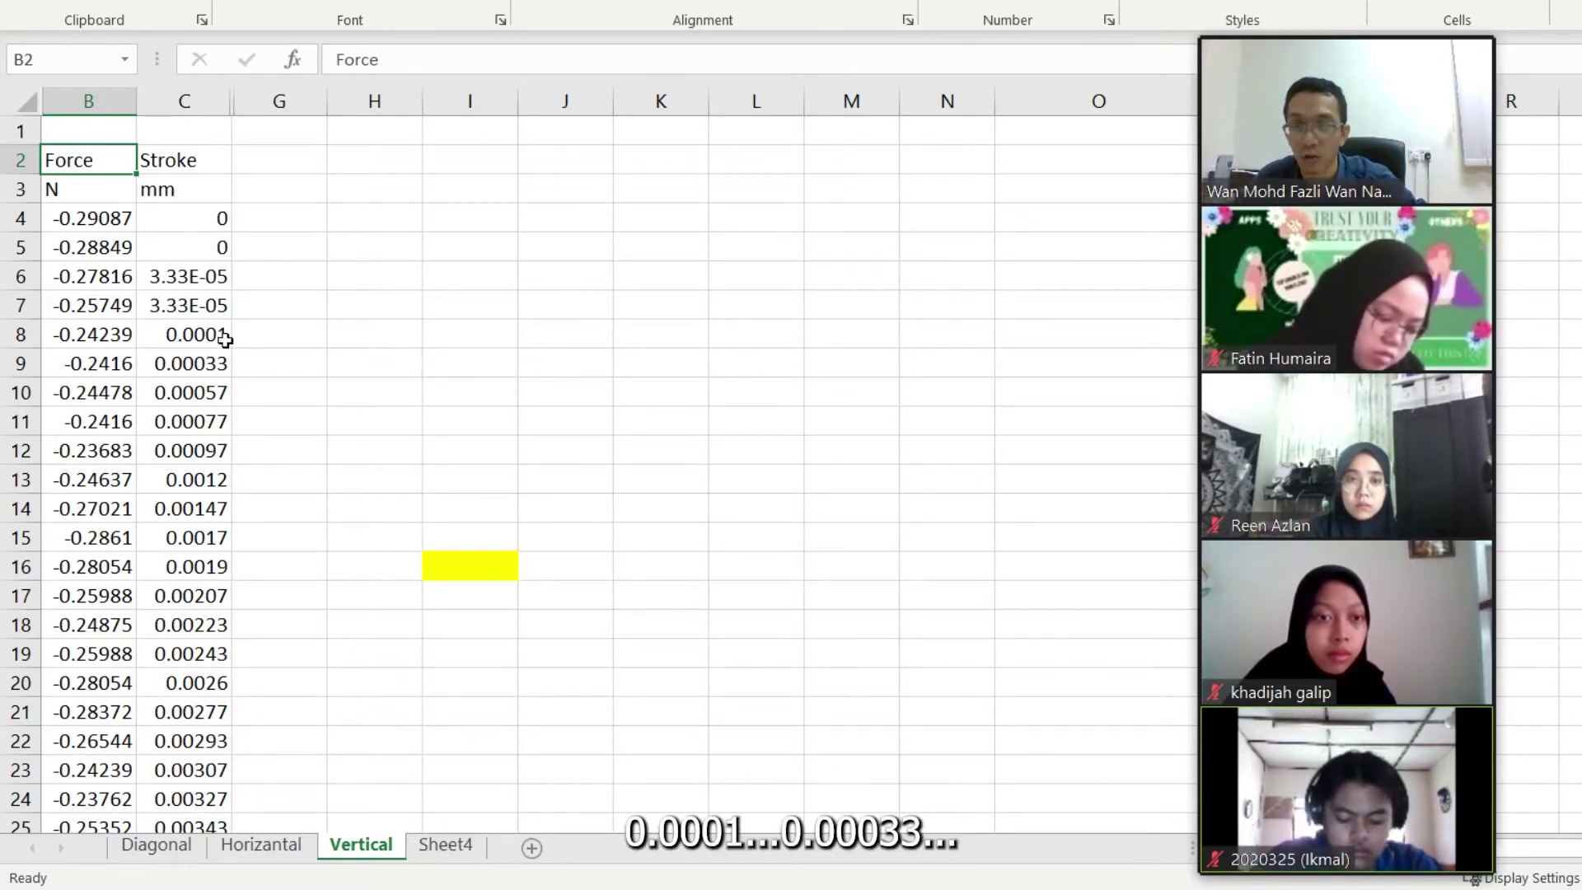
click(222, 368)
click(219, 394)
click(219, 422)
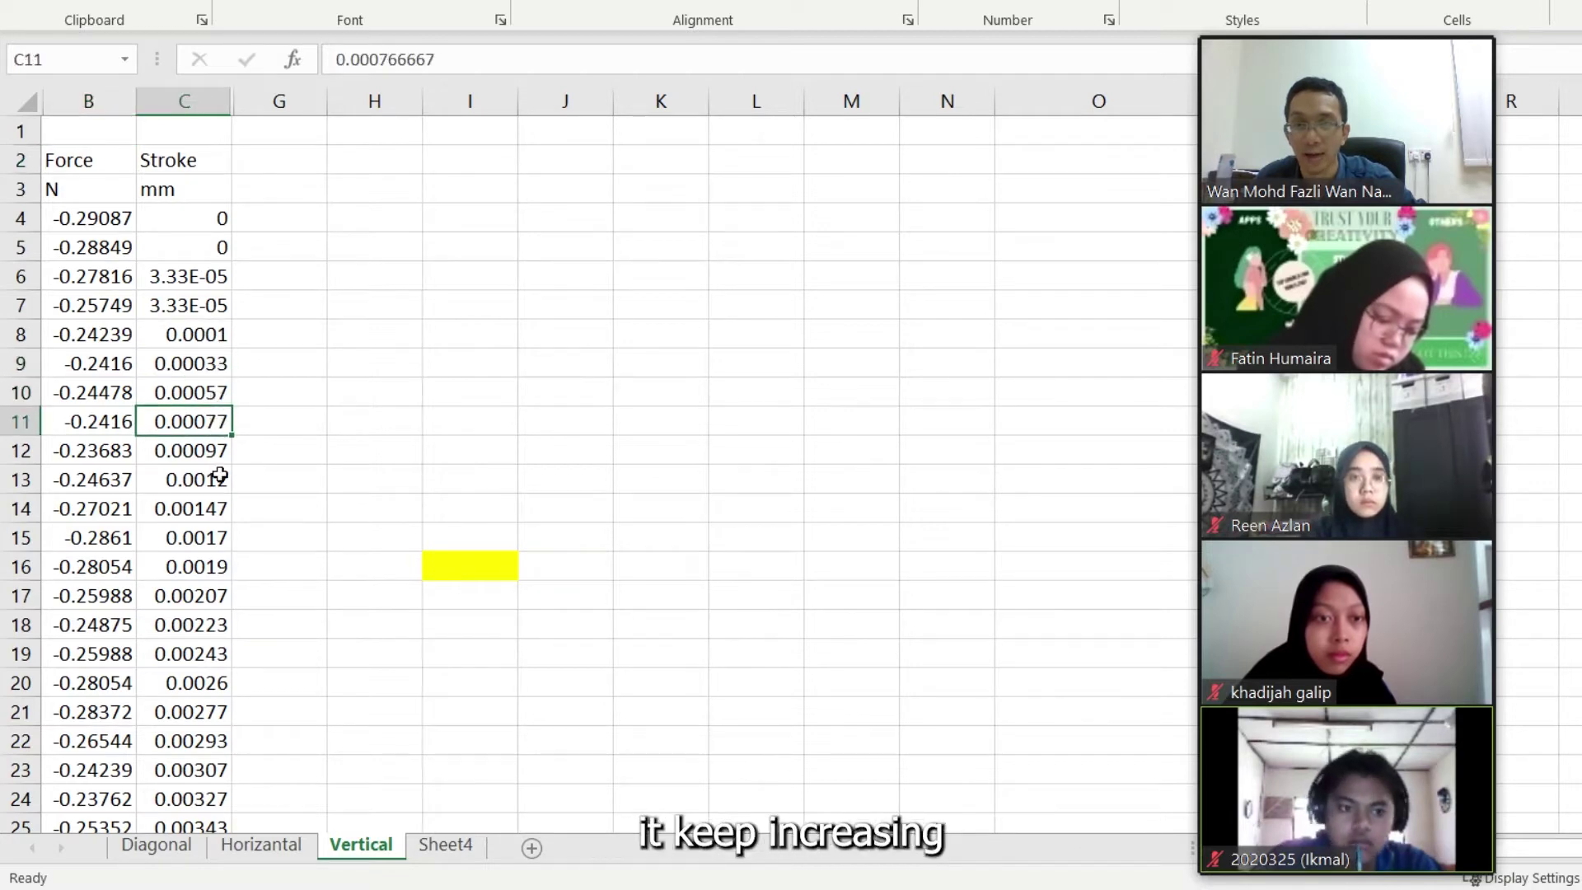
click(218, 477)
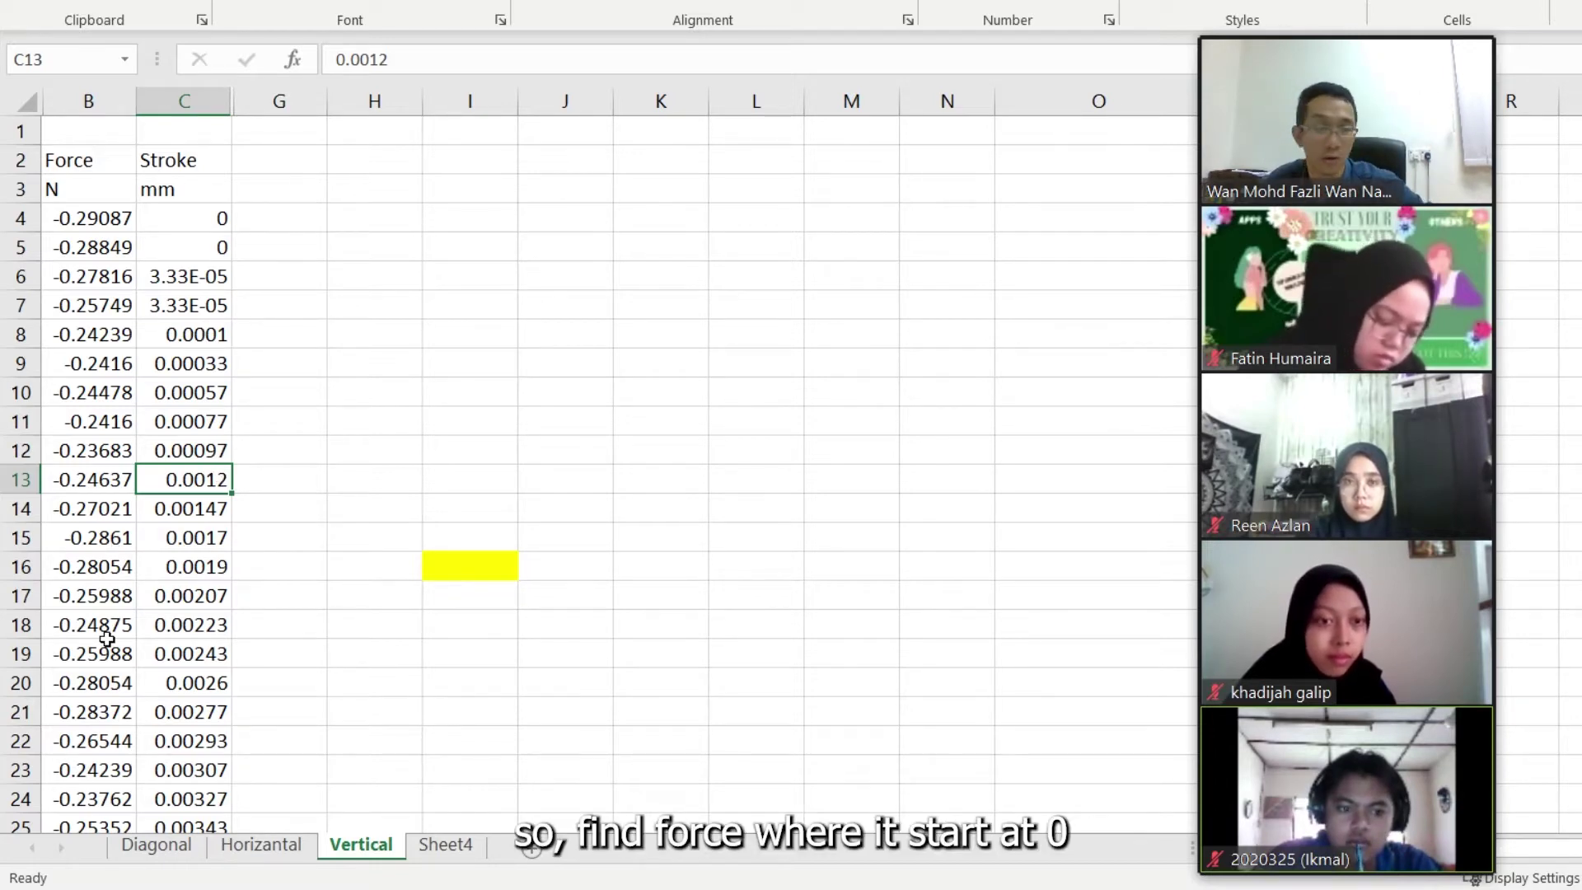
Find where the Force column reaches 0 and turns positive, and select the zero and the first positive force value
scroll(107, 640, down, 20)
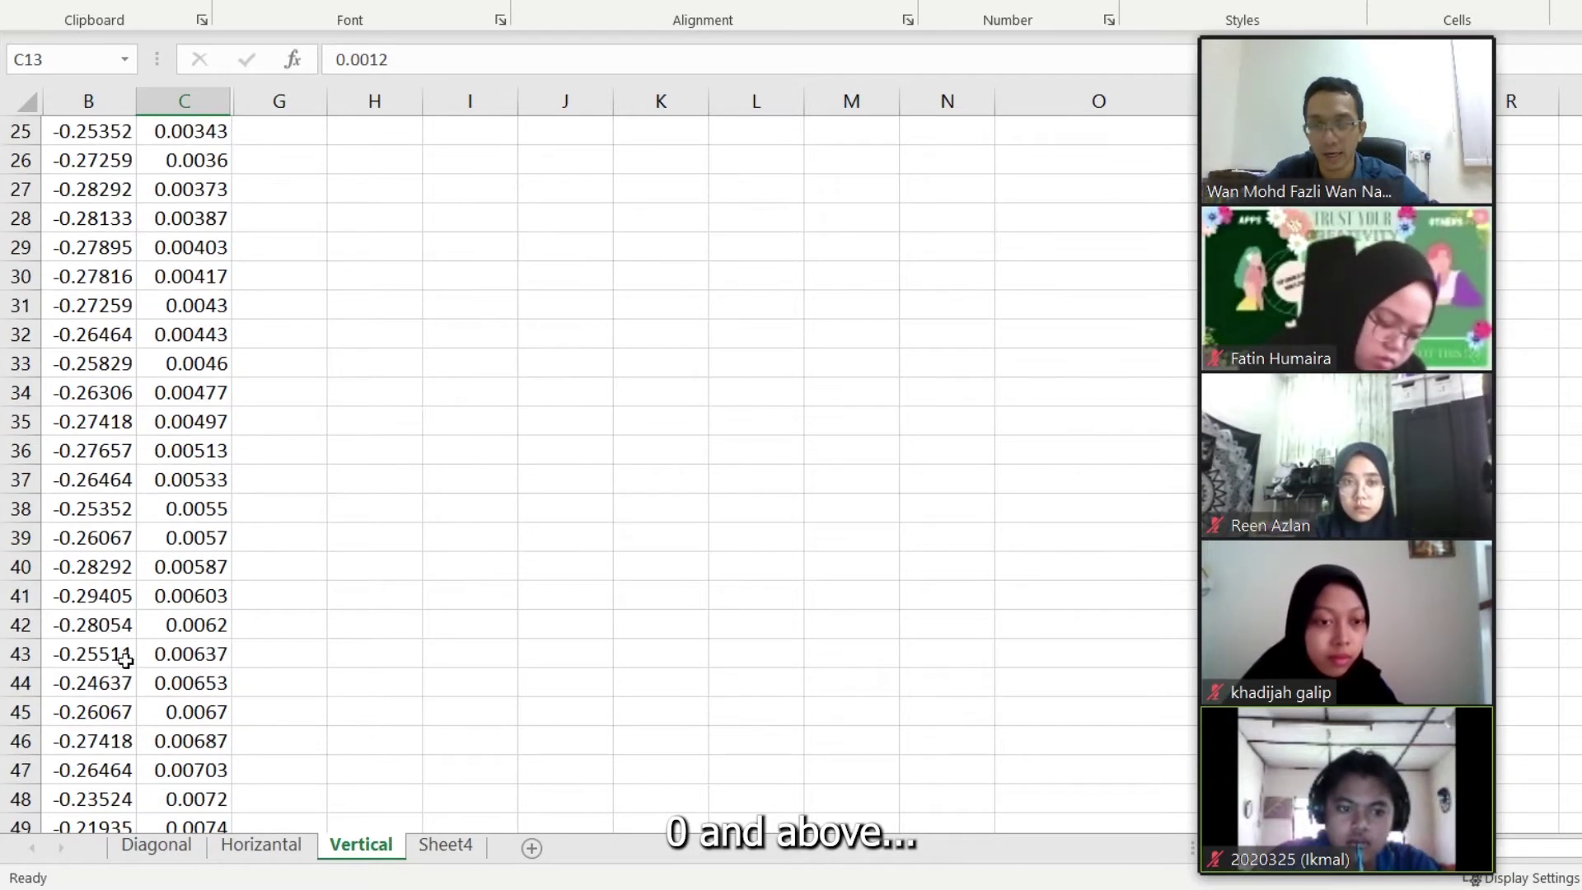
scroll(696, 417, down, 20)
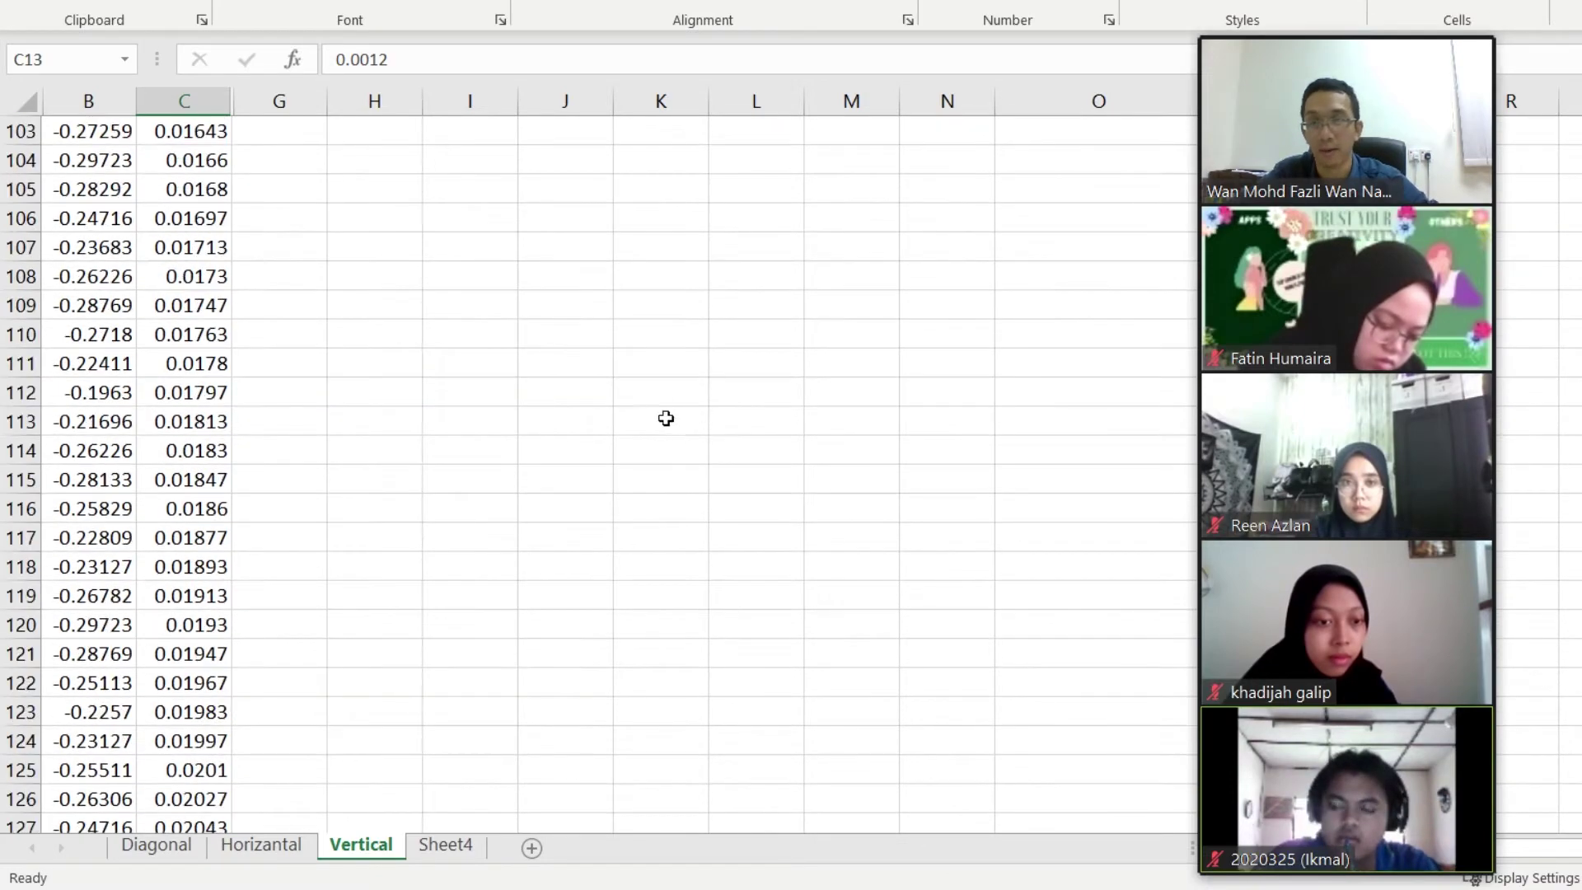
scroll(577, 474, down, 20)
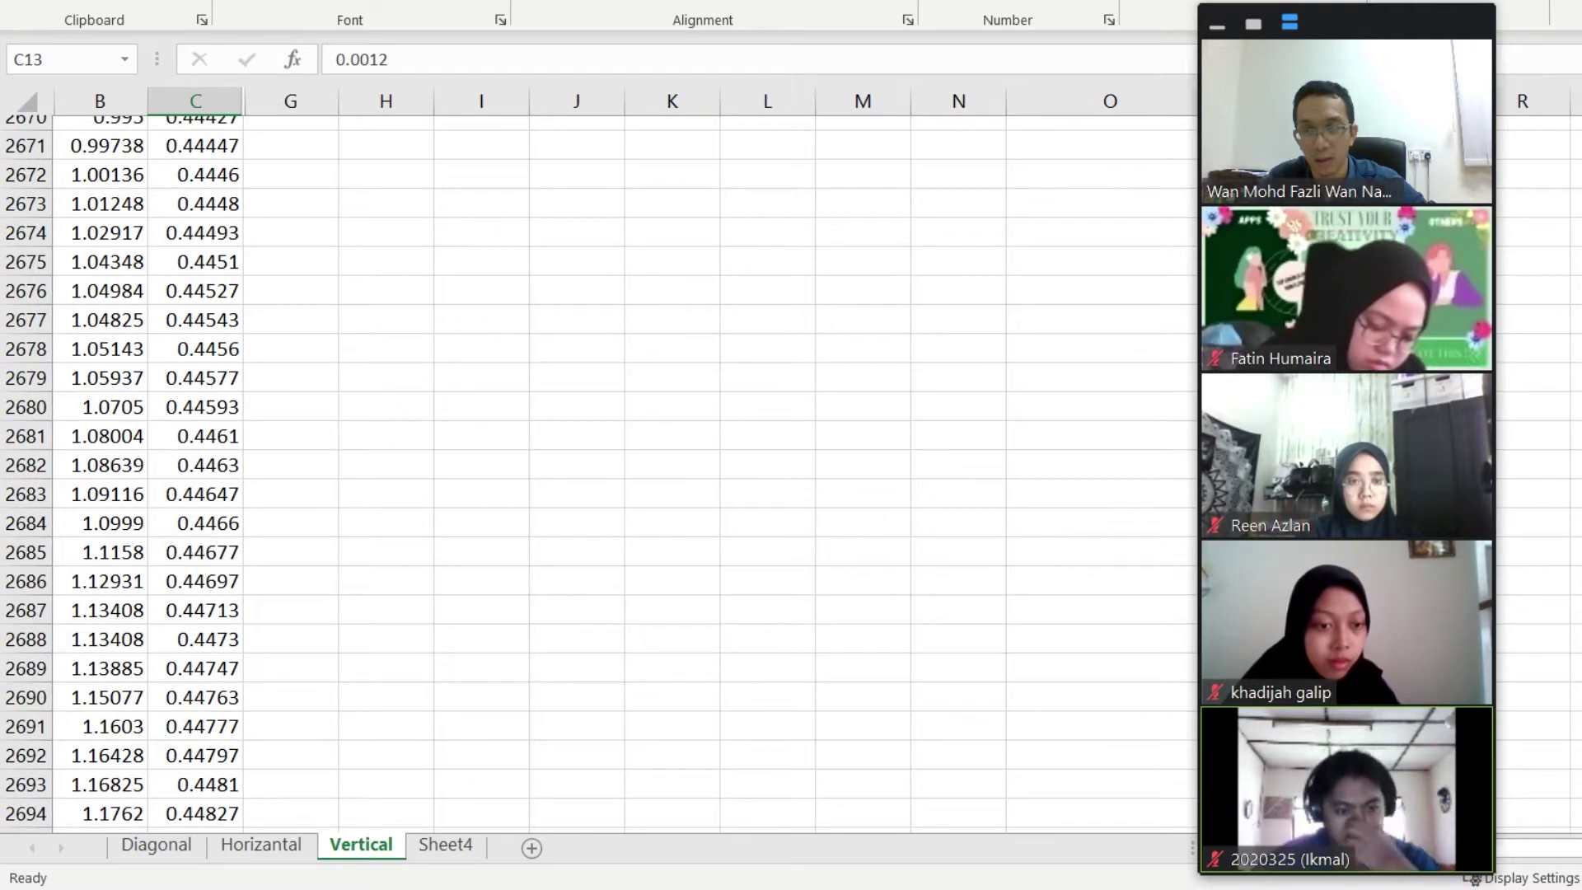
scroll(576, 474, up, 20)
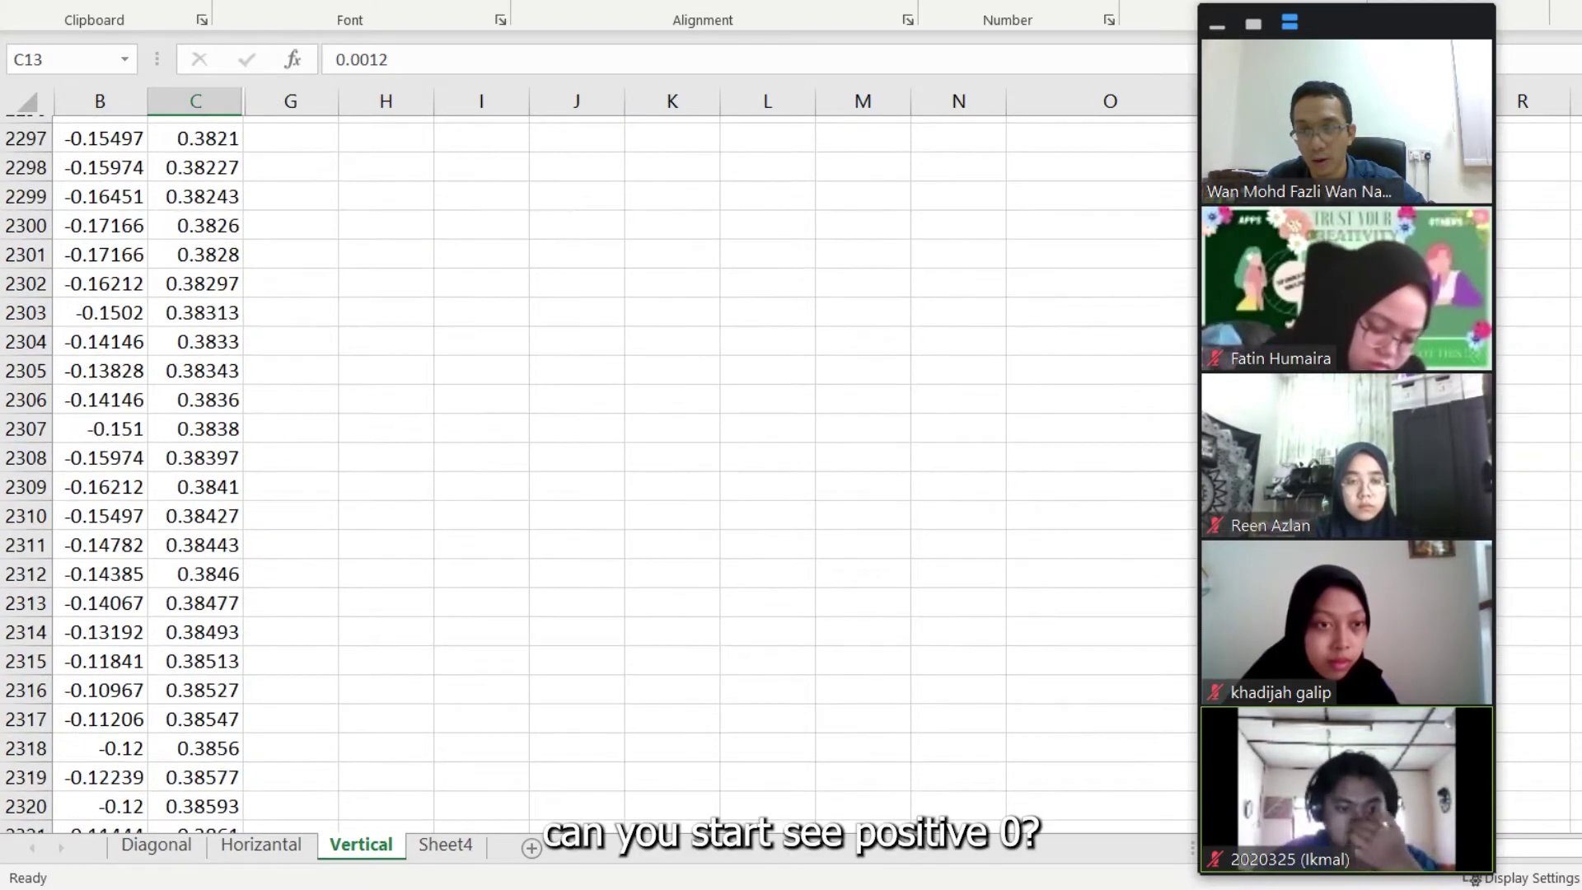
scroll(577, 474, down, 20)
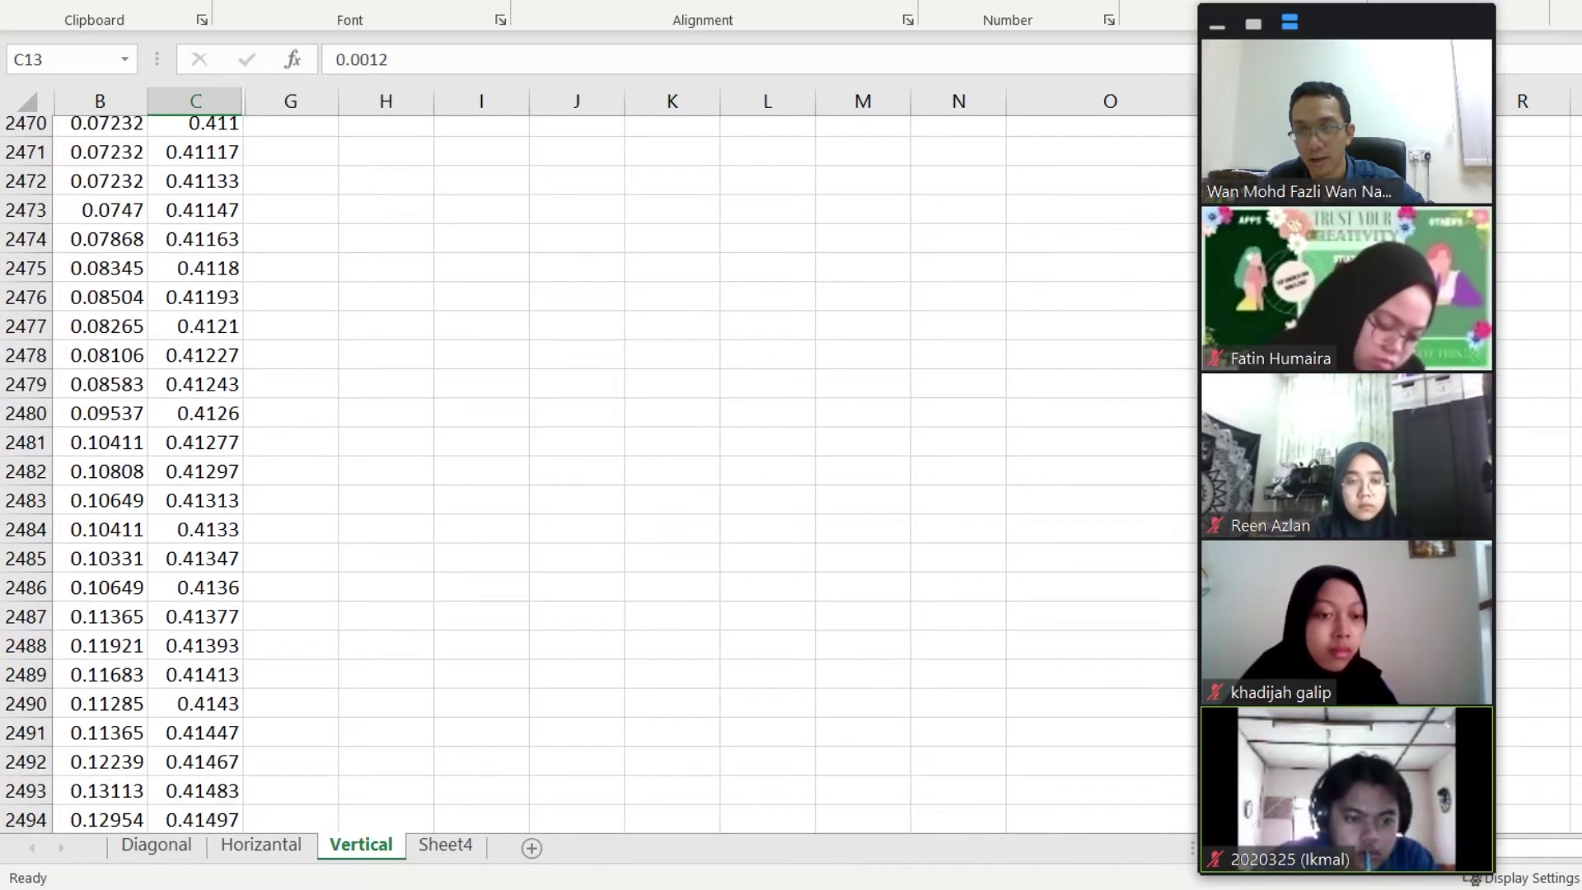
scroll(459, 498, up, 14)
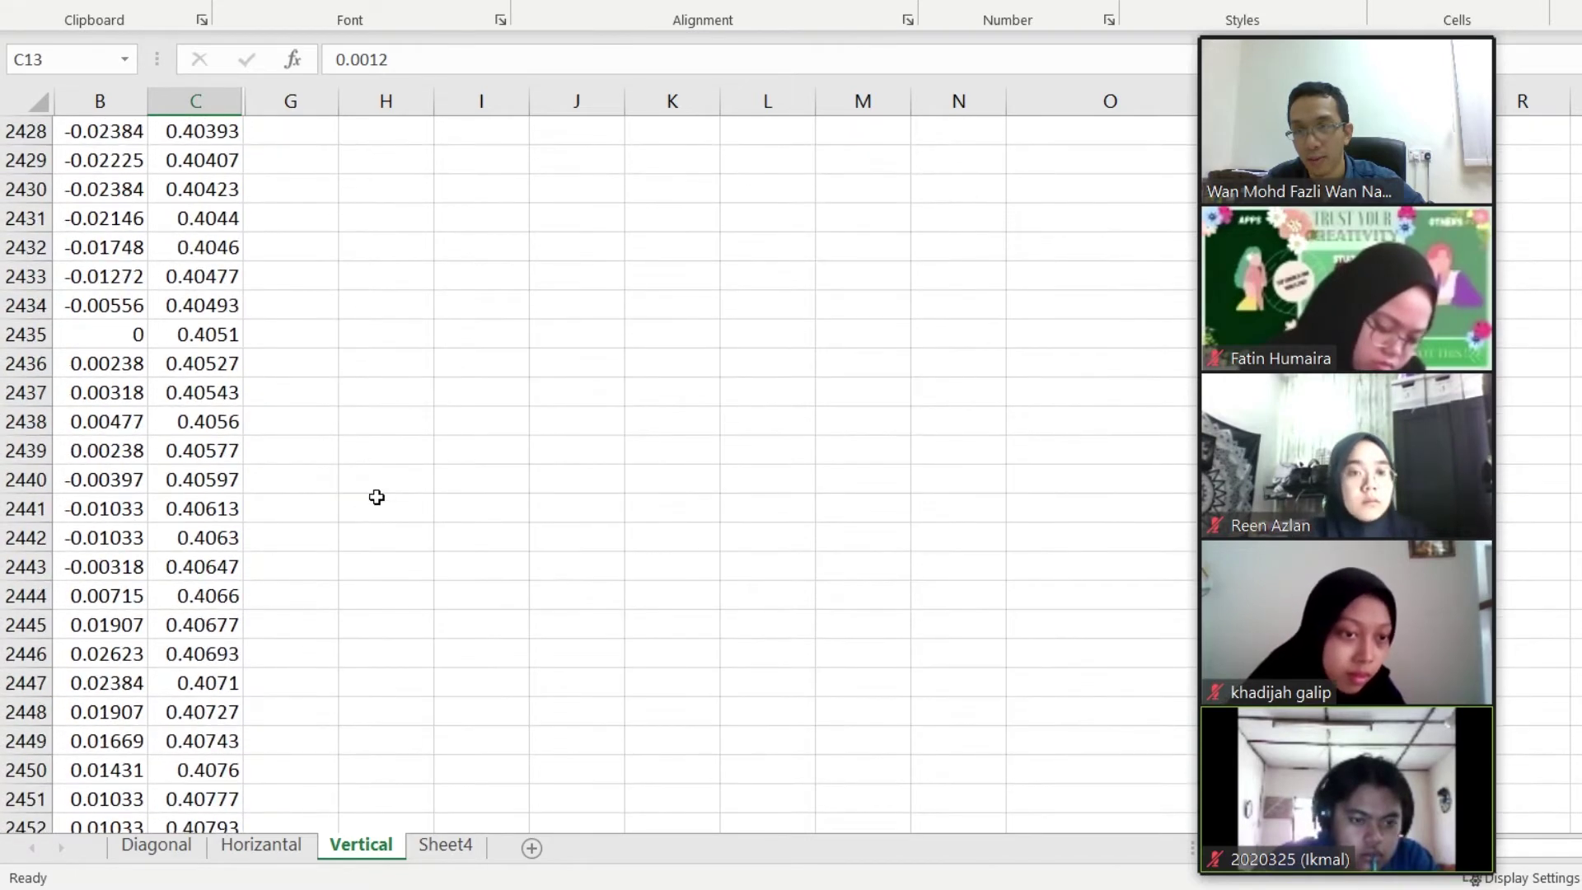
click(115, 334)
click(100, 370)
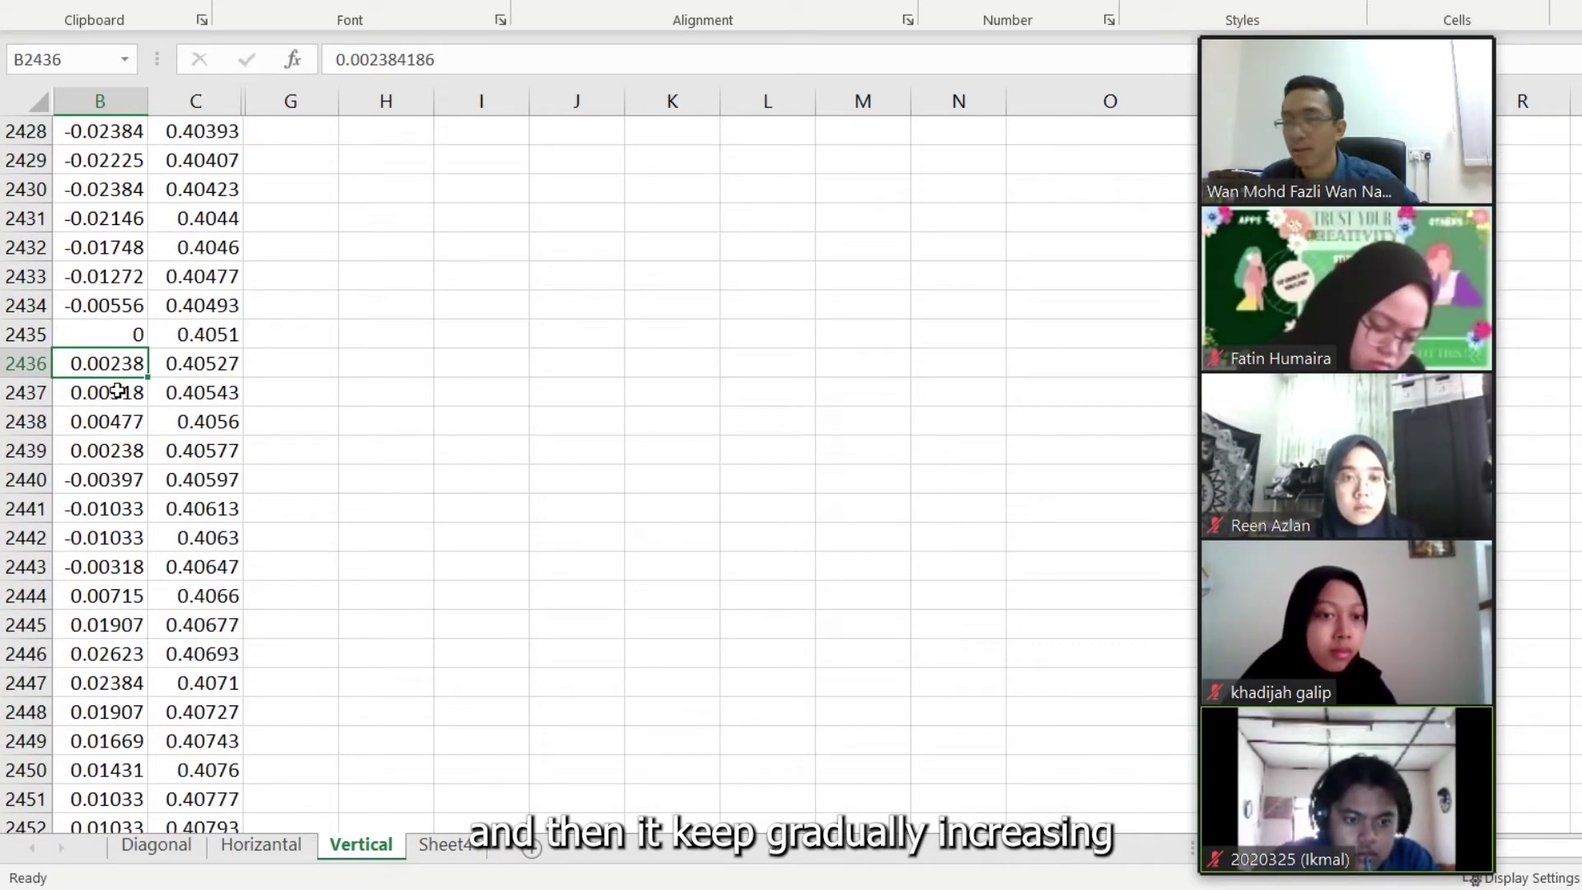
Check the successive Force values from the zero in B2435 down to B2439
click(122, 331)
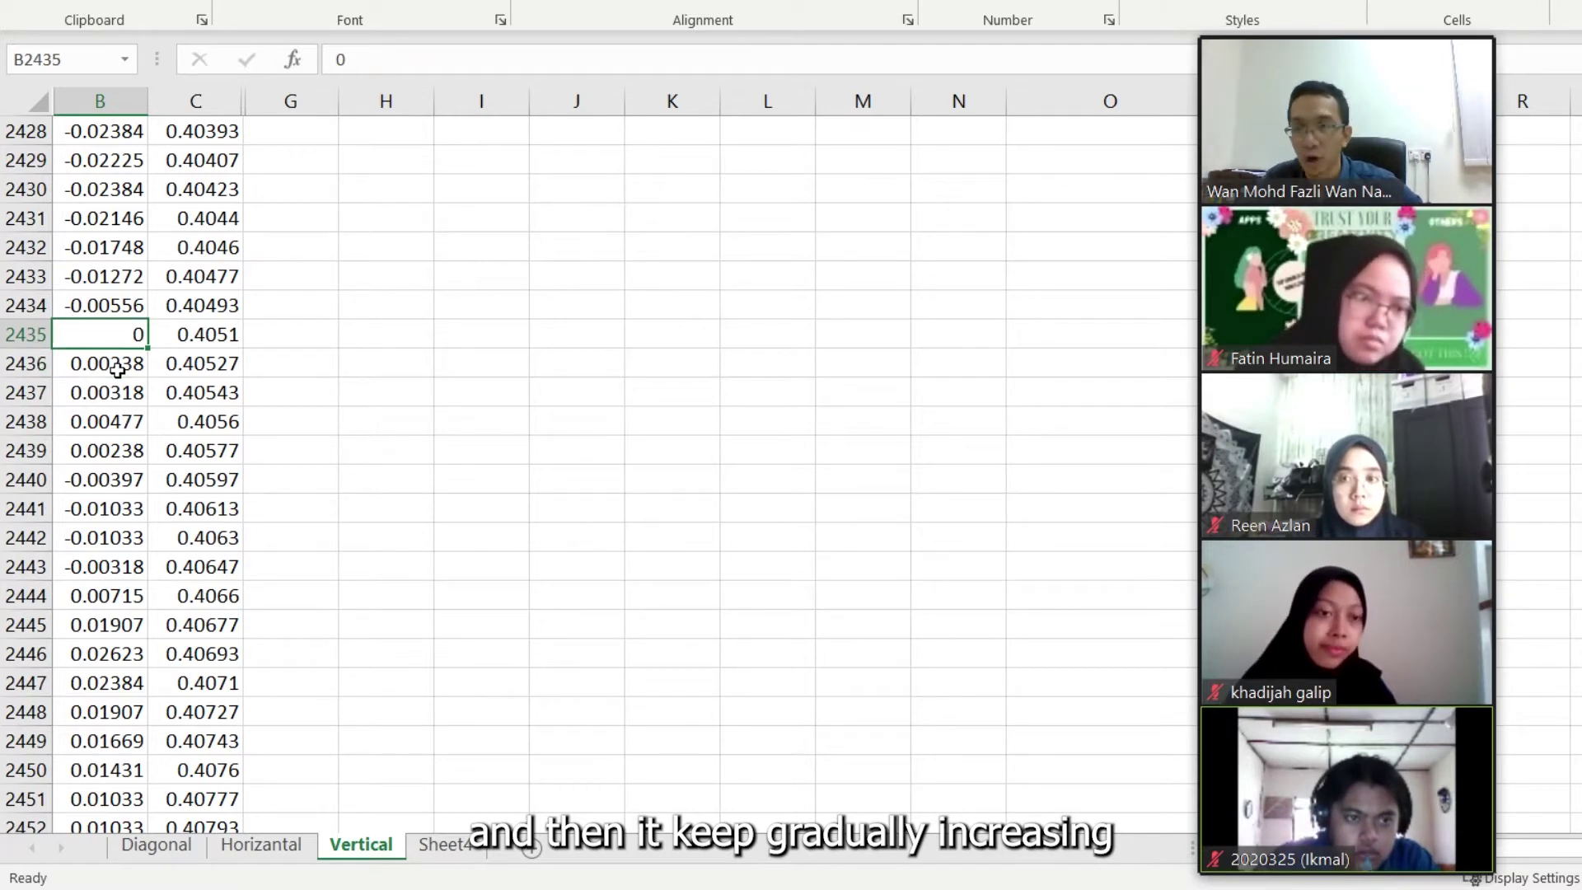
click(119, 363)
click(113, 393)
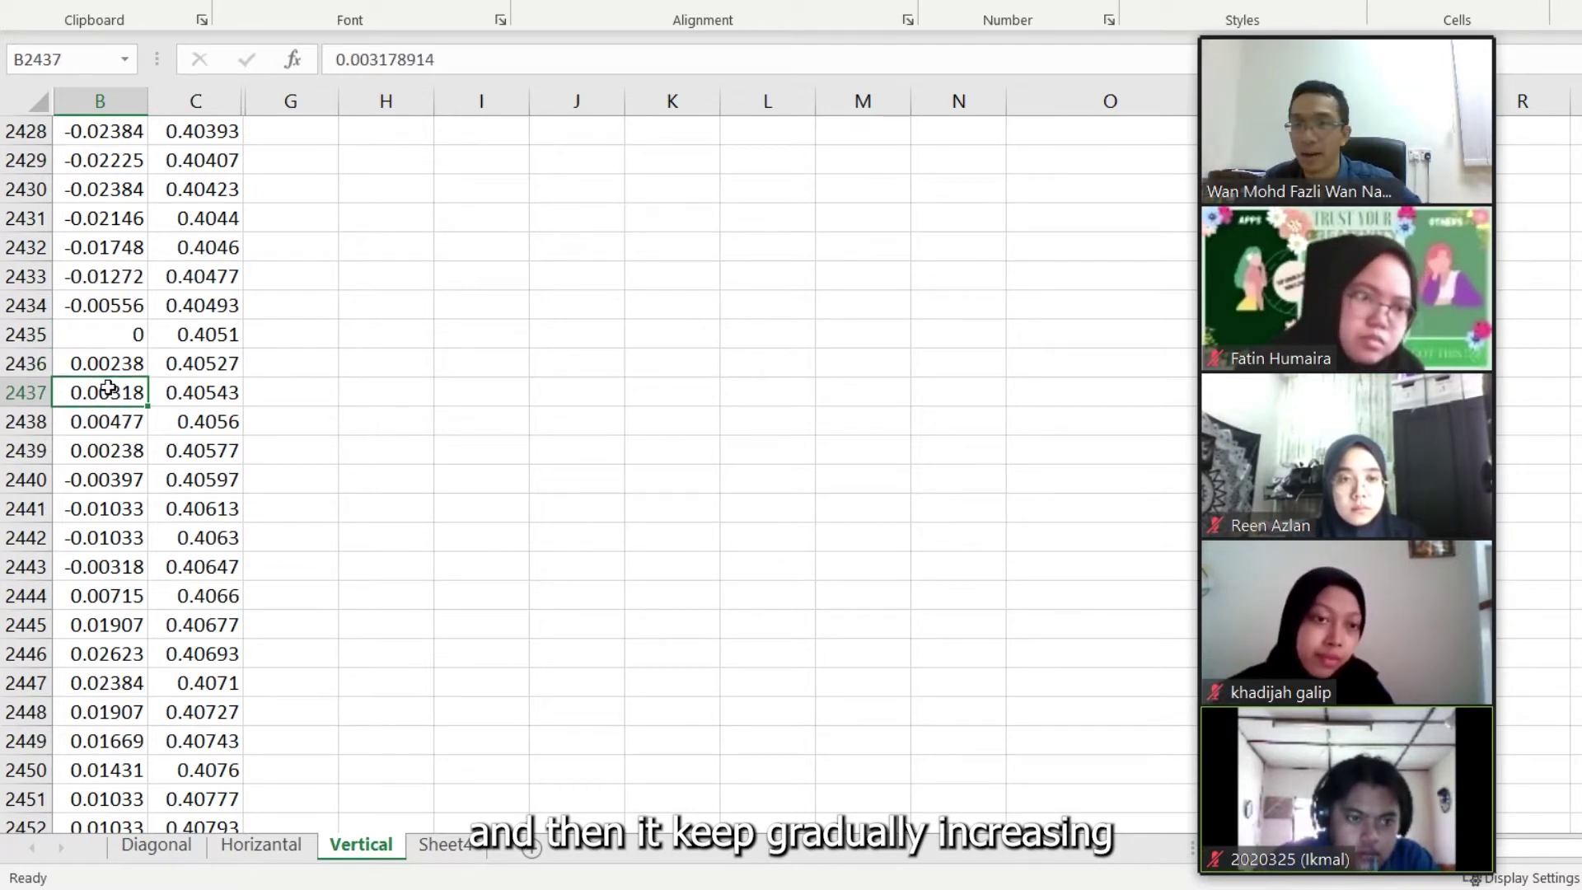
click(107, 422)
click(113, 449)
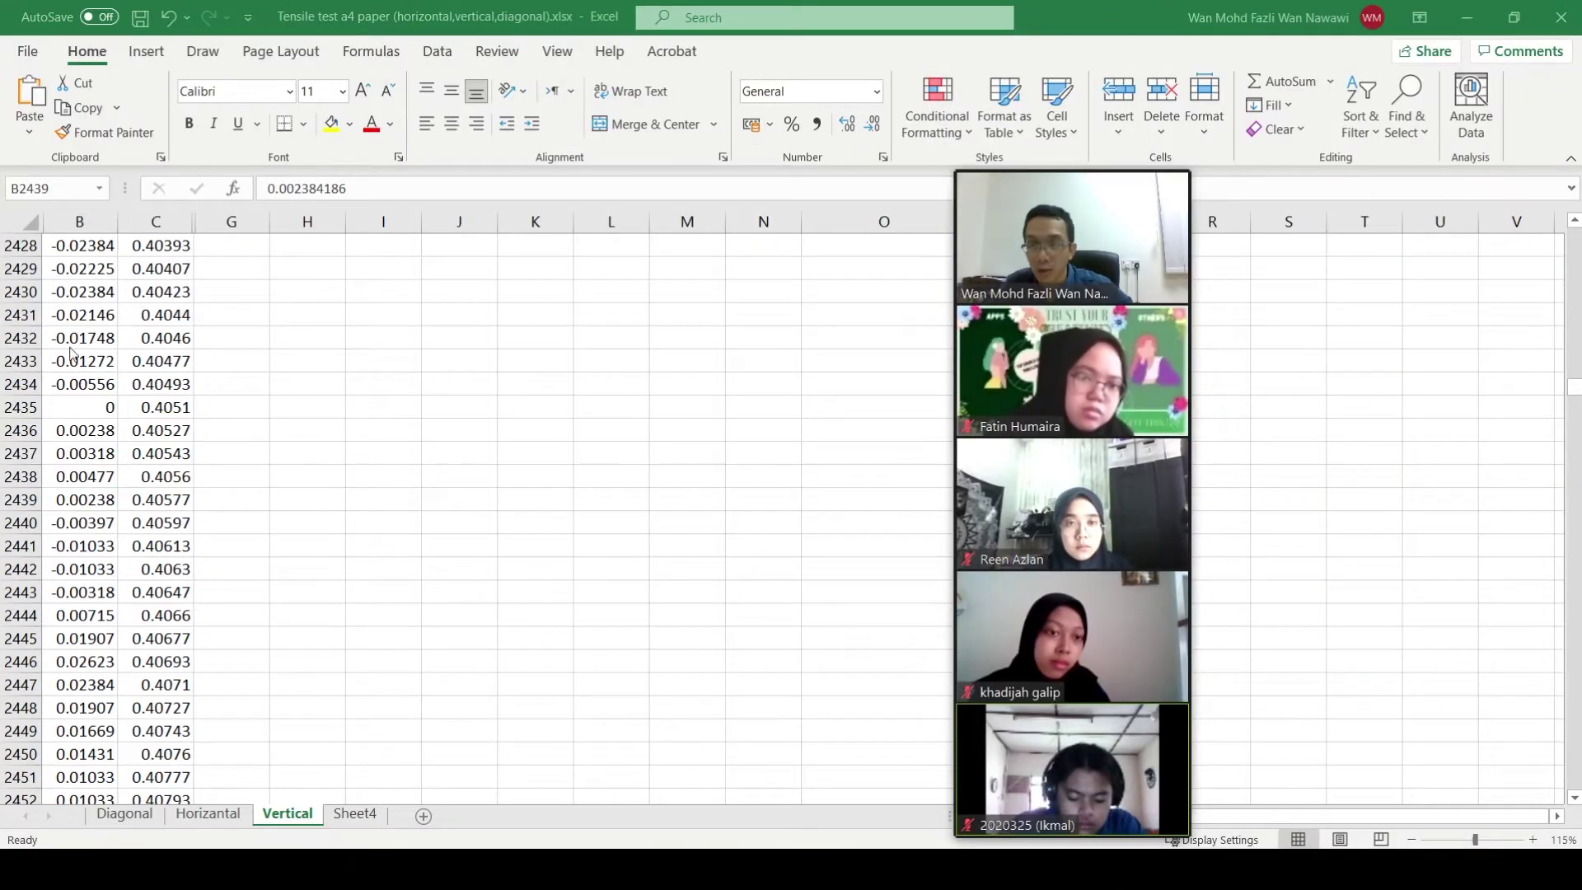
Highlight the whole of row 2435, where Force is 0, with yellow fill
click(89, 428)
drag(89, 410, 338, 418)
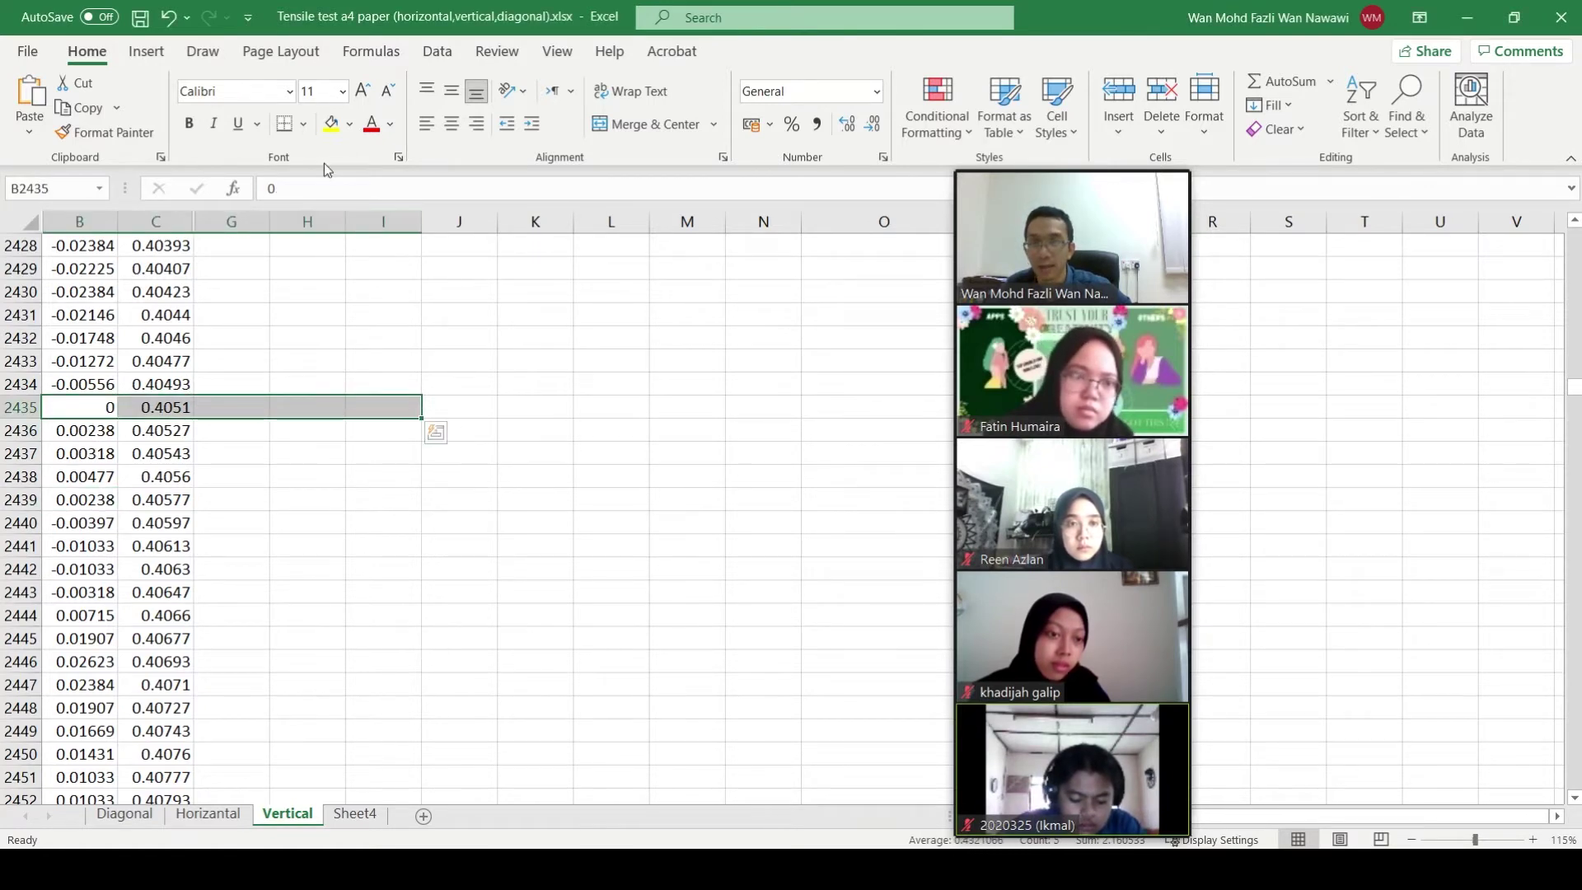
click(27, 407)
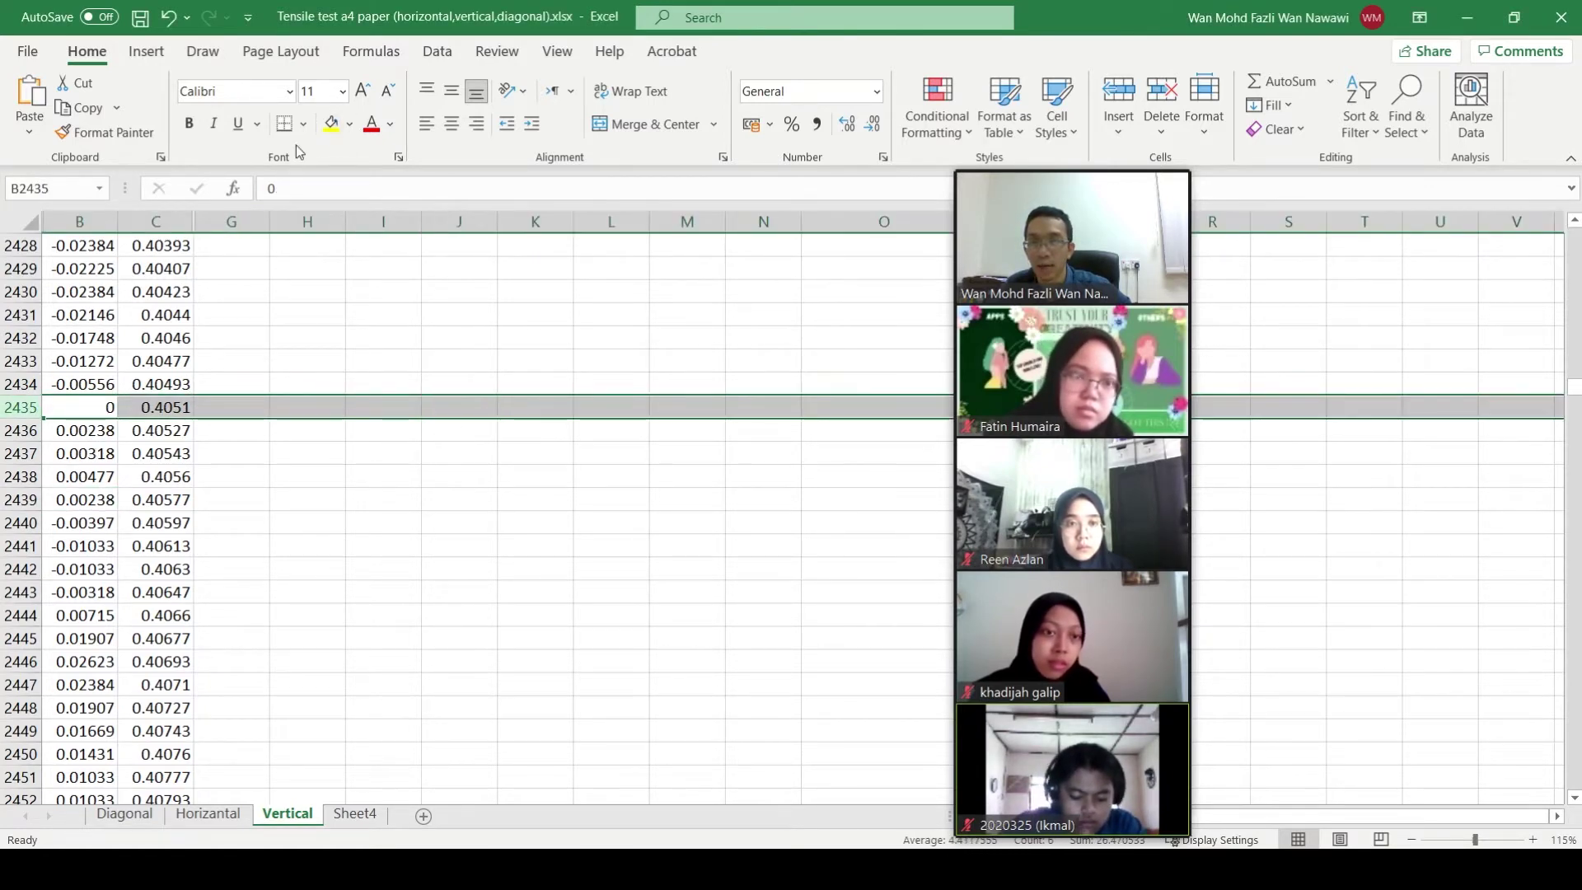
click(331, 124)
click(480, 430)
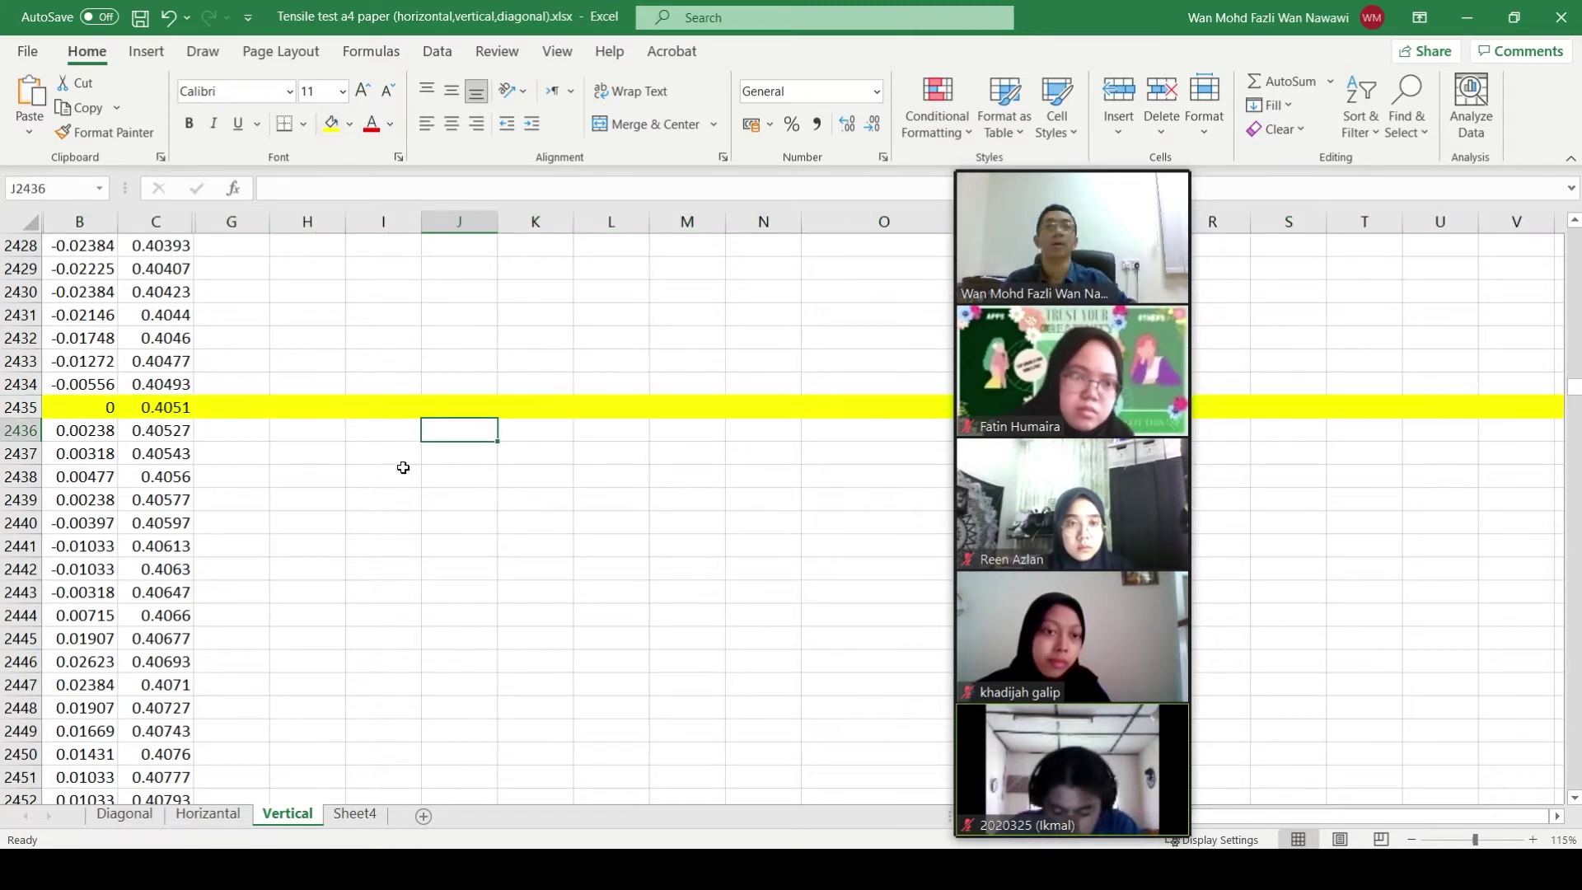
Add the headings "stress" in G2434 and "strain" in H2434, just above the highlighted row
click(226, 391)
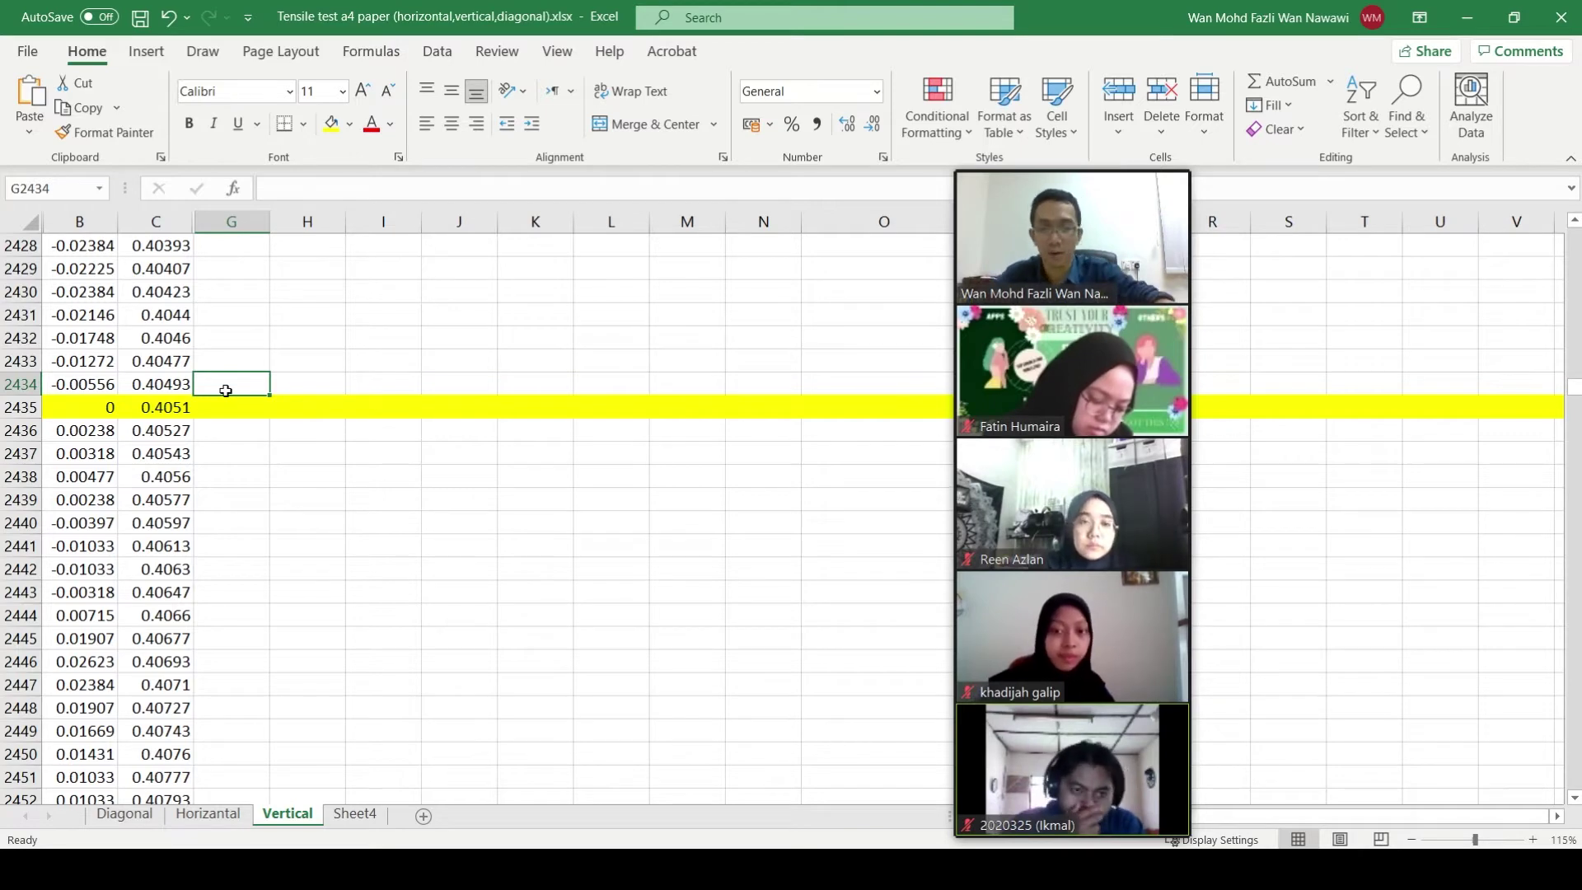
text(stress)
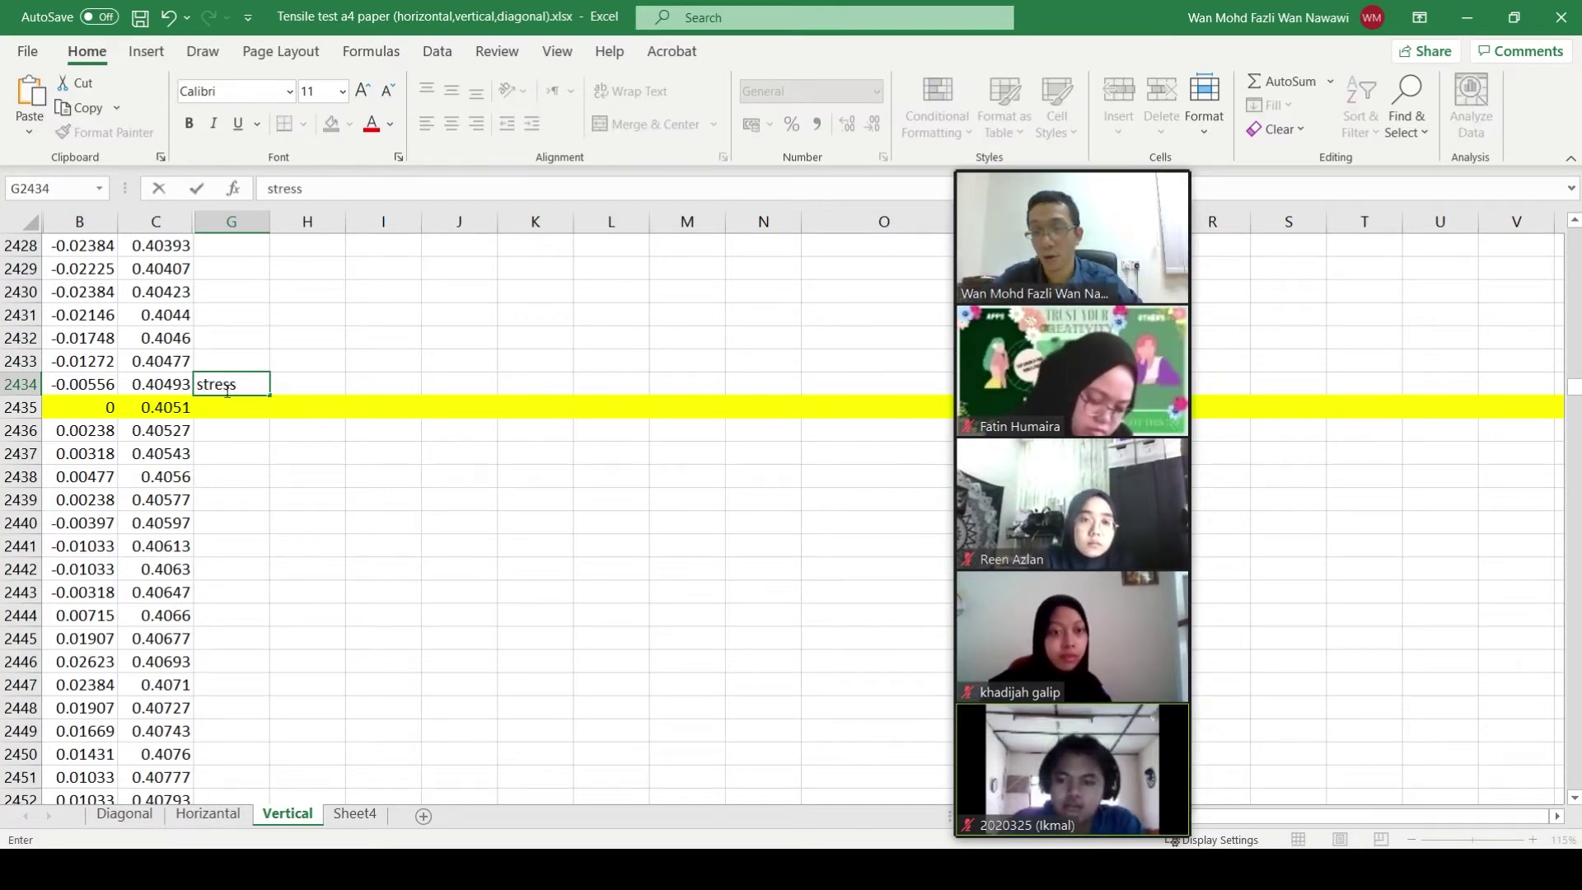
click(281, 378)
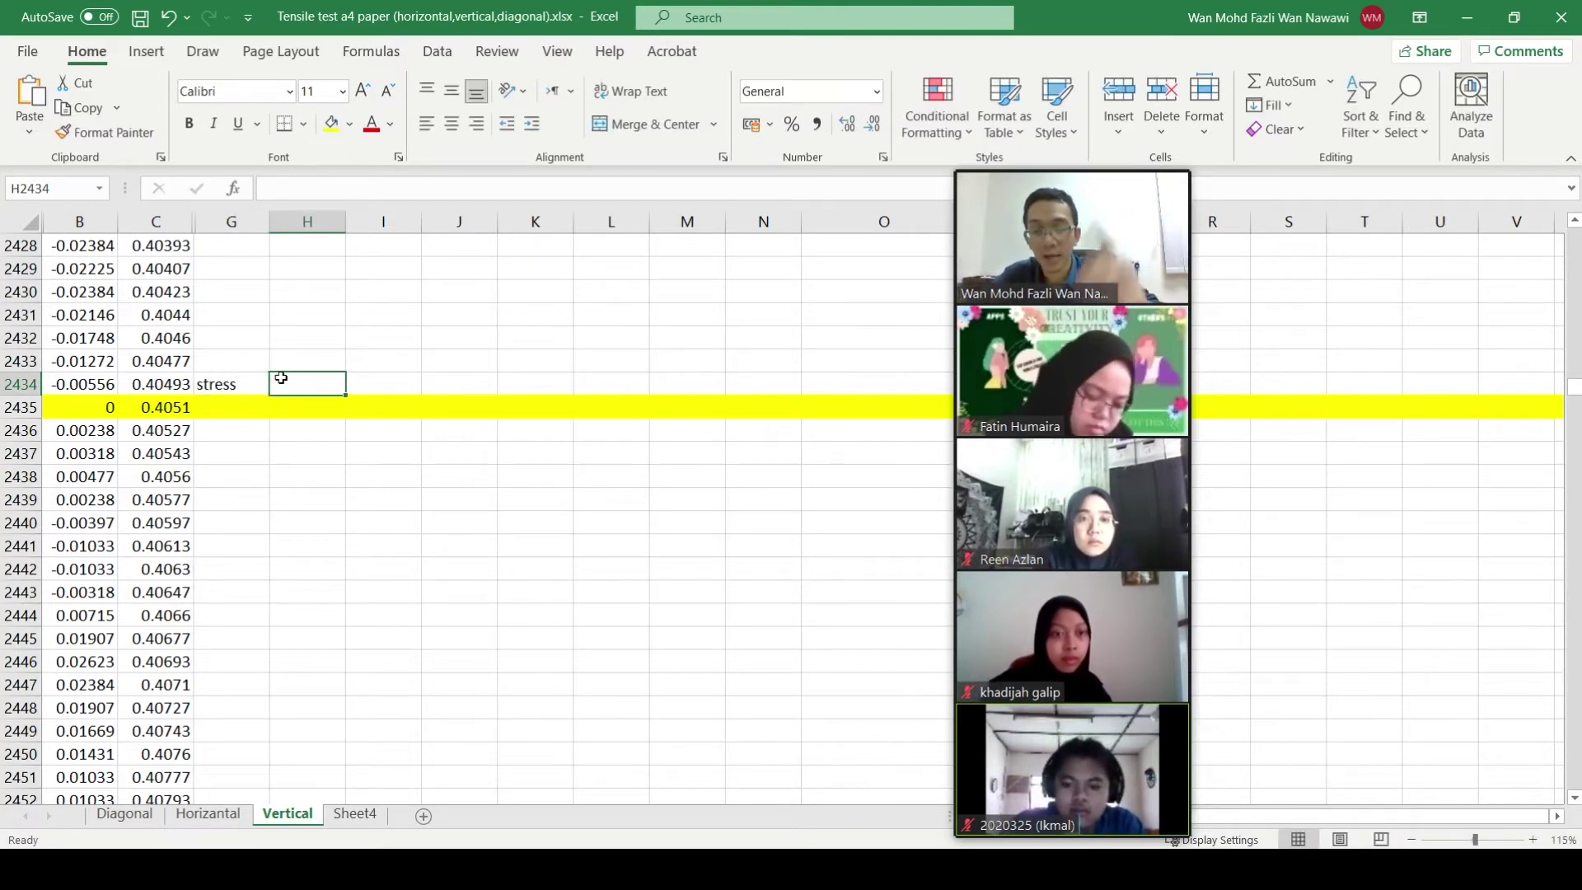
text(strai)
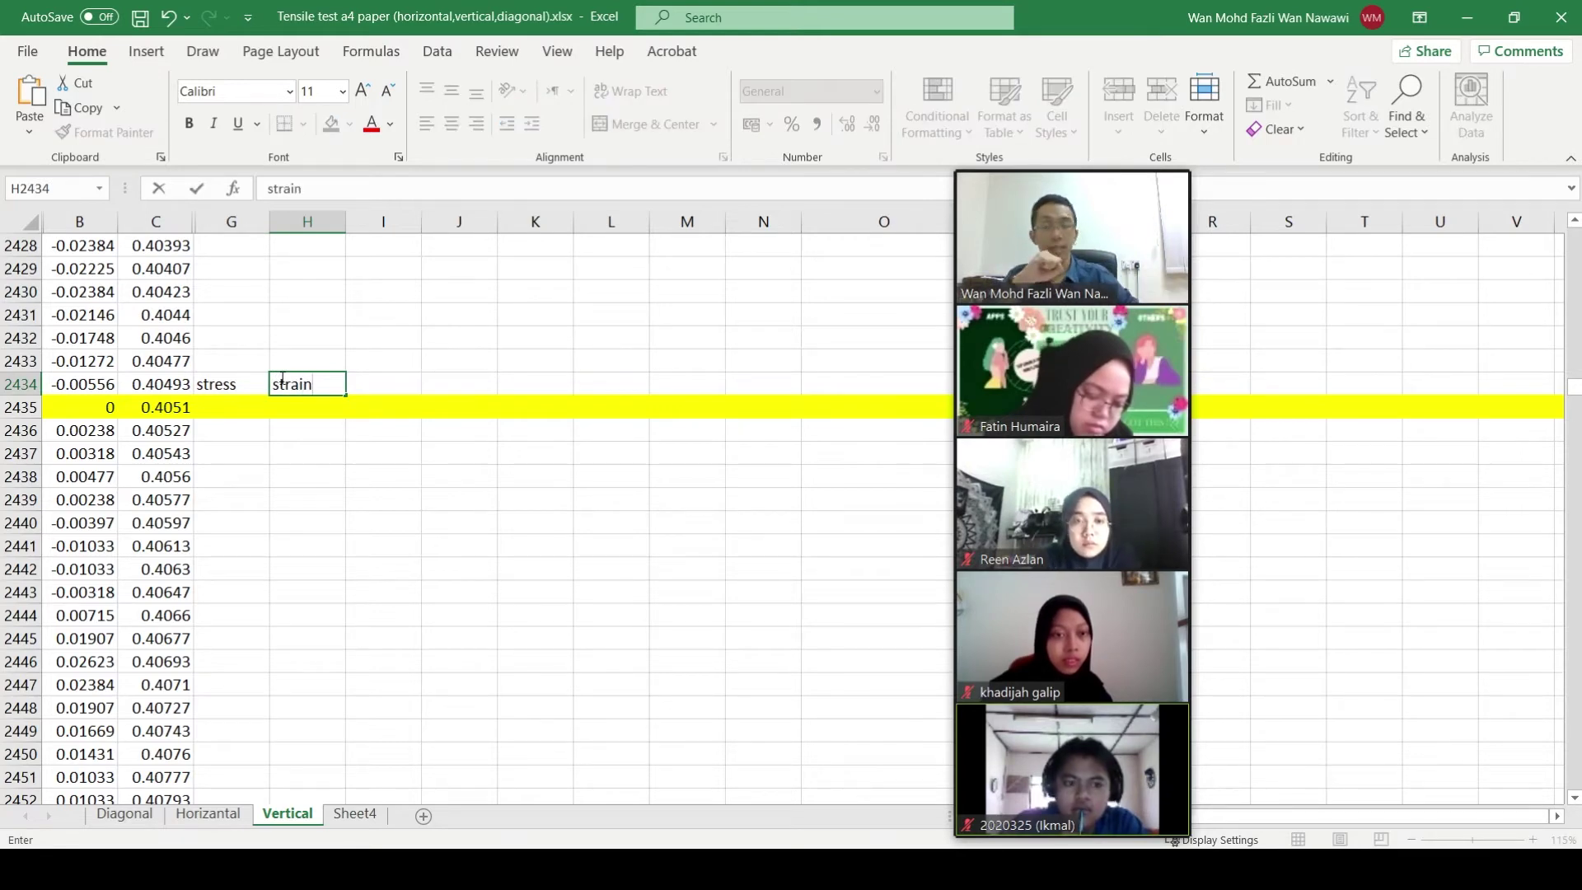
text(n)
Begin the stress formula in G2435 with the Force value in B2435 as the numerator: =B2435/
click(246, 406)
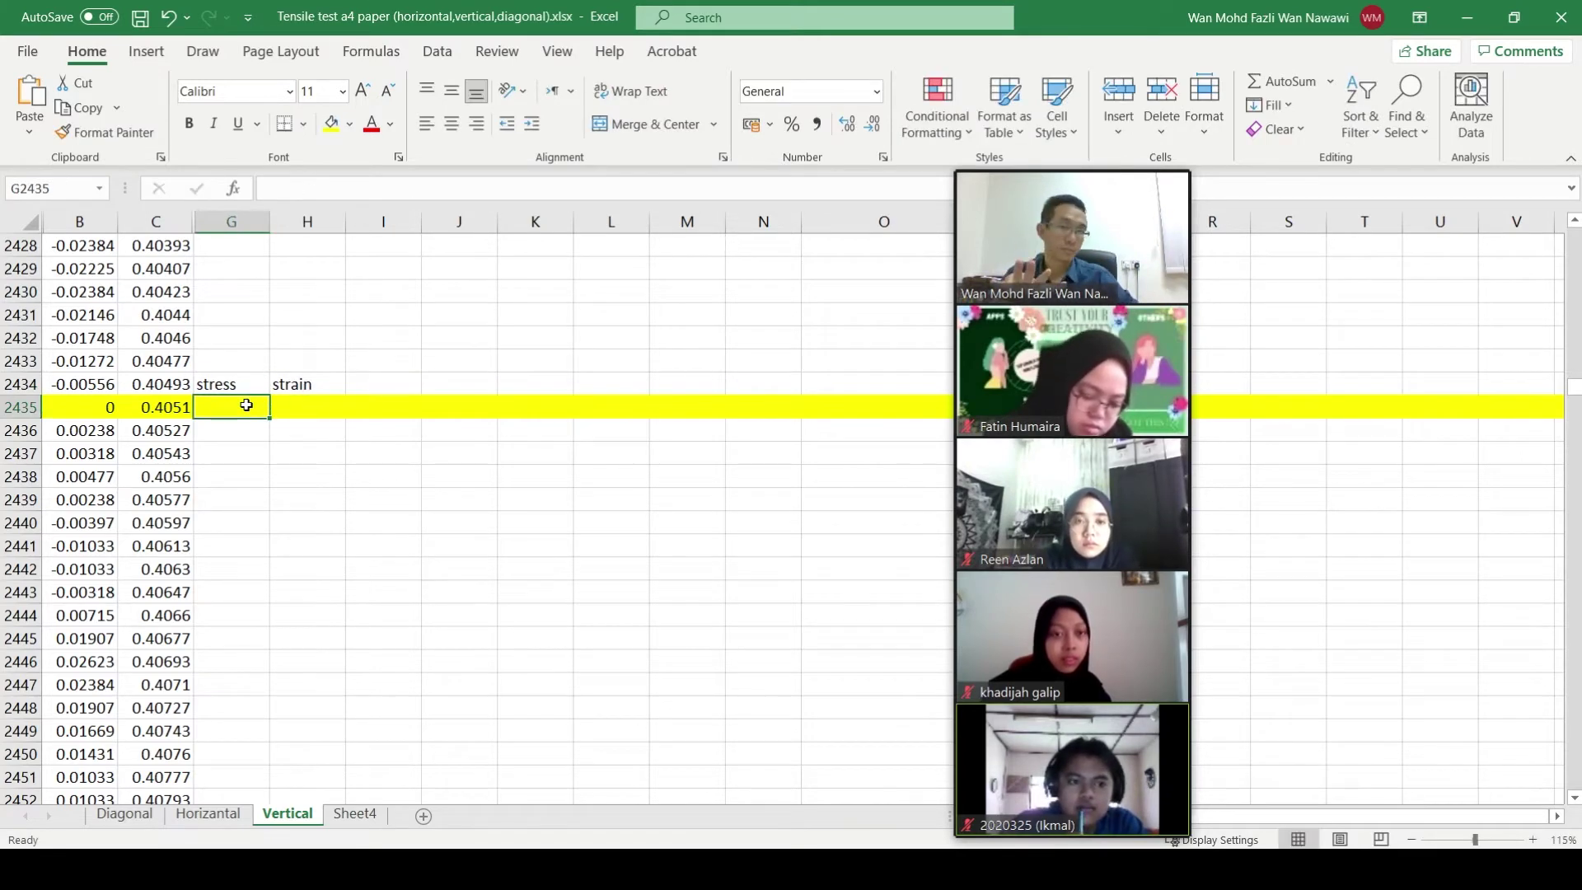
click(105, 410)
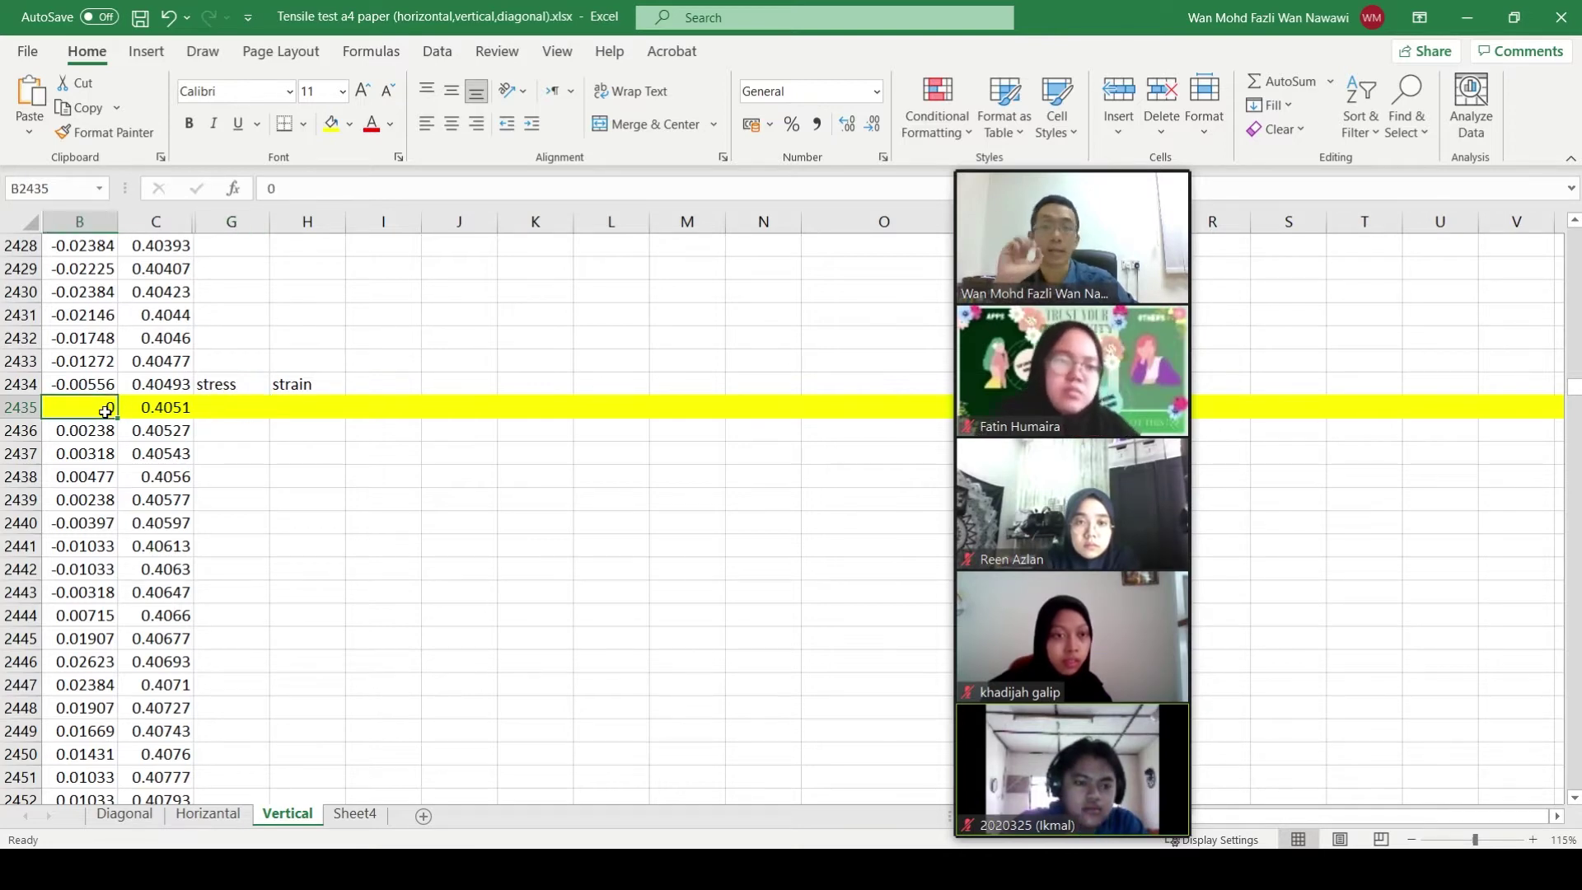
click(233, 413)
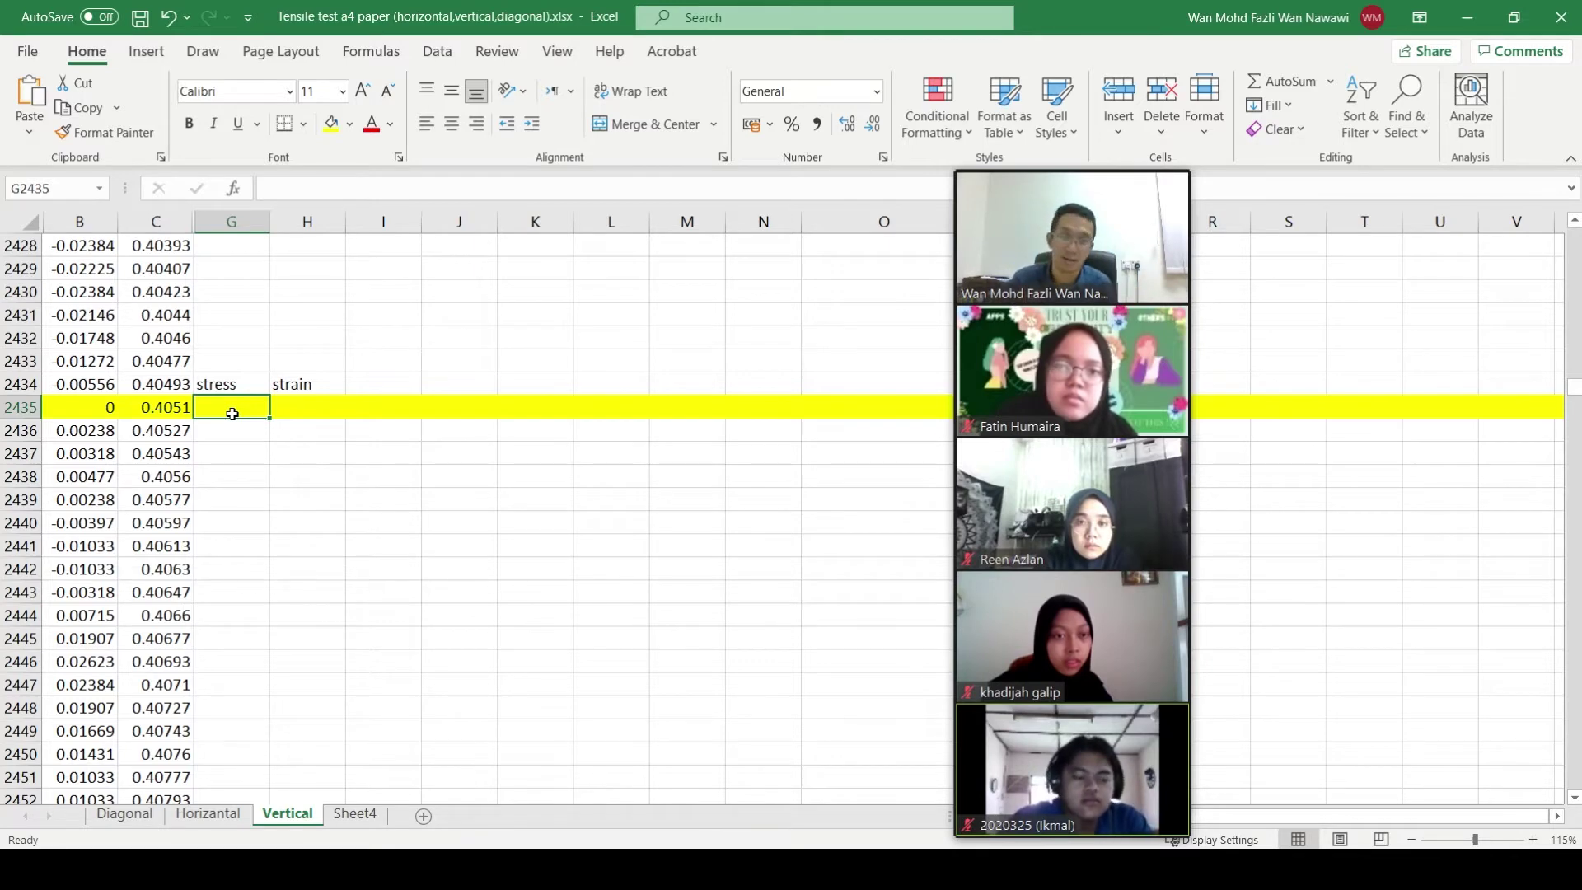
click(97, 416)
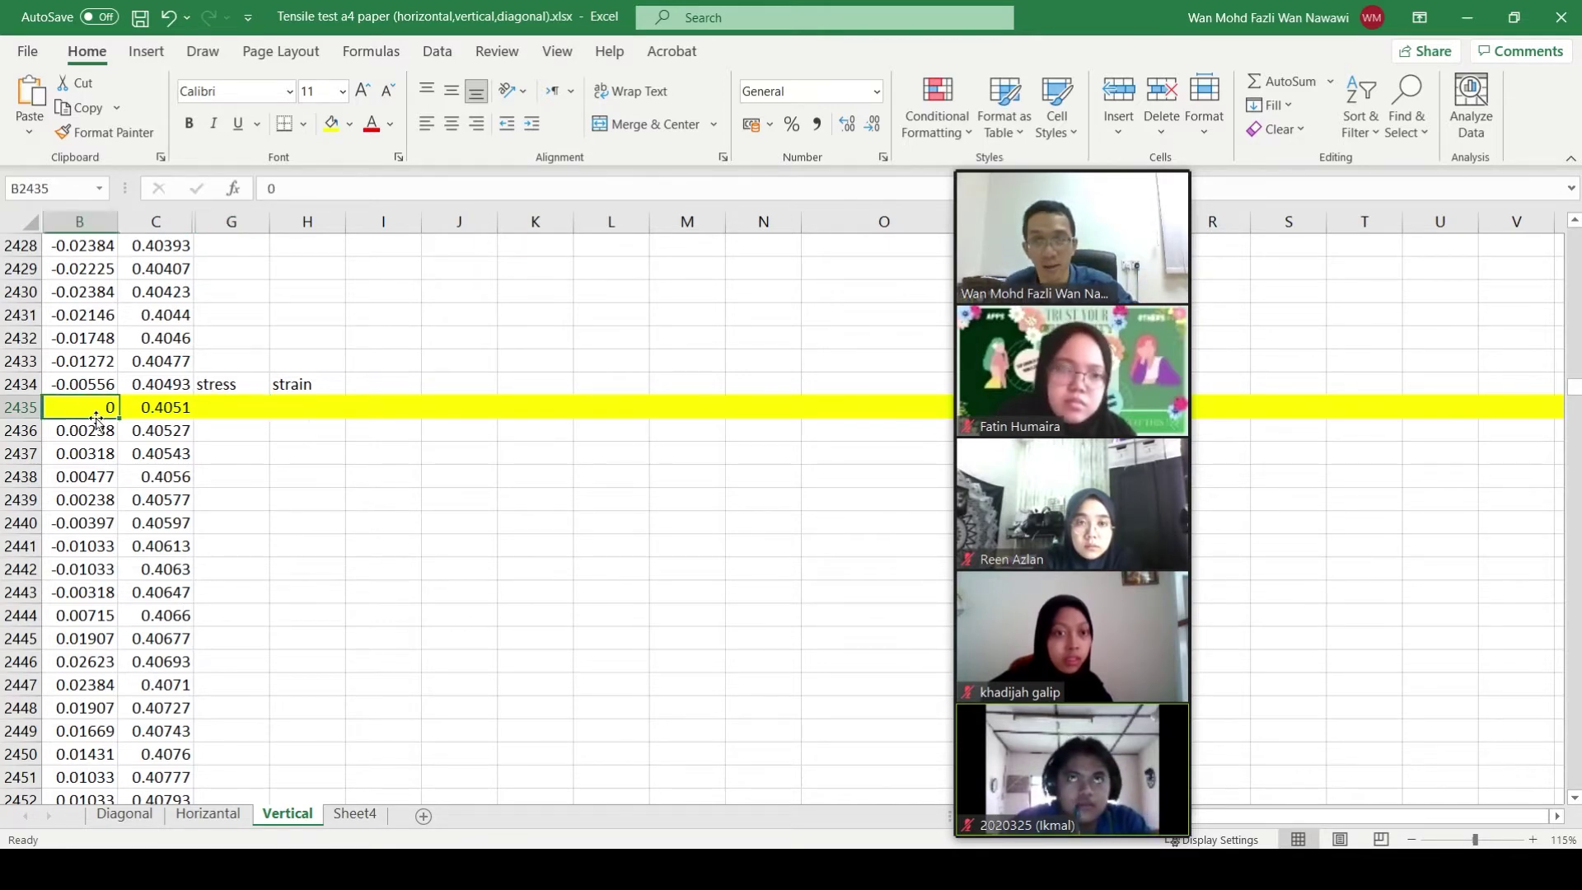
click(236, 411)
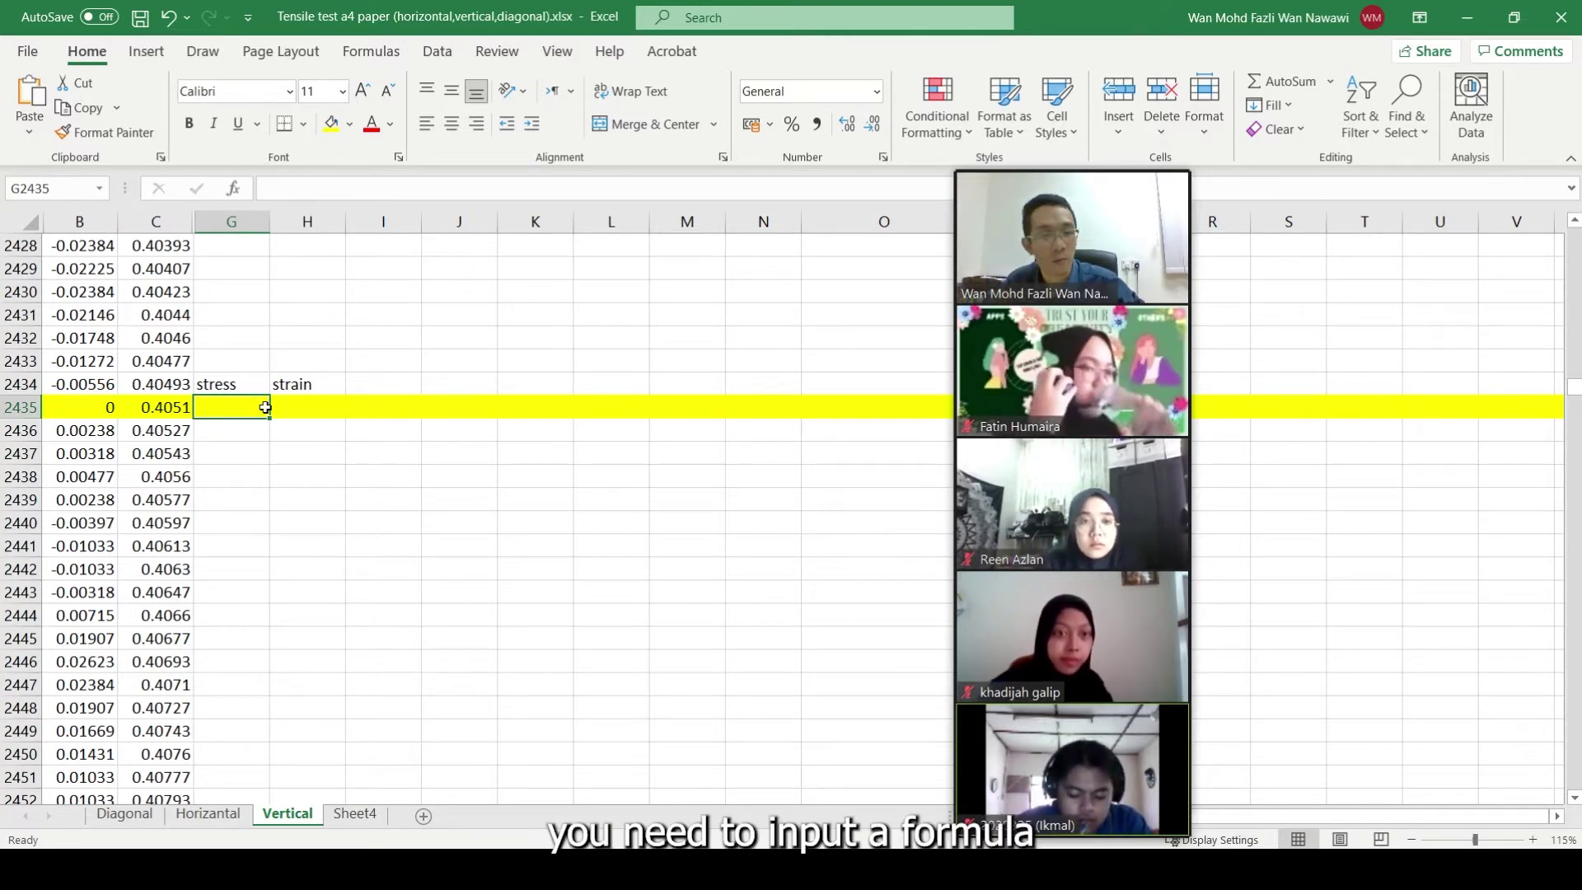
text(=)
click(91, 407)
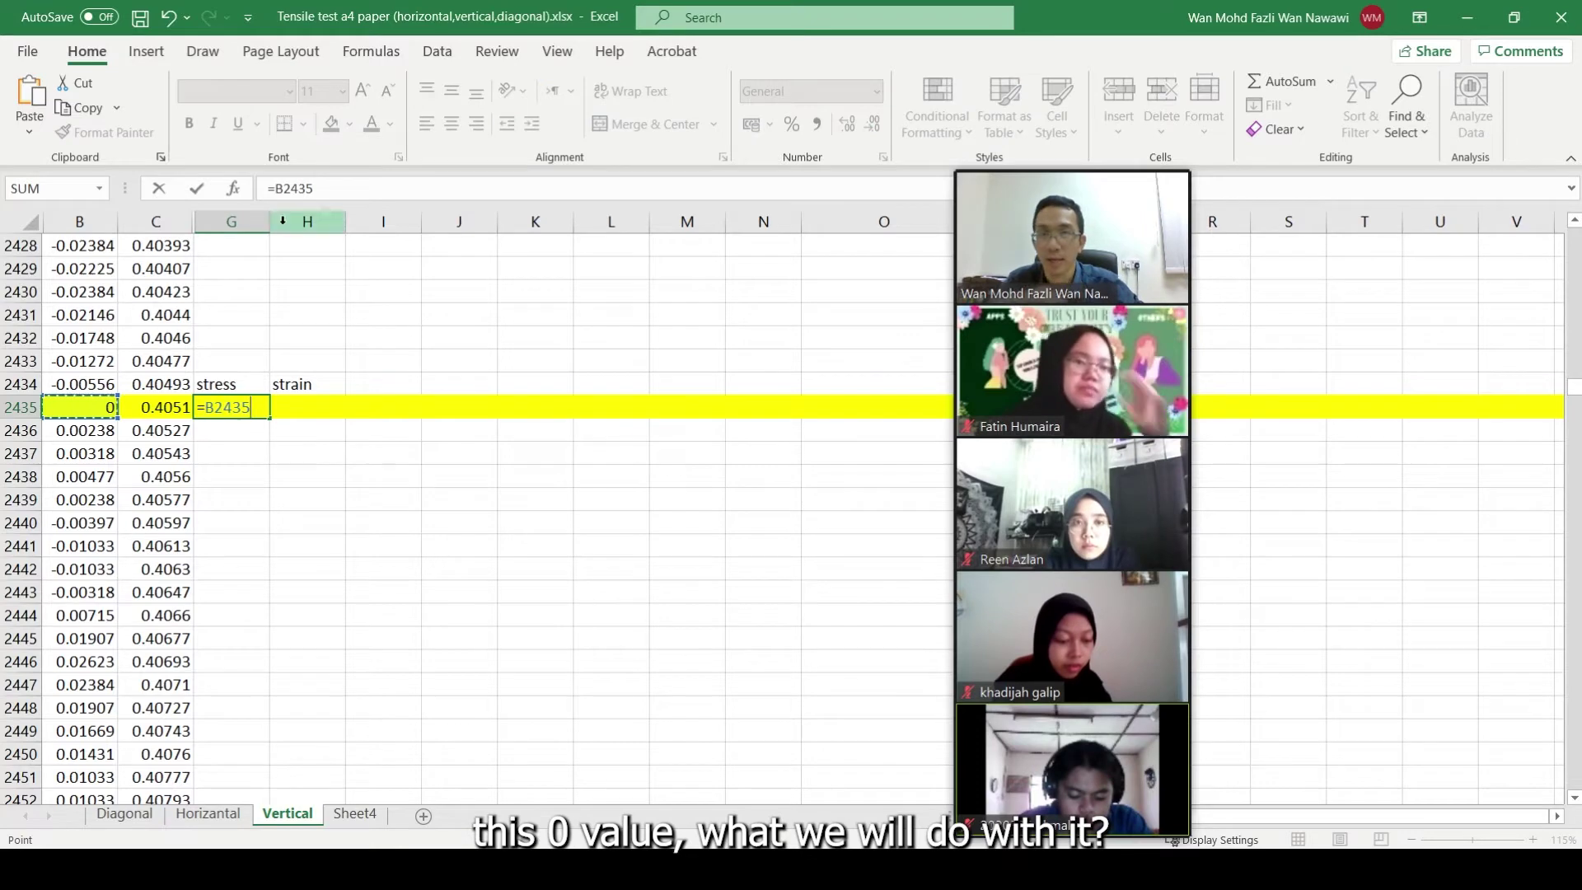
click(336, 189)
text(/)
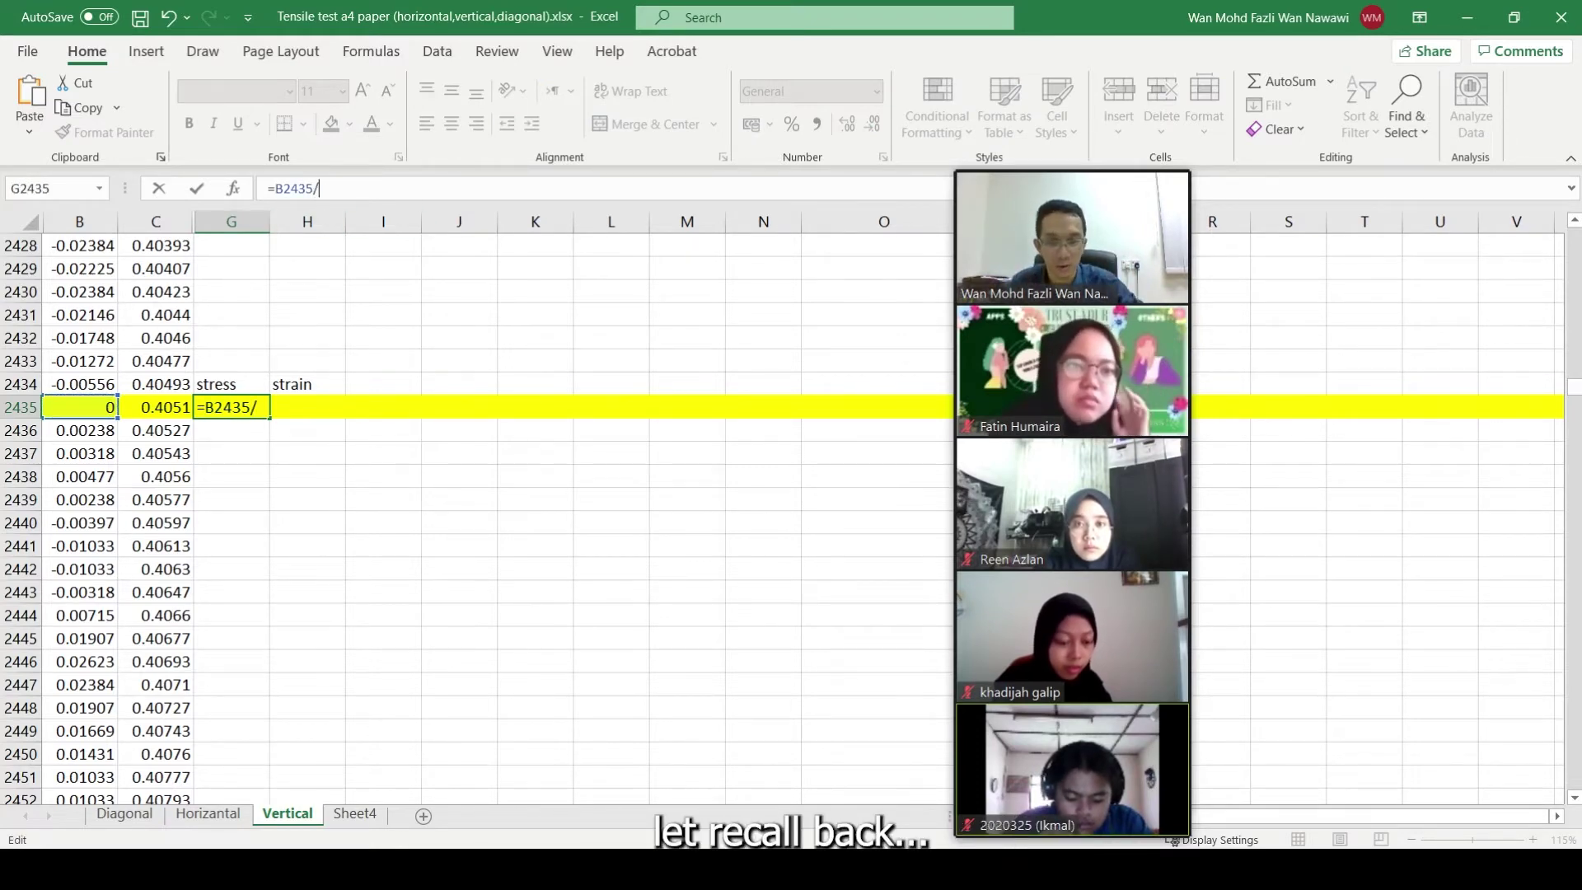
Switch to OneNote and sketch the strip's rectangular cross-section, labelled 10 mm wide and 0.1 mm thick, with the product of width and thickness
key(alt+Tab)
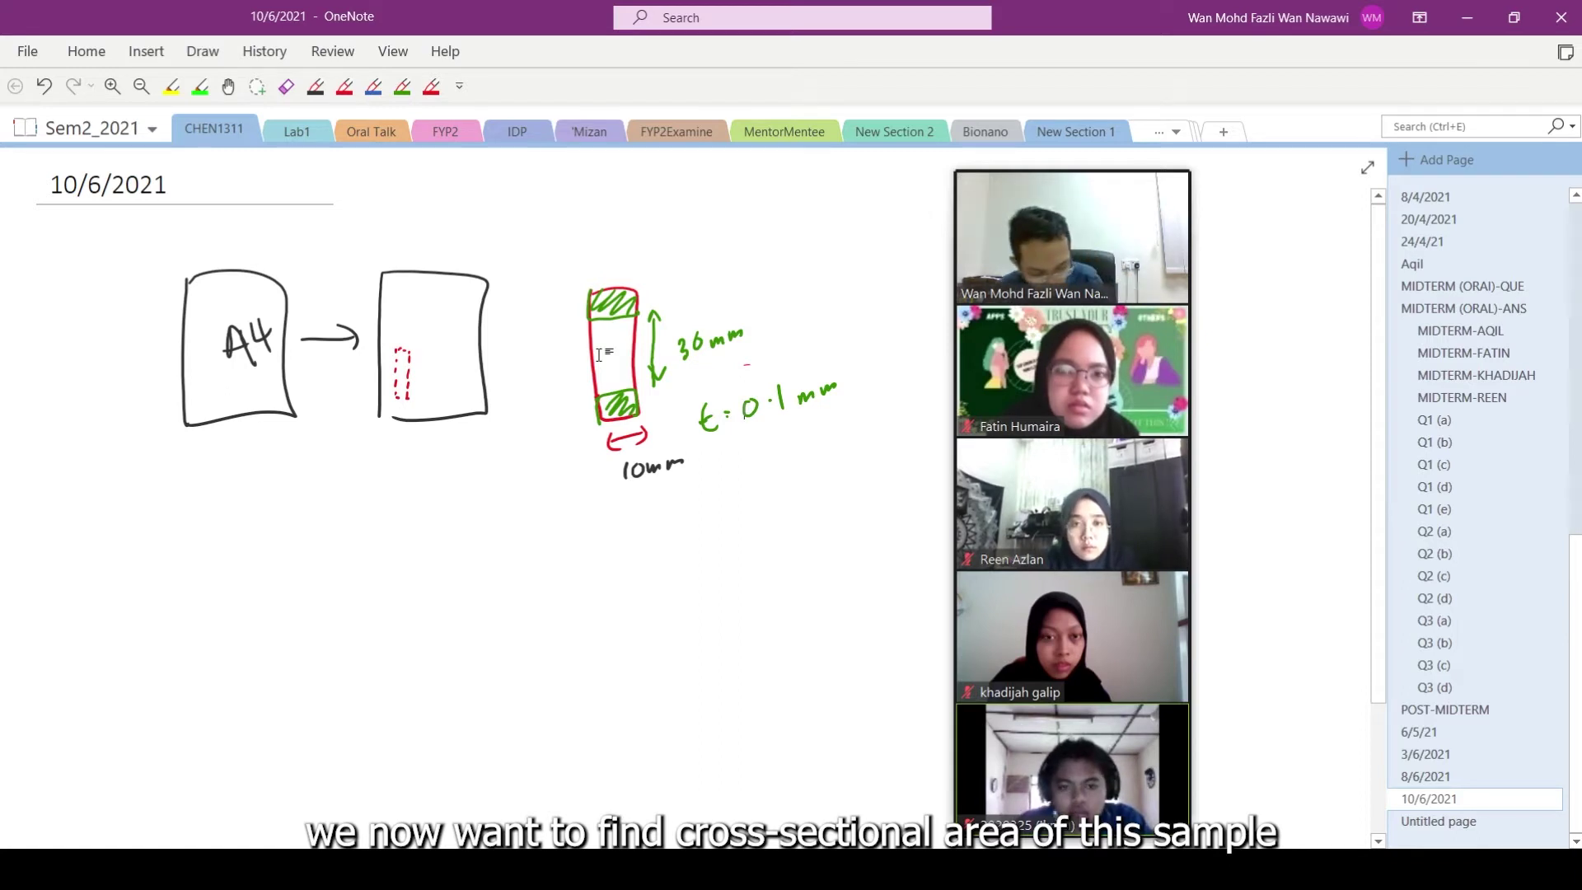
mouse_move(587, 355)
mouse_down()
mouse_move(652, 348)
mouse_move(511, 511)
mouse_up()
drag(453, 570, 458, 567)
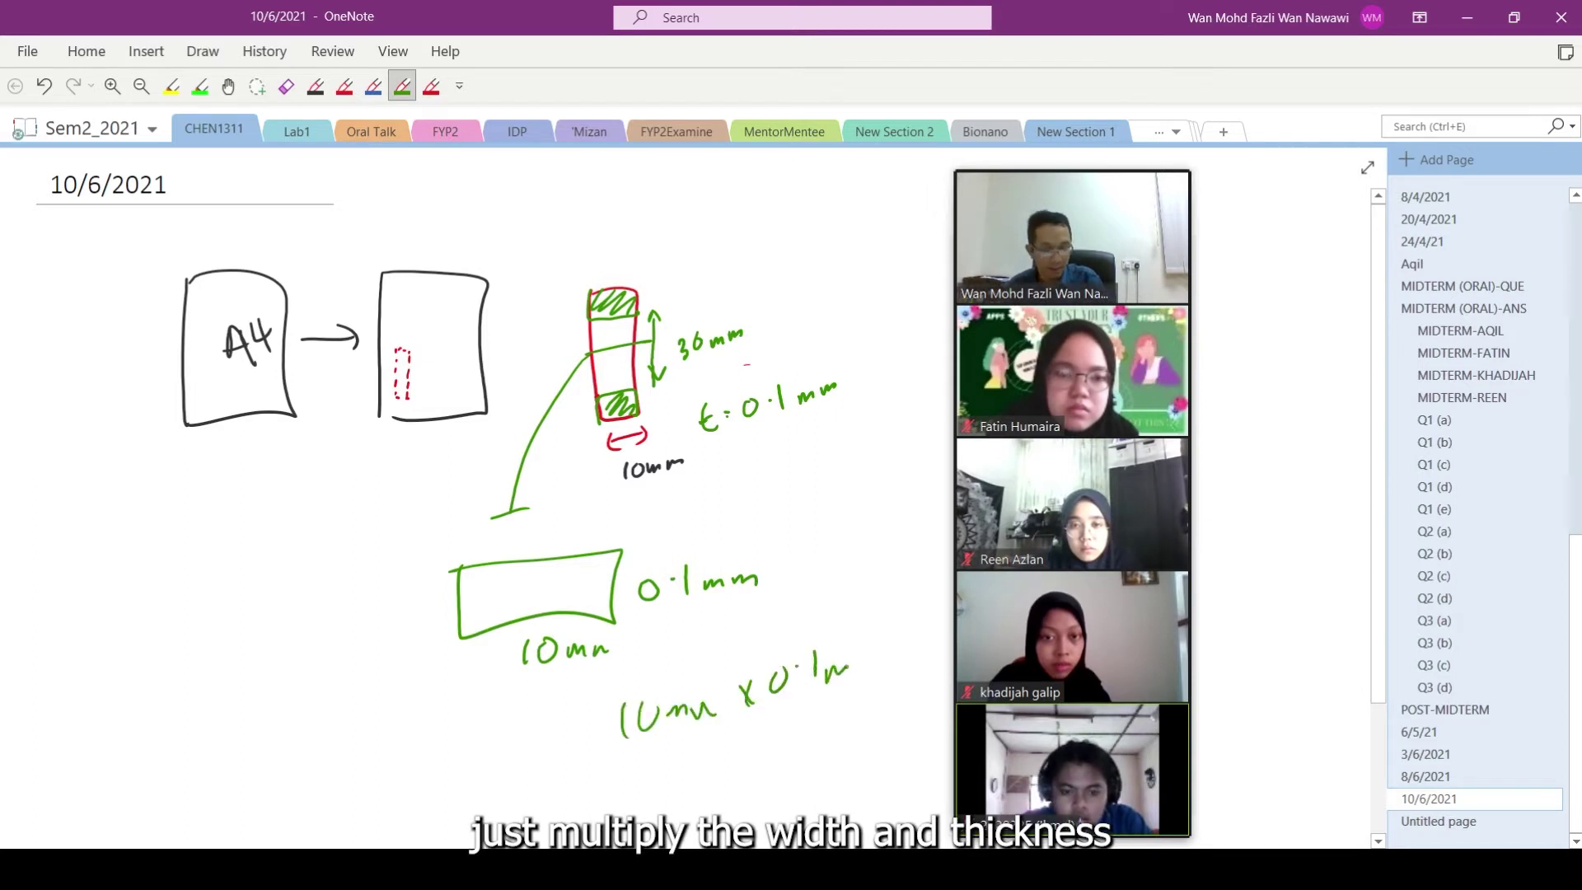
key(Escape)
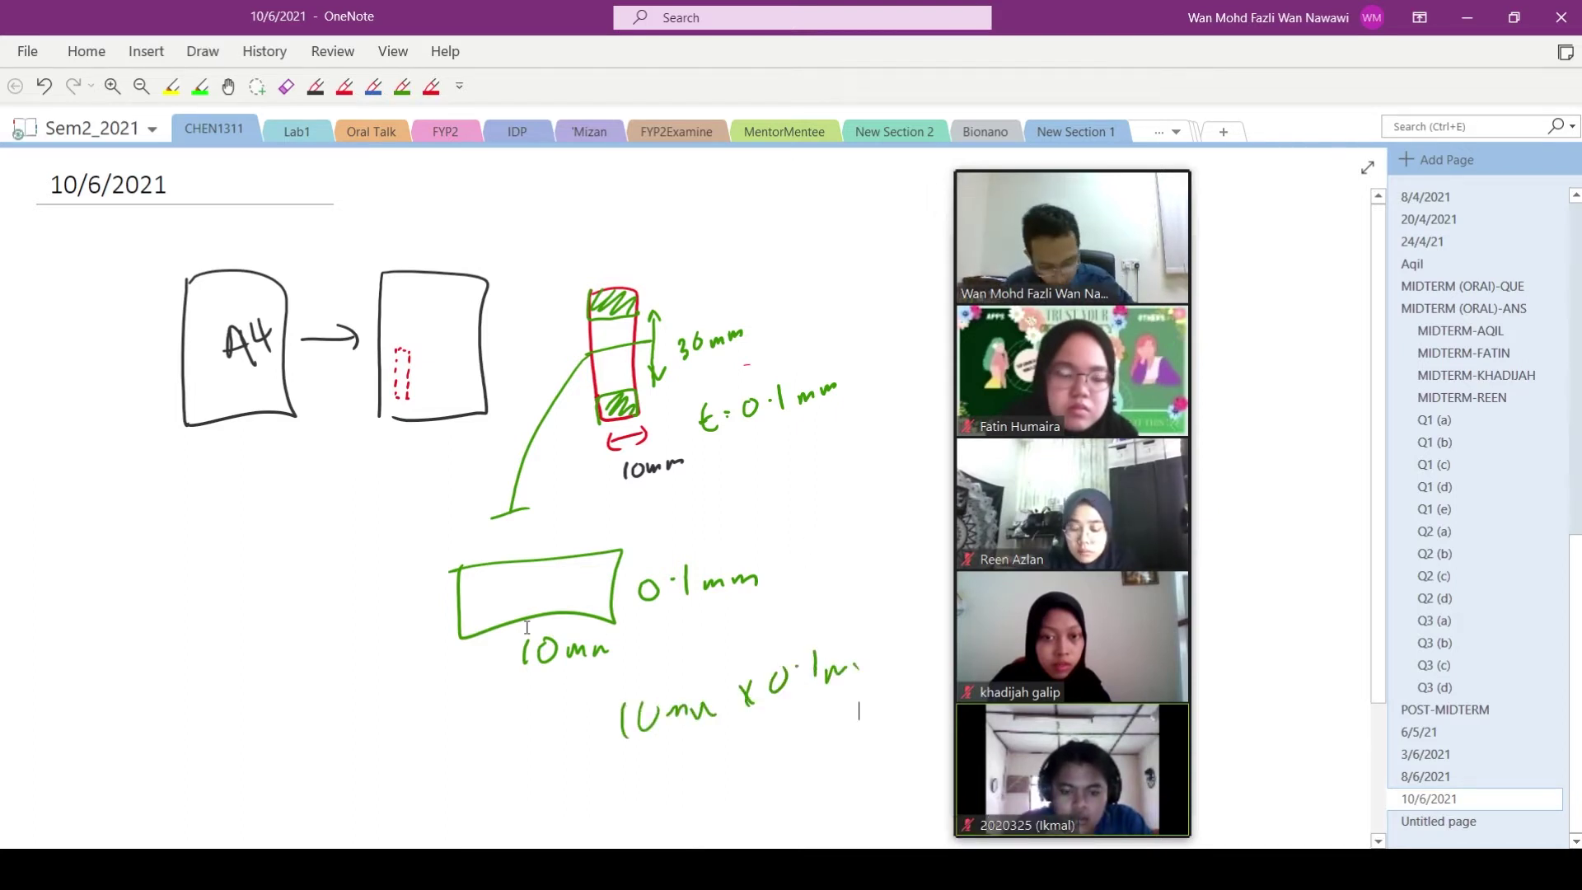
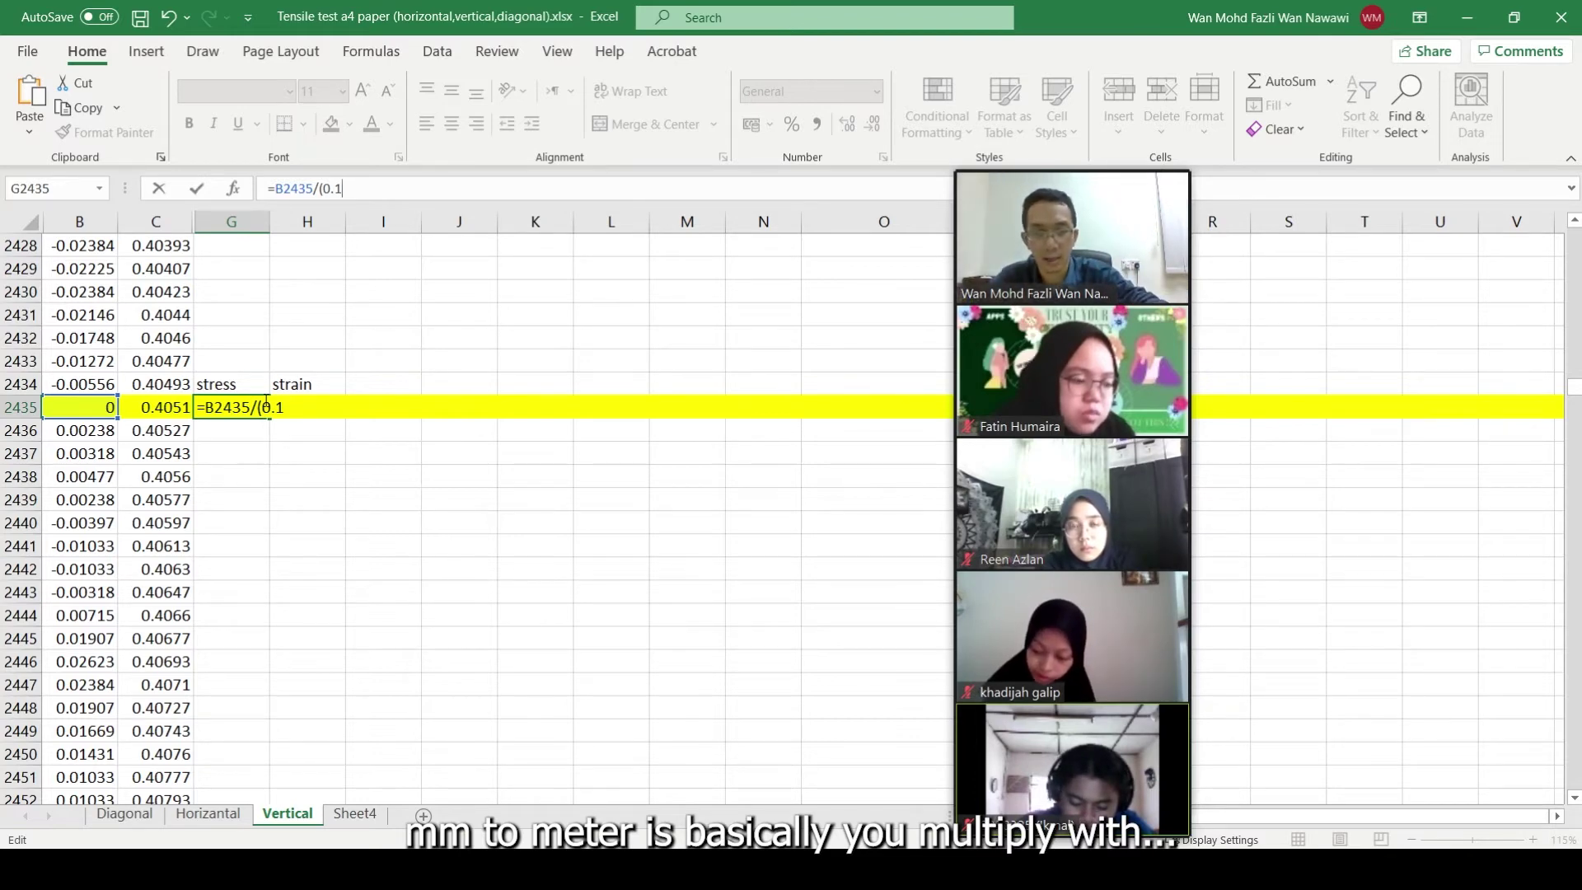
In Excel, extend the G2435 formula with thickness times width in metres, so it reads =B2435/(0.1*10^-3)*(10*10^-3))
text(10)
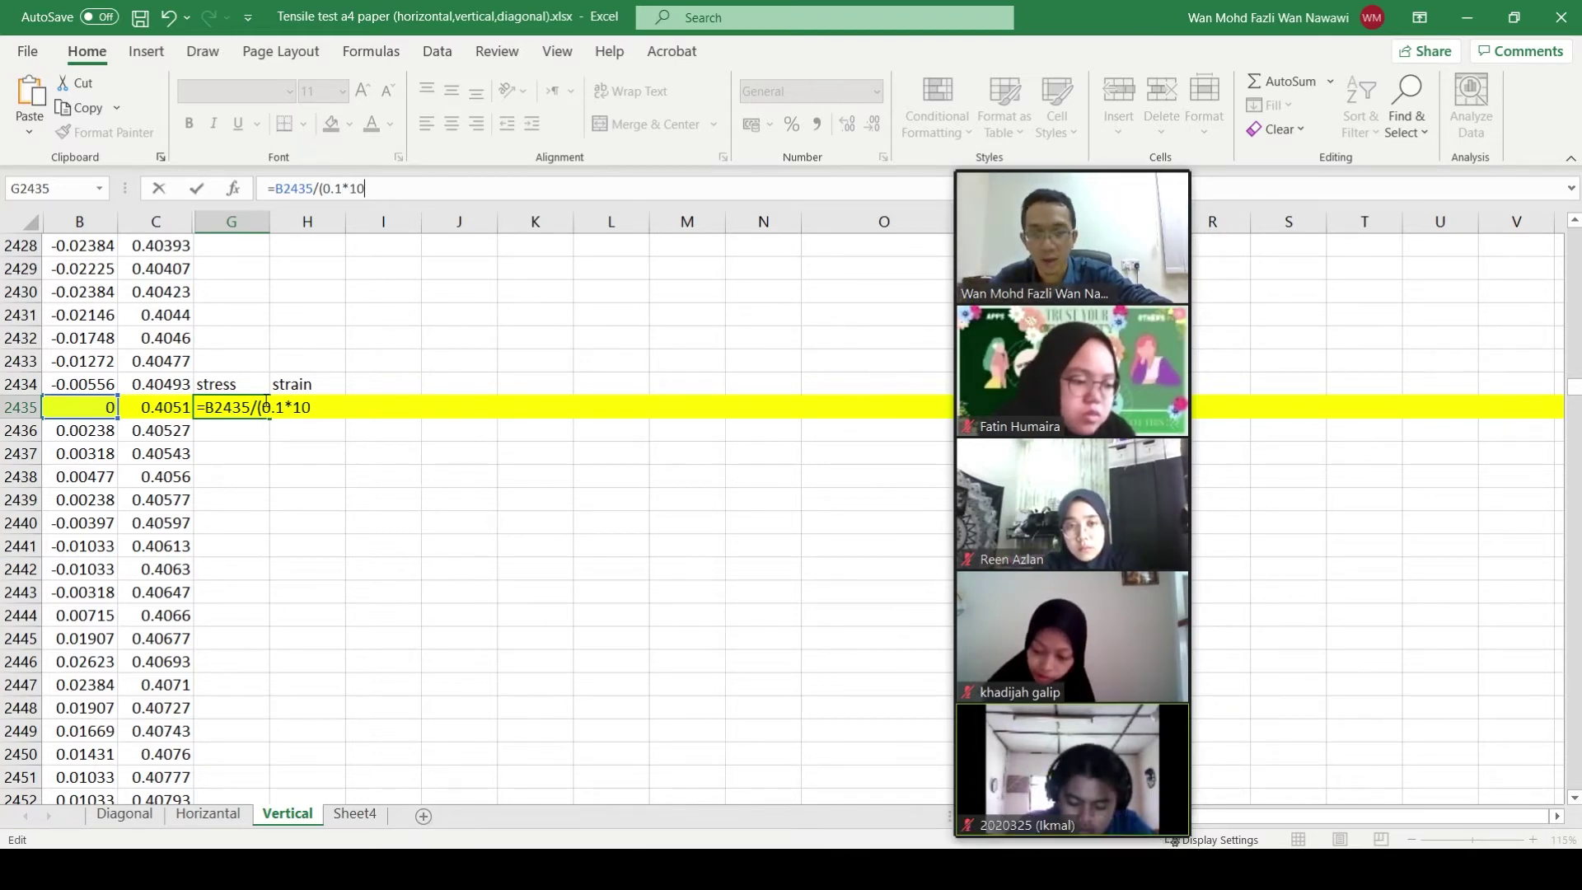
text(^-3)*()
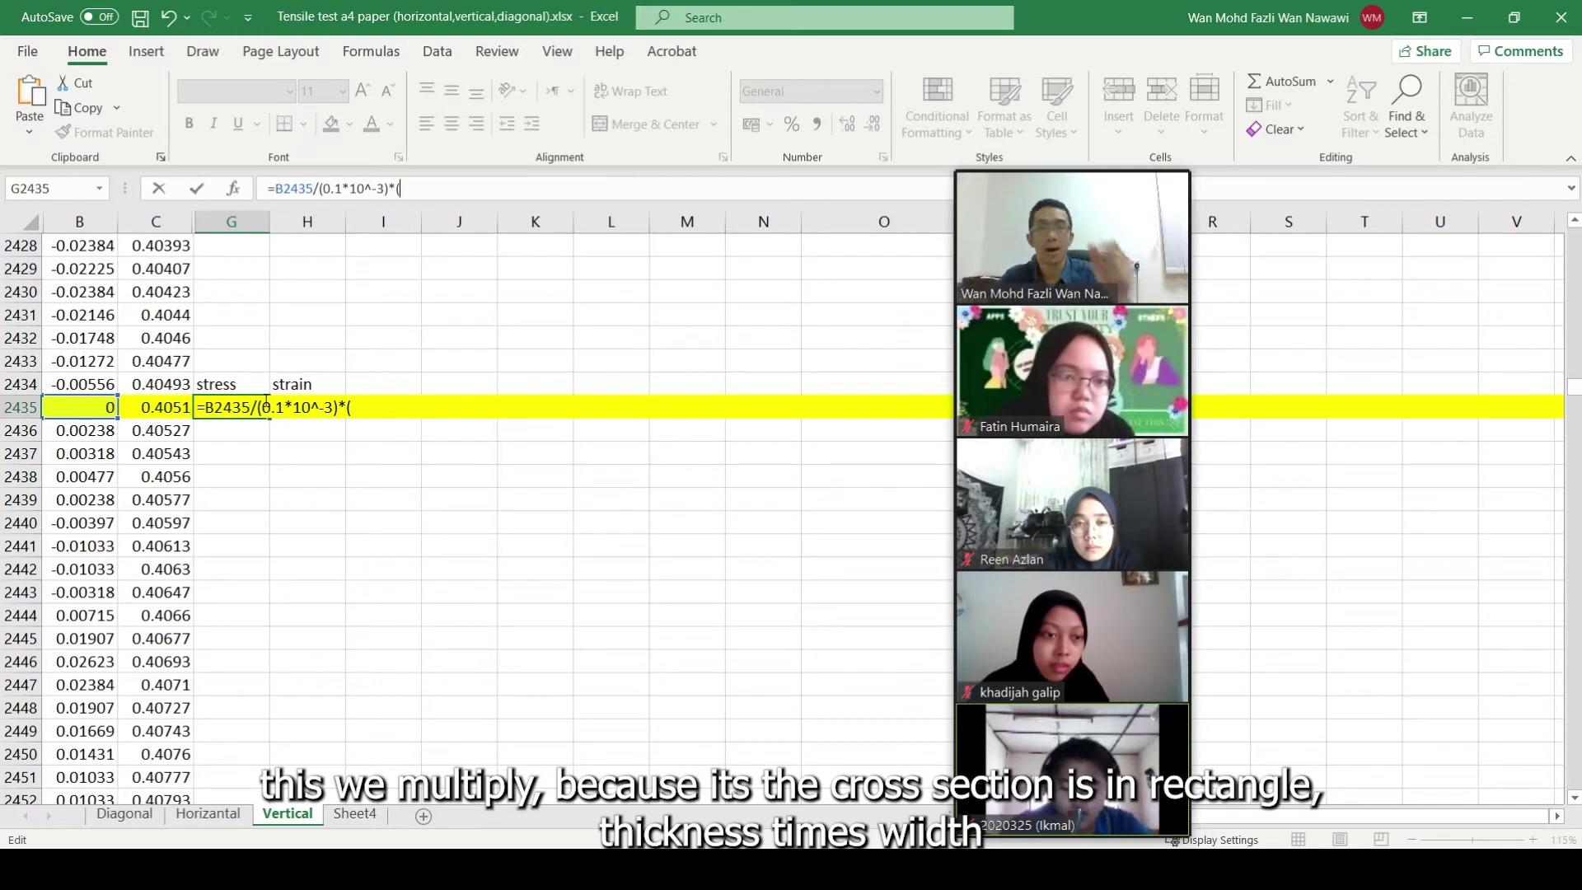
text(10)
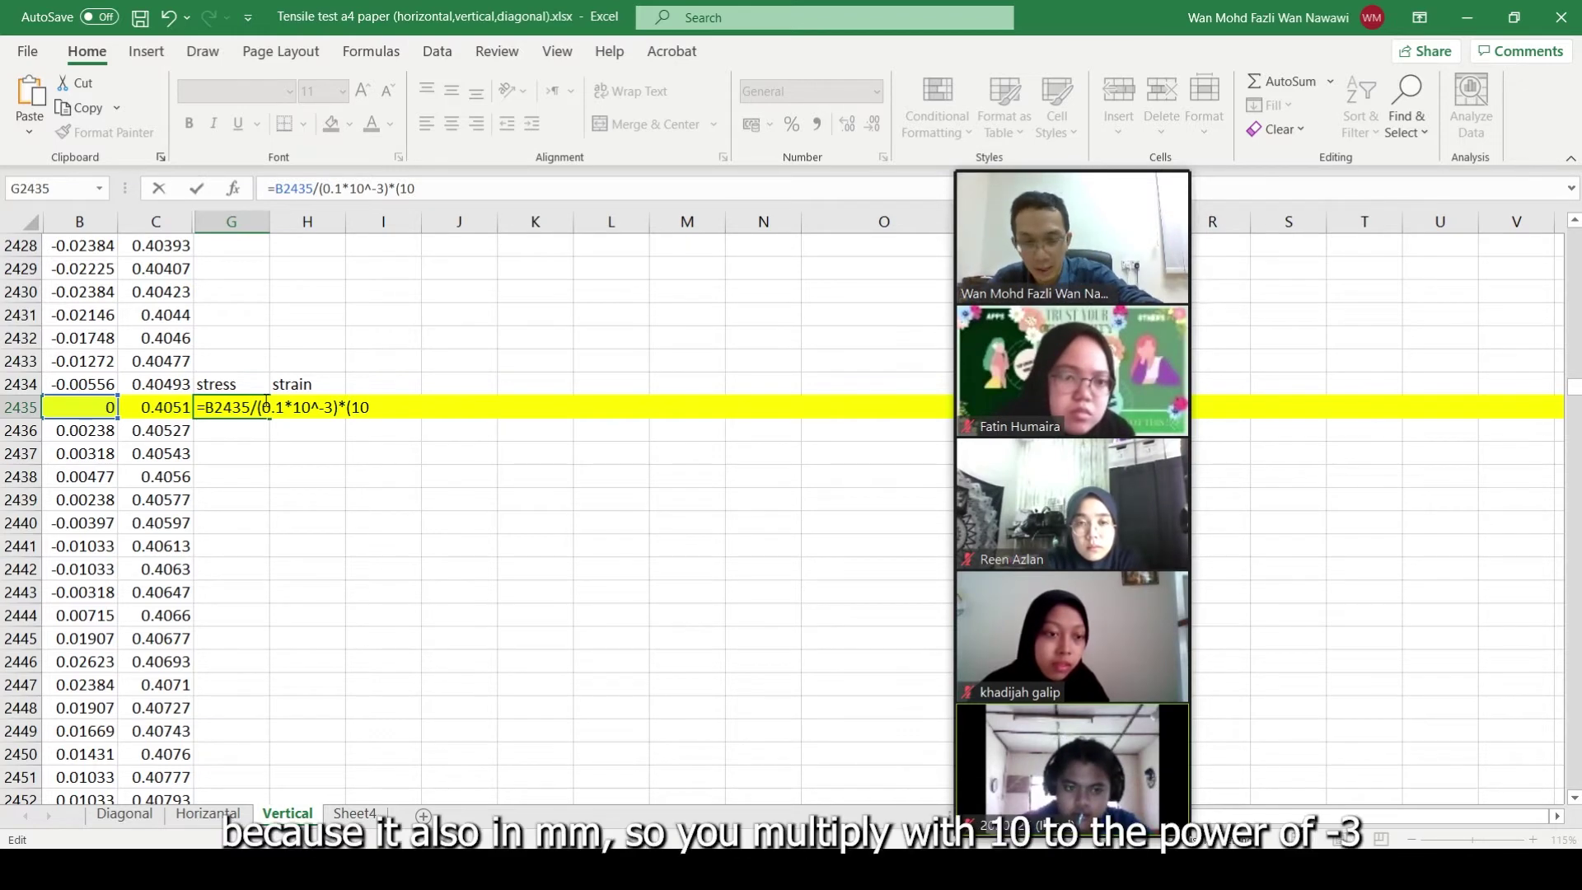
text(*10^-3)
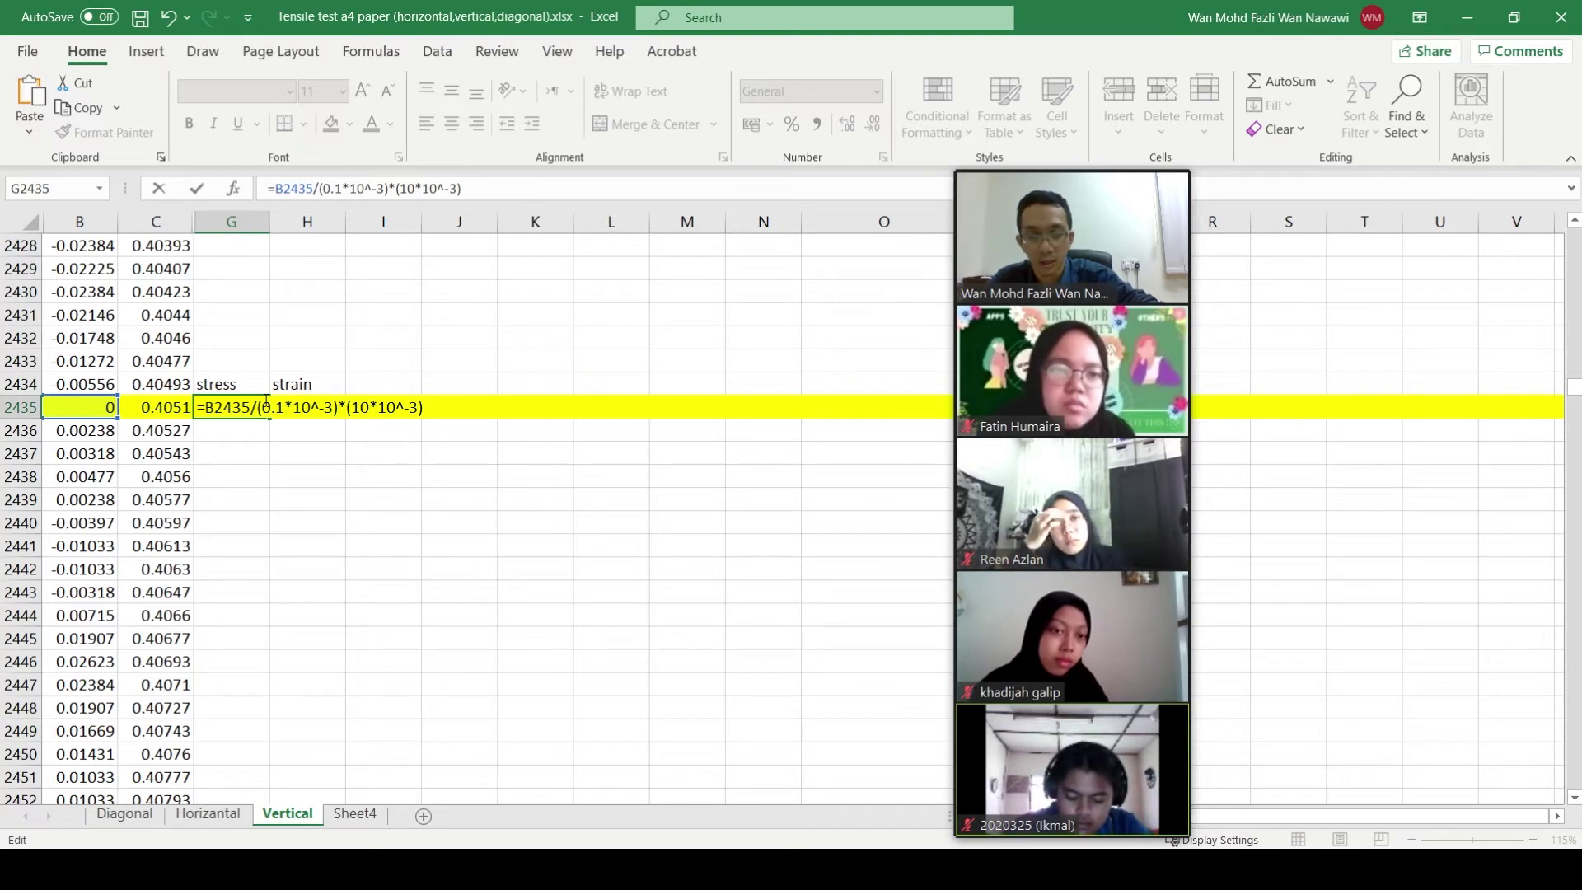
text())
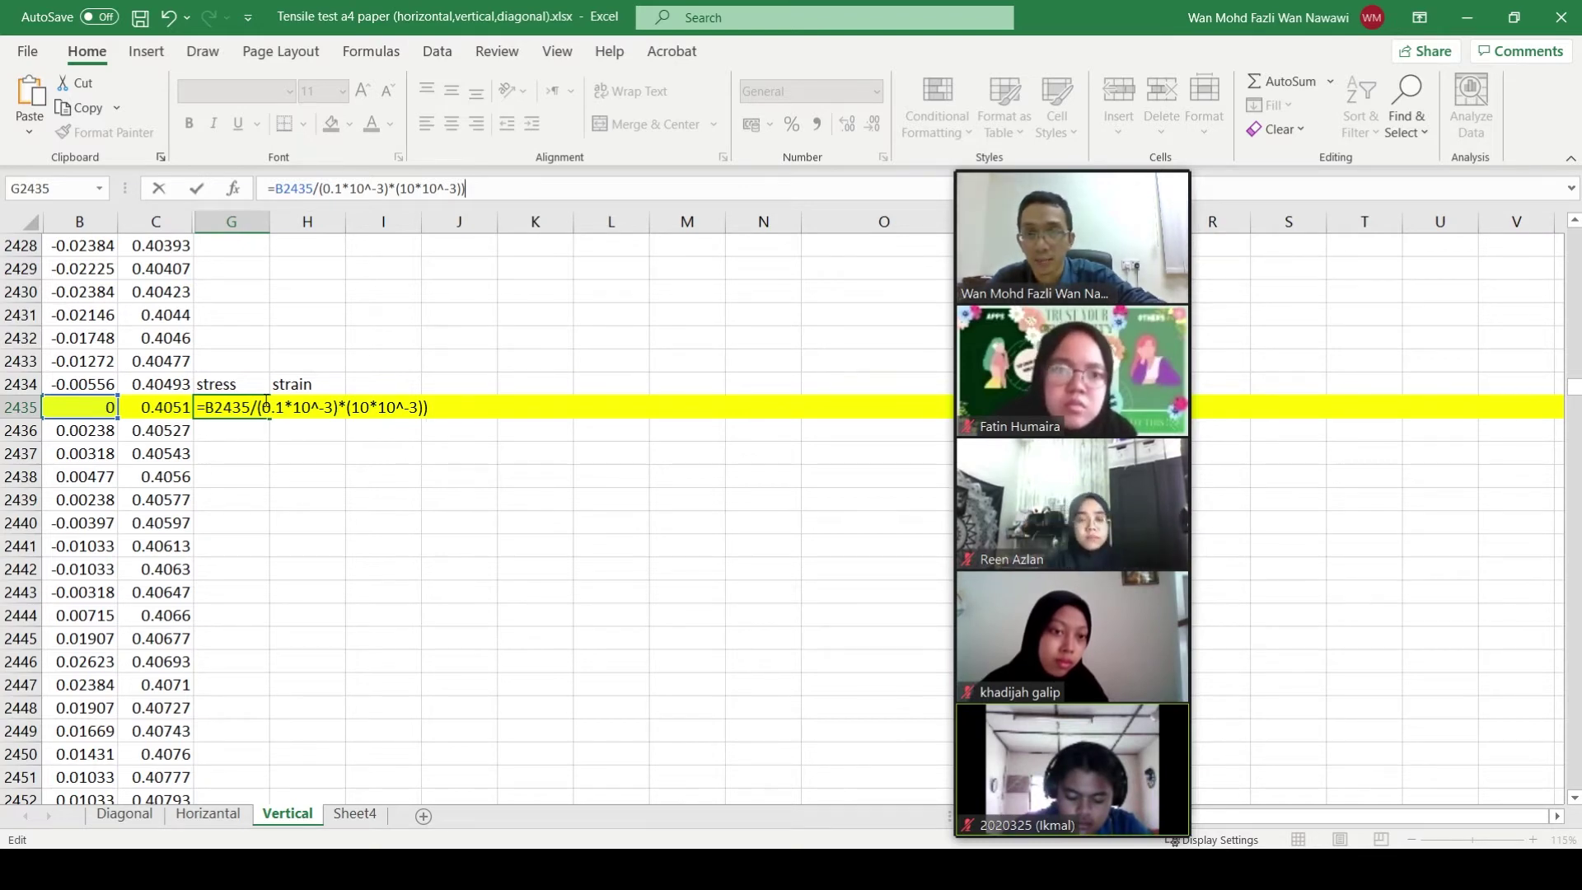
Complete the stress formula in G2435 as =(B2435/(0.1*10^-3)*(10*10^-3))/(10^6) and fill it down the stress column
click(278, 189)
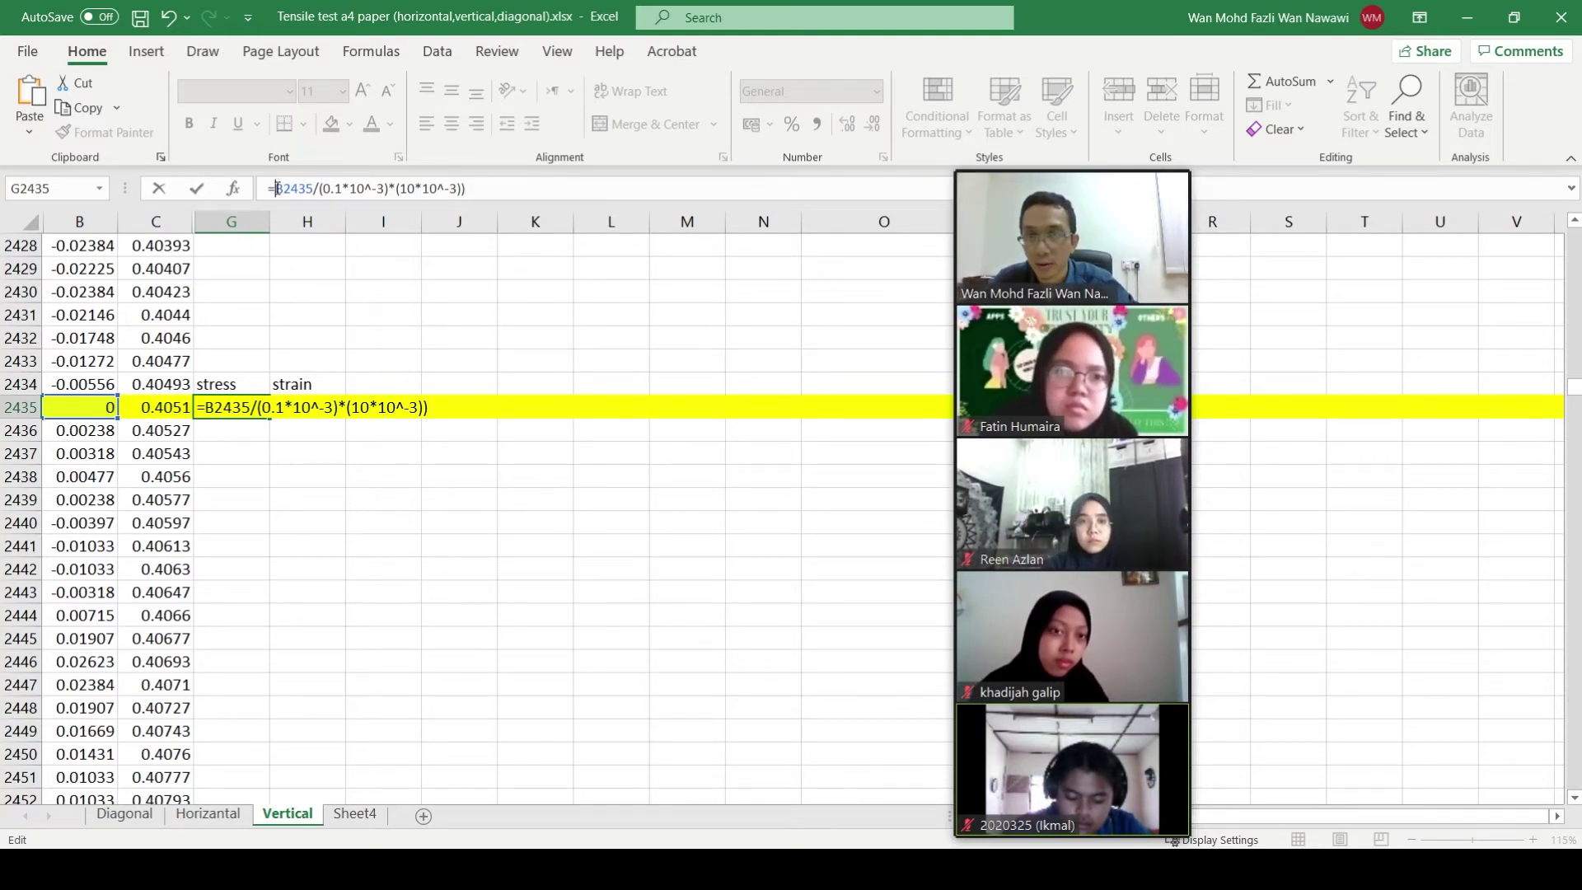
text(()
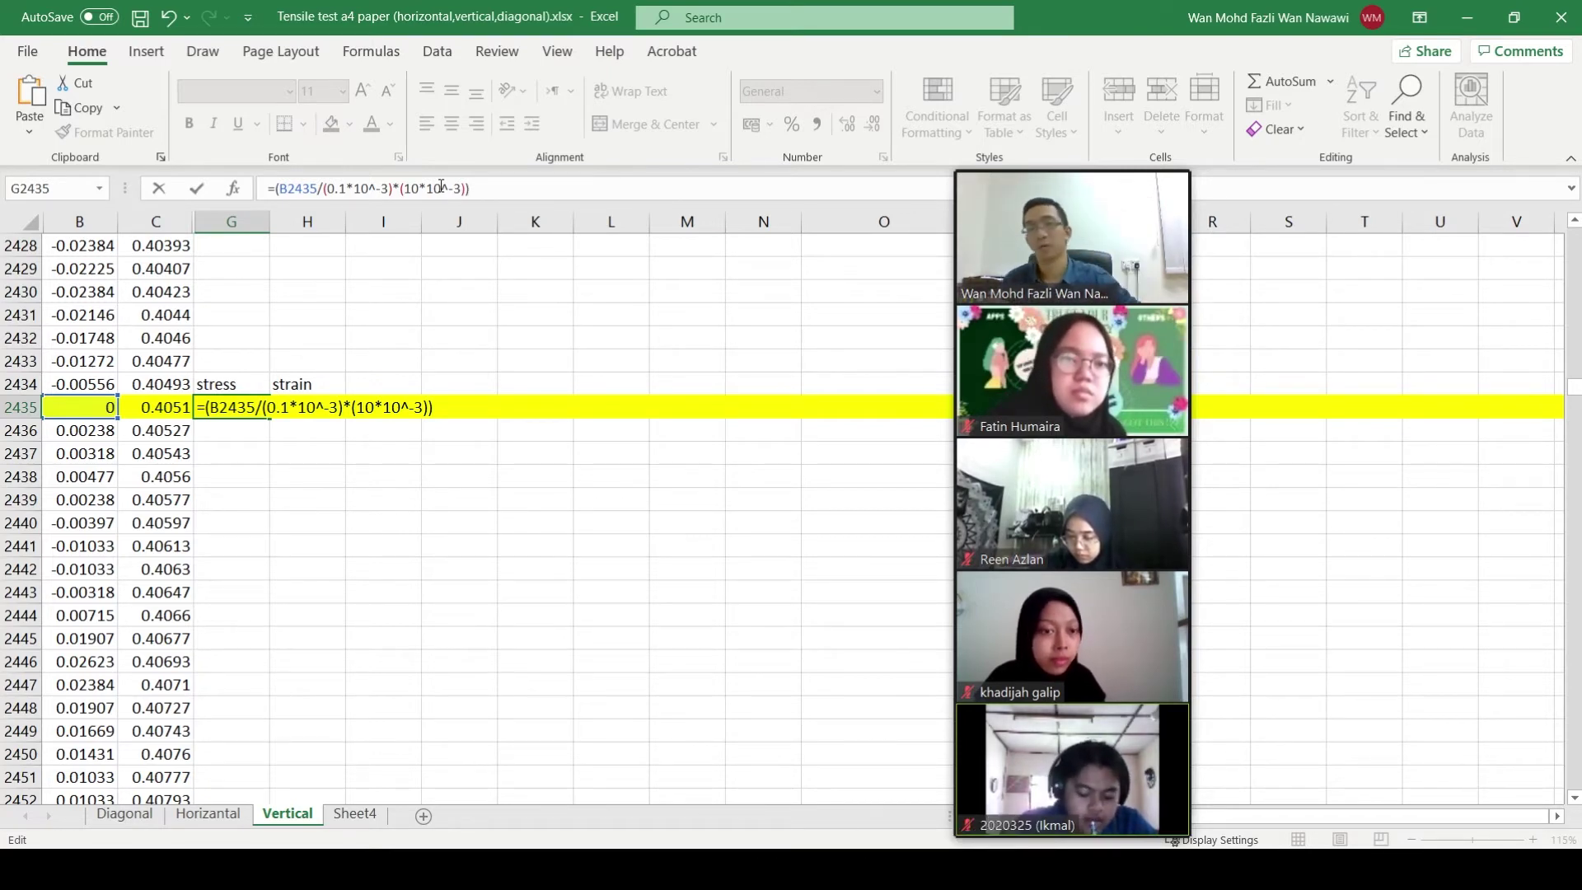
text(0)
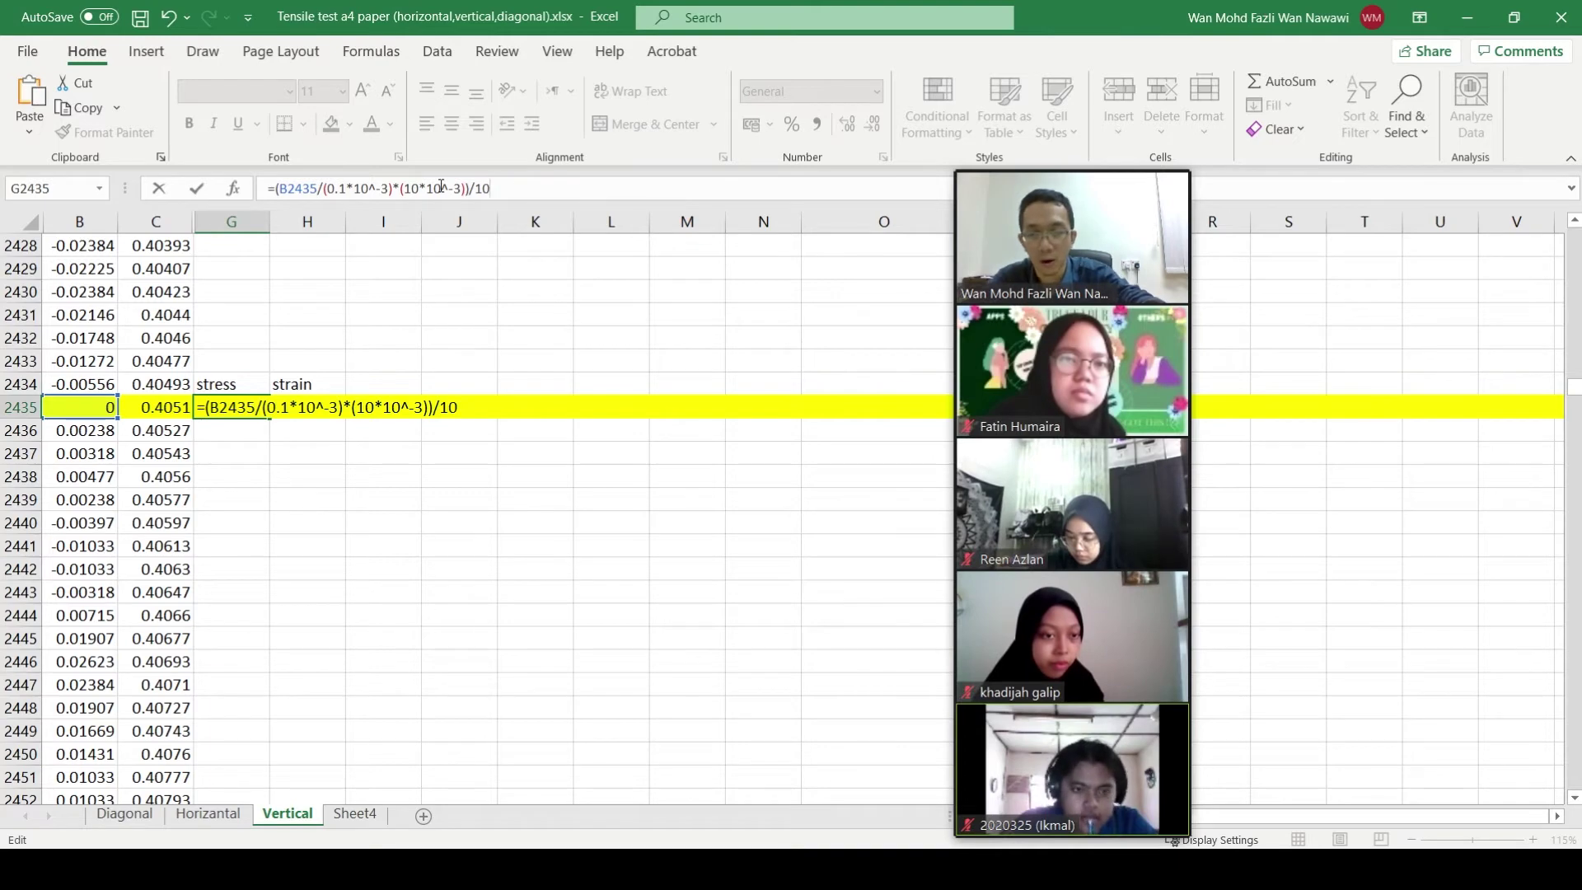
text(^6)
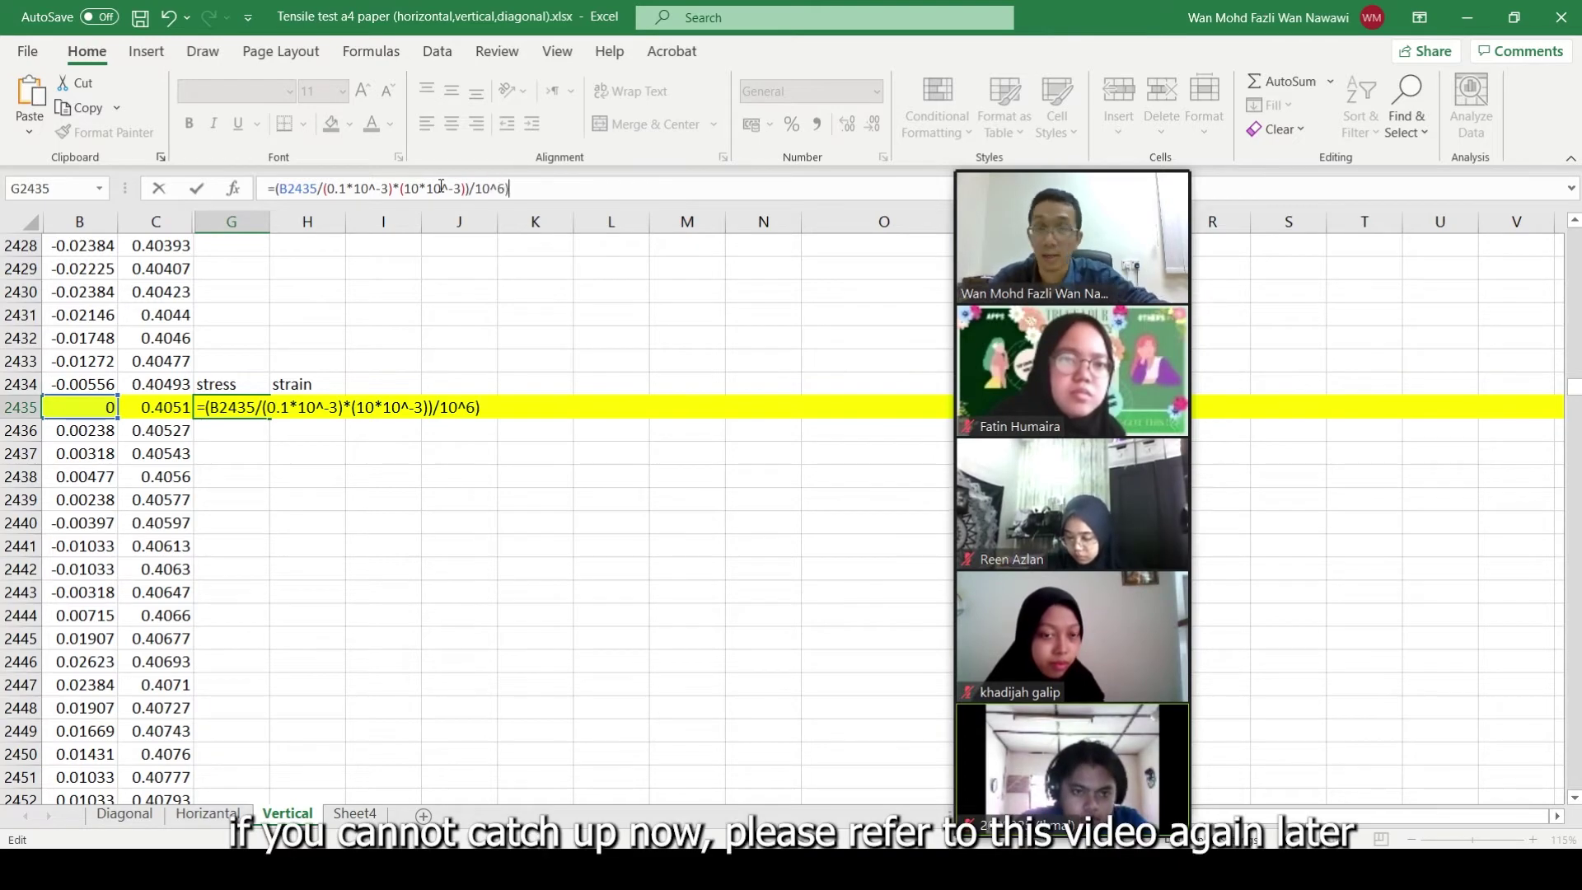
click(477, 188)
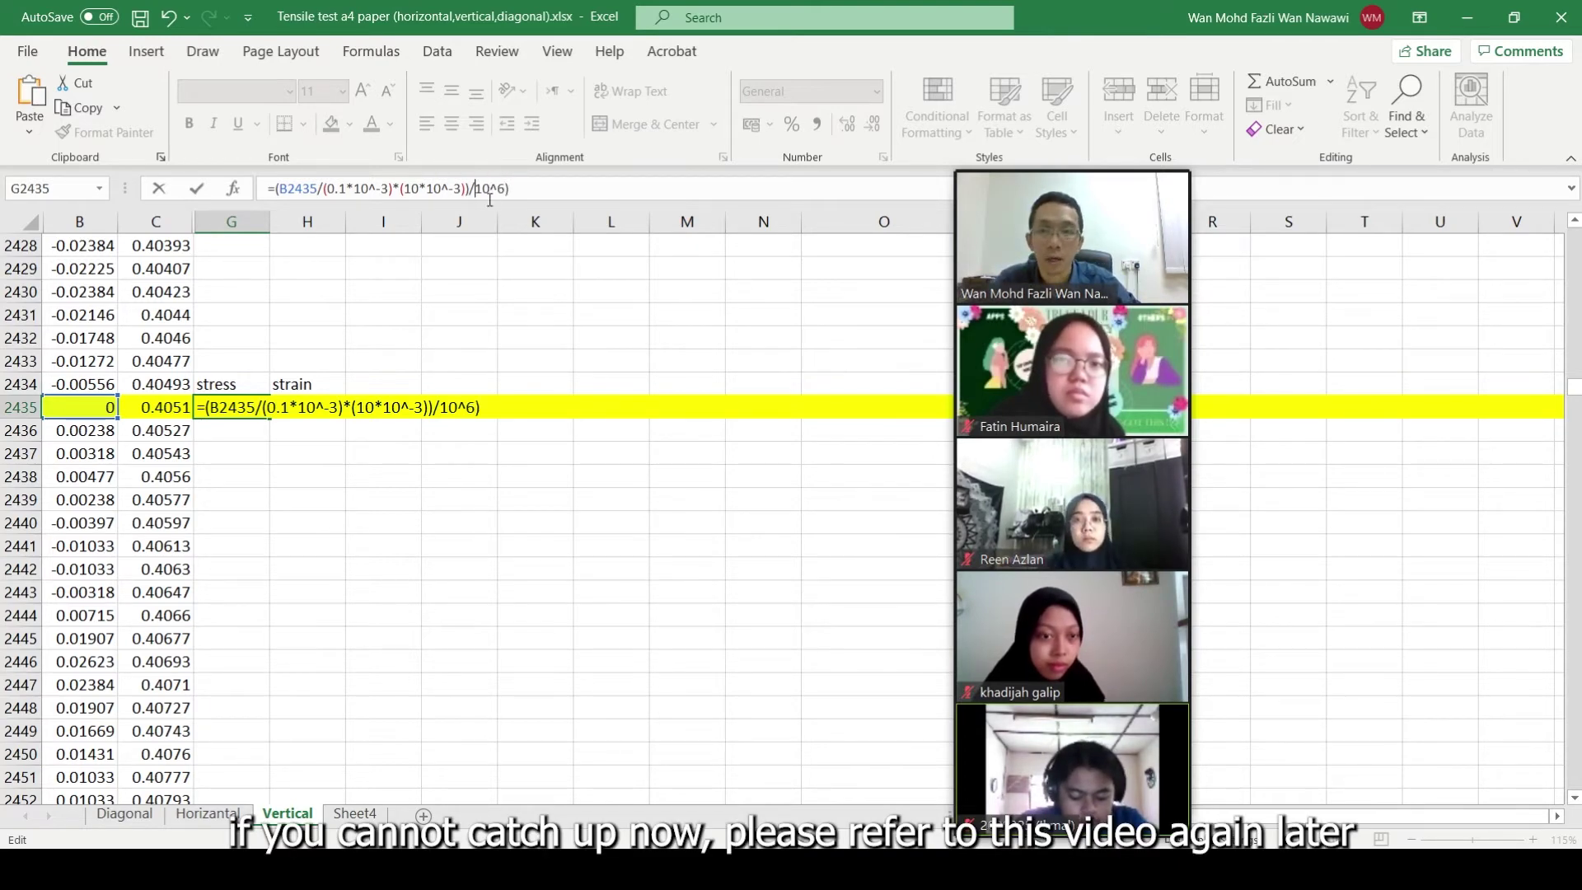
text(()
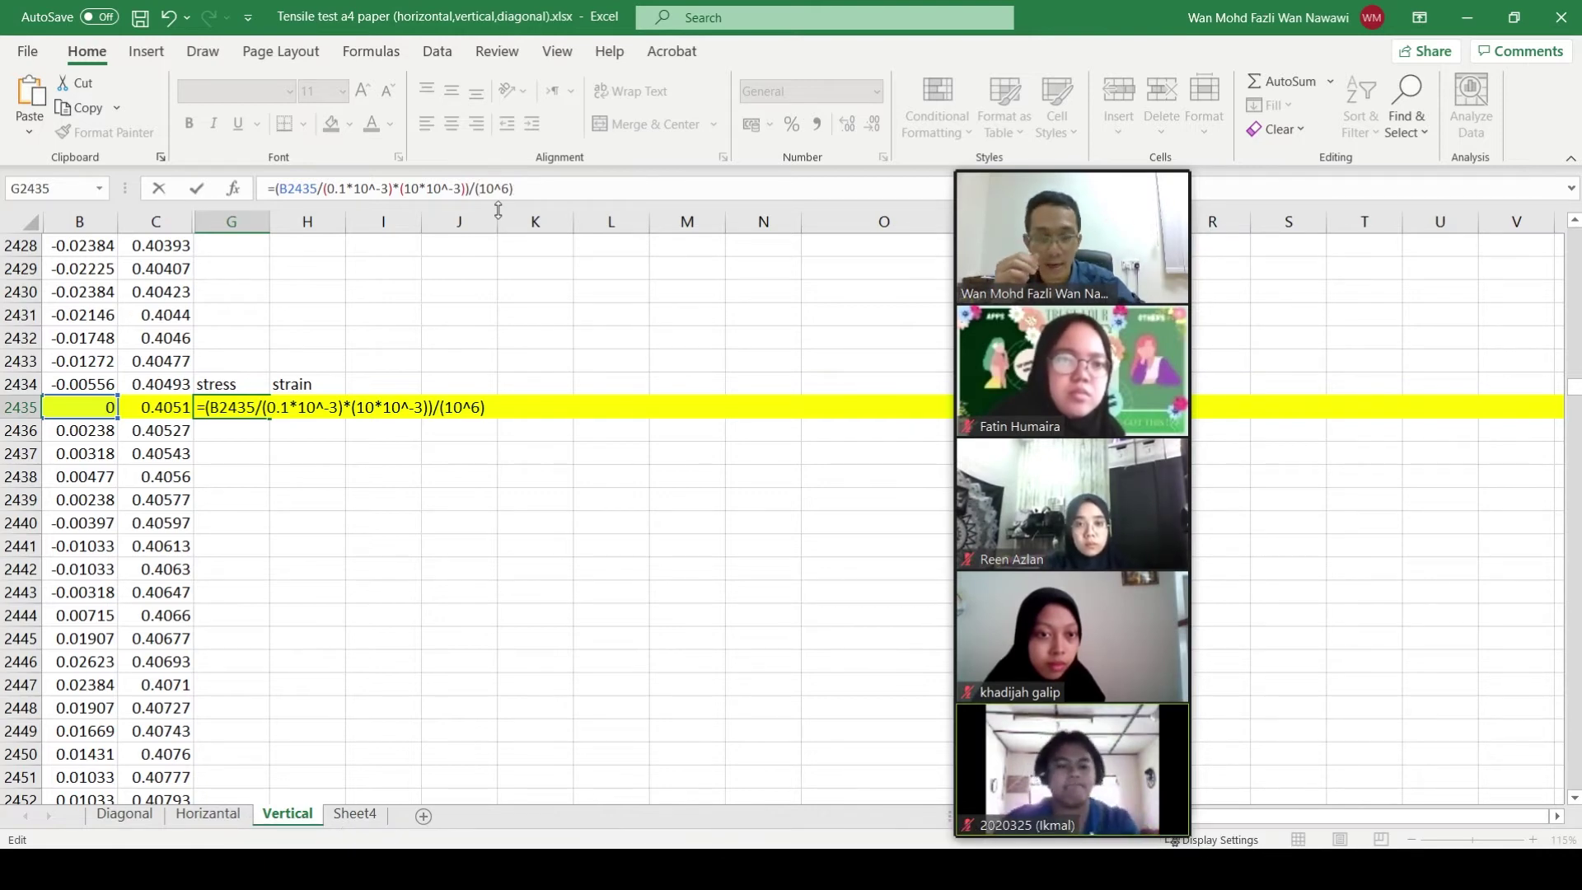
key(Return)
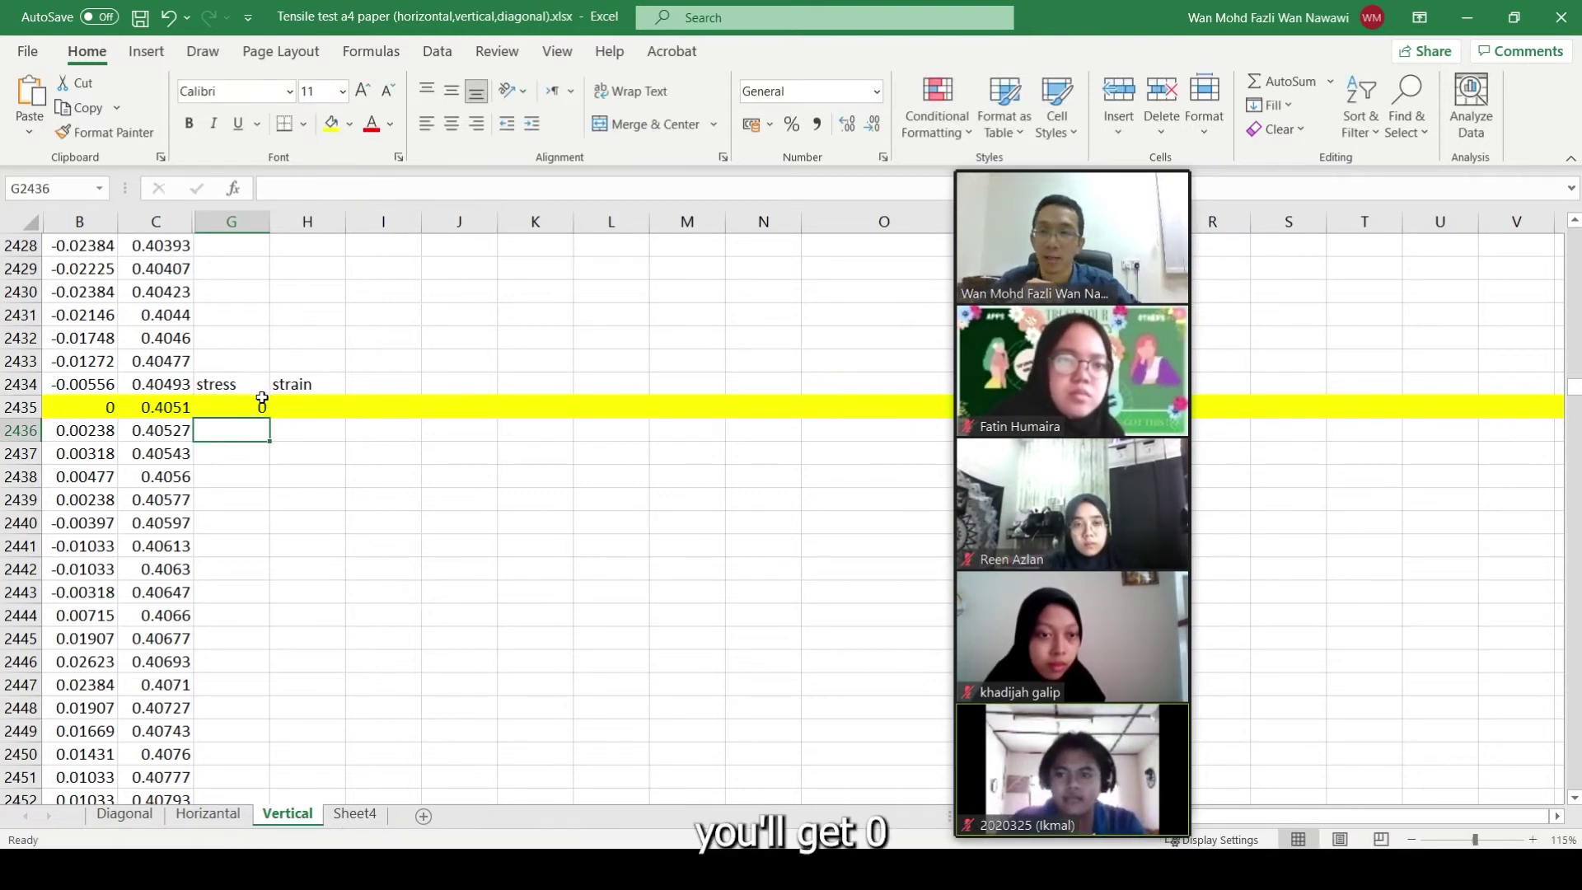
click(255, 407)
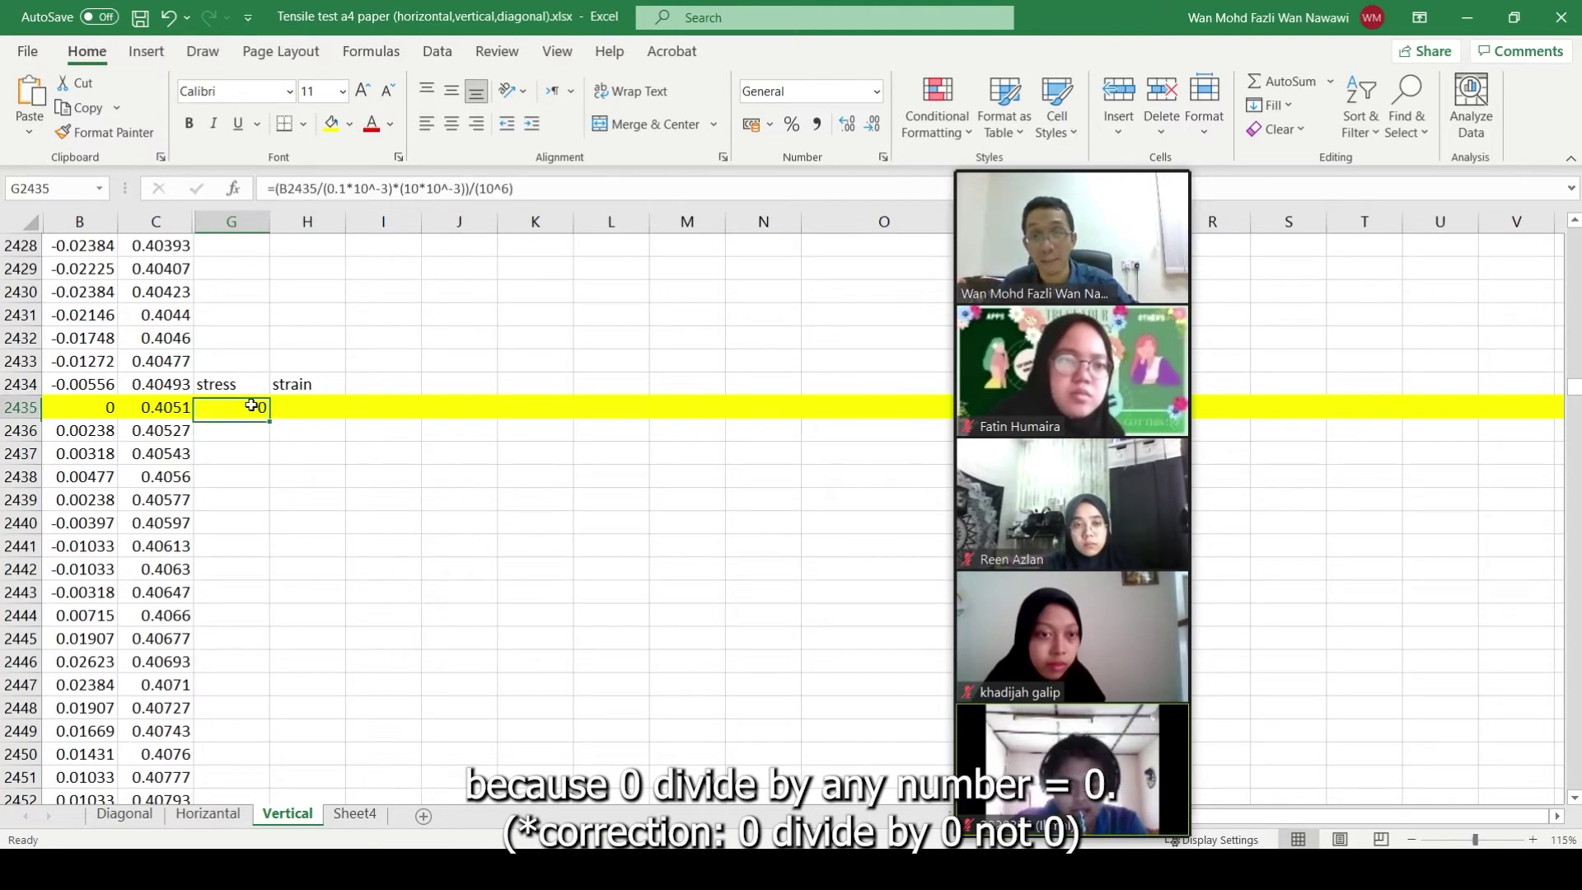
double_click(270, 419)
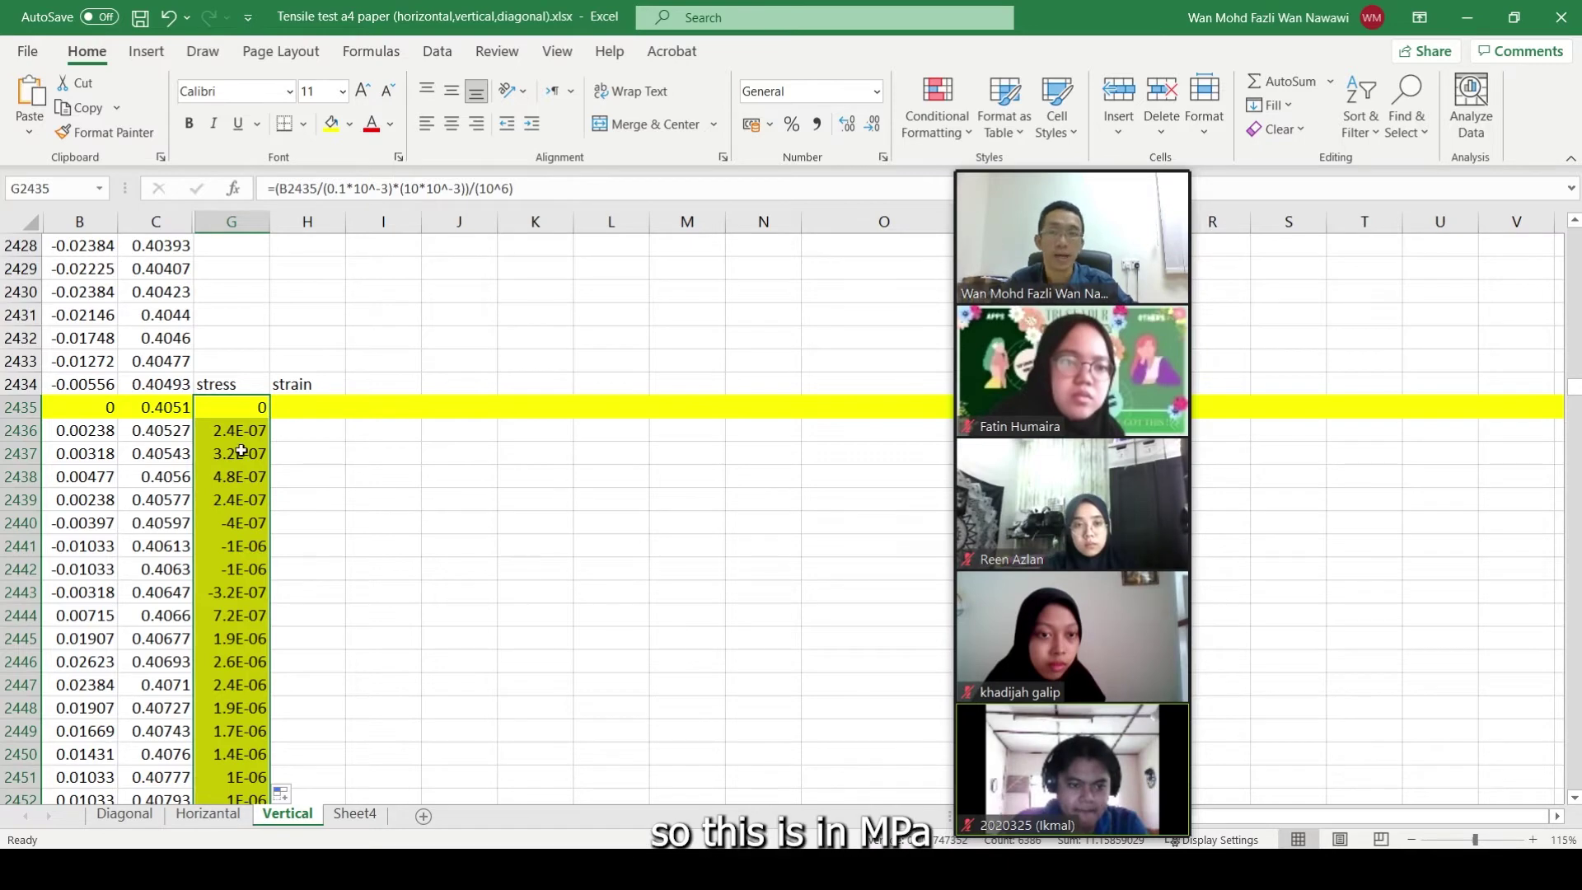
Change the header in G2434 to "stress (Mpa)" and widen column G to fit it
double_click(252, 385)
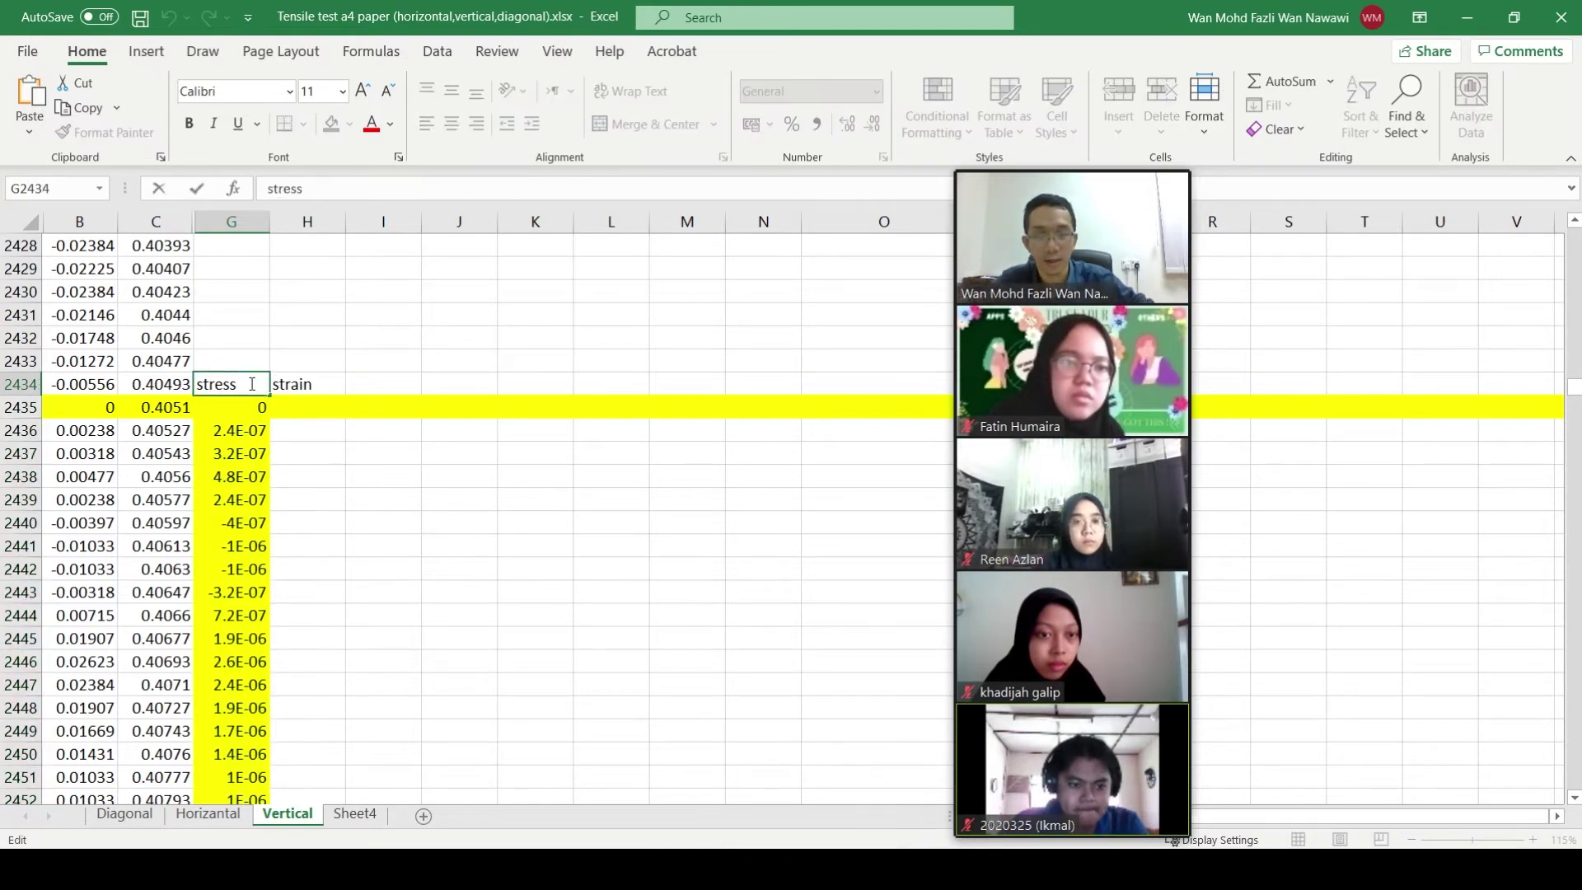
text((Mpa)
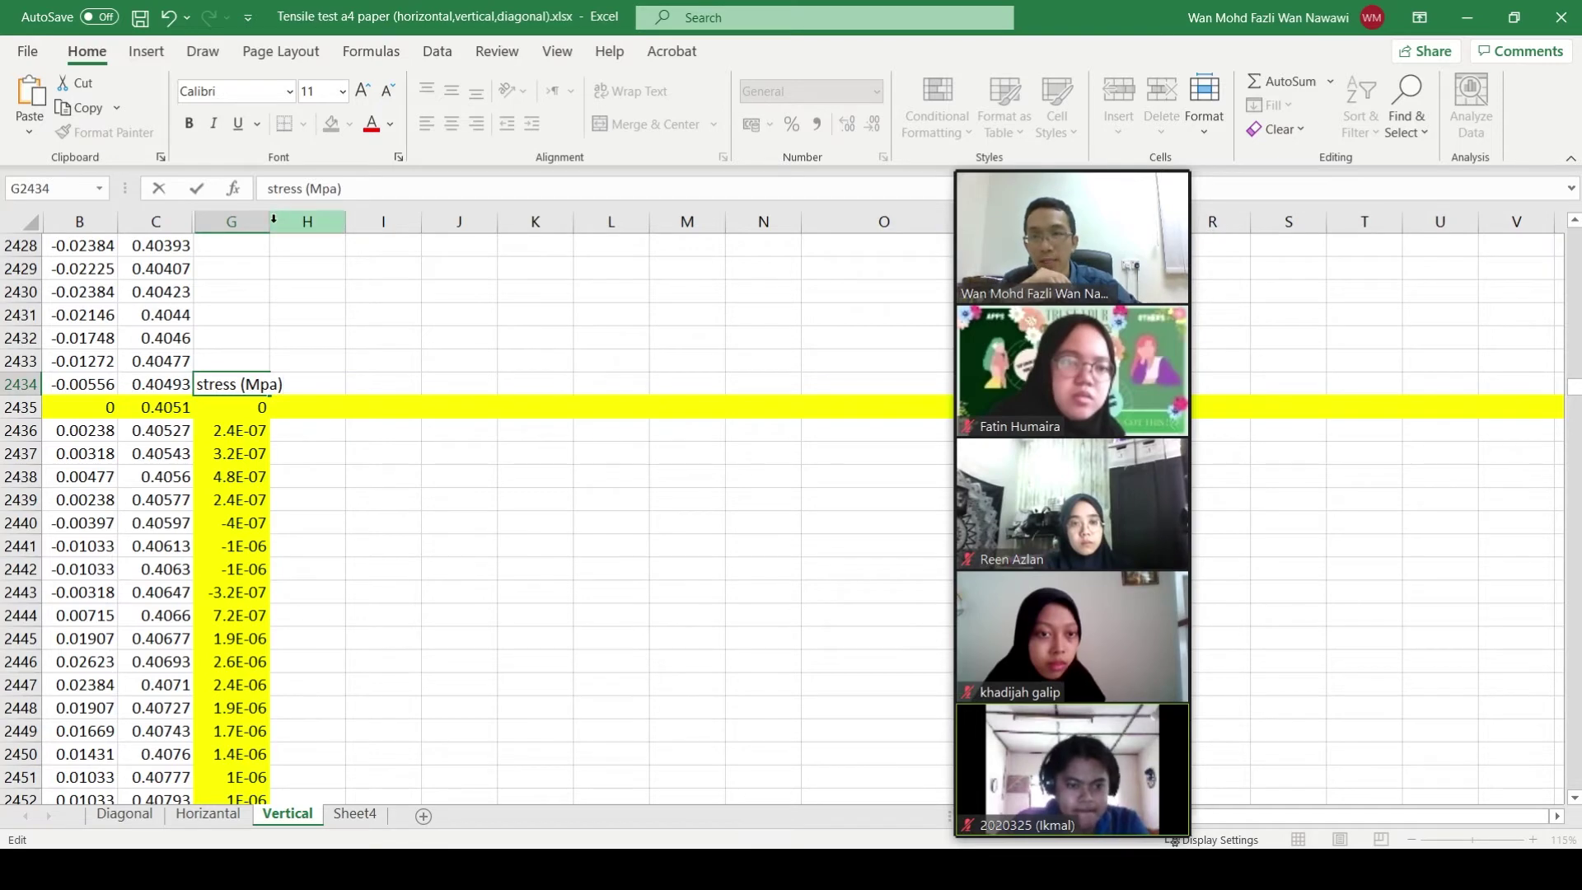
click(274, 220)
drag(271, 220, 288, 219)
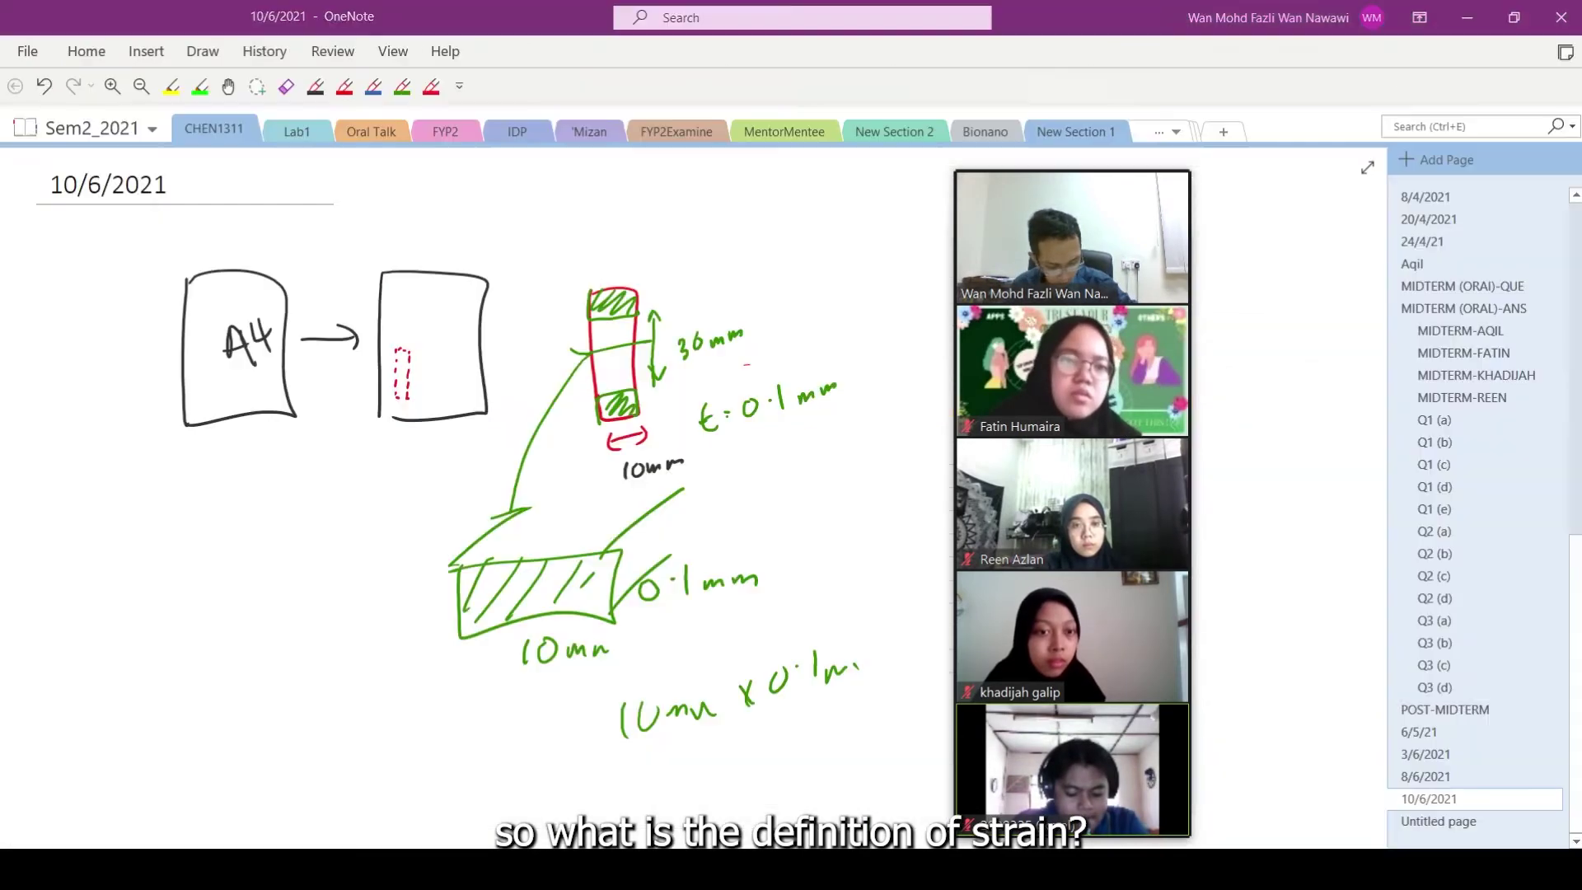
Switch to OneNote and handwrite the strain definition in green as the fraction ΔL over L0
key(alt+Tab)
click(402, 86)
mouse_move(162, 591)
mouse_down()
mouse_move(183, 567)
mouse_move(171, 605)
mouse_up()
drag(214, 536, 260, 548)
drag(128, 645, 305, 558)
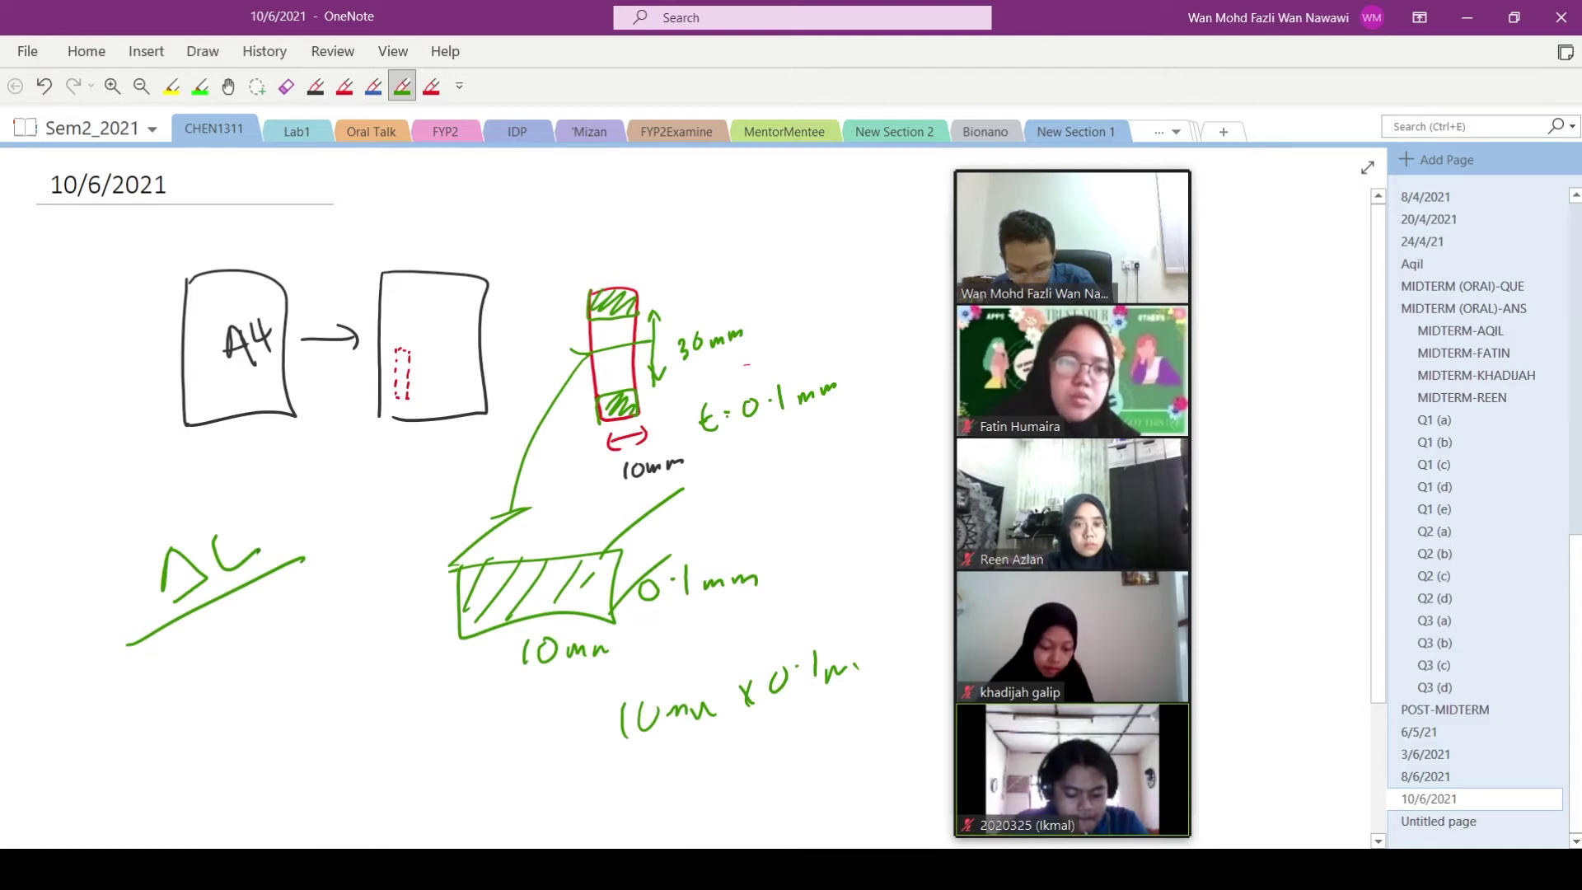
drag(209, 628, 247, 660)
drag(268, 637, 264, 637)
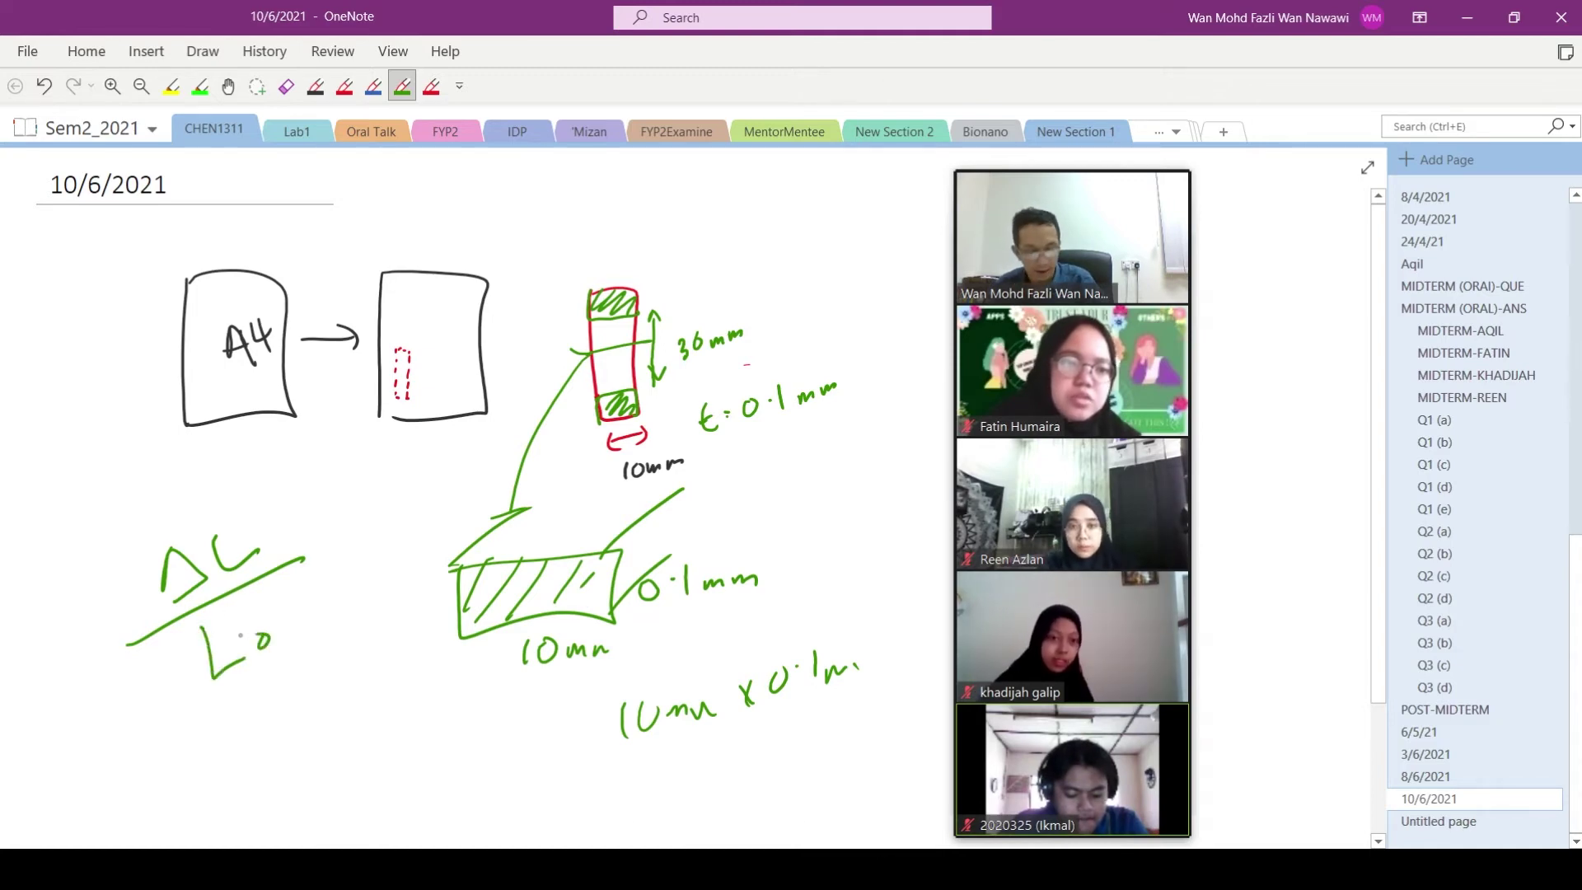
Circle the 30 mm gauge length, write an equals sign and a fraction over 30 mm beside ΔL/L0, and circle ΔL in red
click(431, 85)
mouse_move(691, 316)
mouse_down()
mouse_move(666, 367)
mouse_move(701, 306)
mouse_up()
click(346, 87)
mouse_move(381, 555)
mouse_down()
mouse_move(394, 587)
mouse_move(416, 546)
mouse_up()
drag(439, 545, 480, 515)
drag(360, 545, 482, 484)
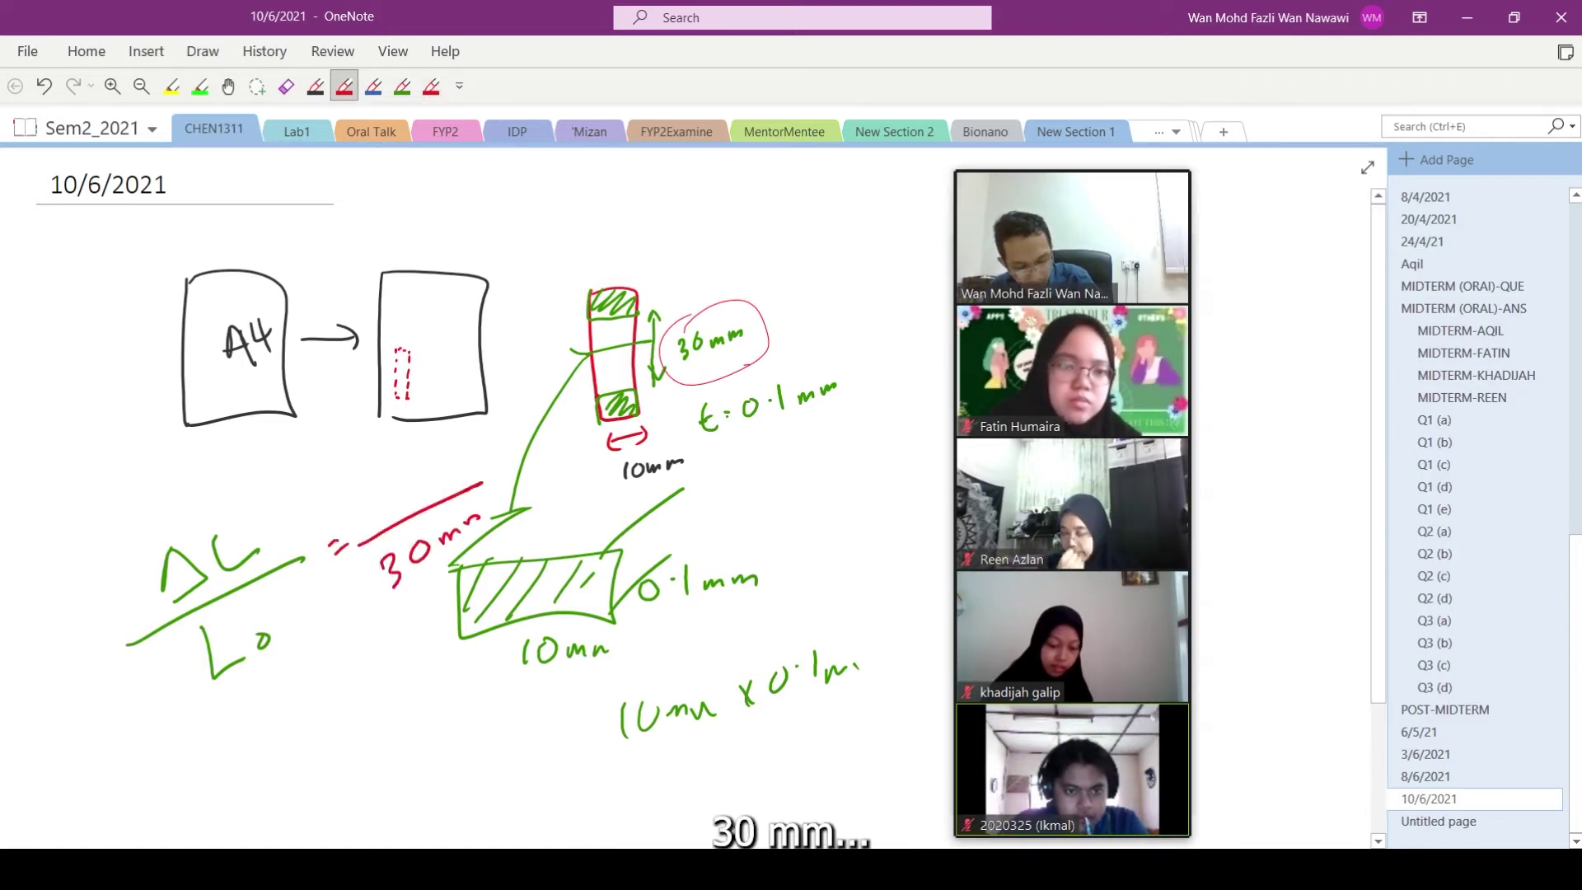
drag(159, 540, 139, 557)
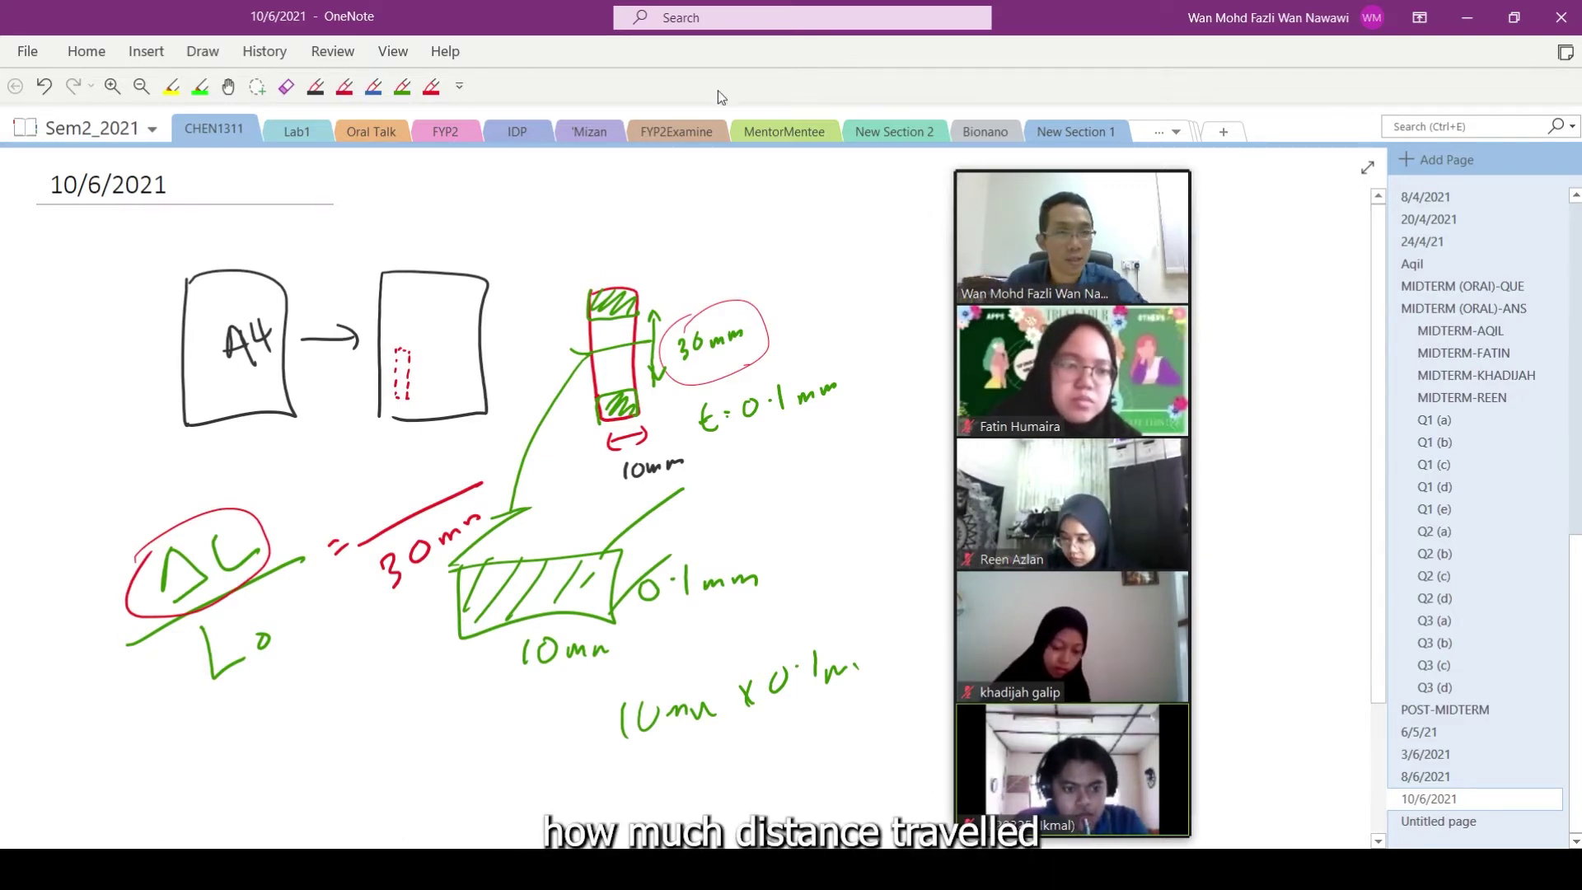
Check the zero-force row in Excel, and in OneNote sketch a stress-strain curve from an origin marked 0, with axes labelled MPa and ε
key(alt+Tab)
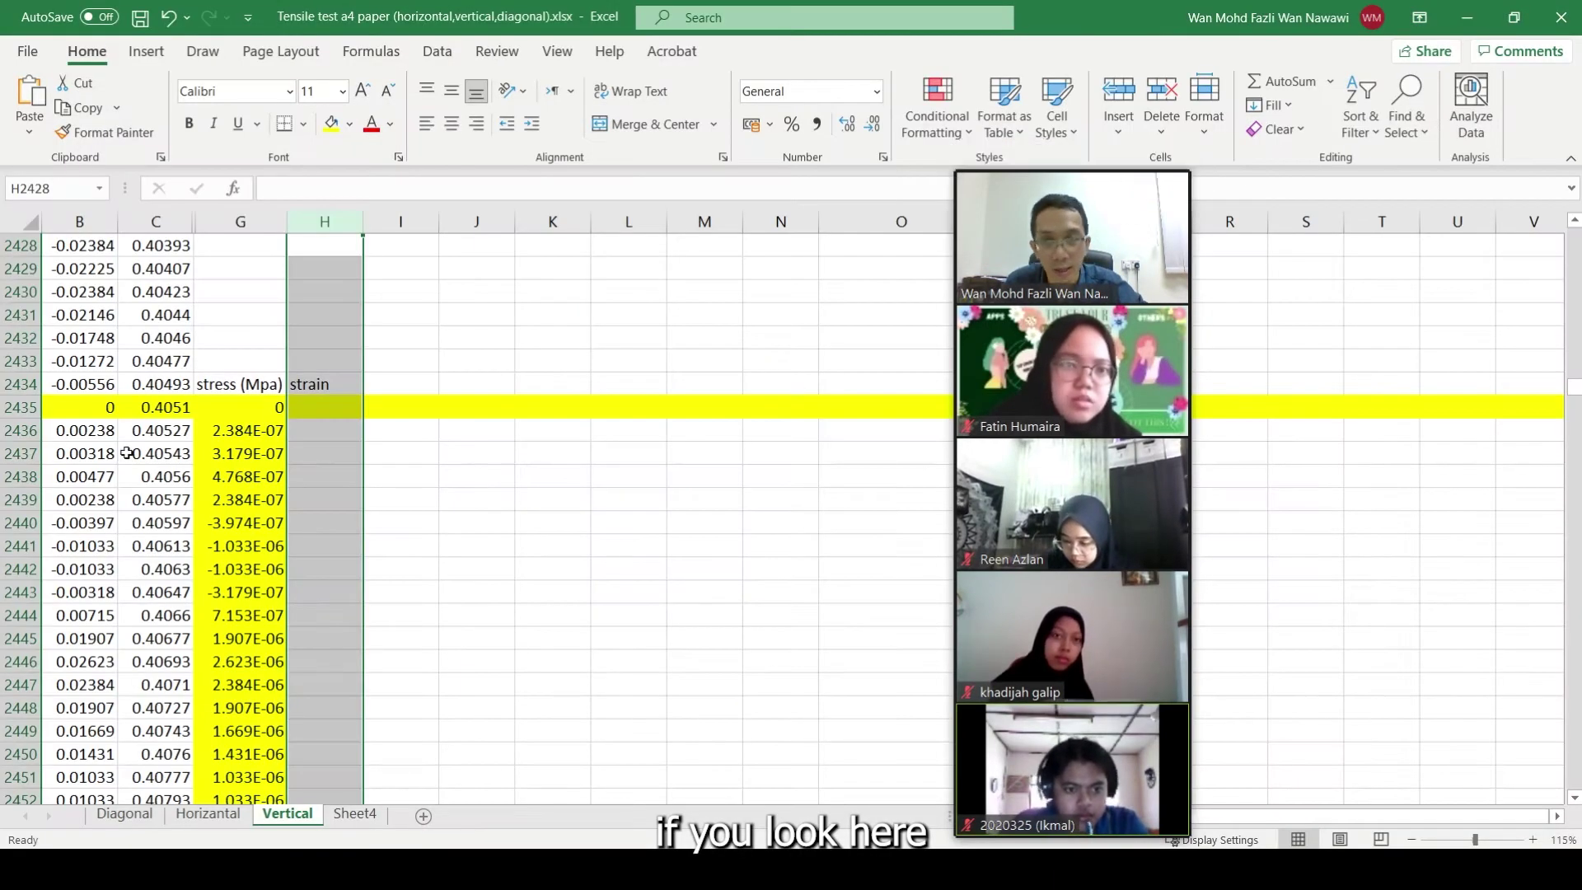
click(177, 409)
key(alt+Tab)
mouse_move(318, 699)
mouse_down()
mouse_move(312, 775)
mouse_move(443, 769)
mouse_up()
mouse_move(313, 775)
mouse_down()
mouse_move(416, 699)
mouse_move(307, 778)
mouse_up()
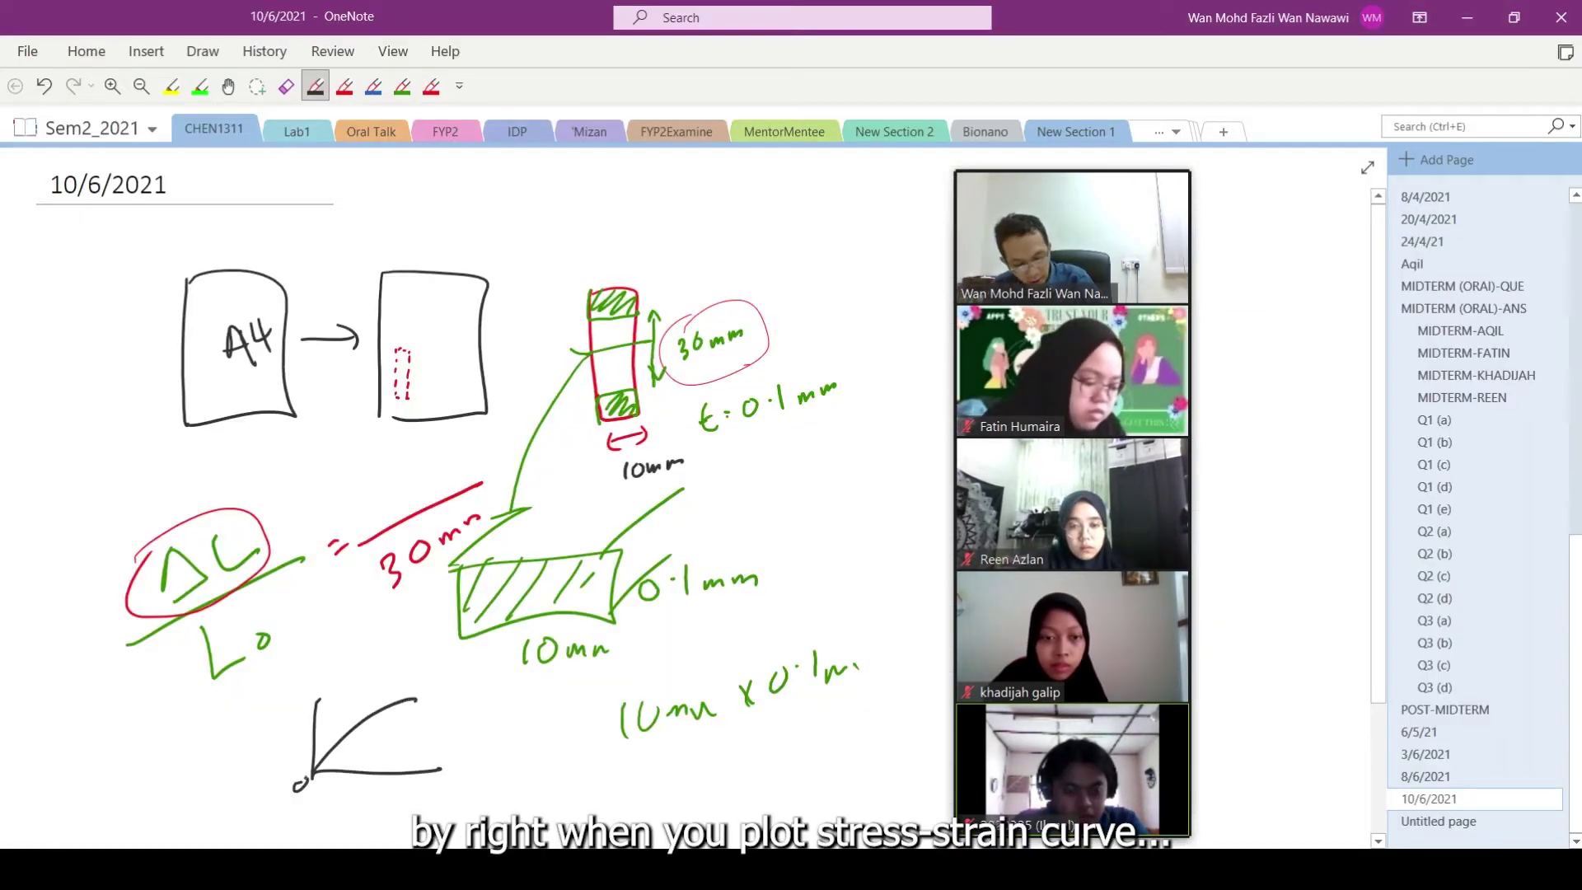
mouse_move(296, 696)
mouse_down()
mouse_move(299, 677)
mouse_move(312, 694)
mouse_up()
drag(318, 676, 324, 676)
drag(336, 671, 333, 680)
drag(306, 776, 300, 780)
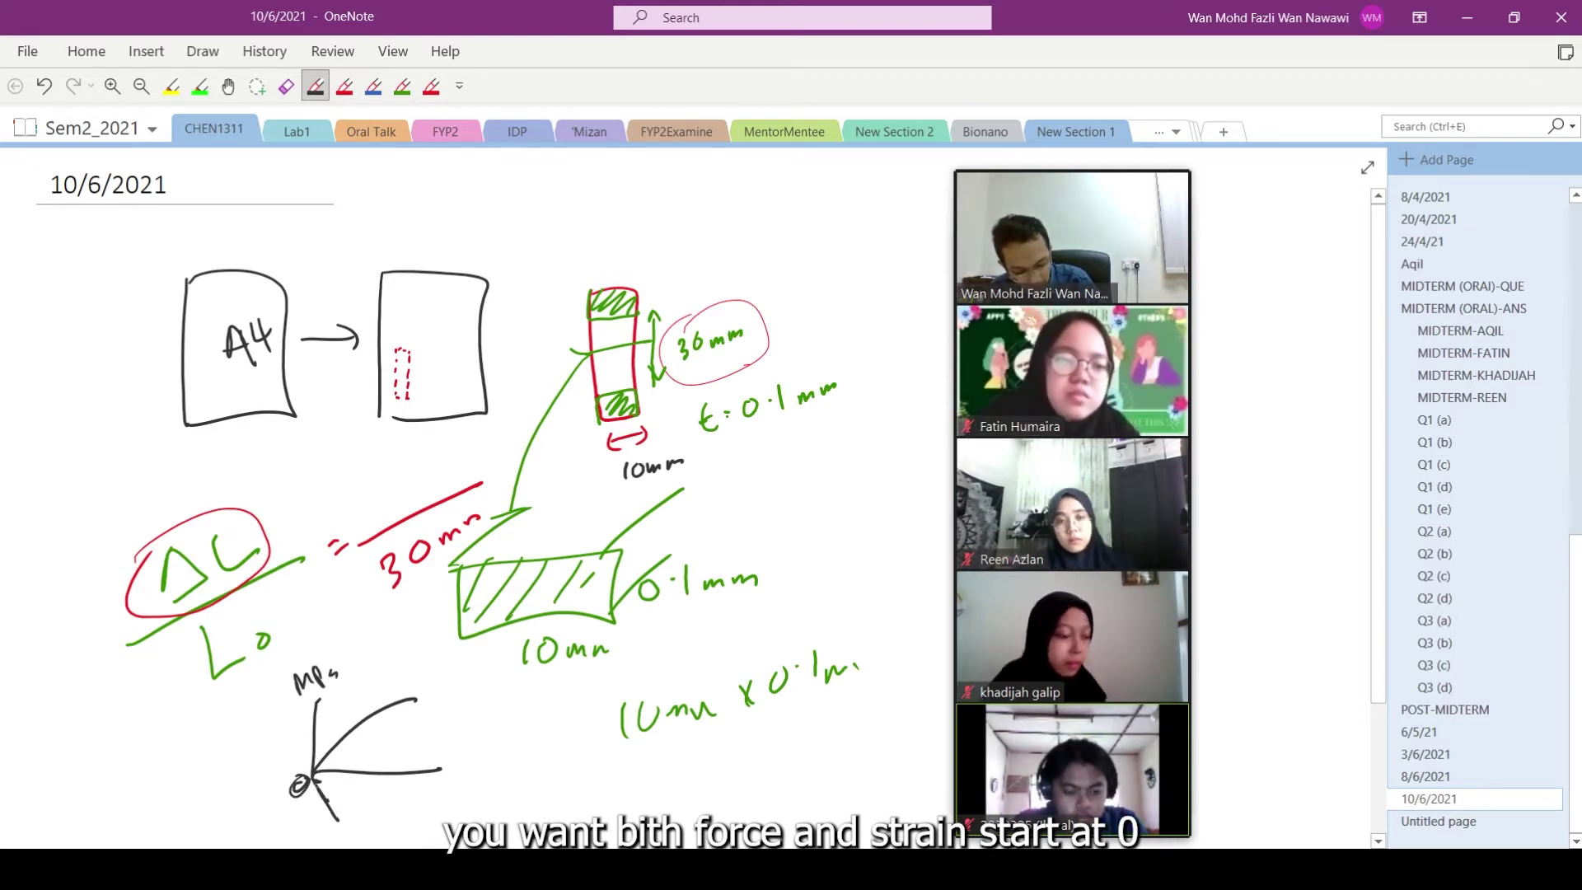
drag(461, 765, 468, 775)
drag(316, 783, 338, 820)
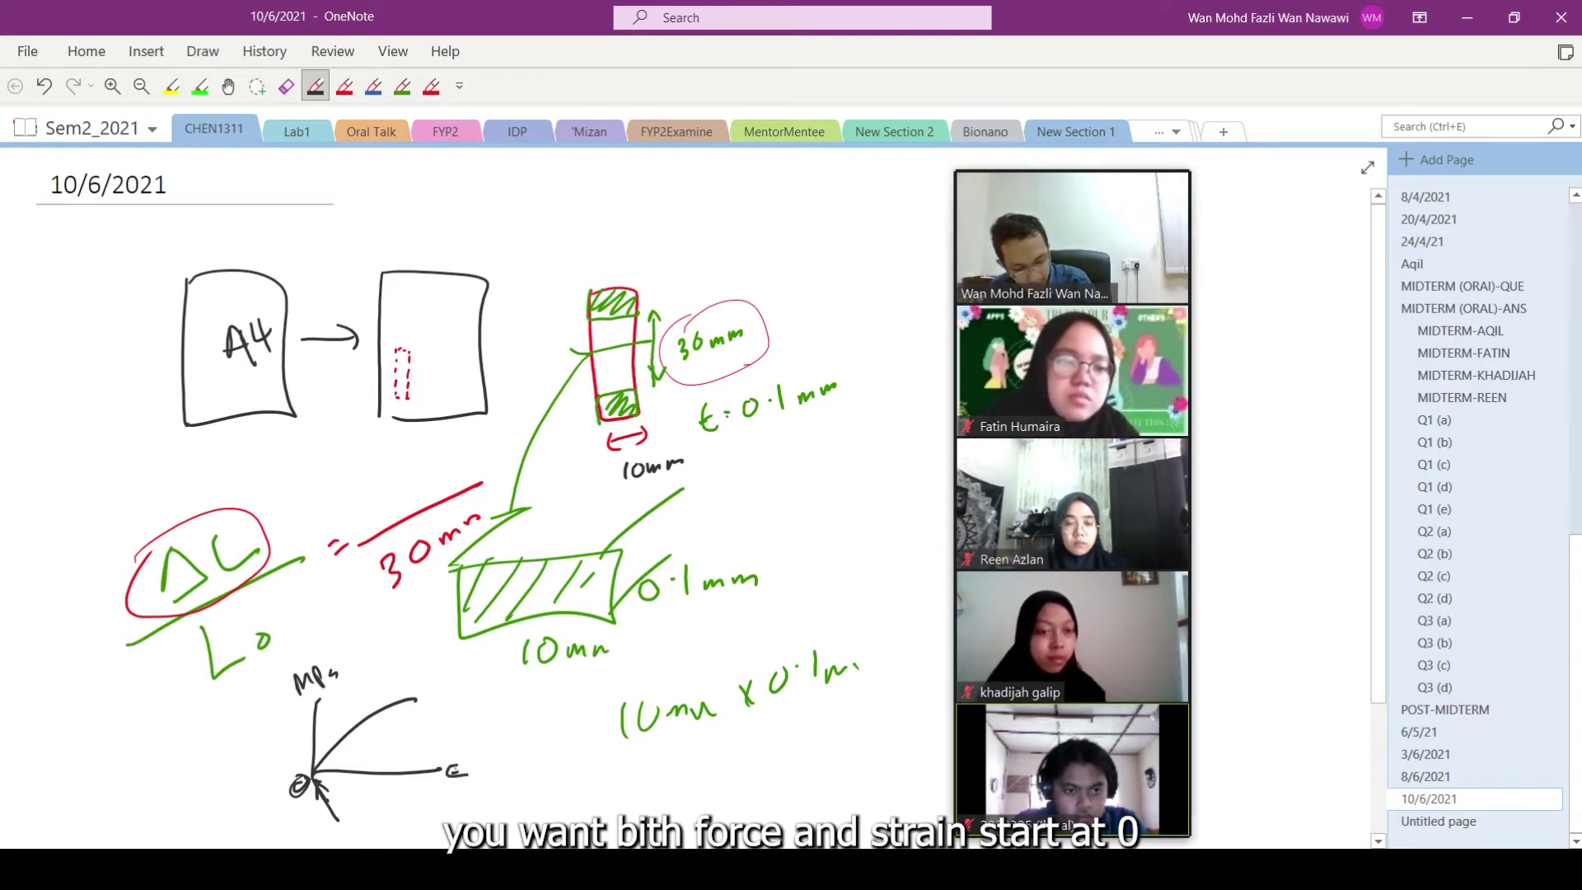
In Excel, begin the strain formula in H2435 by subtracting the zero-force stroke: =(C2435-0.4051)
key(alt+Tab)
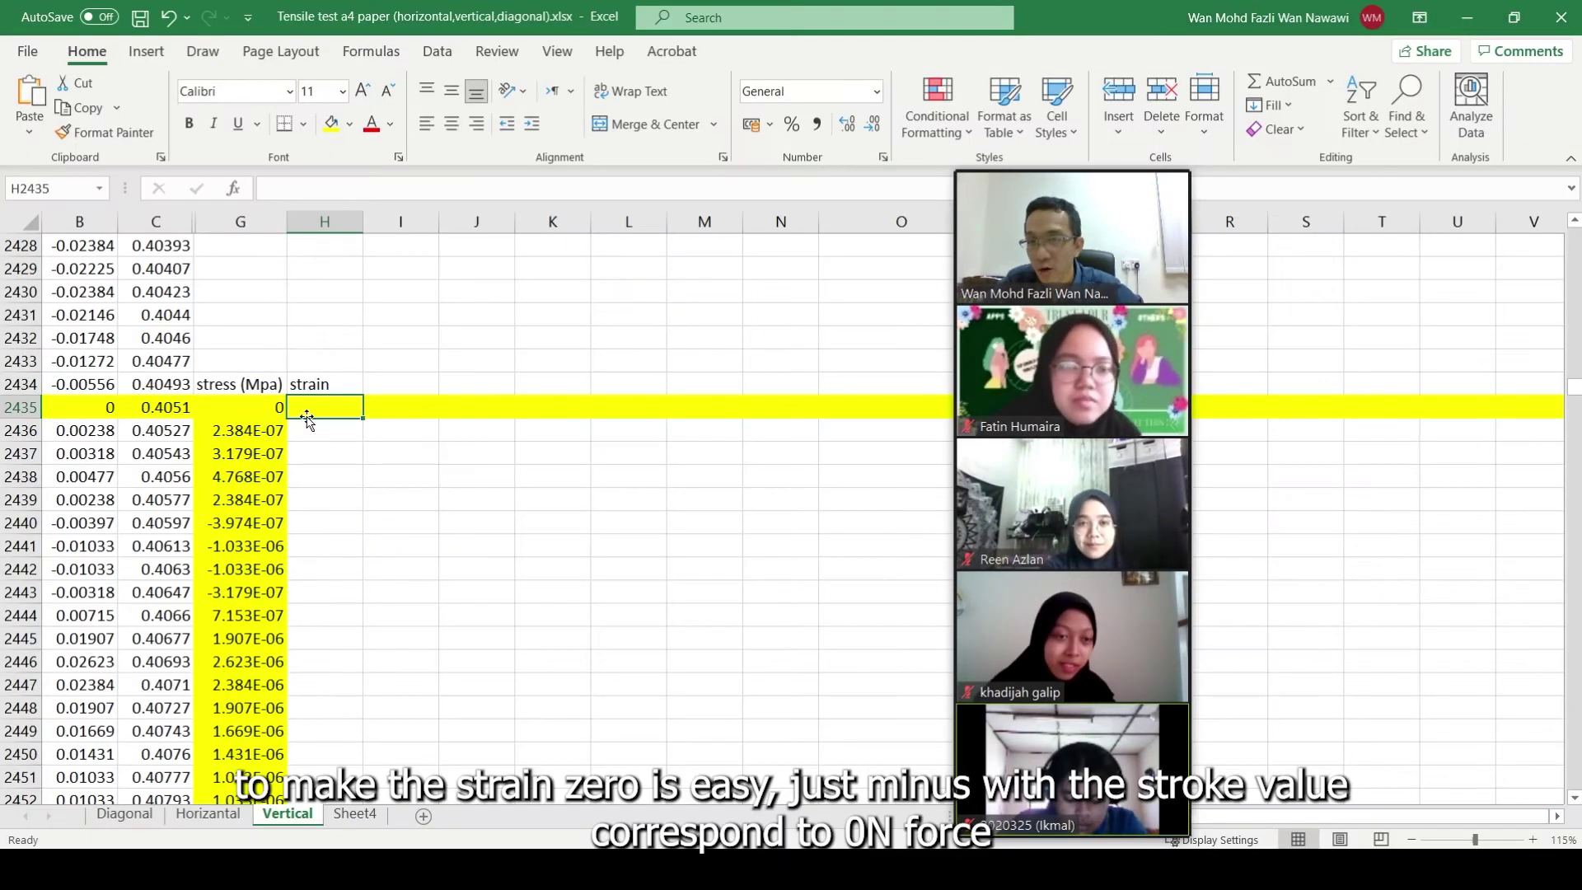
click(312, 187)
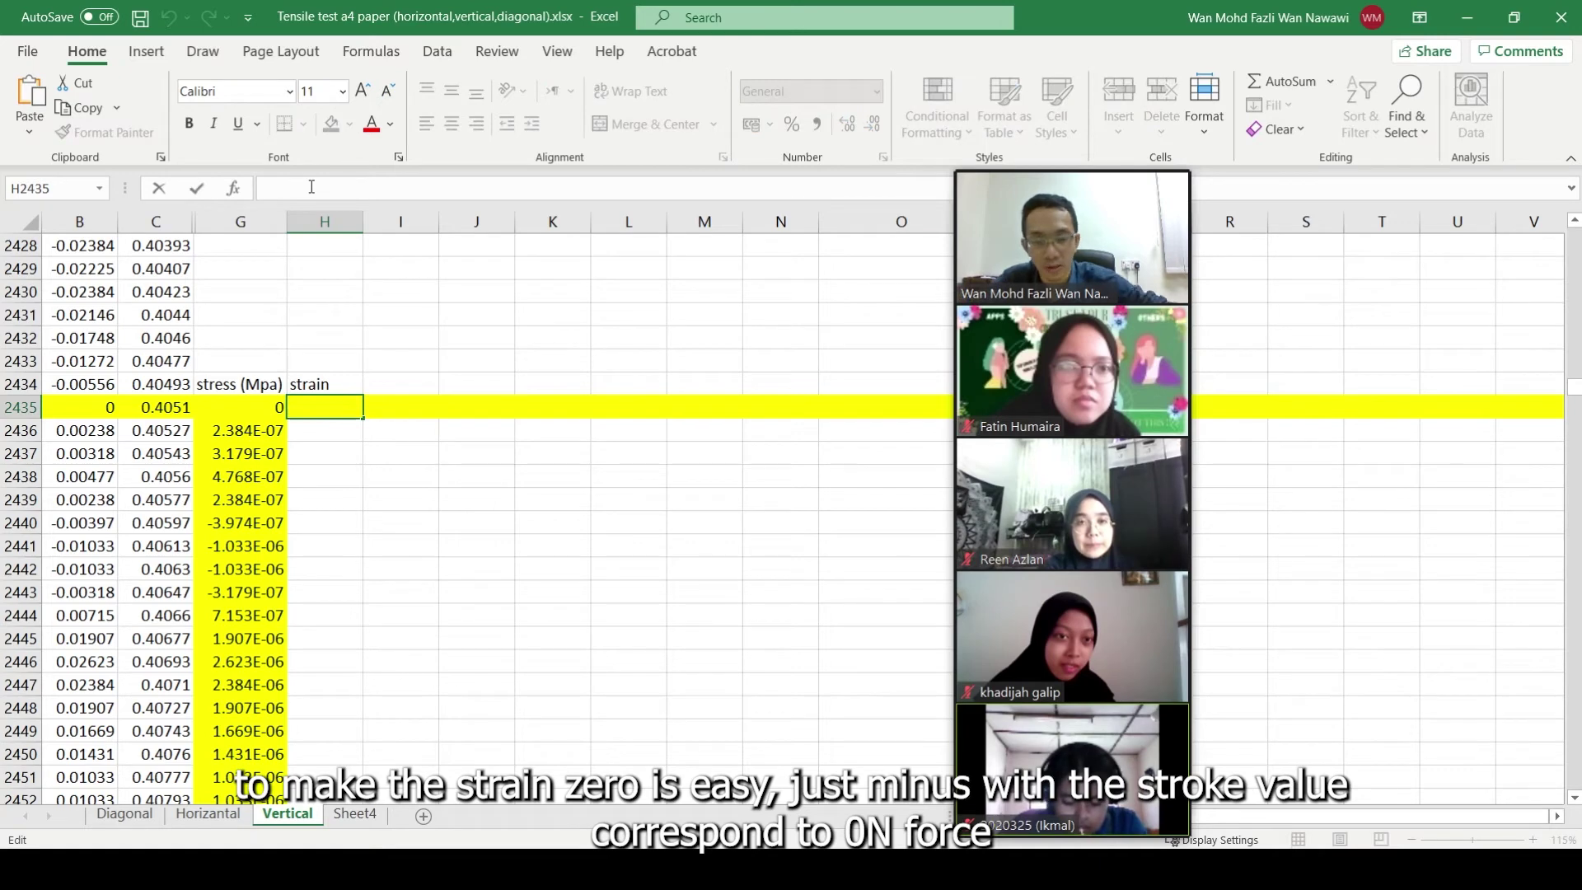
text(()
key(BackSpace)
text(=)
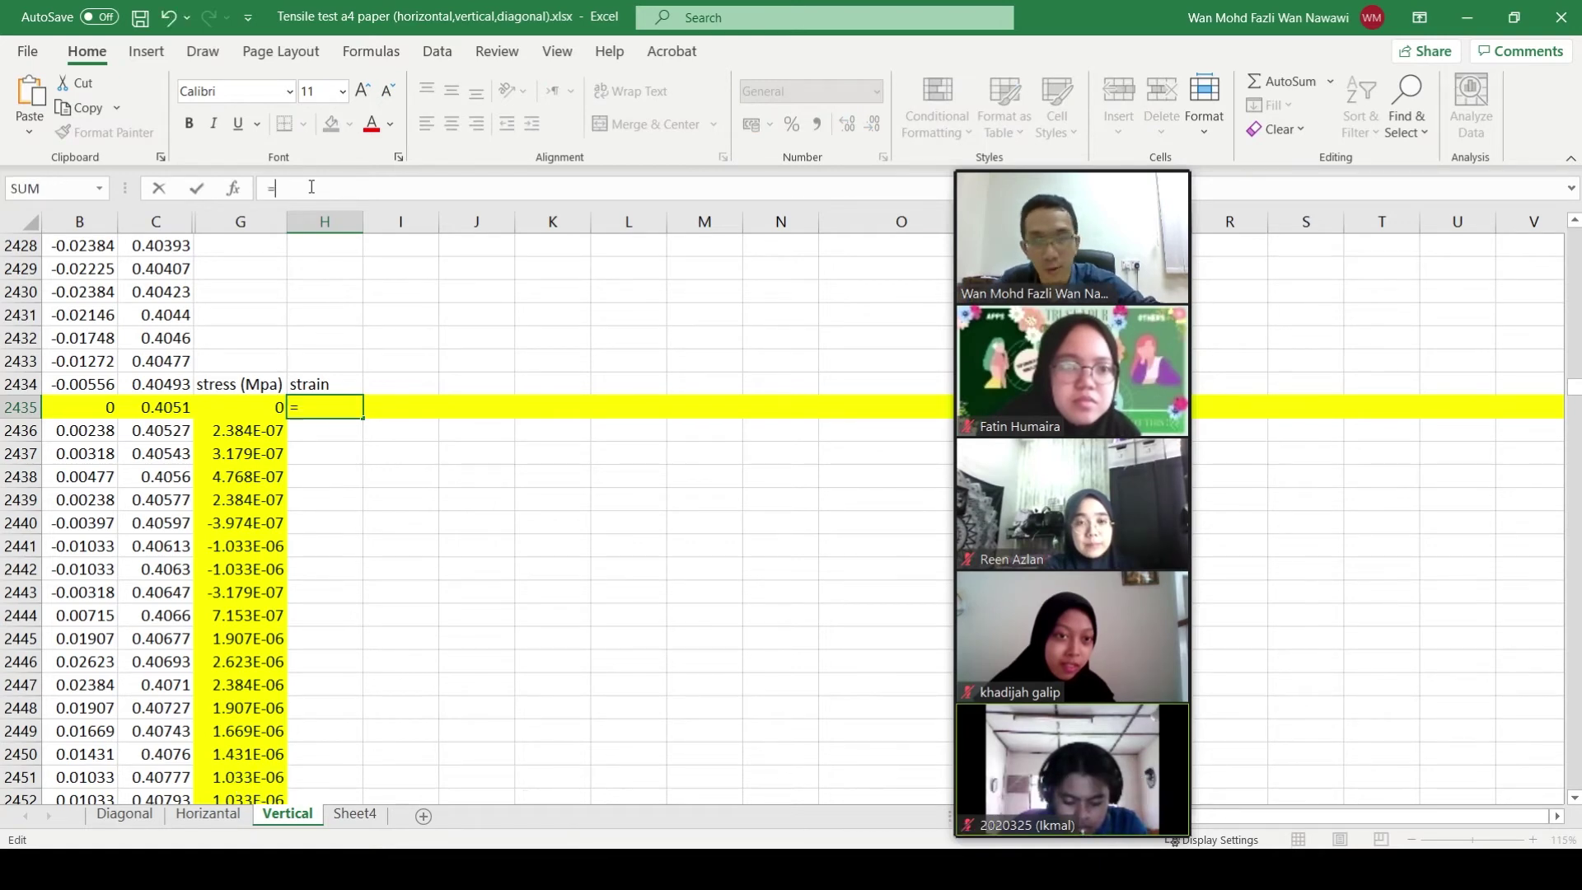
click(169, 407)
text(-)
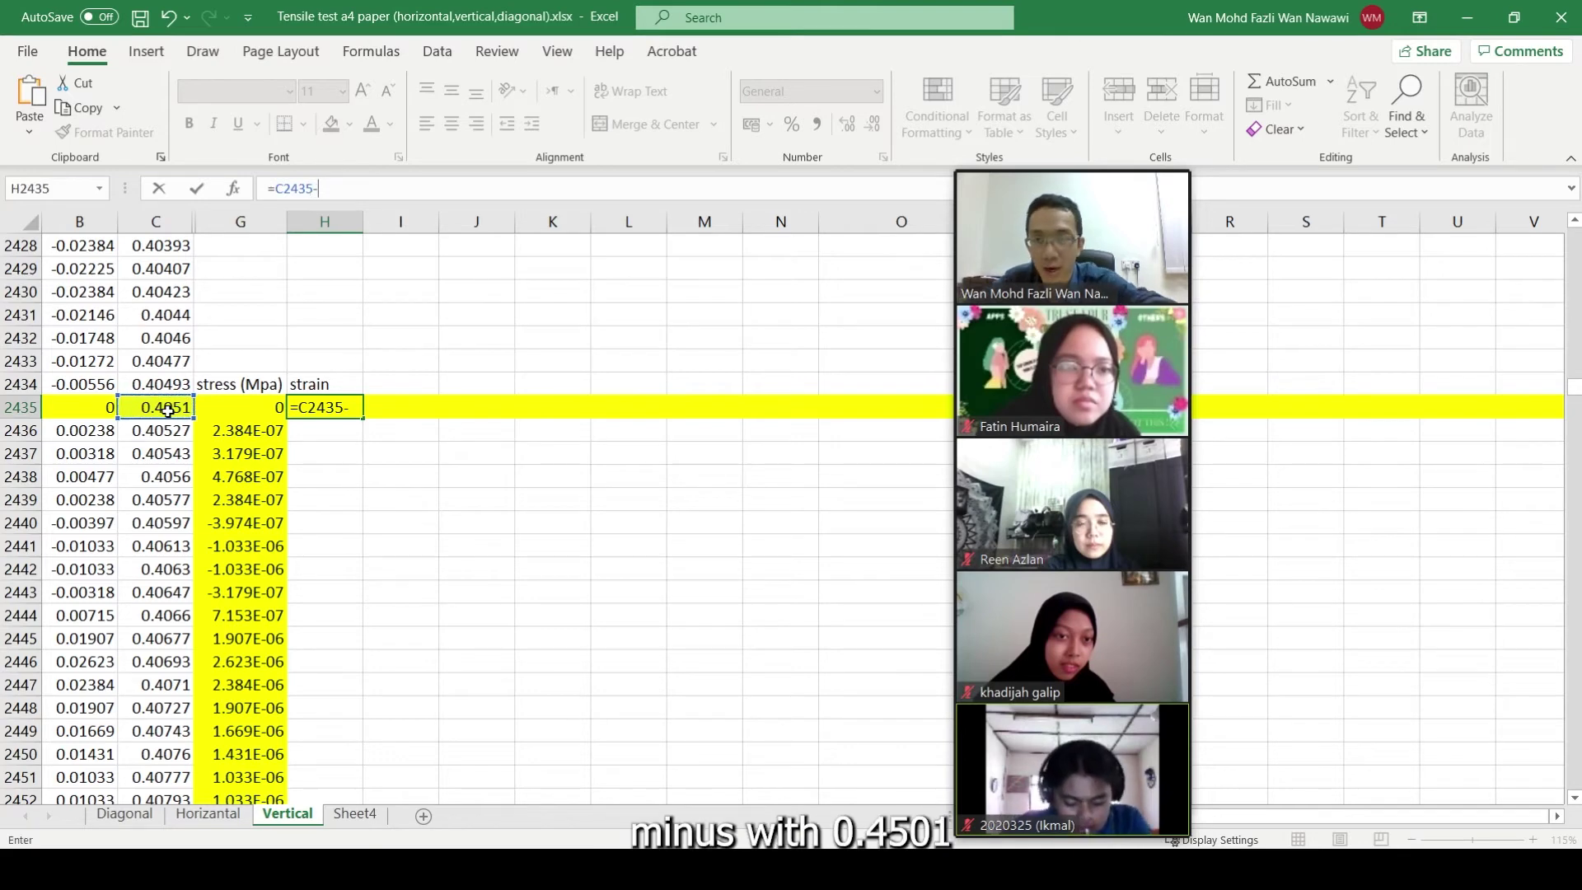
text(0.40)
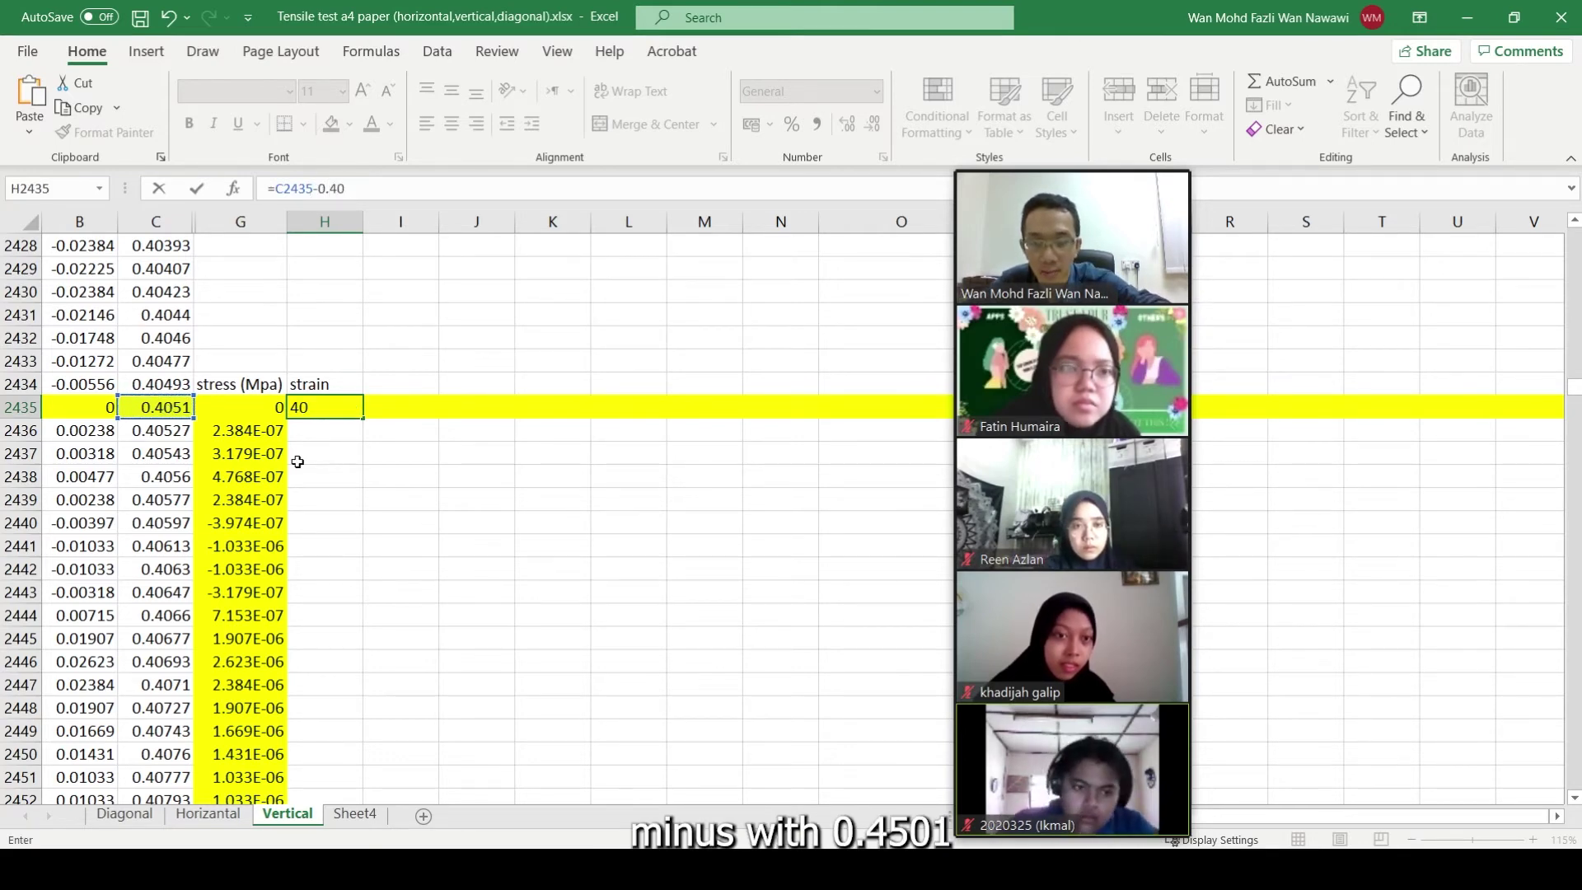
text(51))
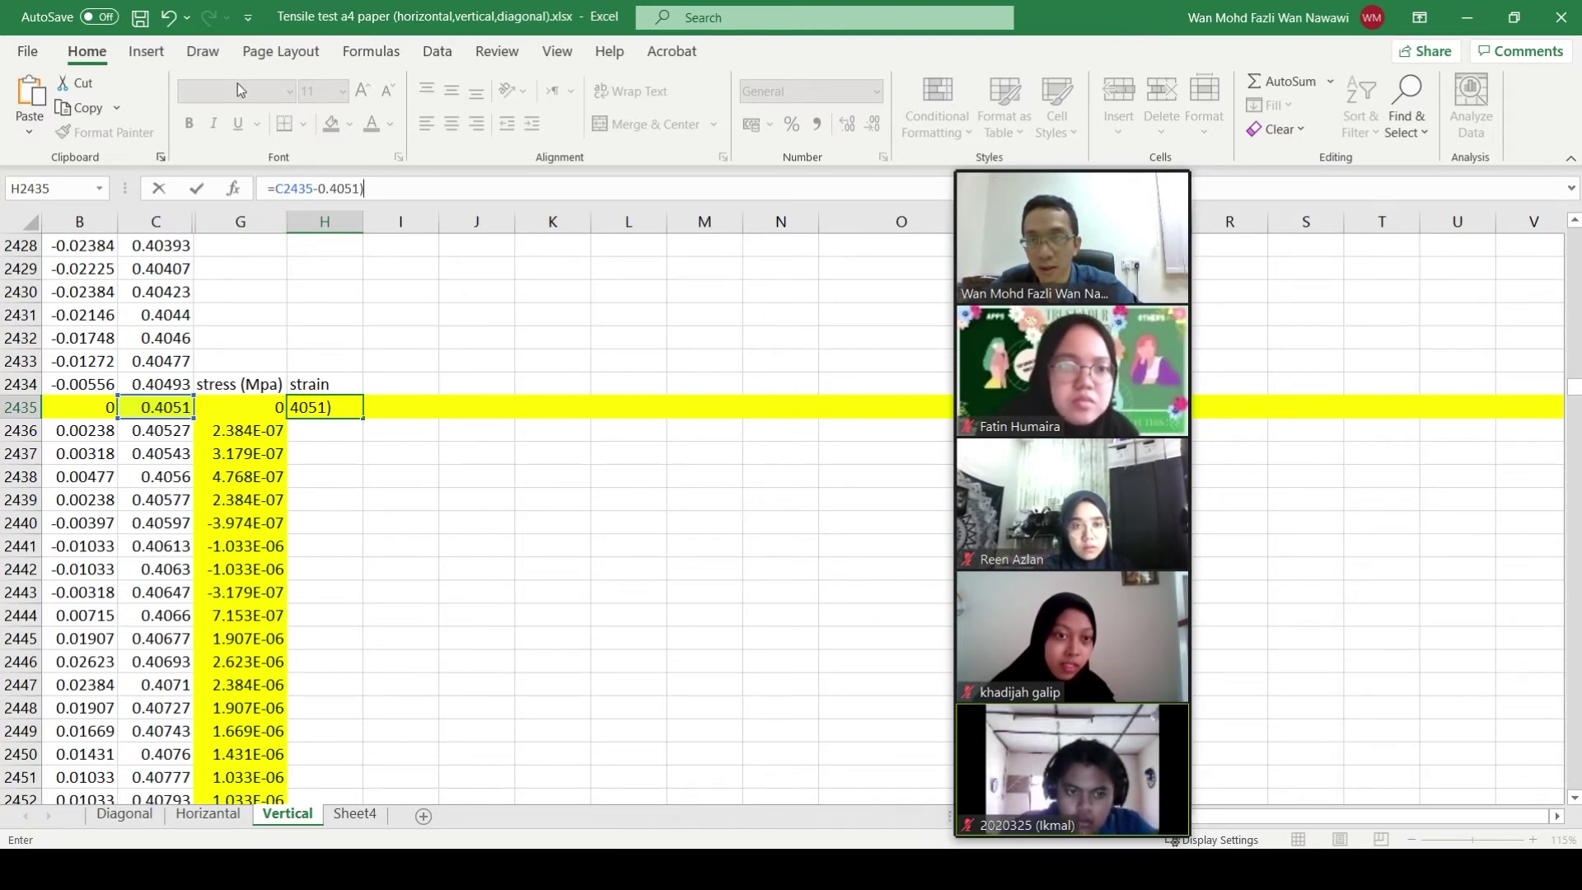
click(285, 191)
text(()
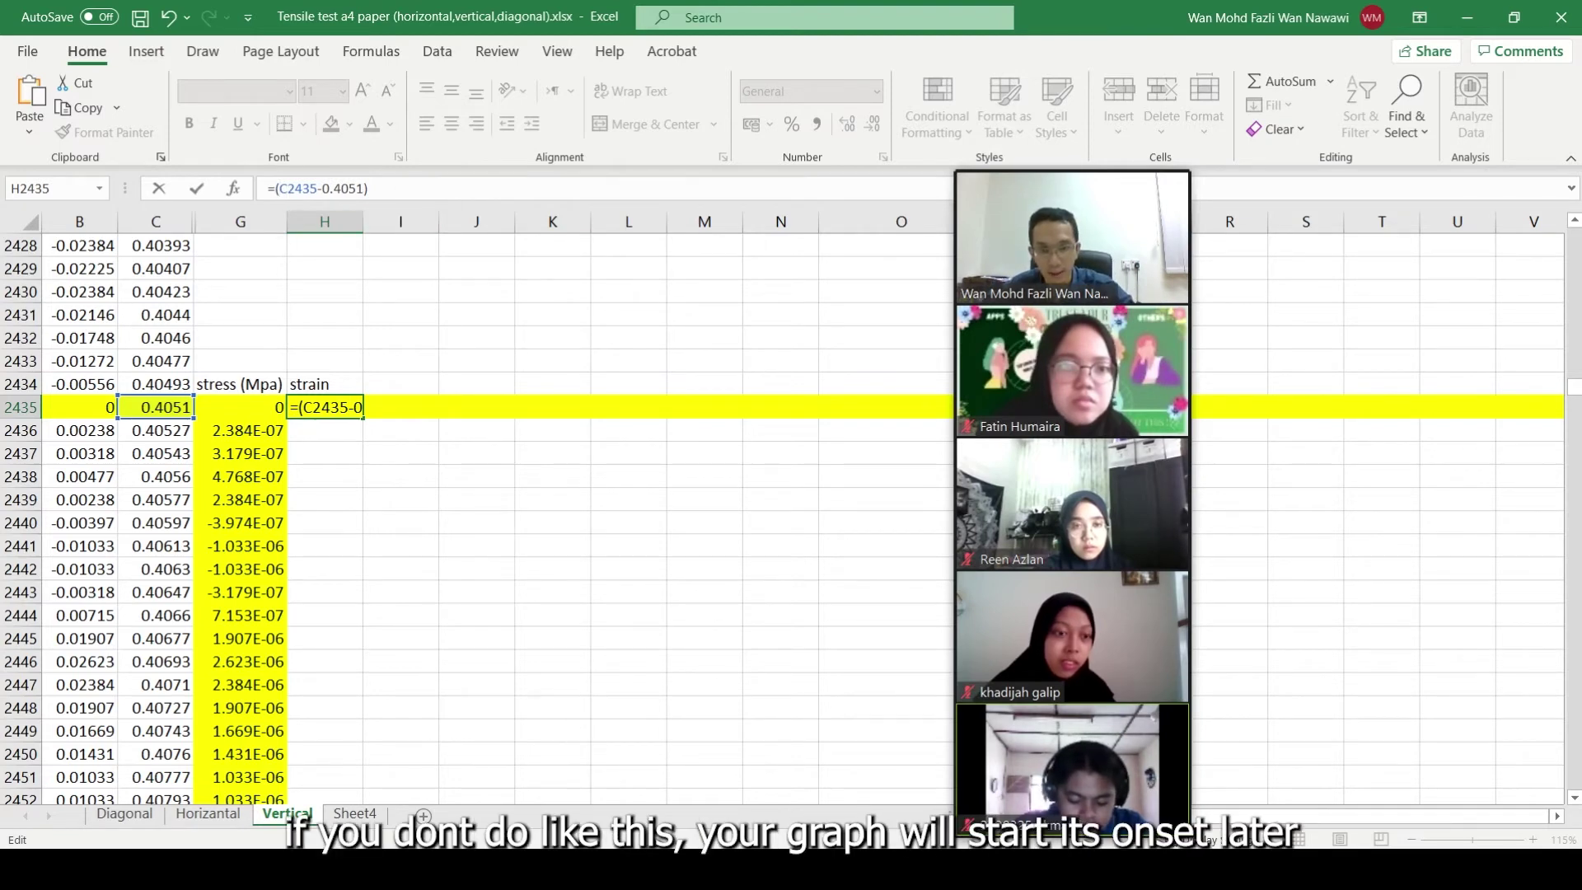
In OneNote, sketch a curve with its onset delayed to a circled 0.4, with an arrow pointing back towards the origin
key(alt+Tab)
scroll(640, 660, down, 3)
mouse_move(412, 636)
mouse_down()
mouse_move(407, 720)
mouse_move(652, 728)
mouse_up()
mouse_move(405, 736)
mouse_down()
mouse_move(441, 732)
mouse_move(511, 676)
mouse_move(445, 745)
mouse_up()
mouse_move(459, 744)
mouse_down()
mouse_move(471, 750)
mouse_move(544, 649)
mouse_up()
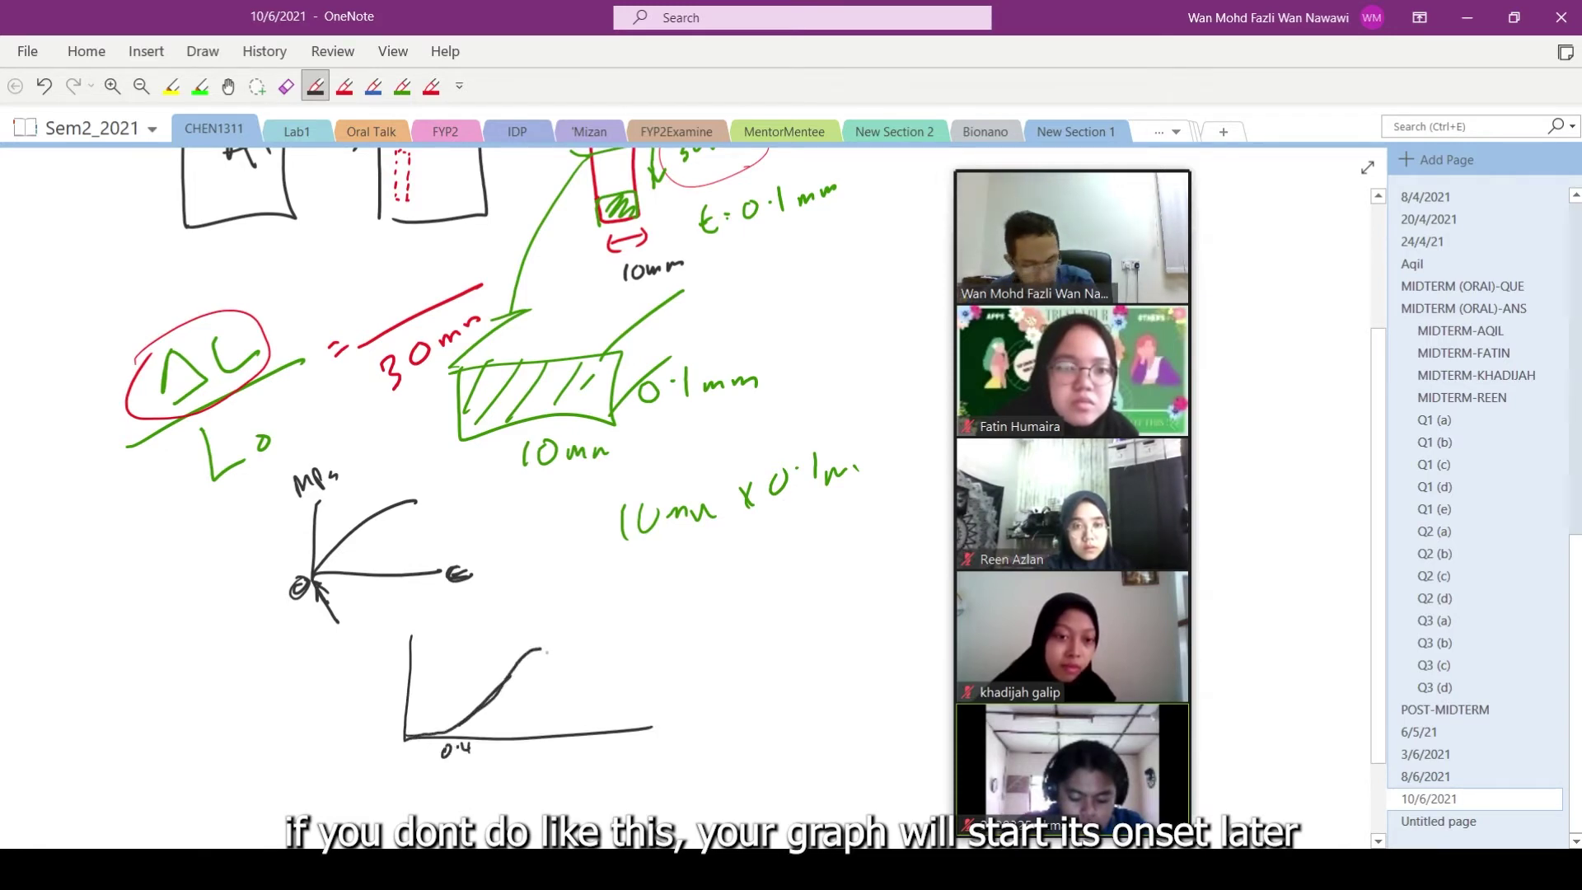
drag(458, 715, 422, 716)
drag(434, 708, 462, 739)
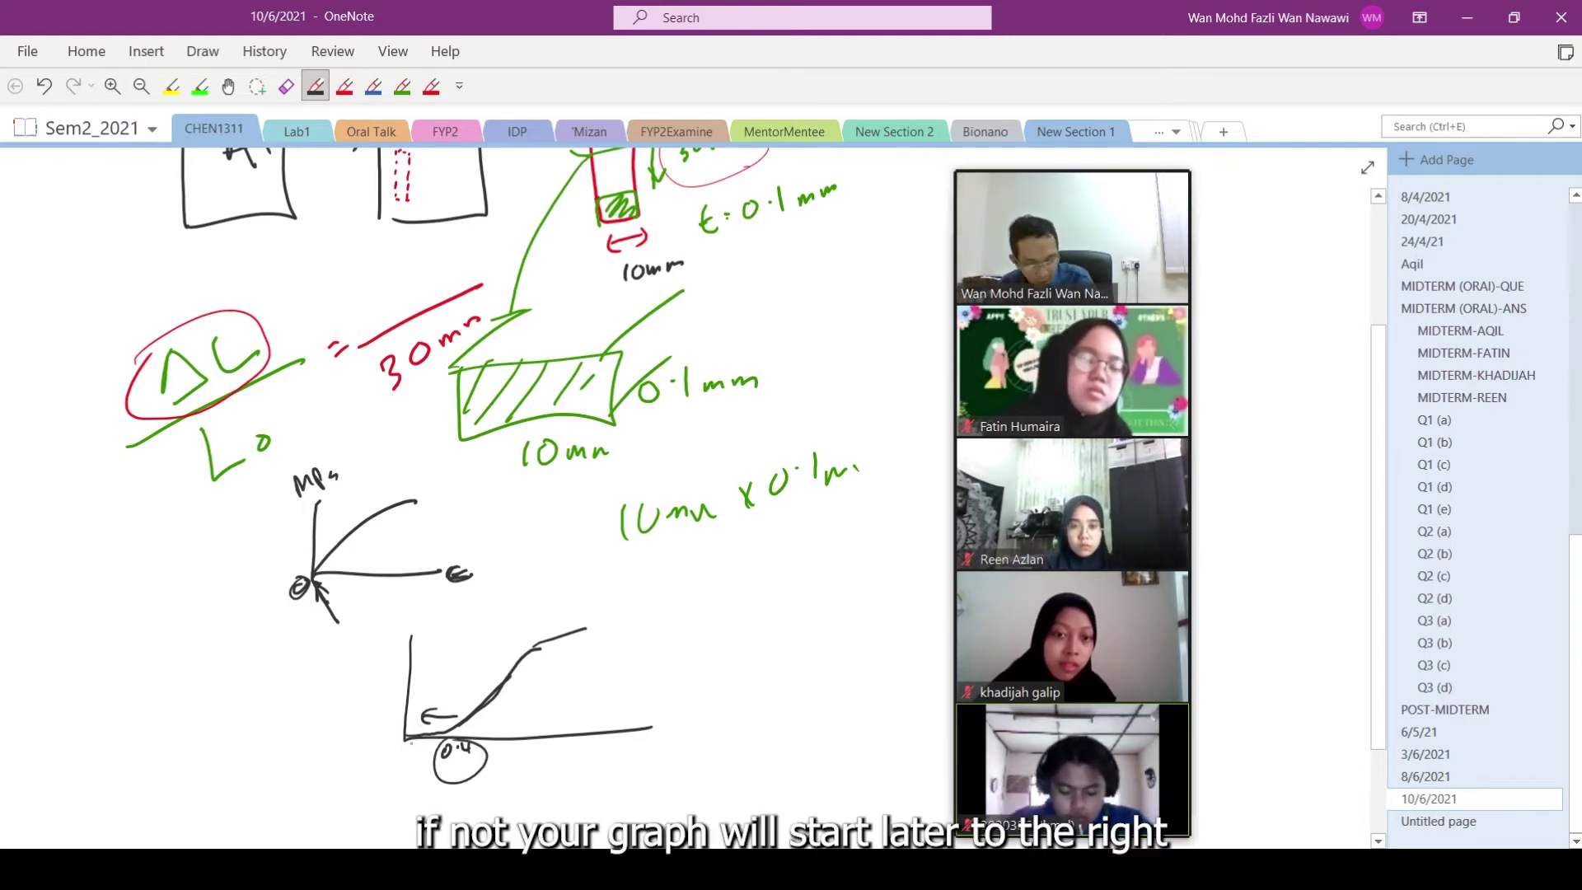
drag(511, 677, 553, 640)
Sketch a corrected curve beside the delayed one, rising from an origin marked 0 on both axes
mouse_move(670, 619)
mouse_down()
mouse_move(670, 638)
mouse_move(802, 702)
mouse_up()
drag(671, 707, 793, 614)
drag(657, 703, 666, 705)
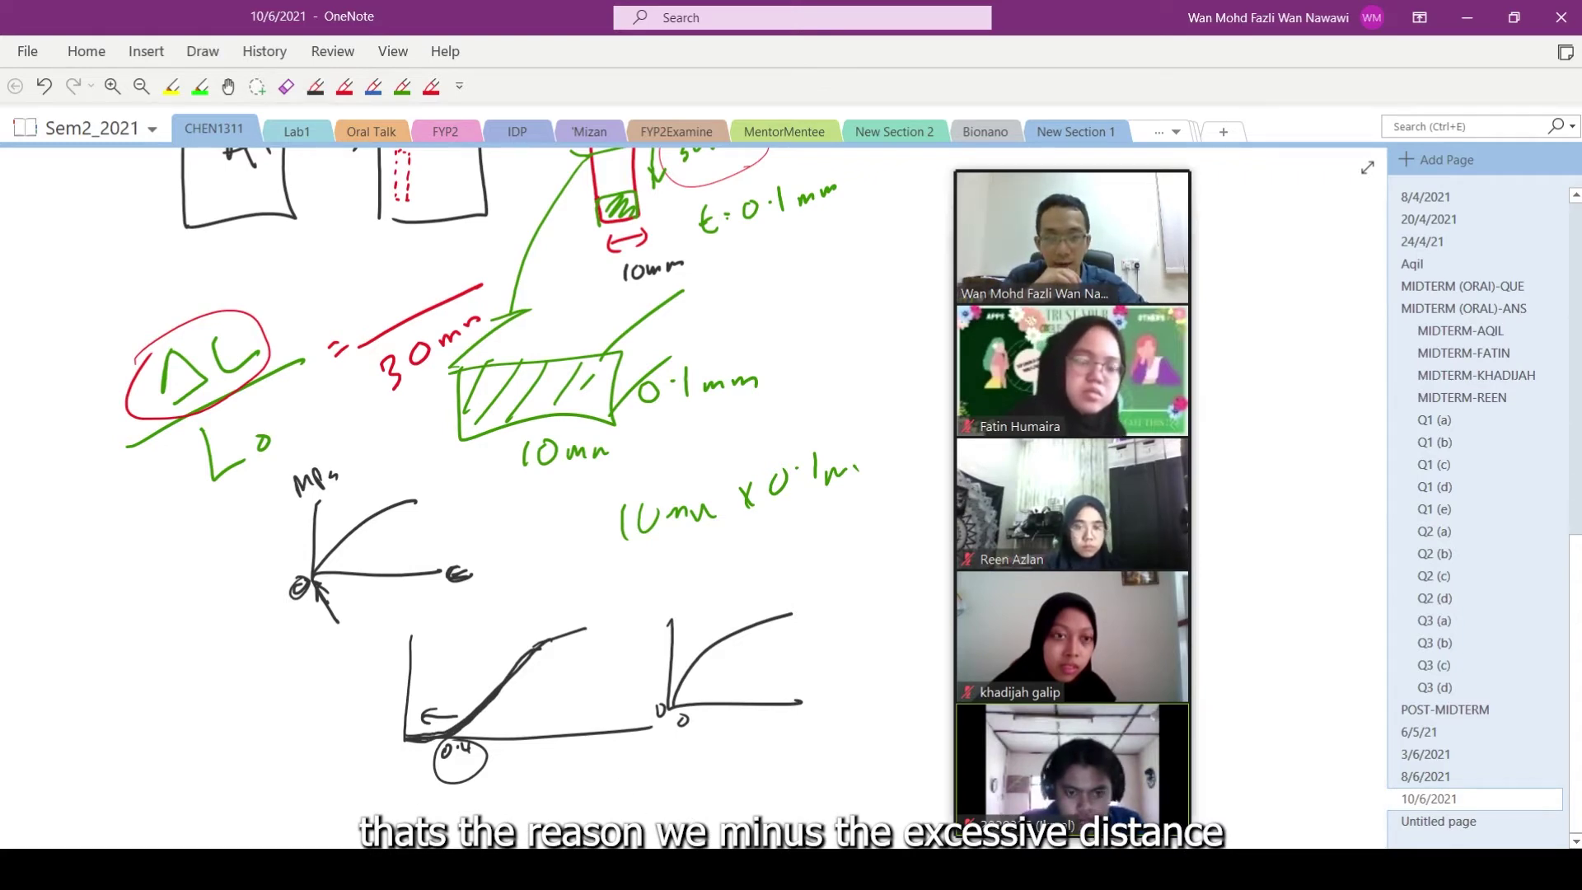
In Excel, divide the H2435 strain formula by the 30 mm gauge length so it reads =(C2435-0.4051)/(30)
key(alt+Tab)
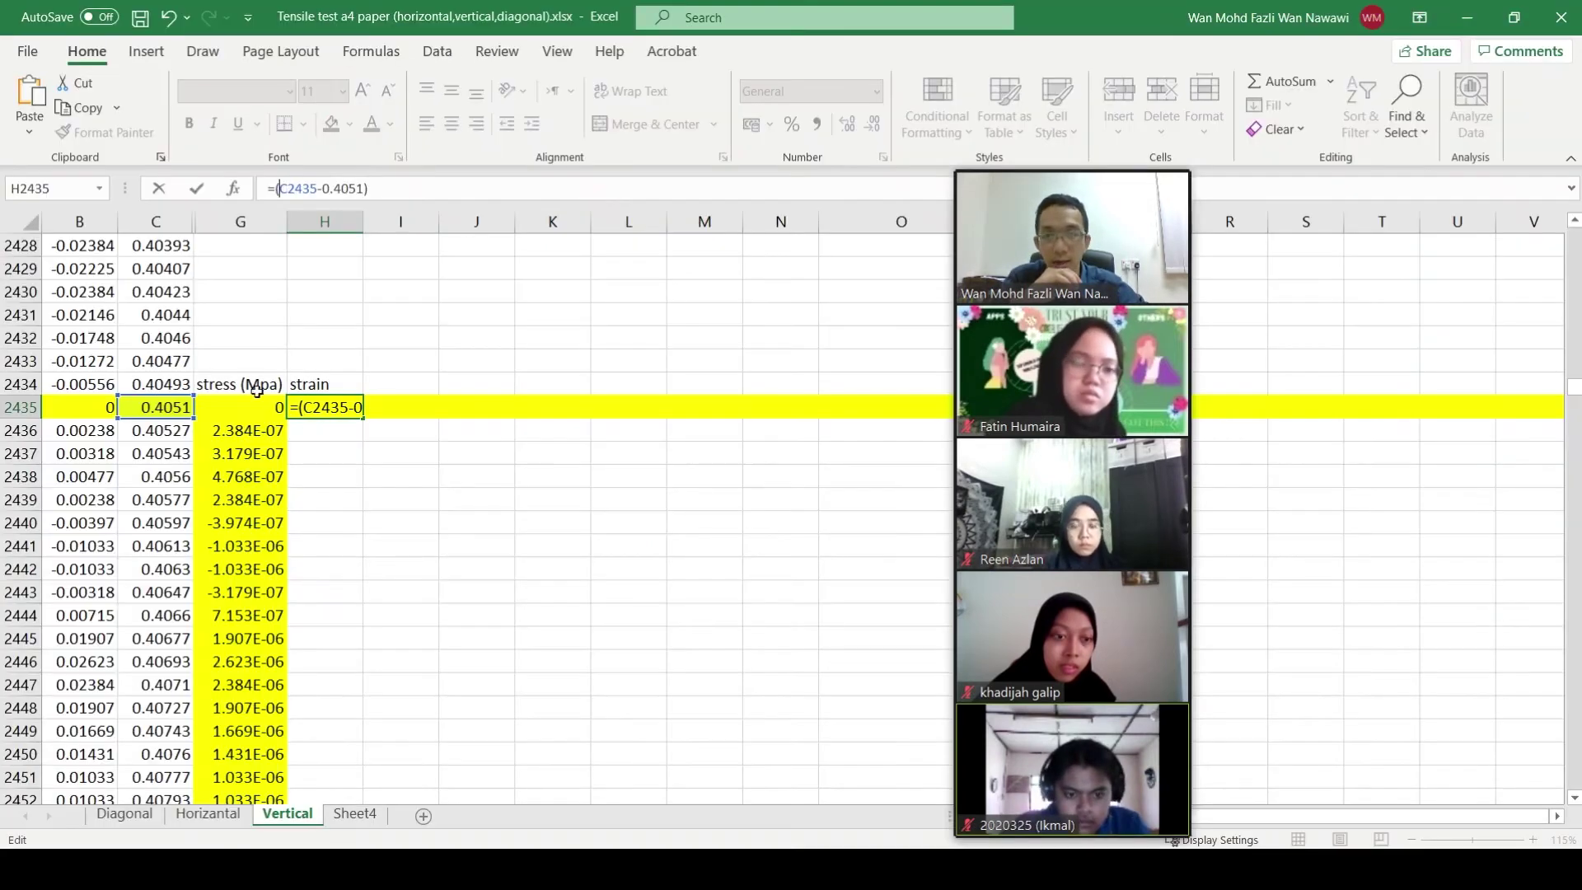
click(384, 183)
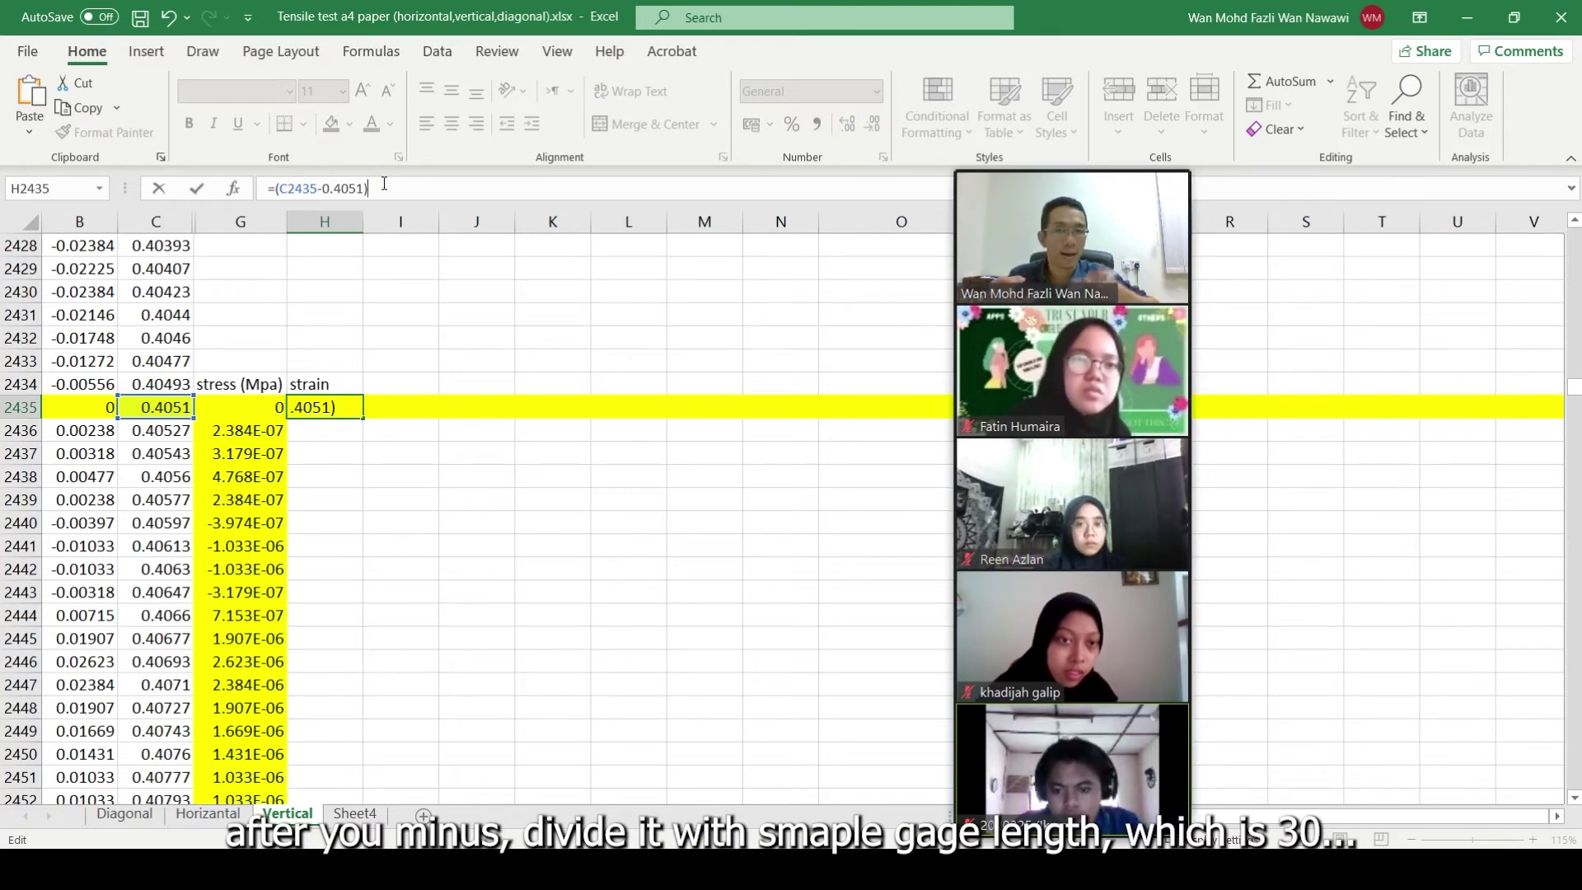
text(/)
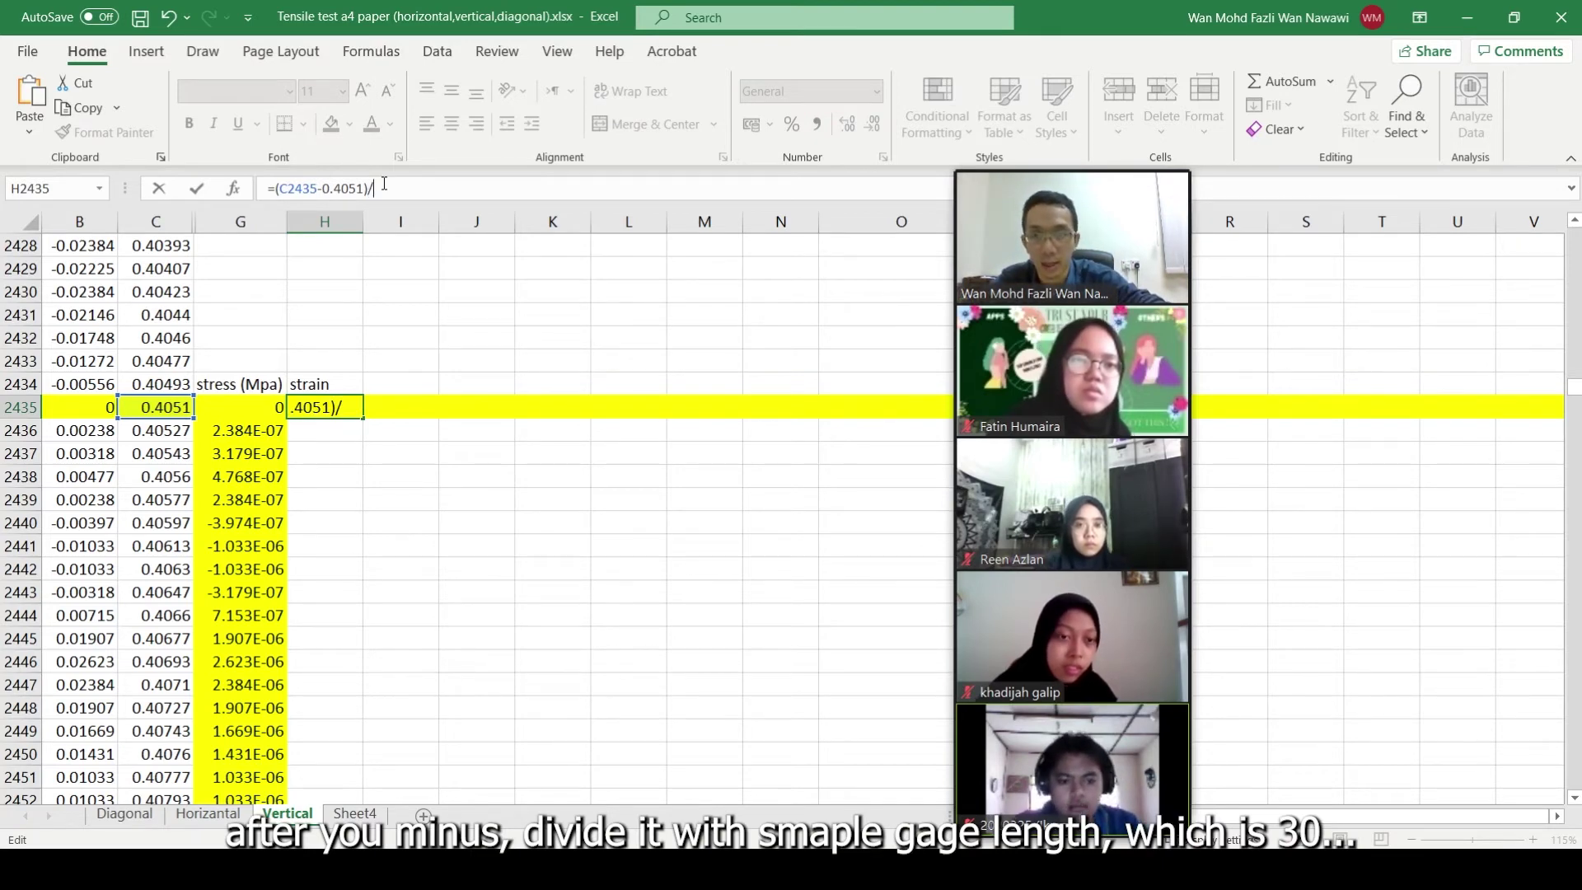
text(()
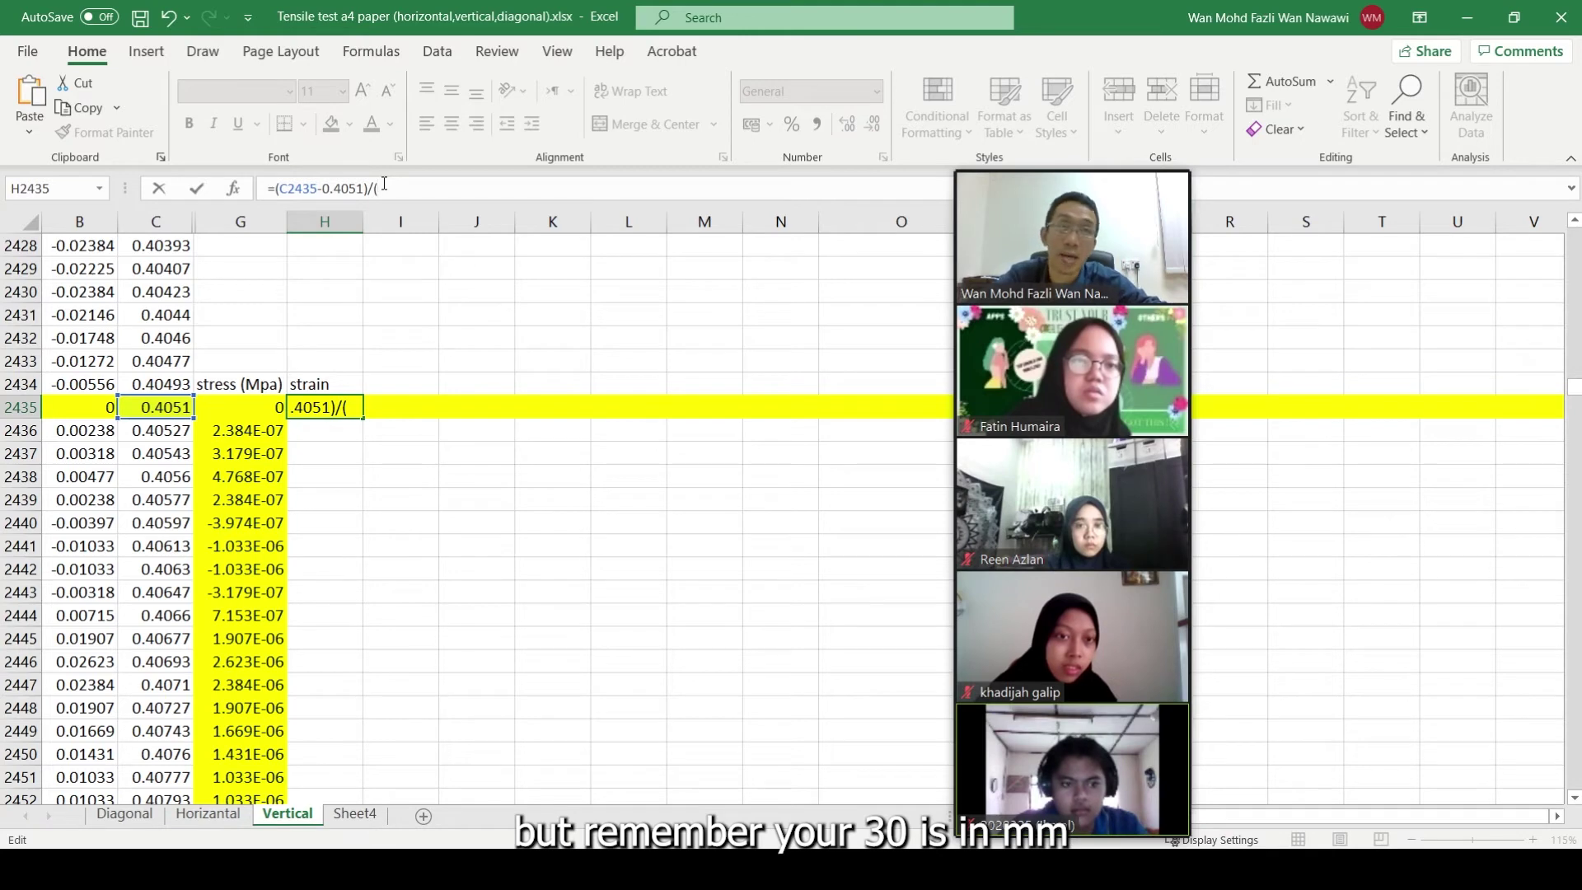
text(30)
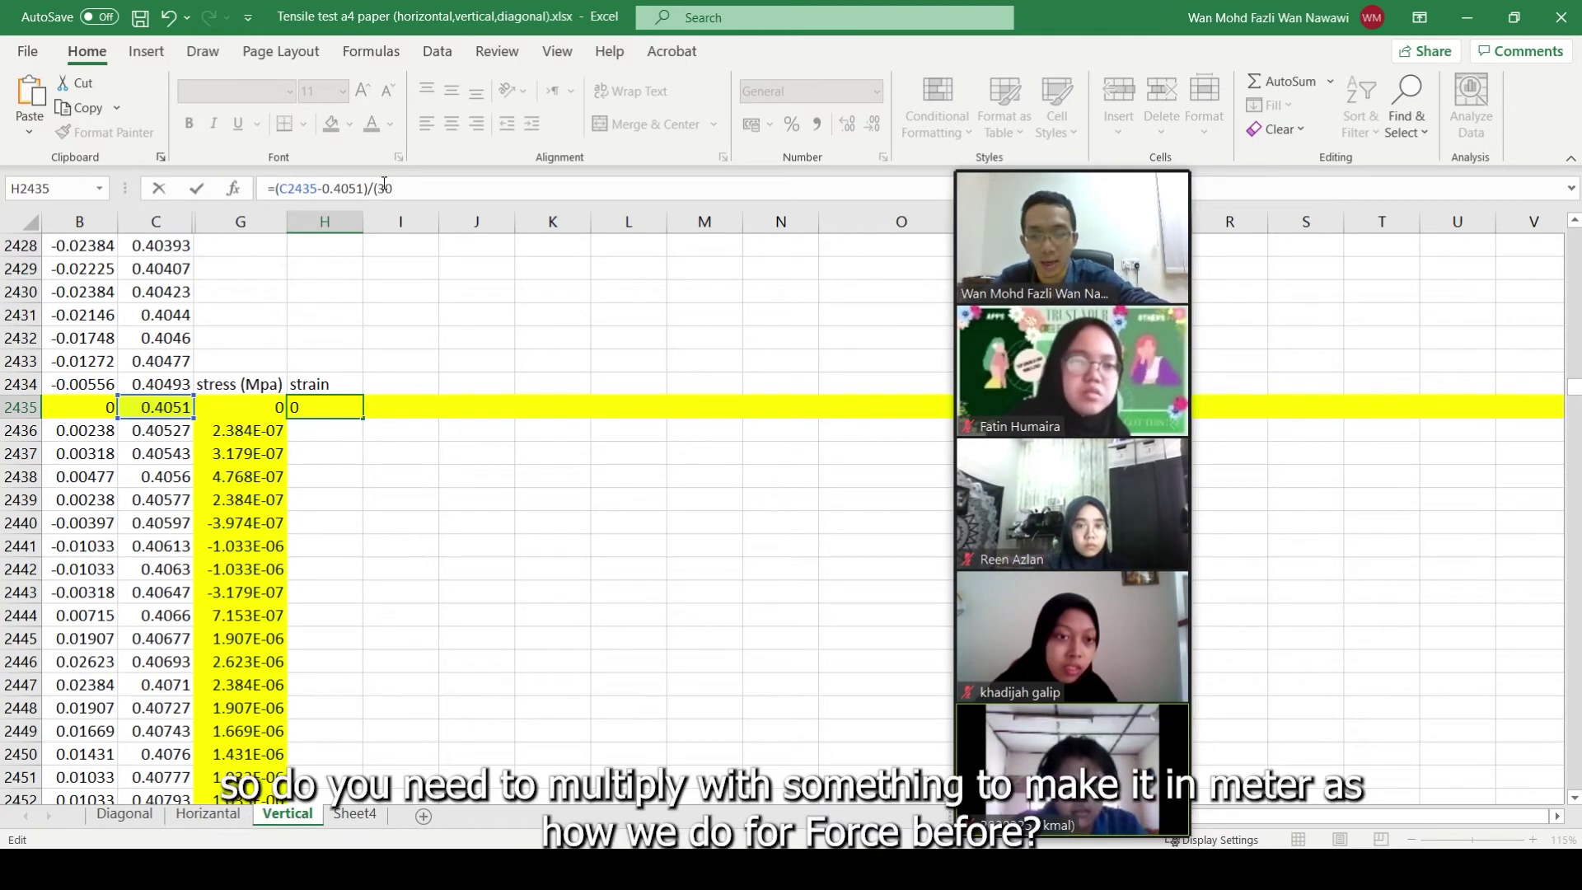
text(*)
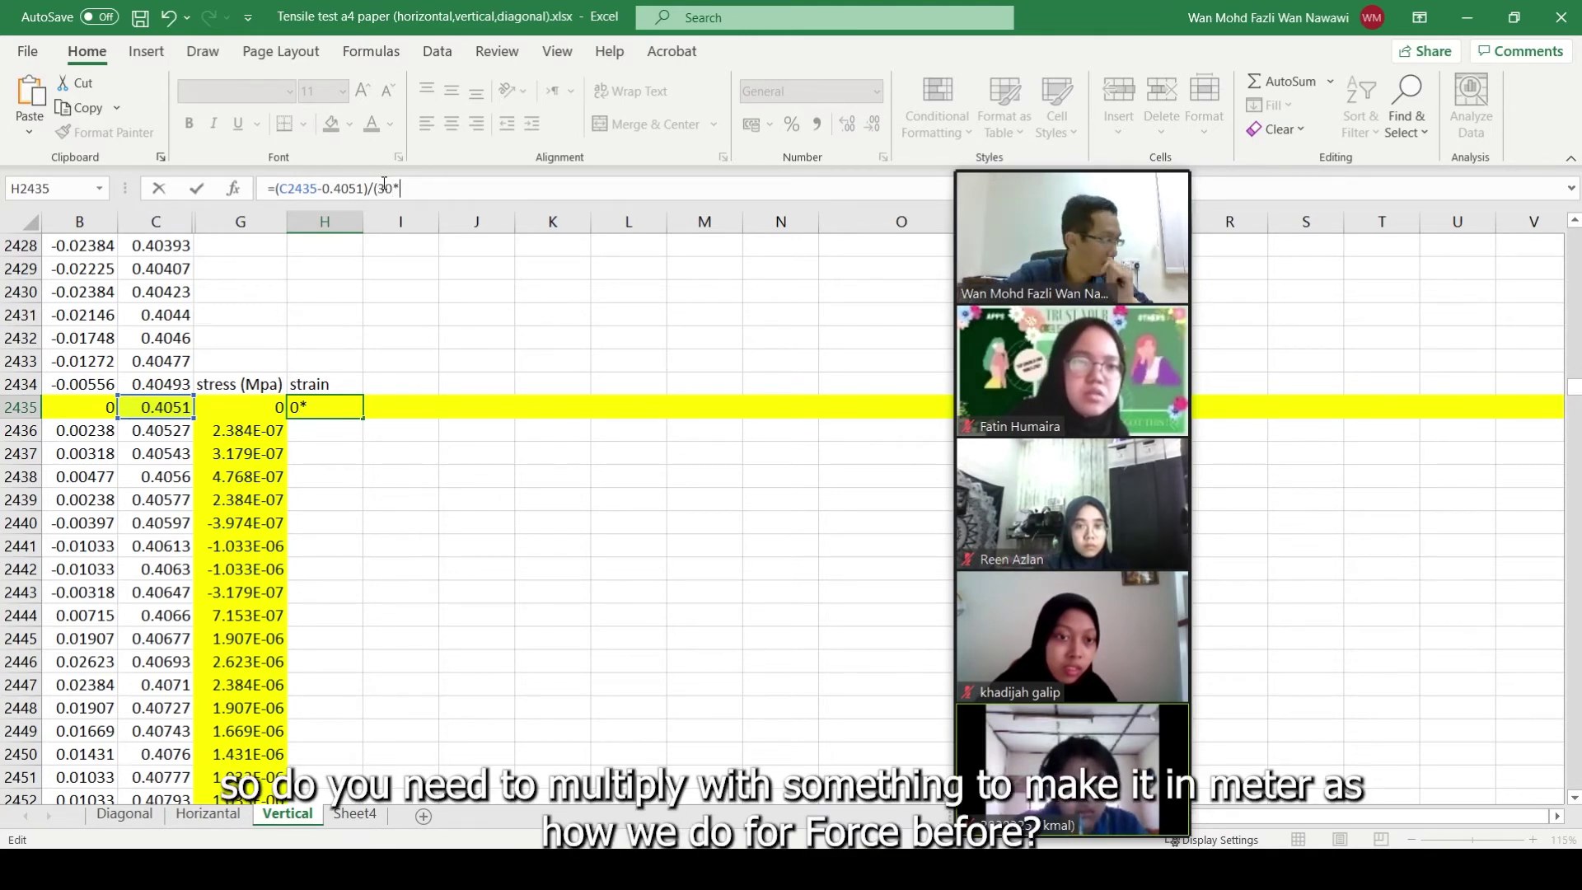
key(BackSpace)
text())
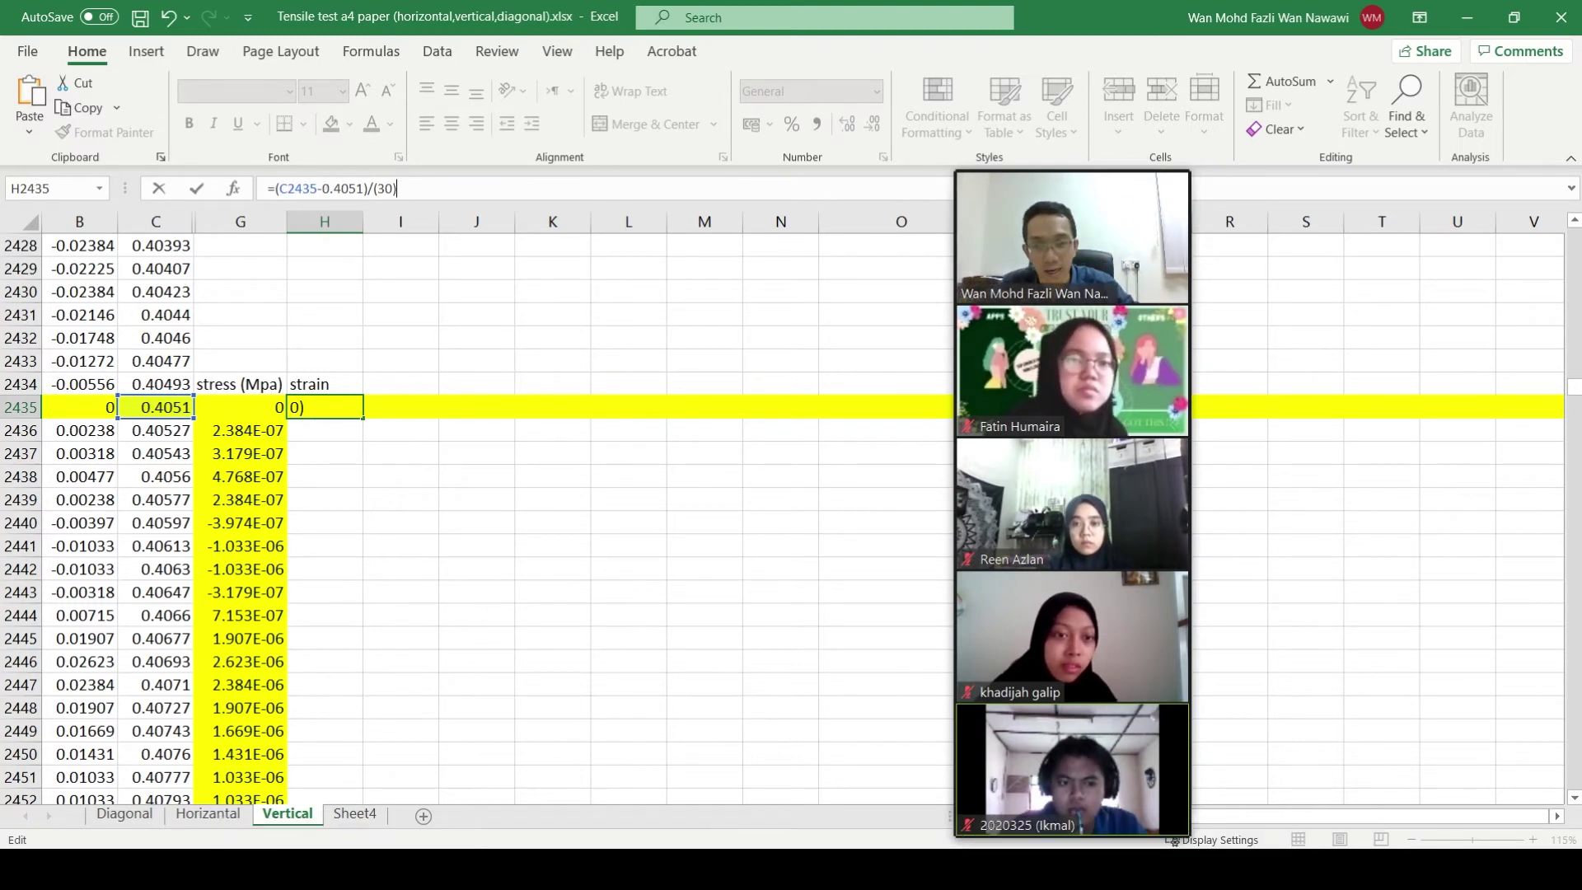
In OneNote, circle ΔL, write mm beside both parts of the ΔL/L0 fraction and strike out both units
mouse_move(433, 870)
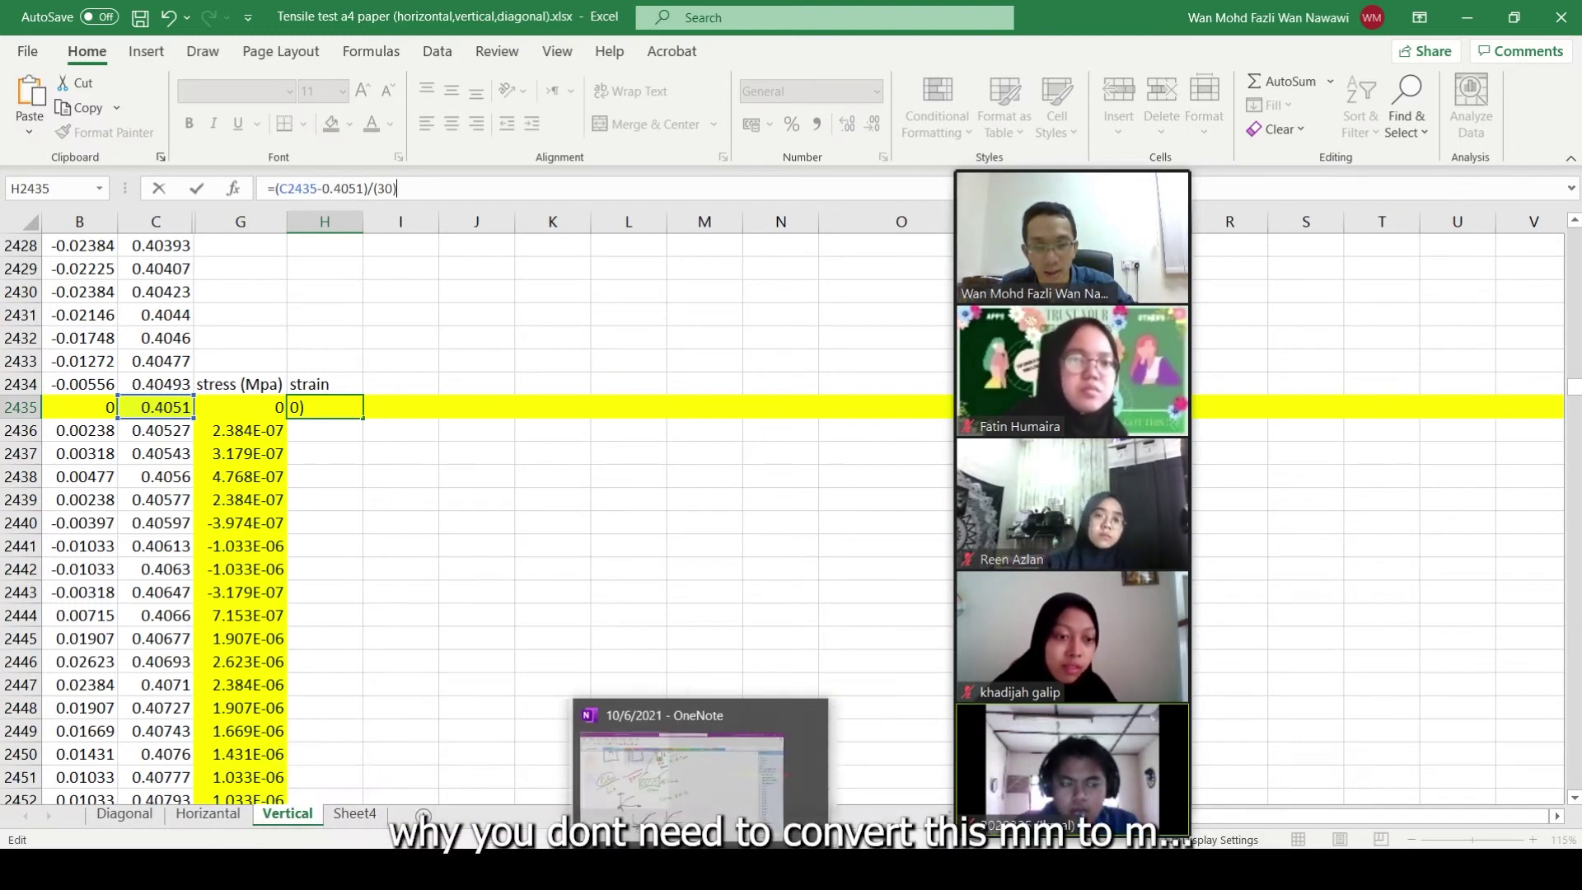
click(706, 869)
click(315, 86)
mouse_move(218, 316)
mouse_down()
mouse_move(249, 370)
mouse_move(321, 311)
mouse_up()
mouse_move(302, 416)
mouse_down()
mouse_move(343, 381)
mouse_move(311, 431)
mouse_up()
drag(327, 294, 291, 364)
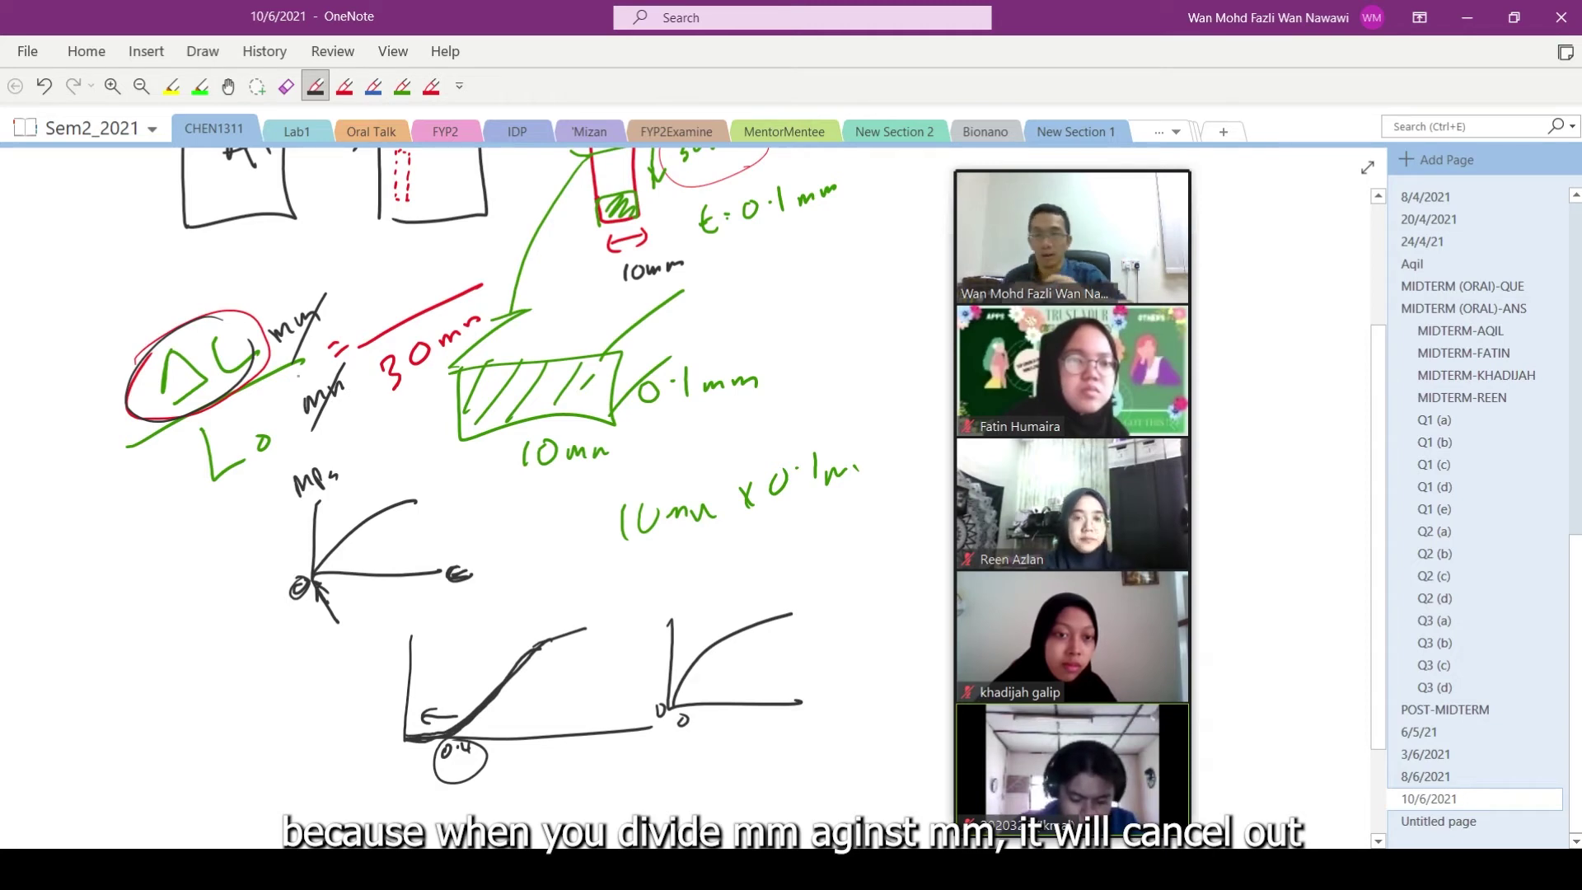
Back in Excel, commit the strain formula in H2435 and fill it down the strain column
key(Escape)
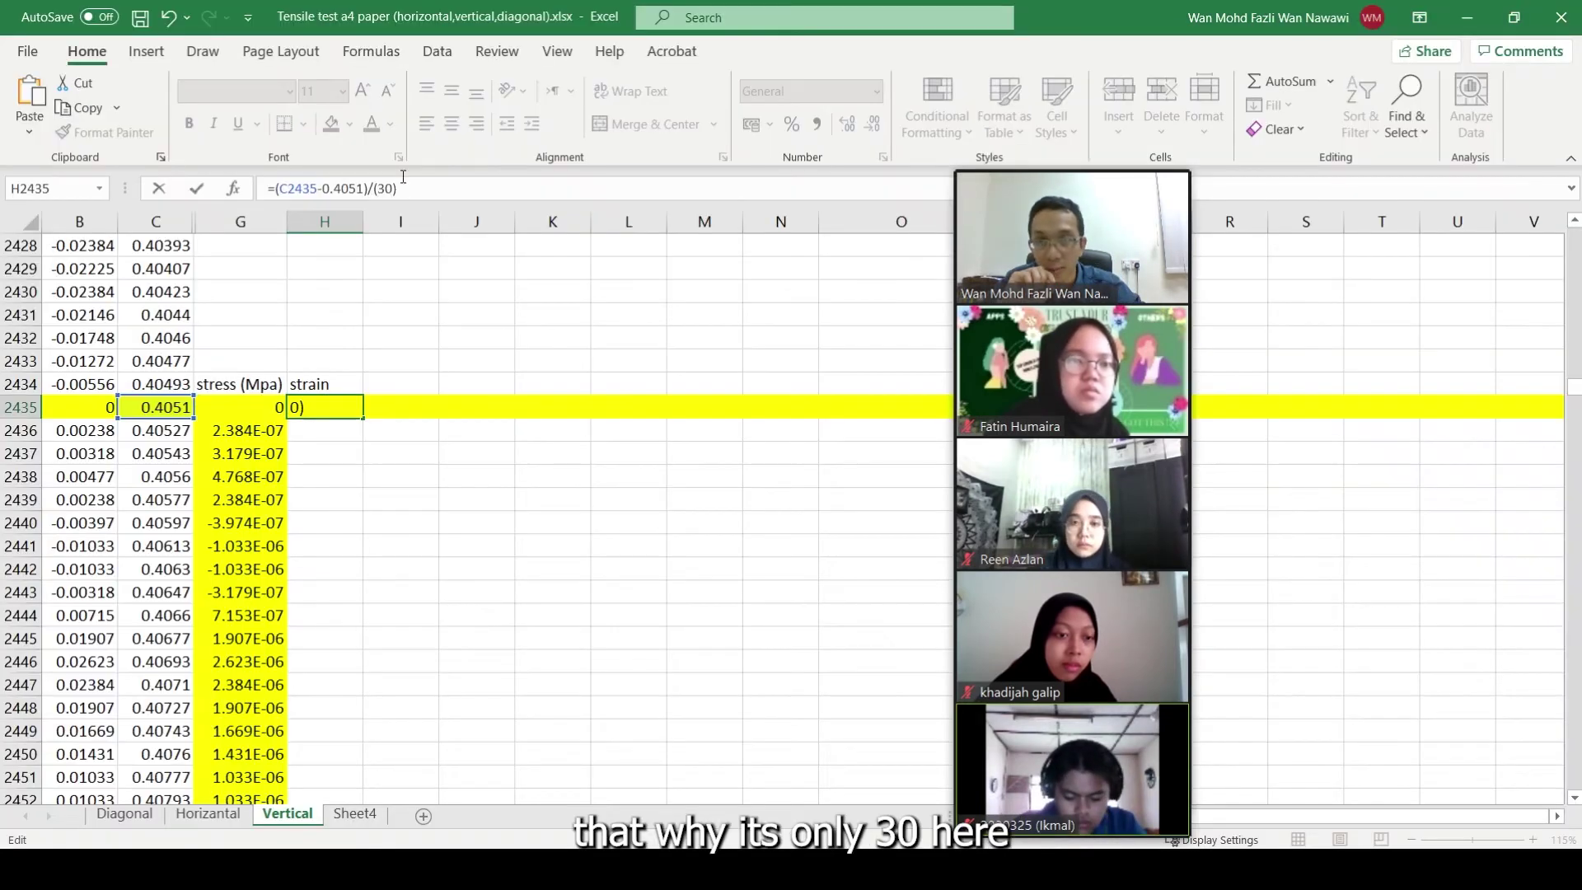
key(Return)
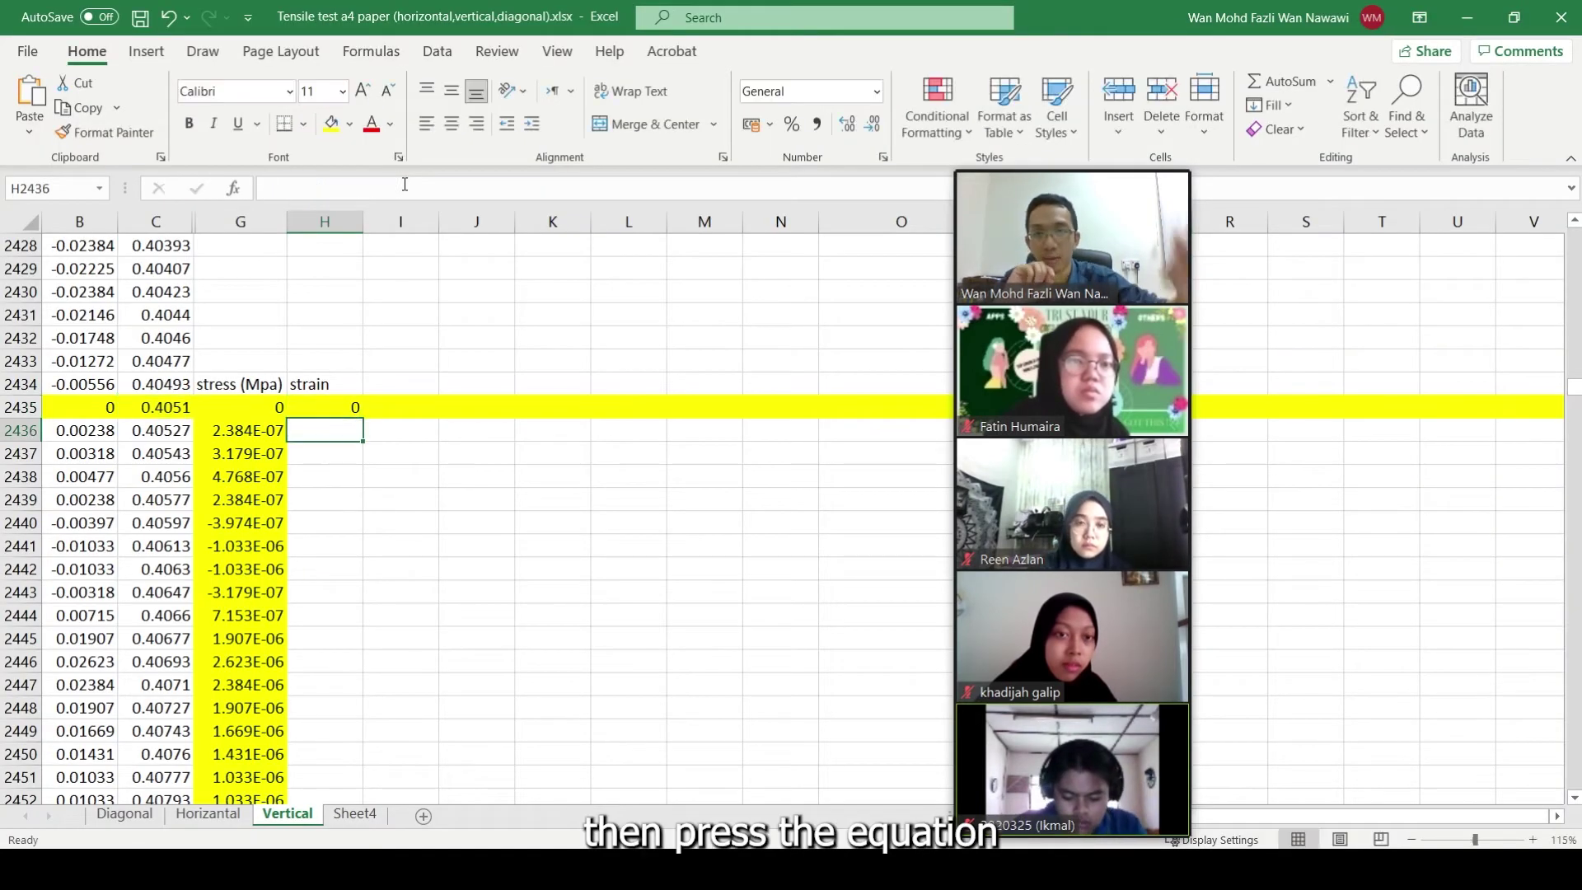
click(356, 412)
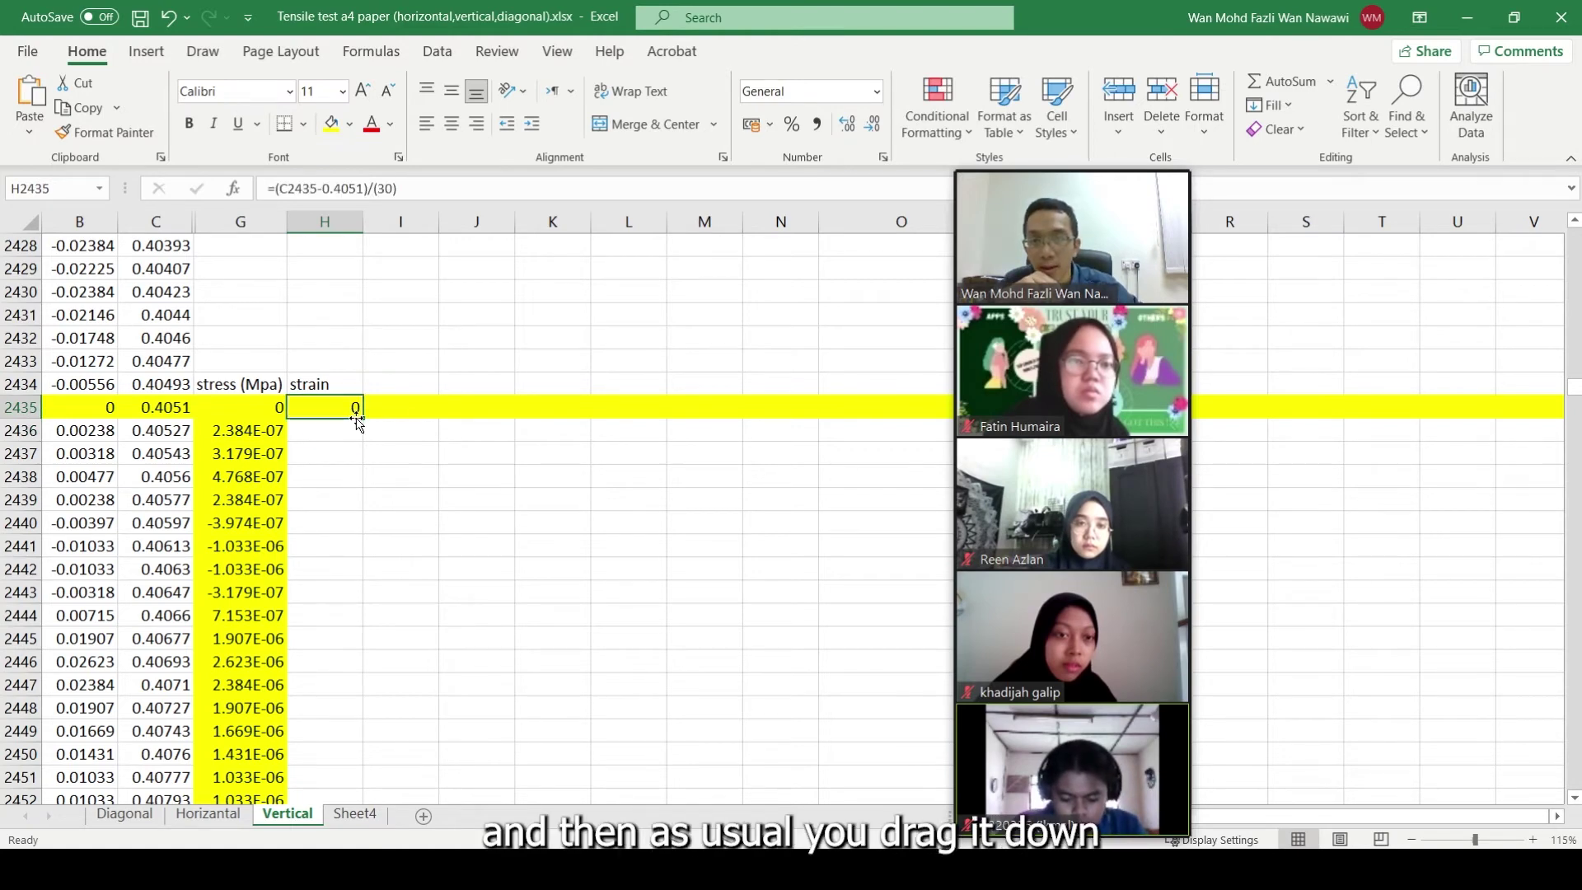
double_click(363, 418)
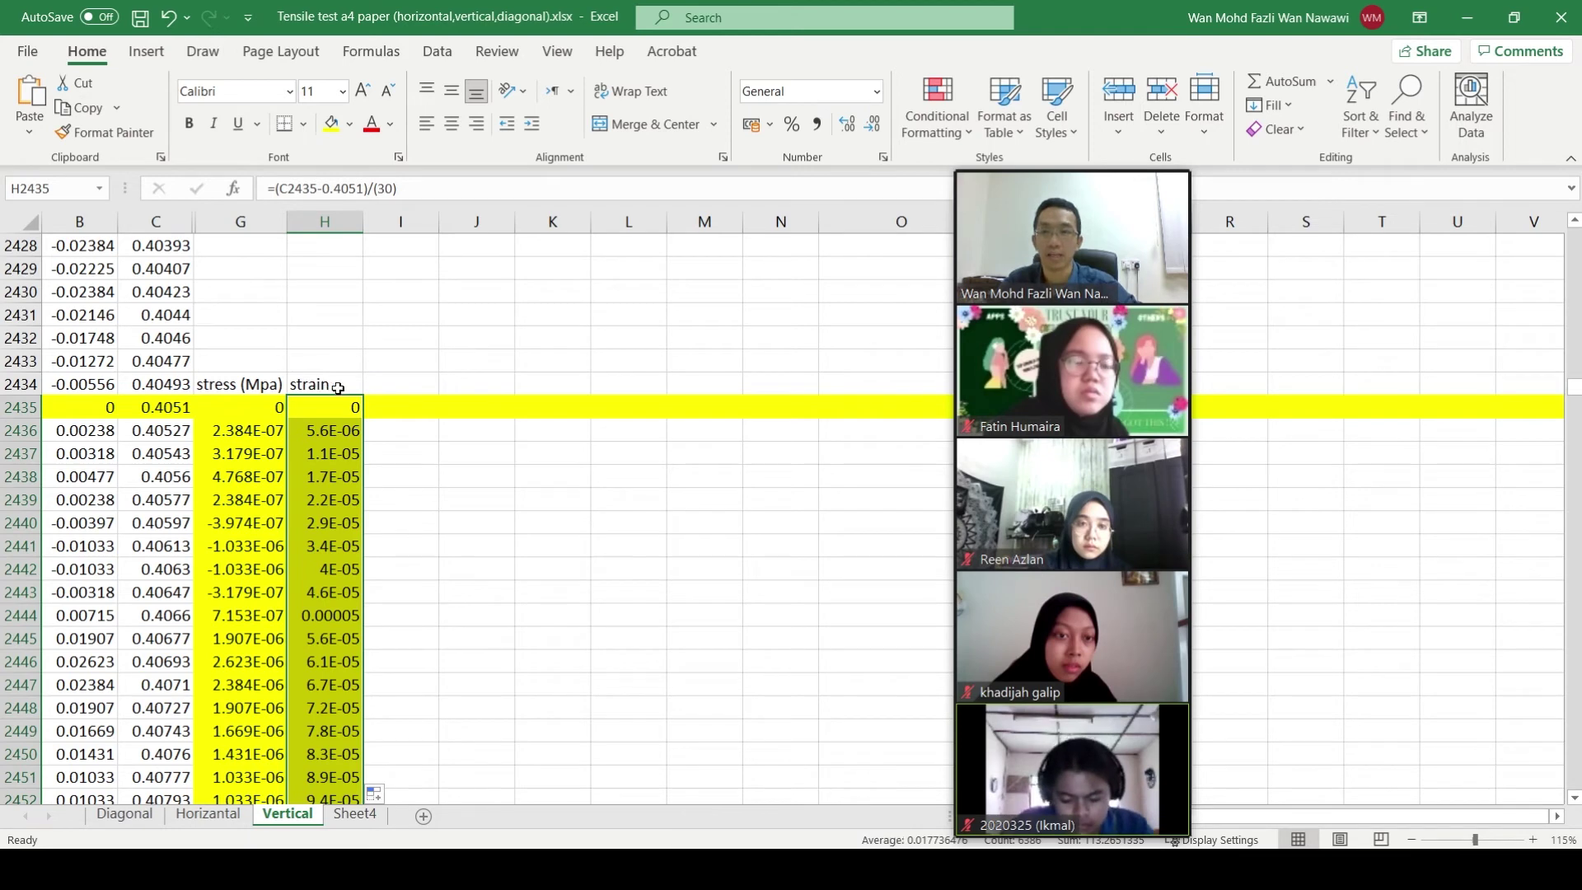
double_click(334, 385)
click(268, 408)
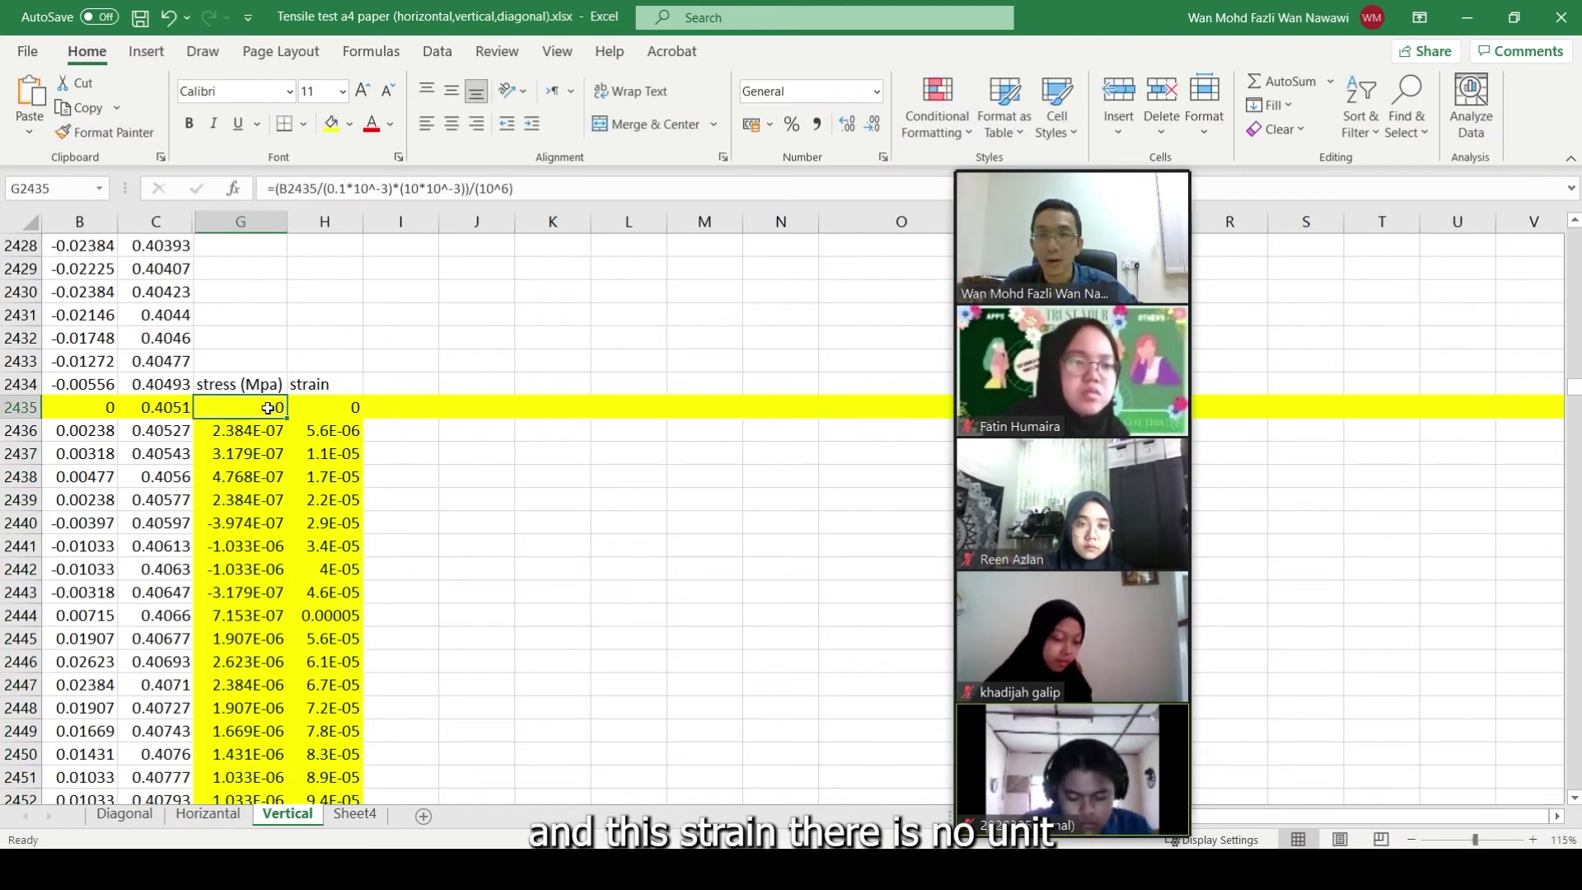
Insert a line chart from the stress and strain data in G2435:H8820 on the Vertical sheet
shift+click(348, 410)
drag(1574, 388, 1577, 810)
shift+click(324, 778)
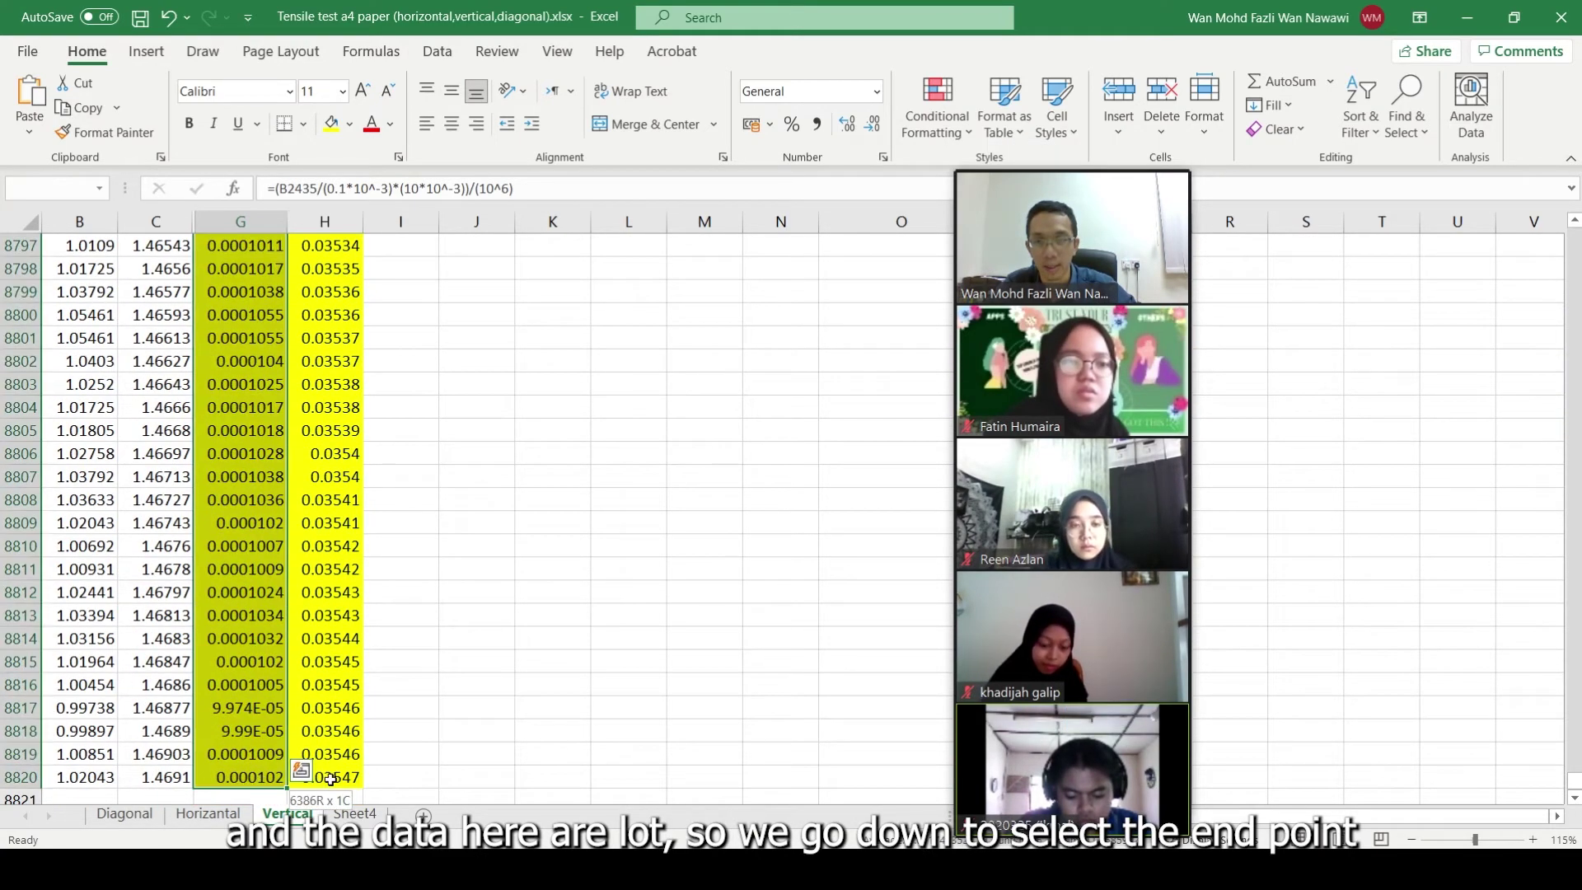
click(145, 51)
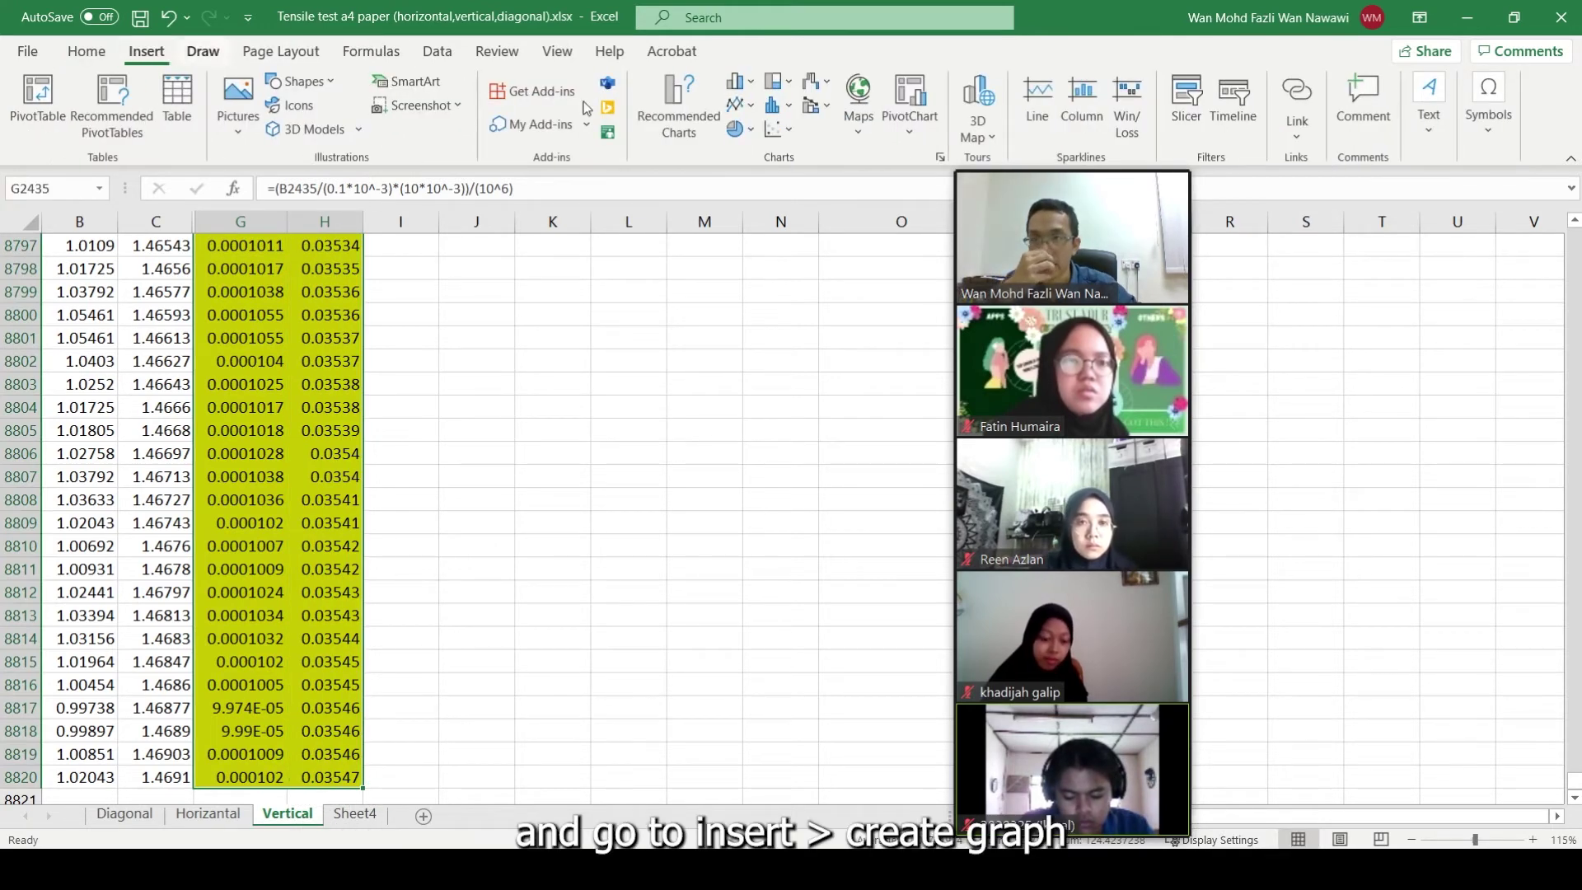
click(738, 105)
click(752, 173)
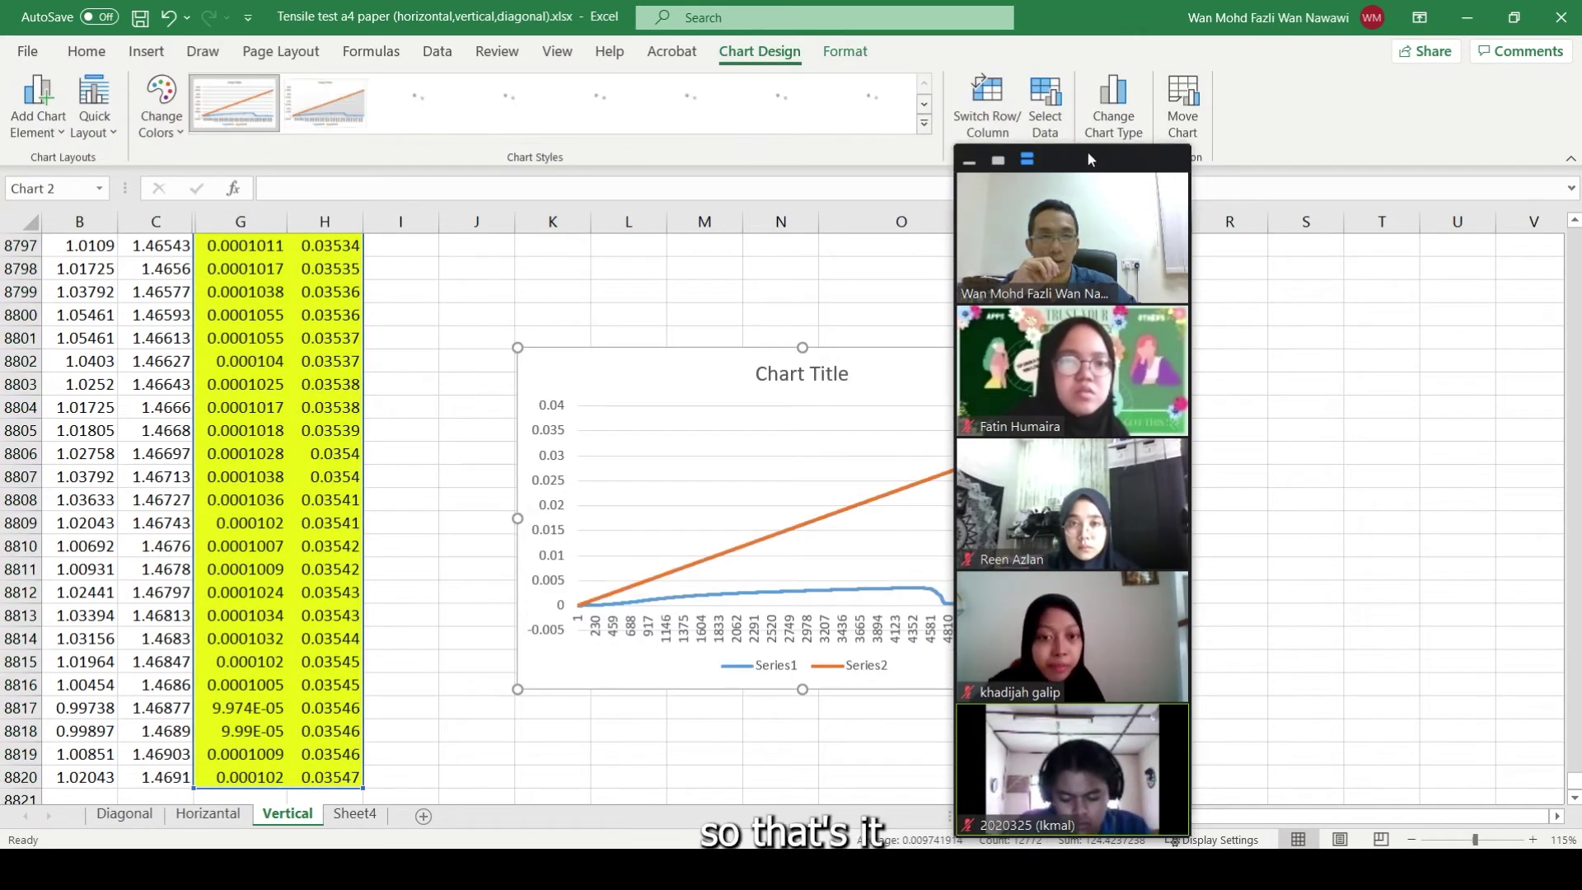
Move the chart closer to the data columns and delete the Series2 strain line from it
drag(1087, 151, 1294, 155)
click(1114, 439)
drag(952, 468, 863, 445)
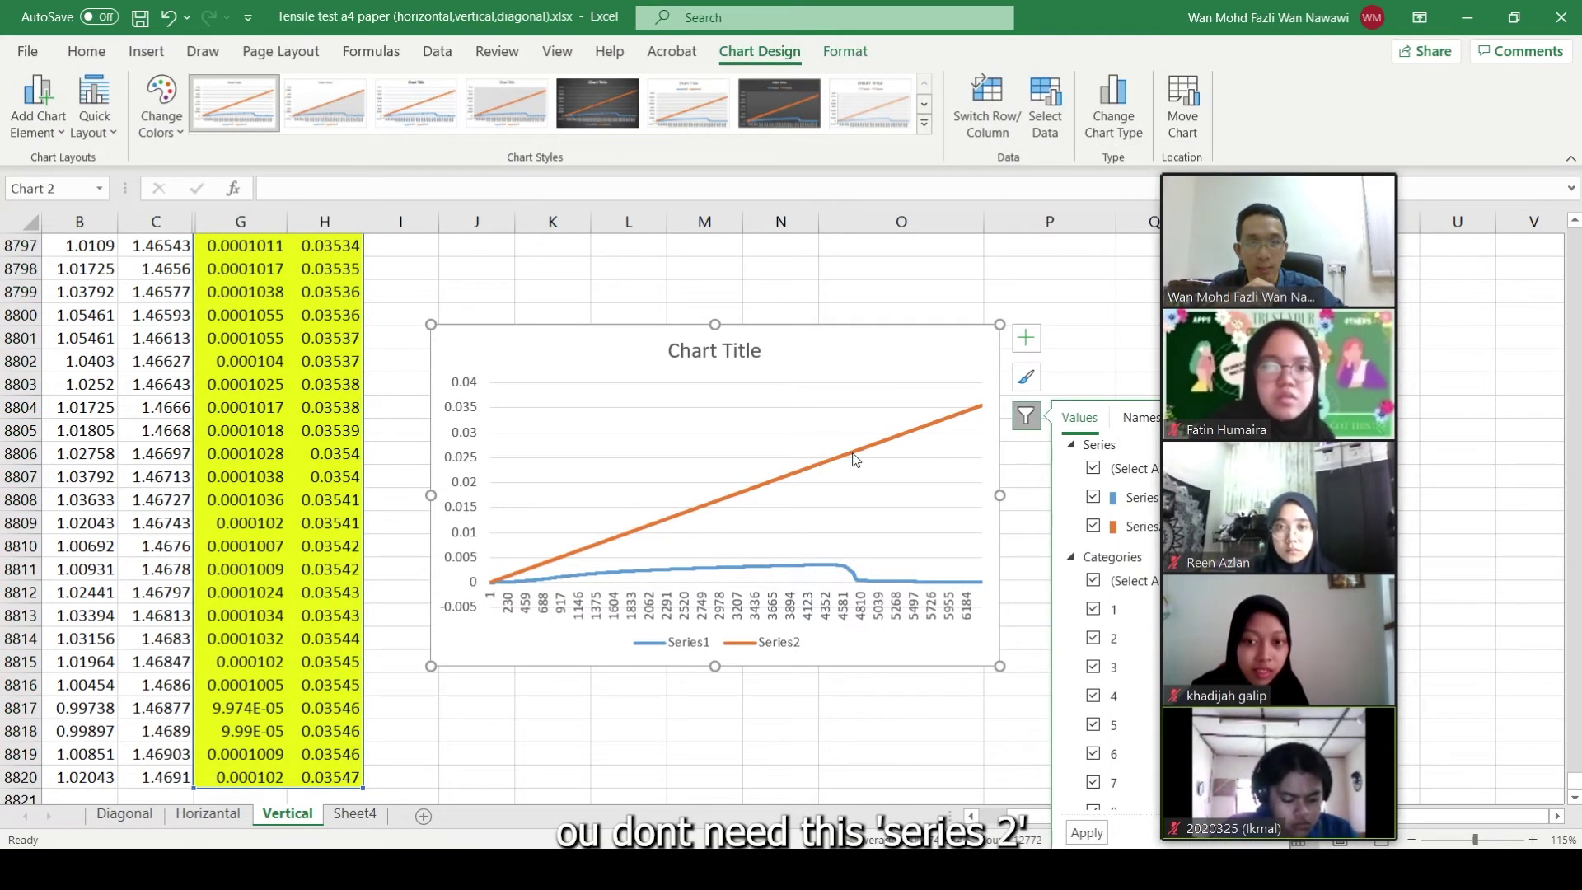
click(858, 450)
key(Delete)
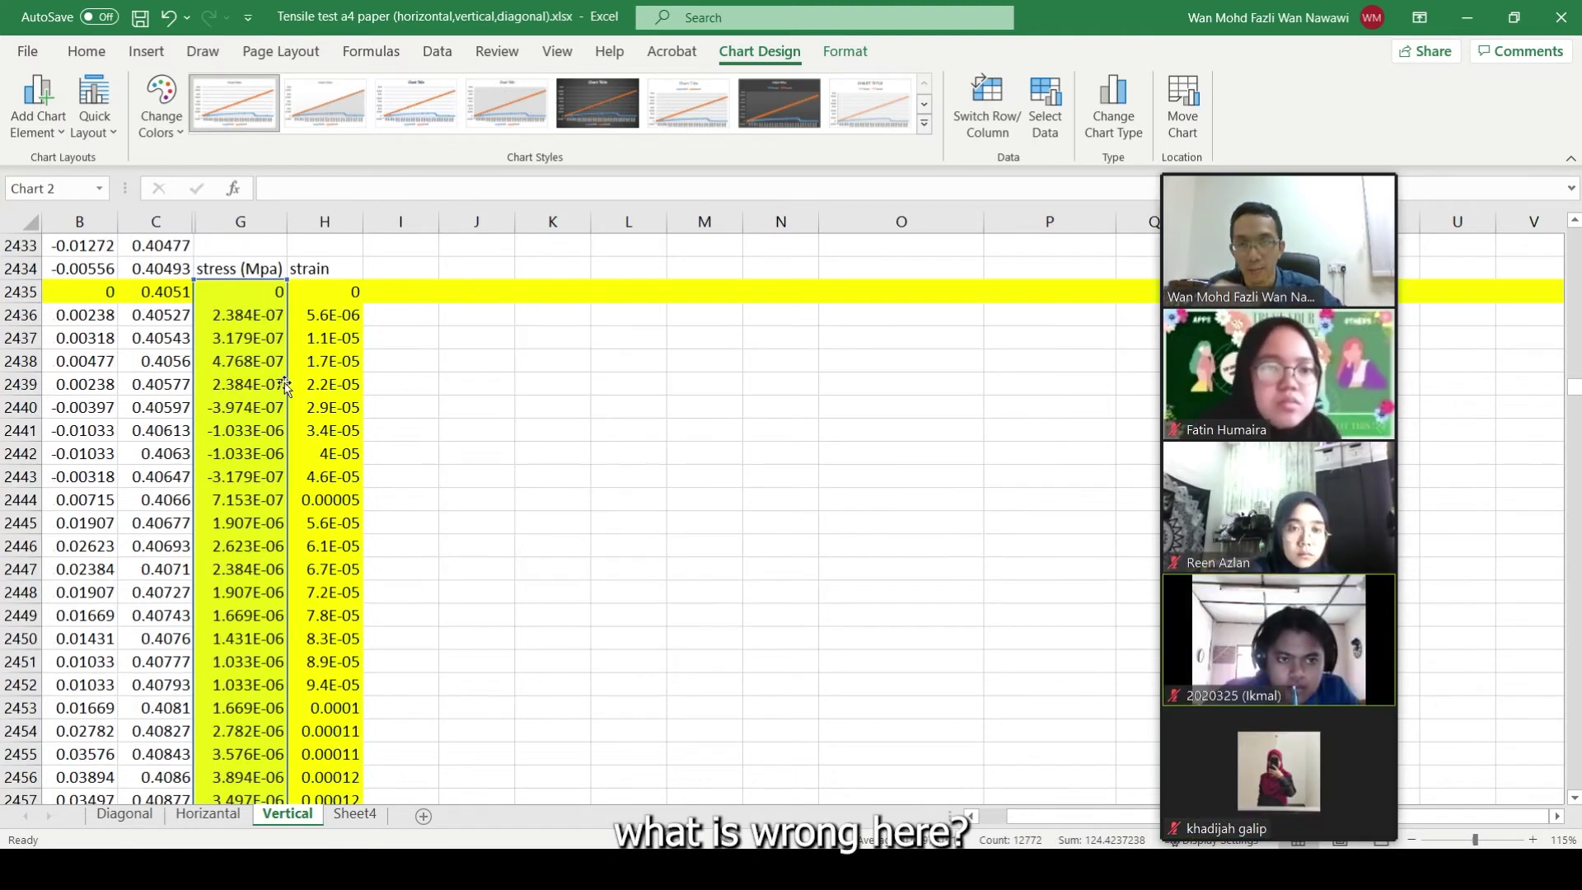
Bracket the whole area denominator in G2435's stress formula, giving =(B2435/((0.1*10^-3)*(10*10^-3)))/(10^6), and fill it down the stress column
click(241, 291)
click(394, 190)
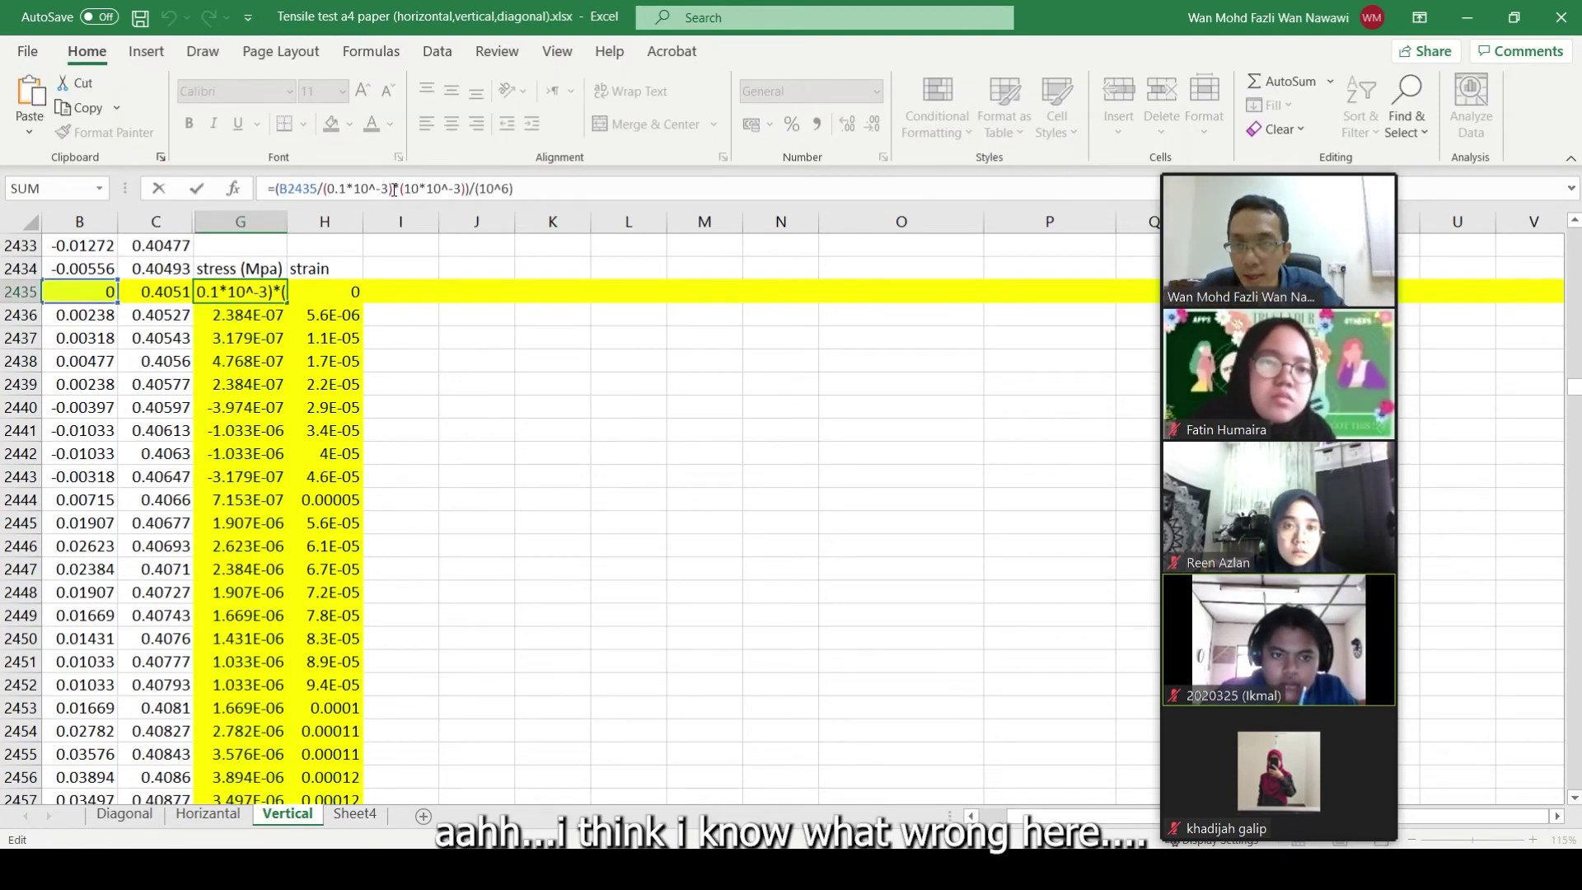
click(345, 189)
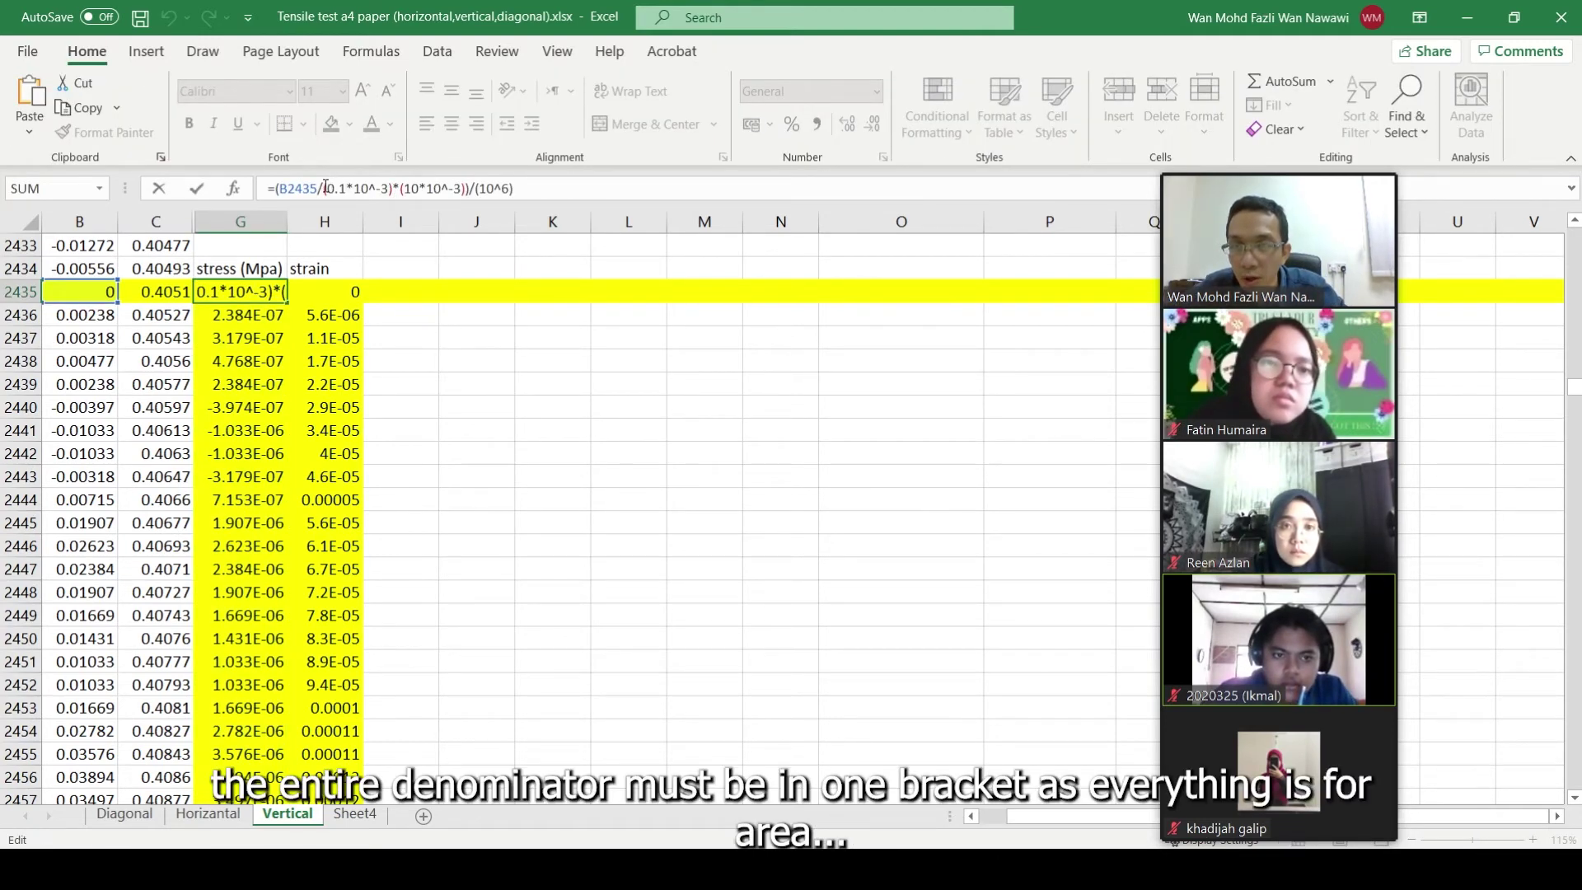
click(464, 189)
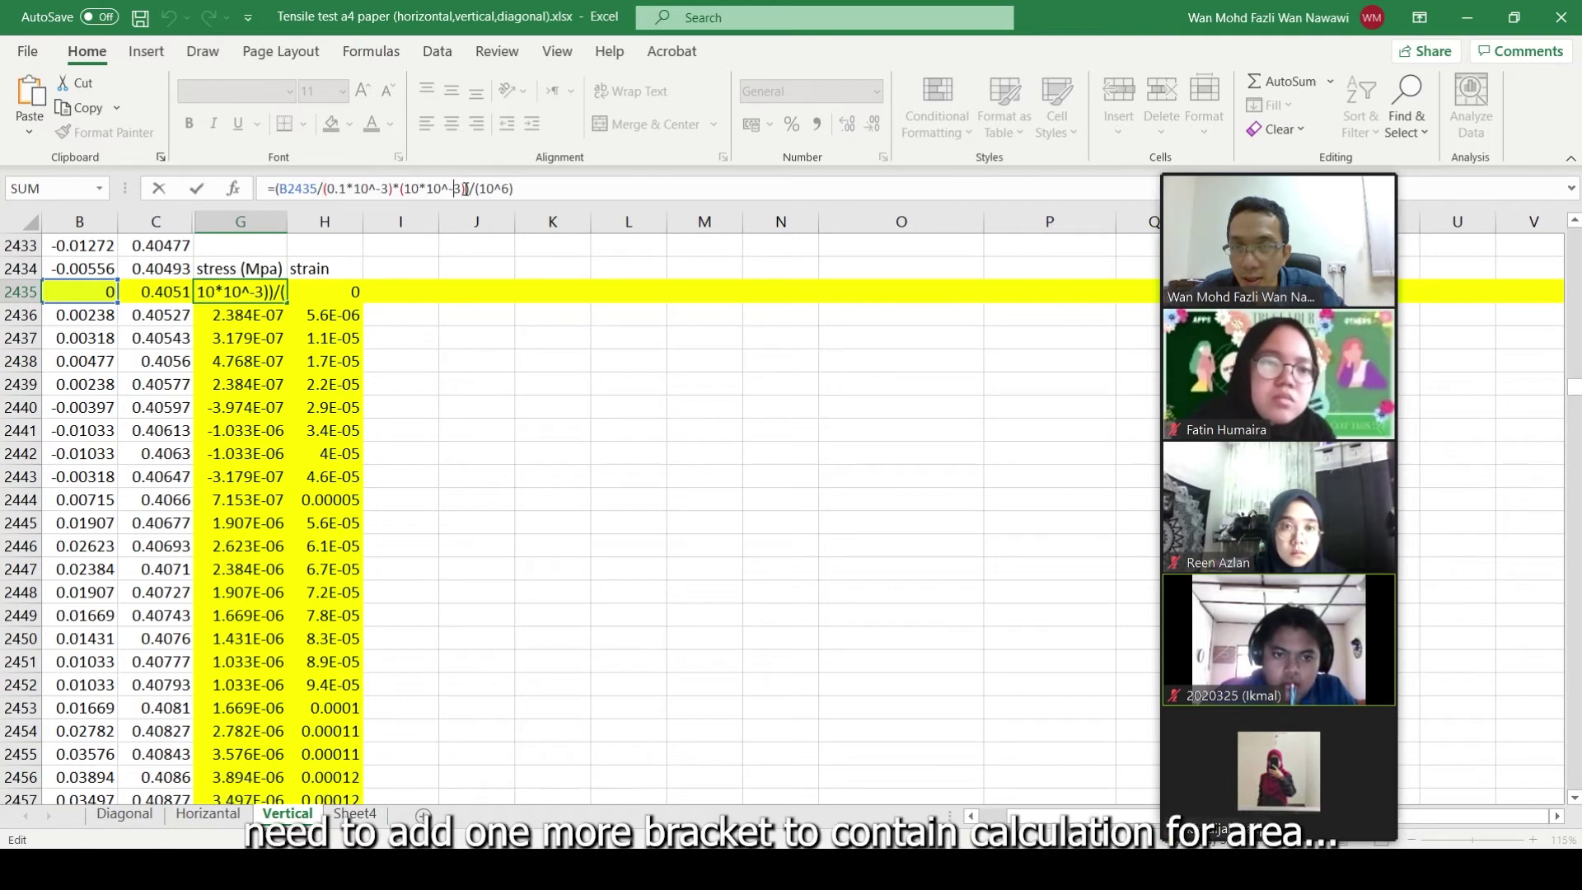
text())
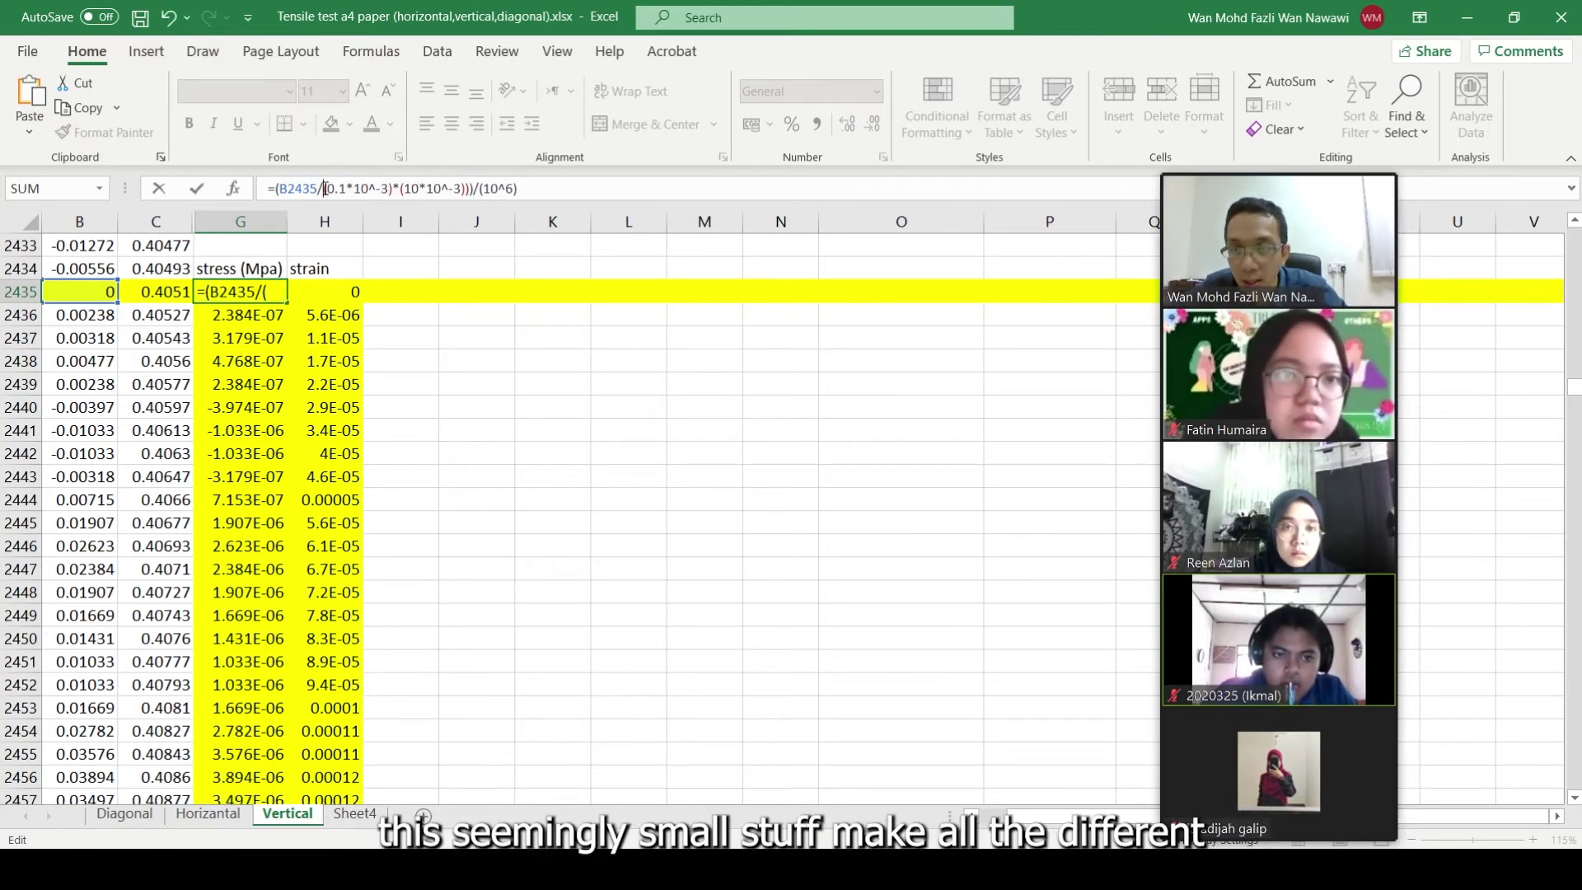
click(467, 189)
key(BackSpace)
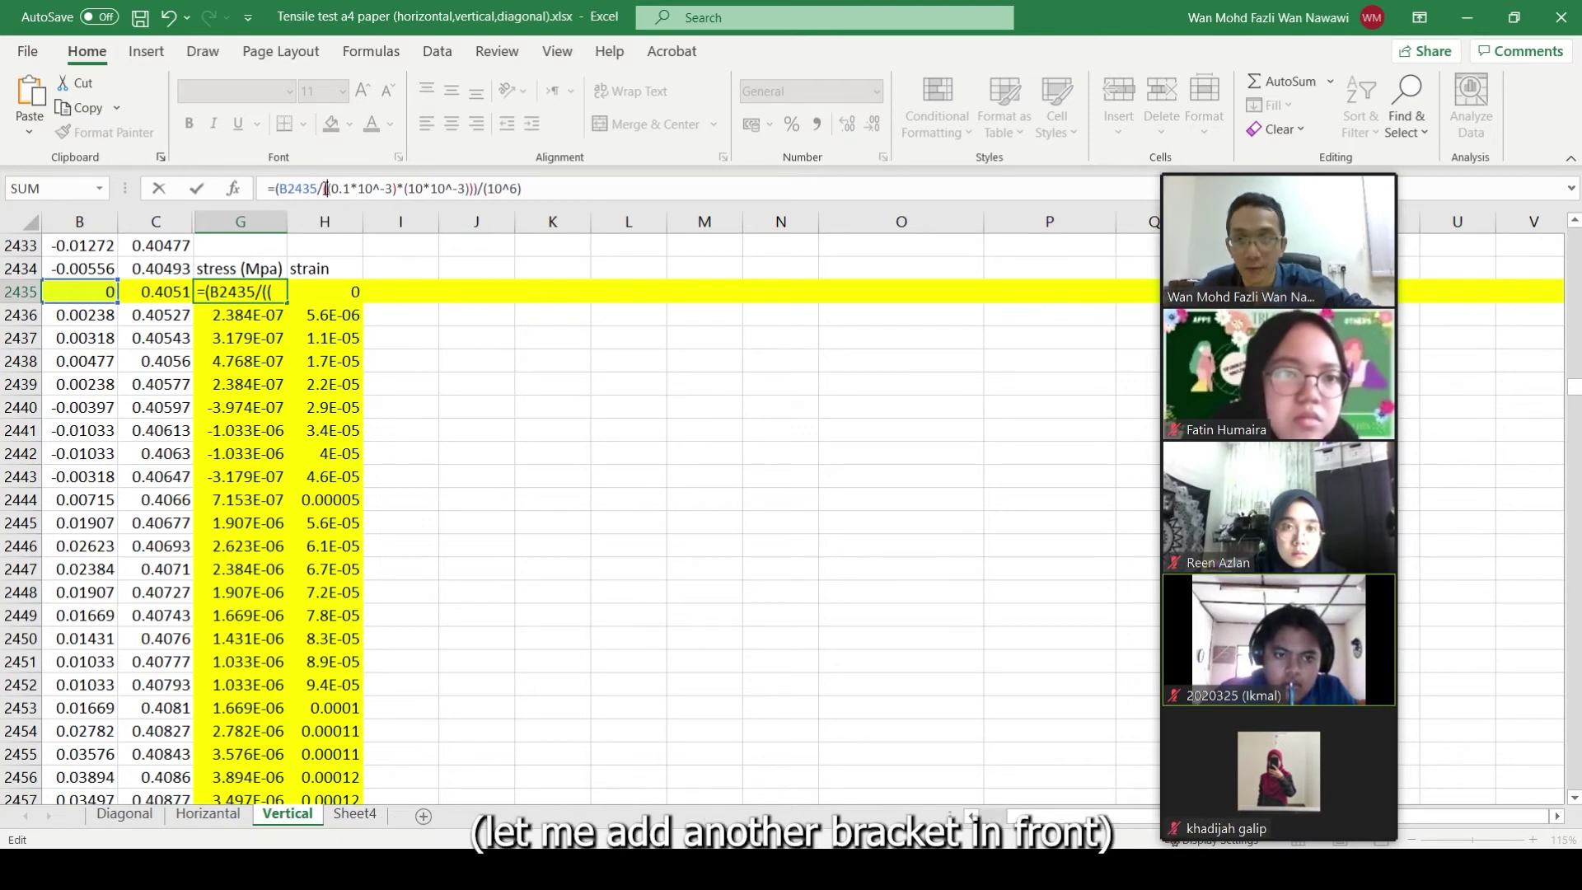
key(Return)
click(272, 294)
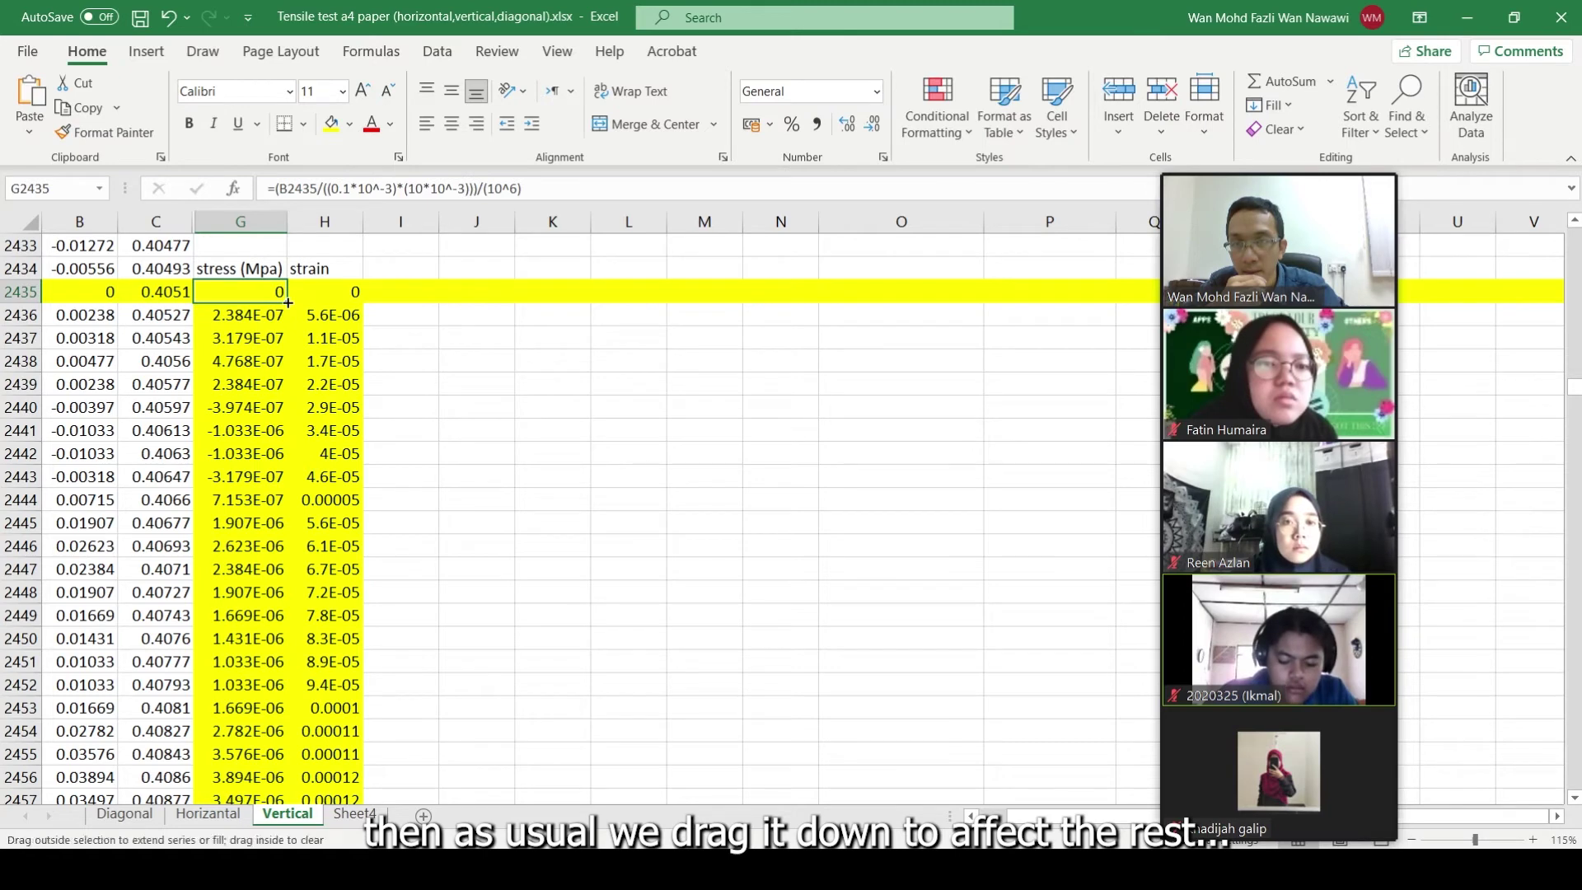
double_click(288, 303)
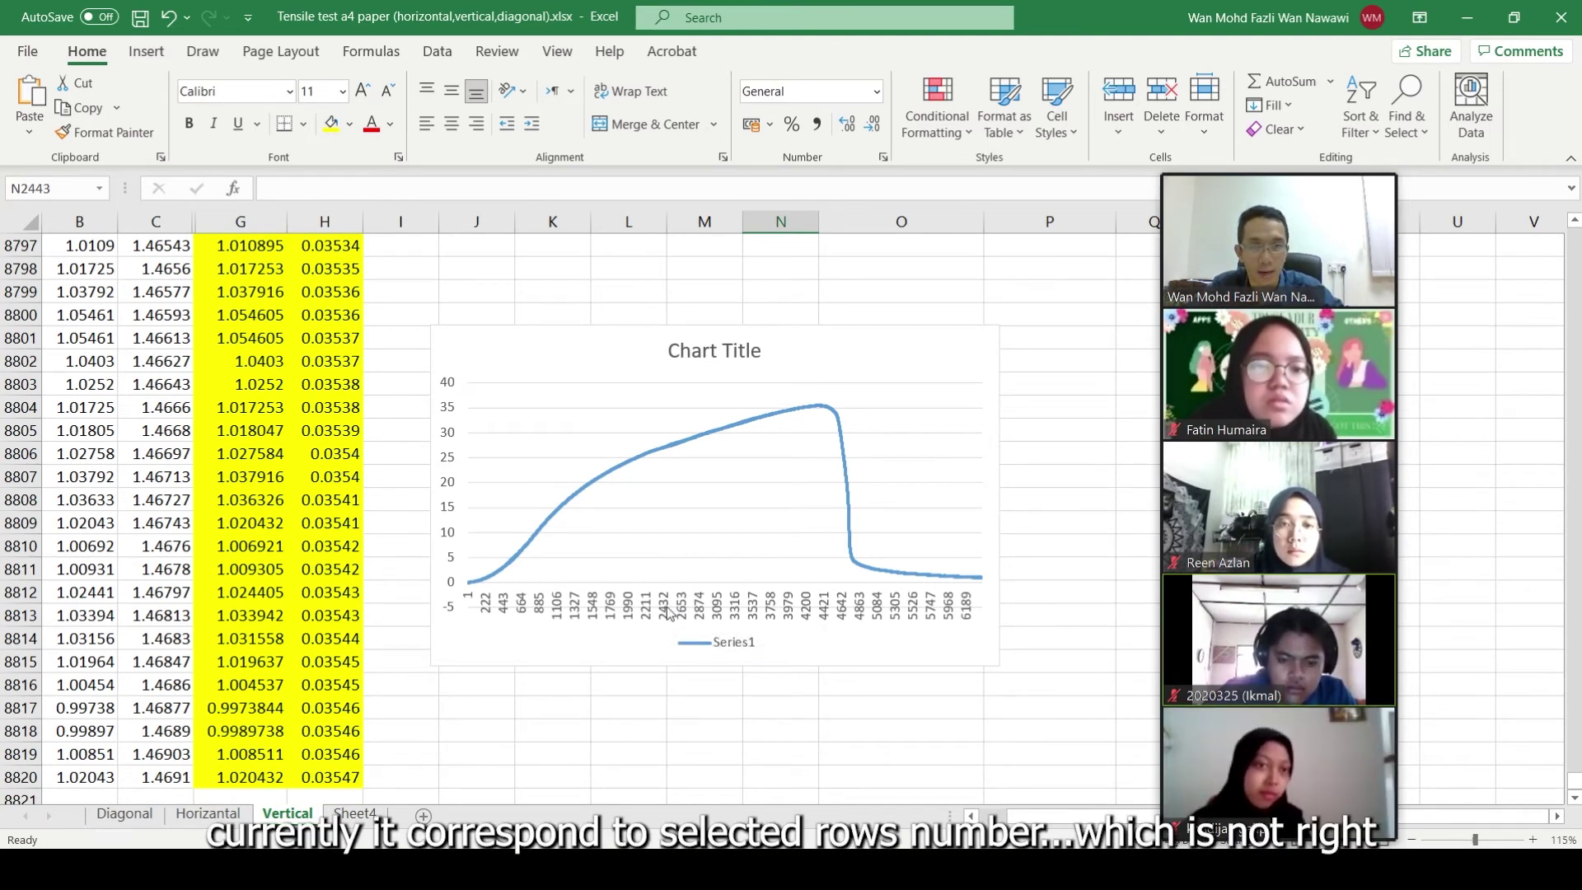
Set the chart's horizontal axis labels to the strain values in H2435:H8820 of the Vertical sheet
click(959, 498)
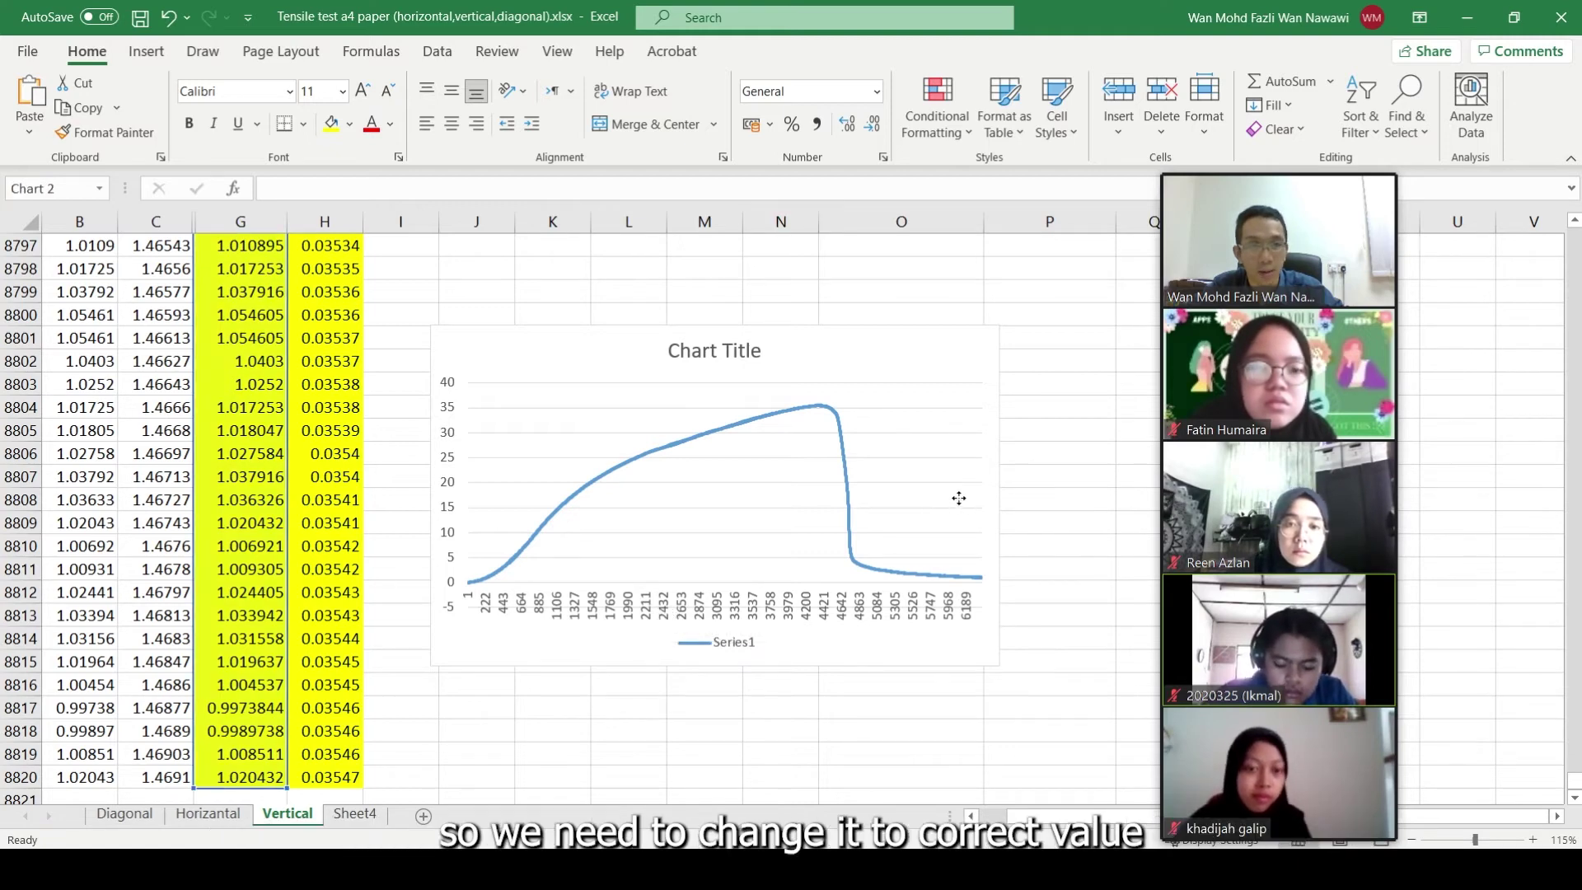
click(1026, 416)
click(1238, 834)
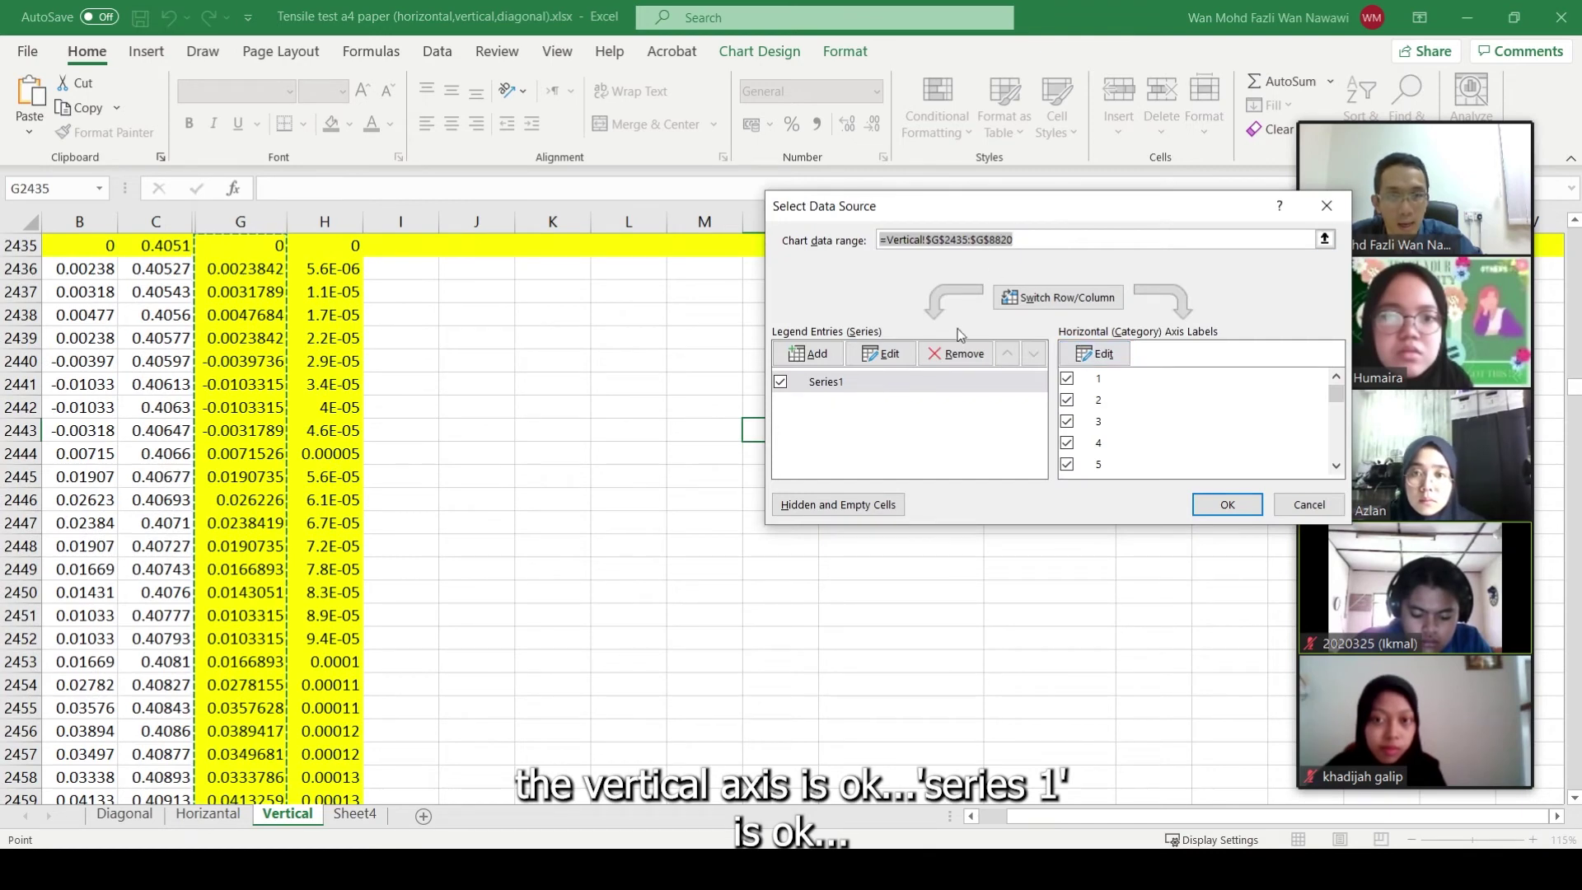
click(1104, 356)
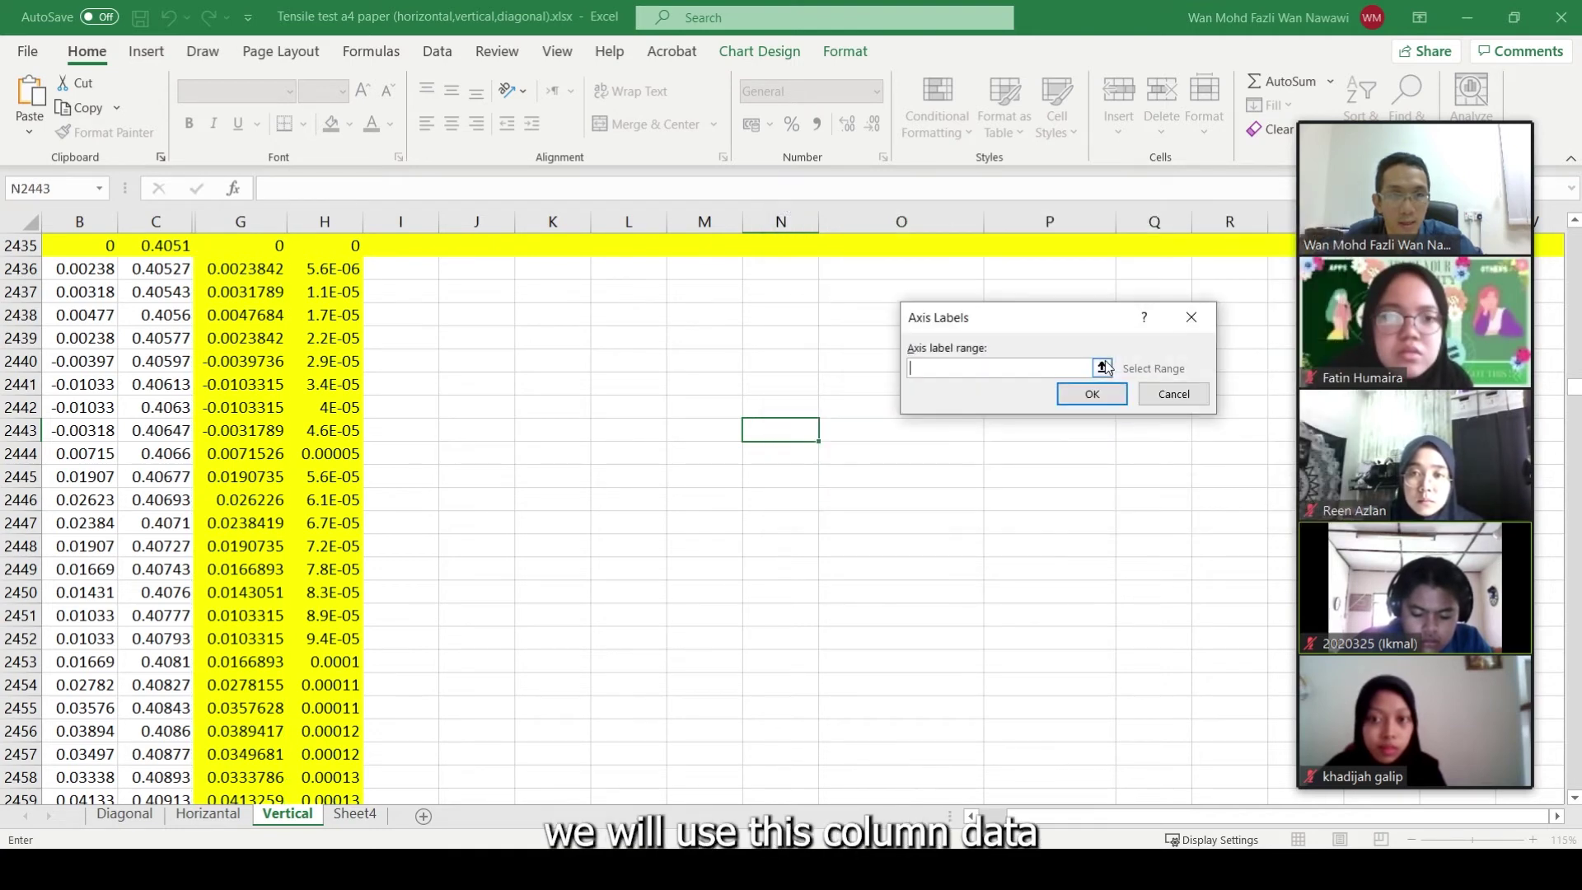
click(340, 245)
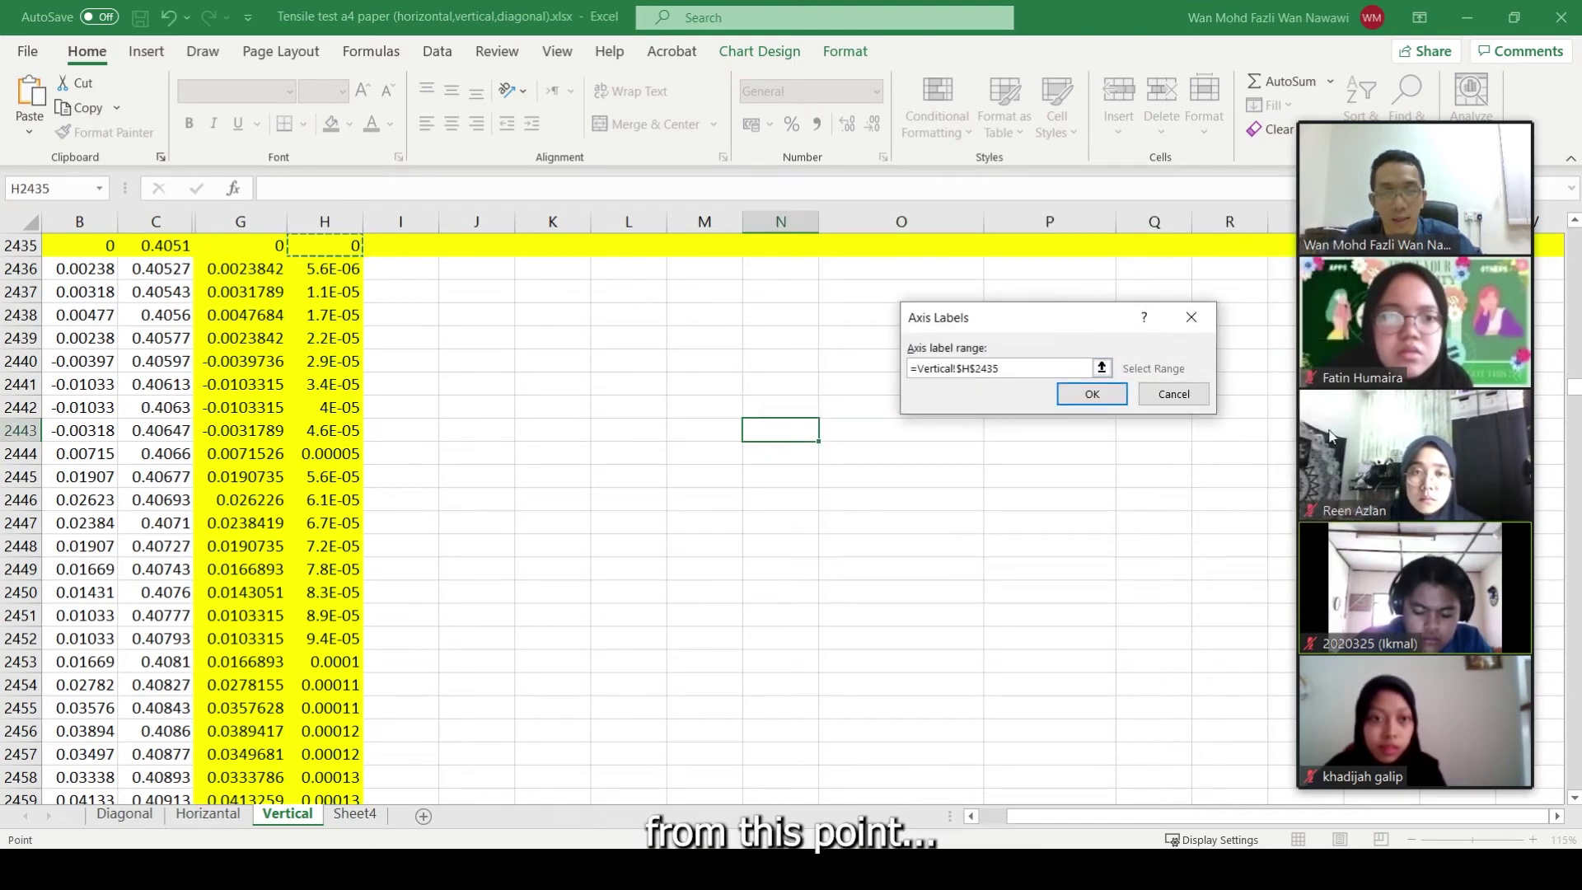
drag(1576, 391, 1576, 797)
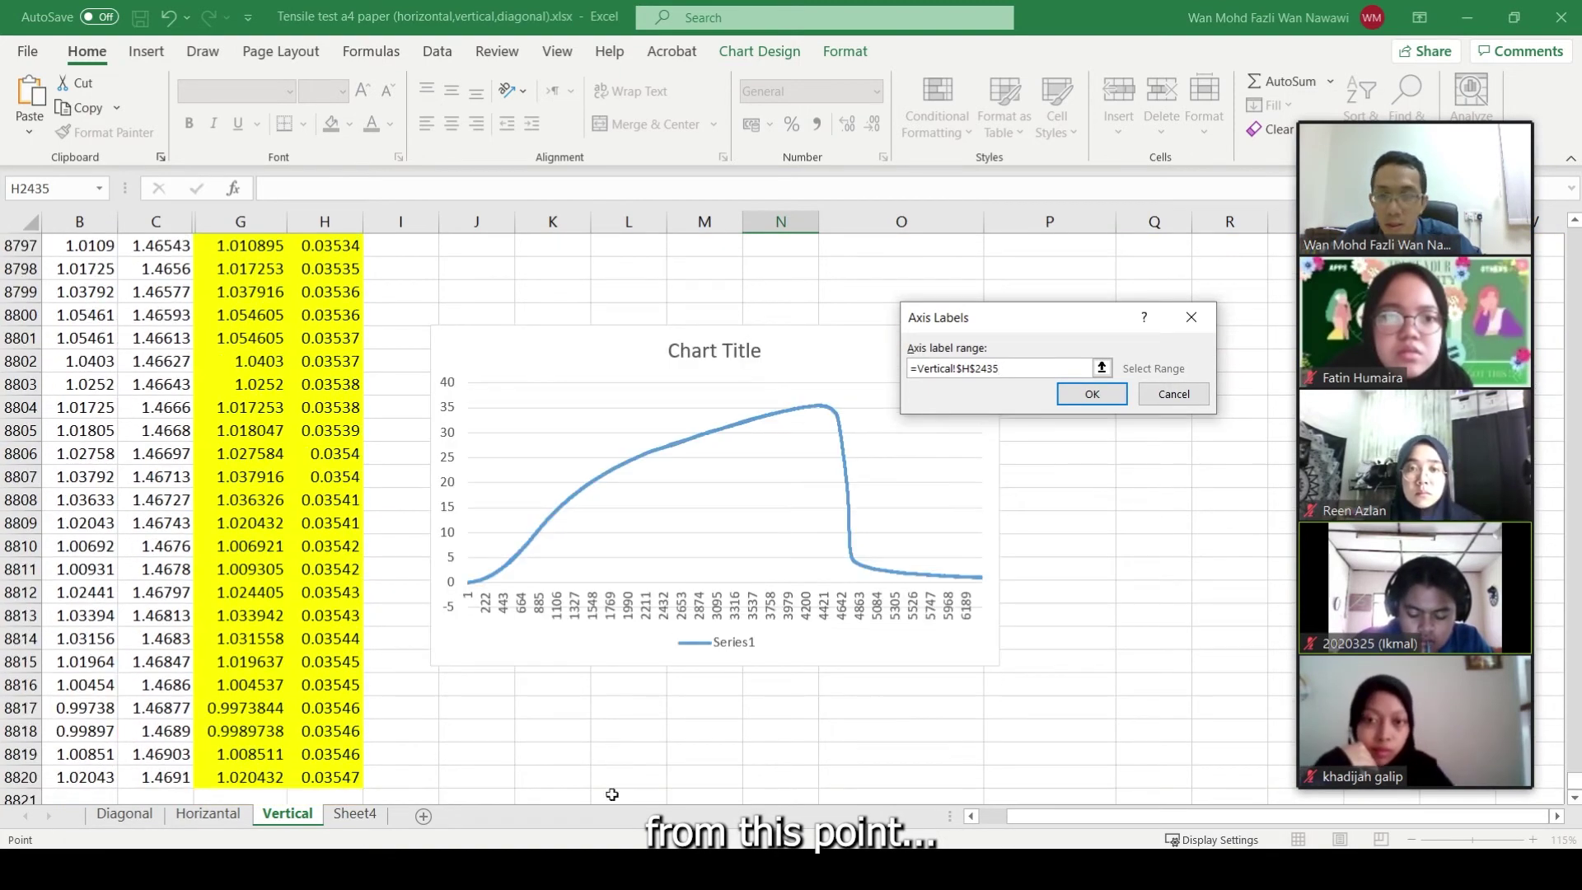
shift+click(342, 779)
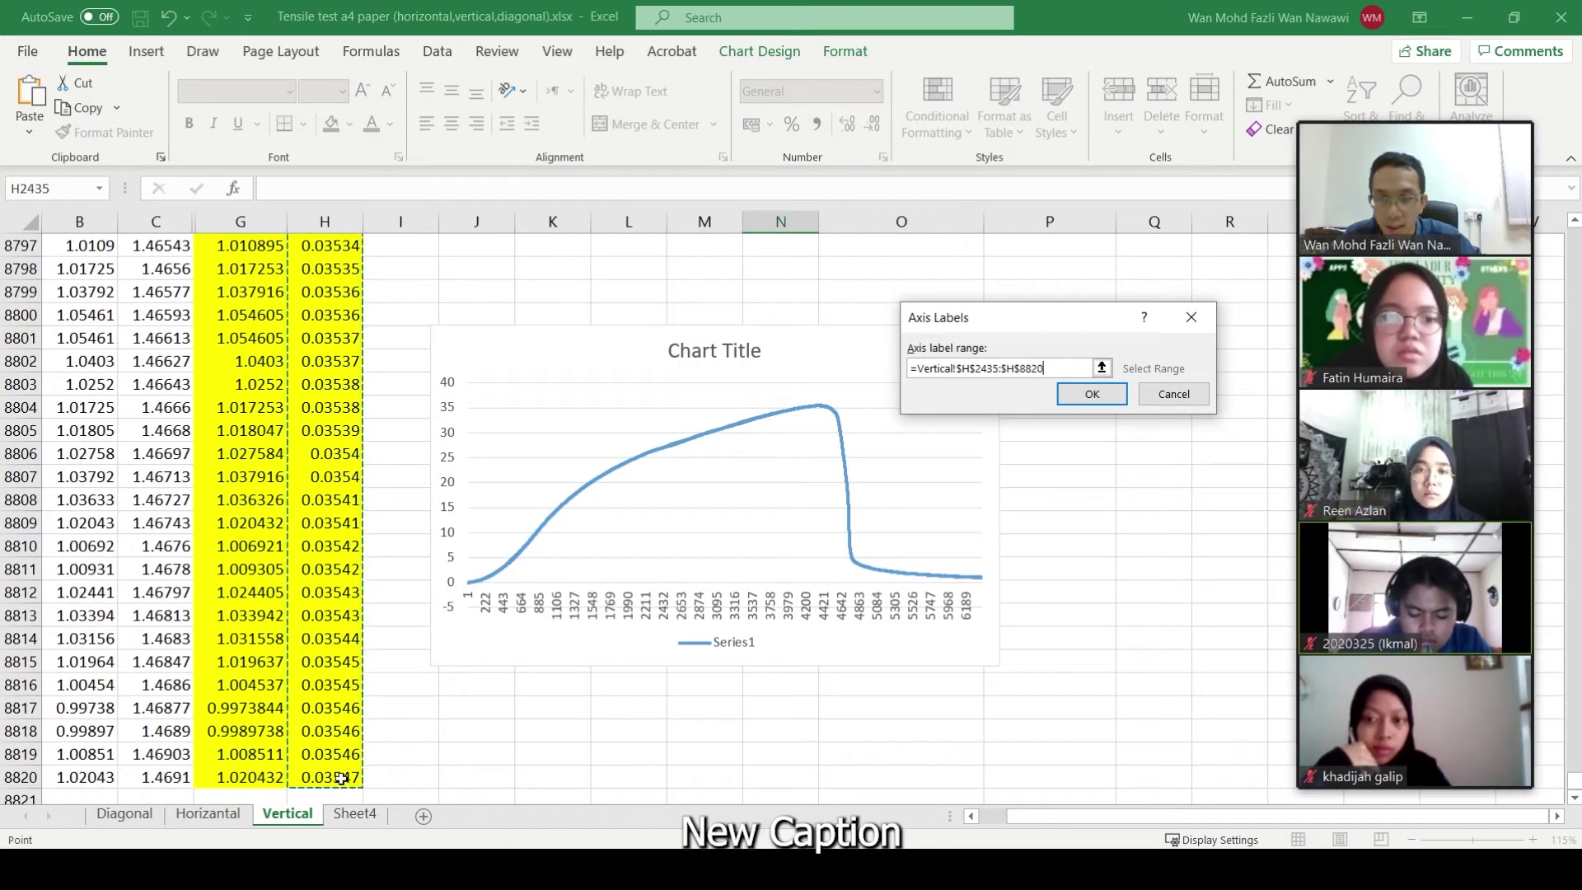
click(1093, 395)
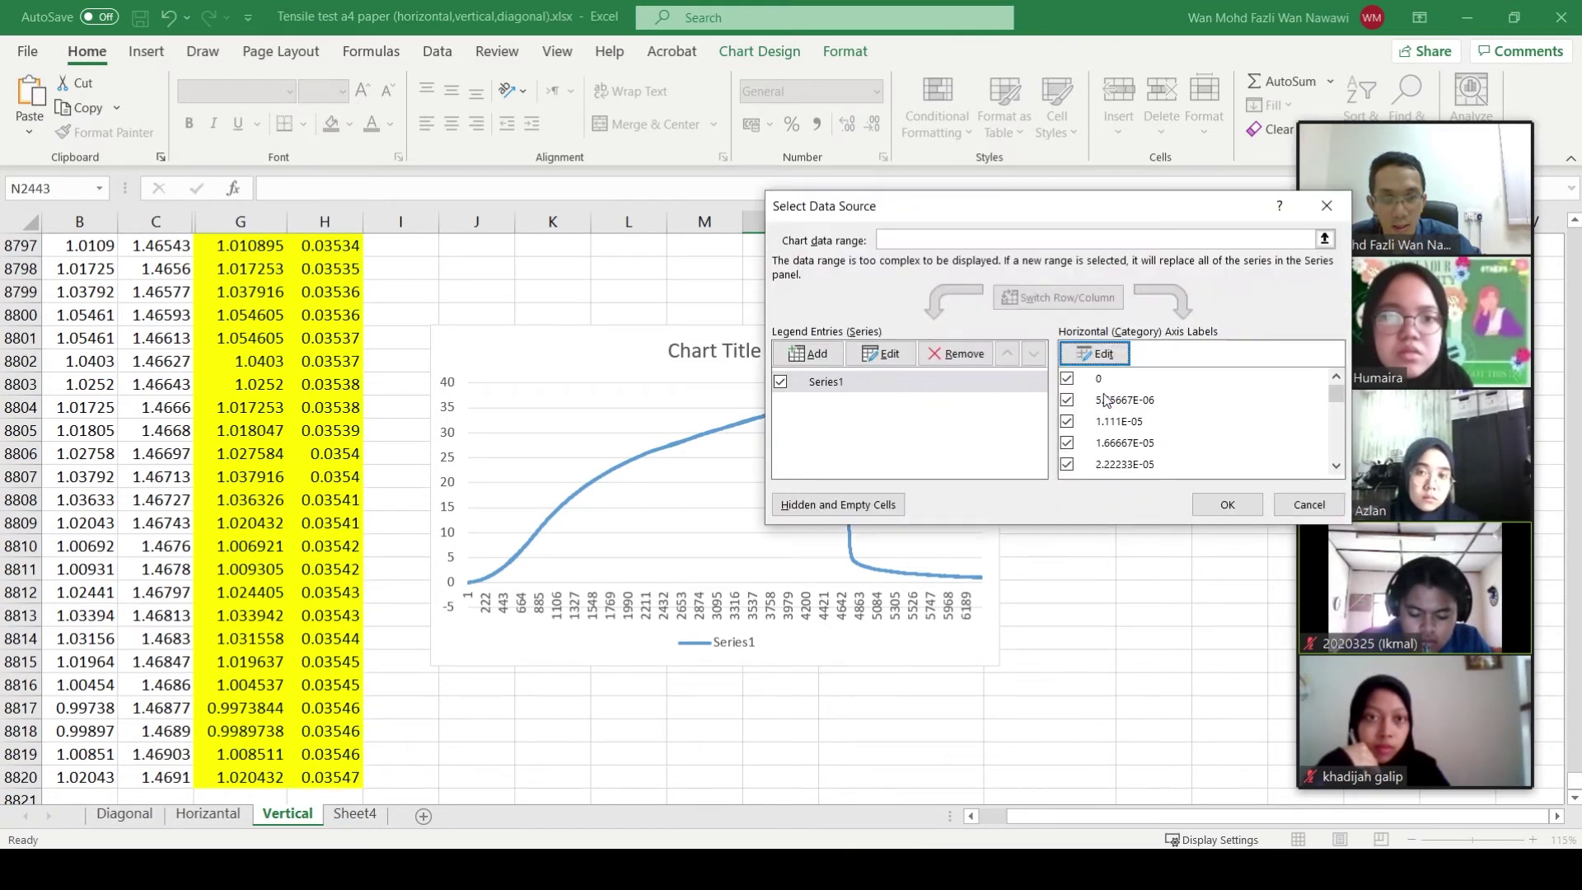
click(1199, 505)
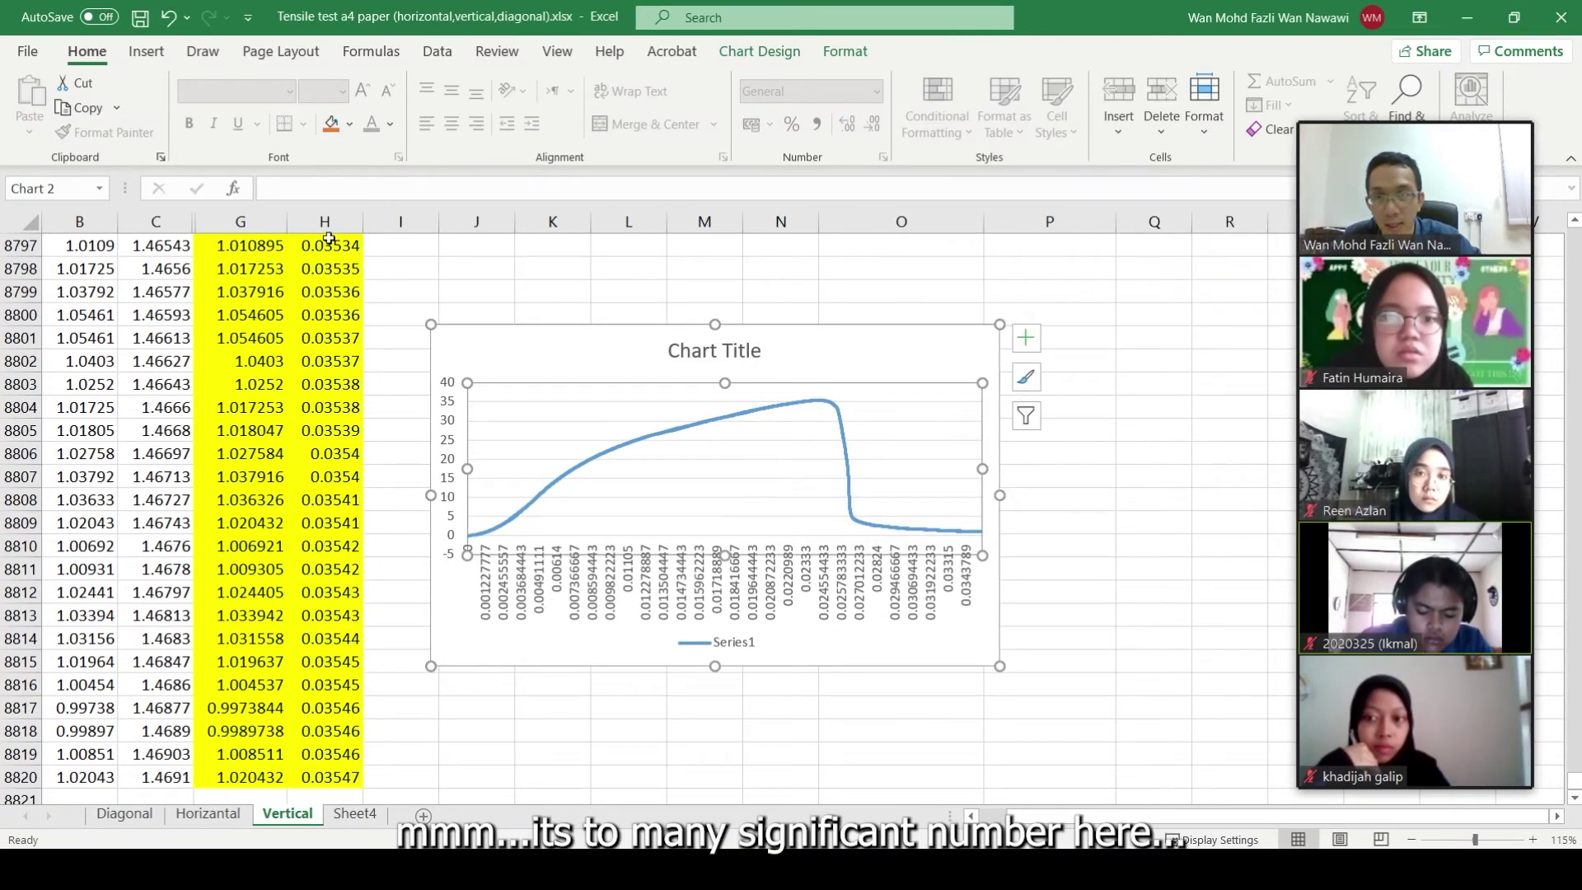
Format strain column H as Number with 2 decimal places
click(326, 221)
right_click(328, 223)
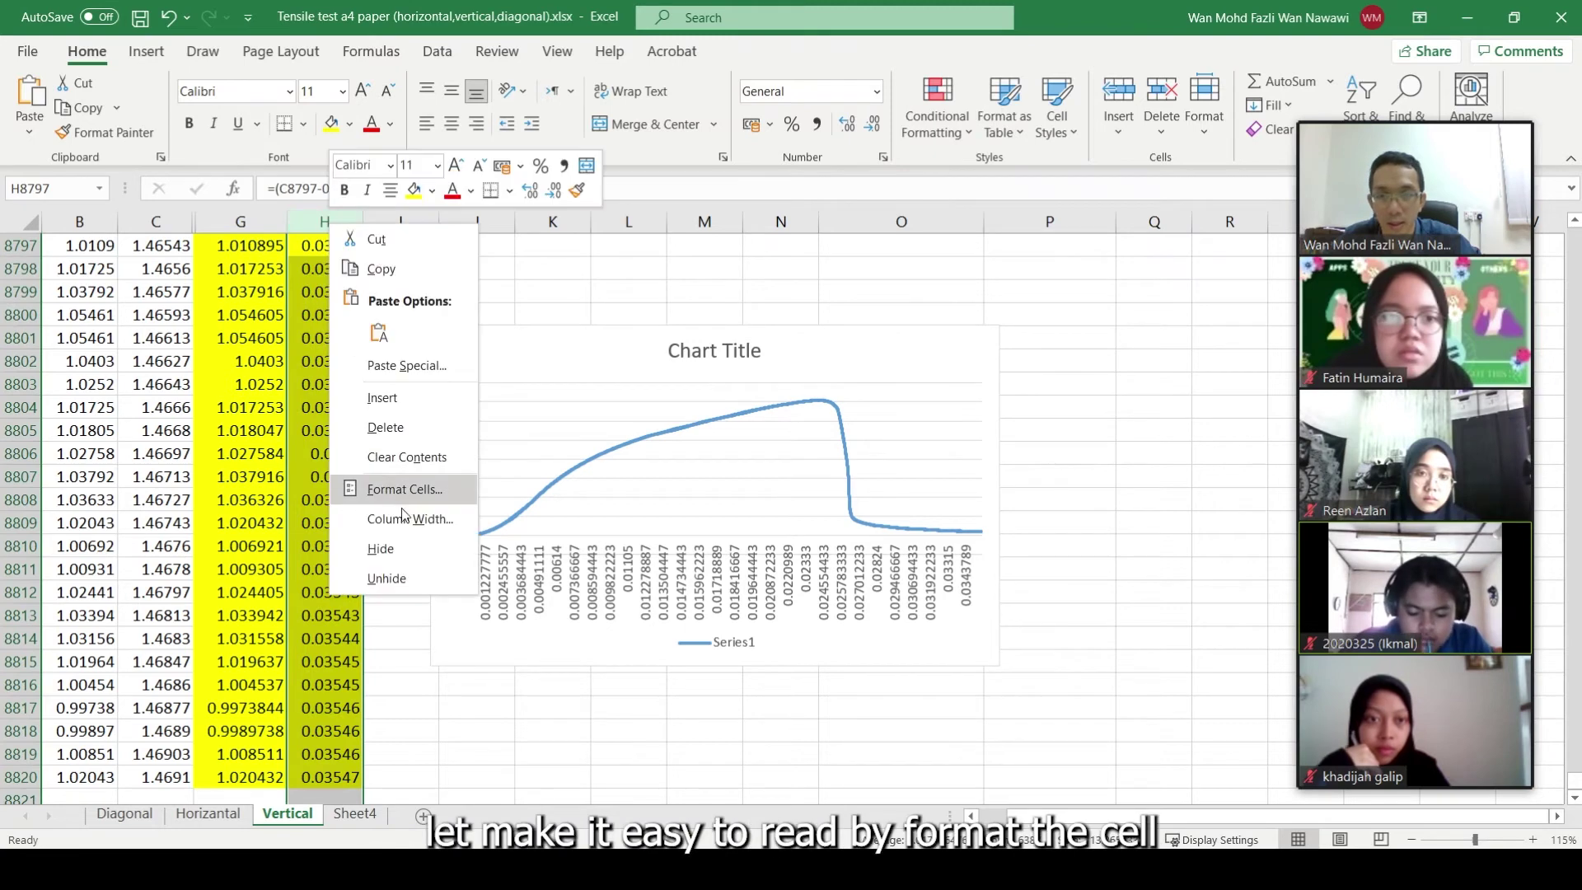
click(418, 489)
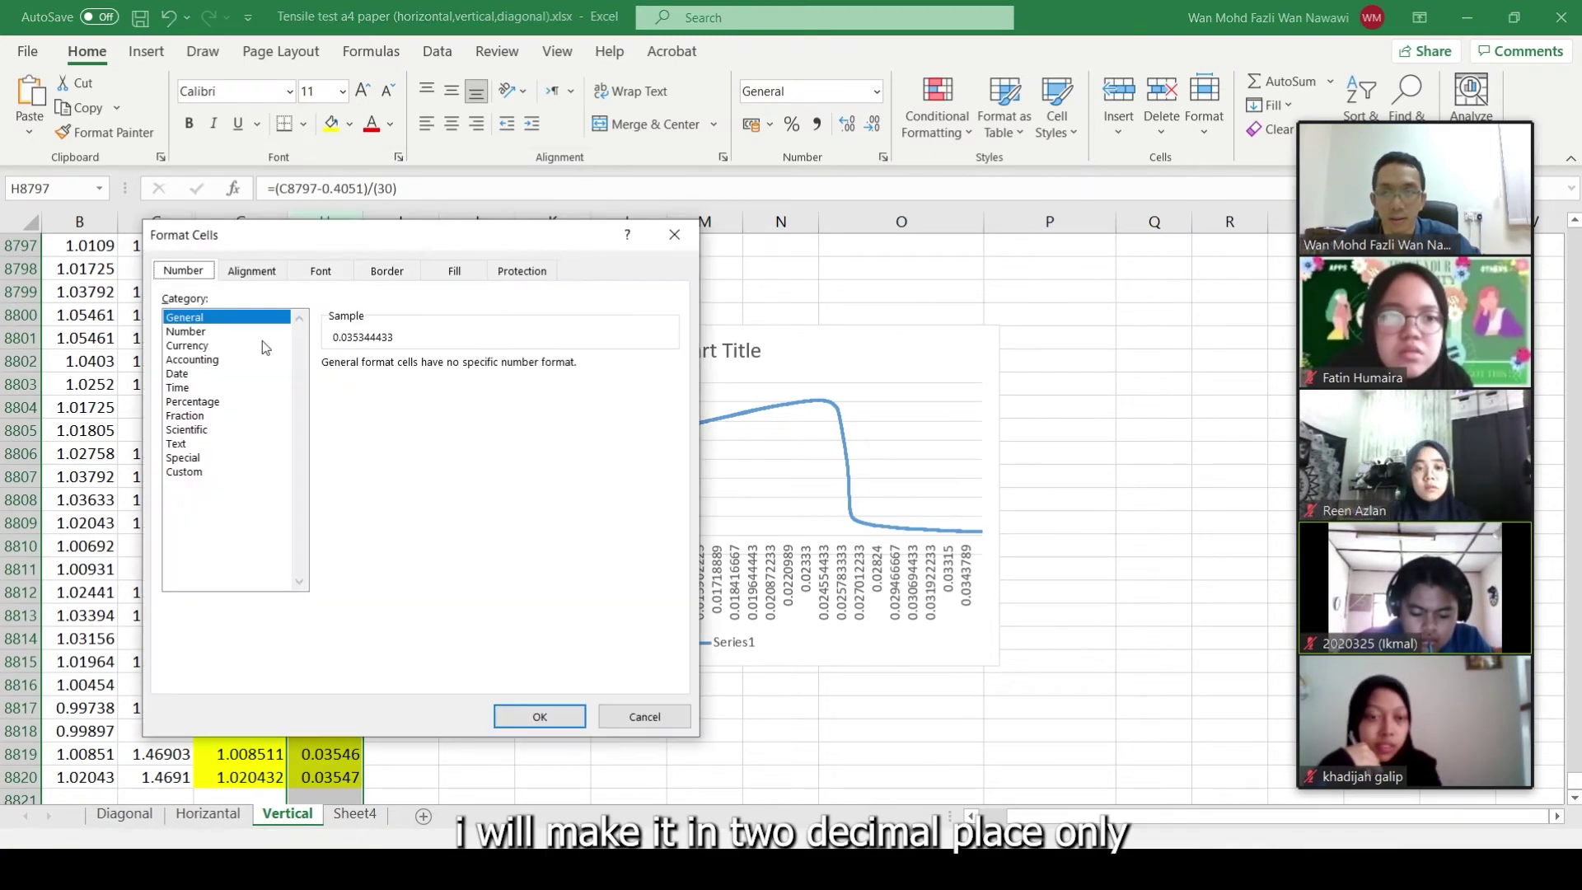
click(239, 332)
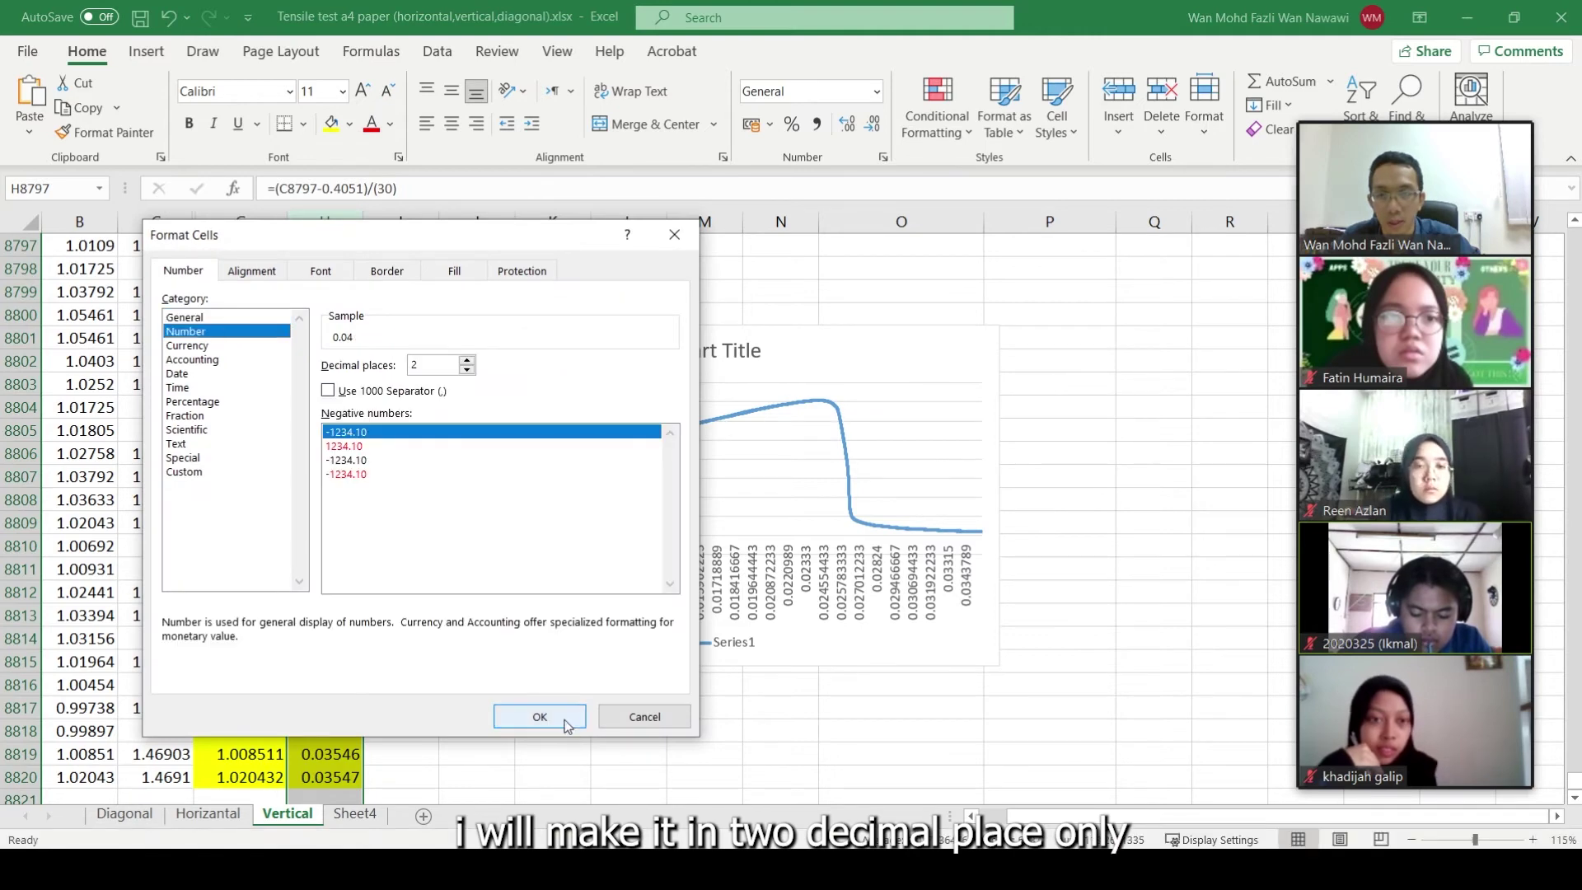
click(537, 716)
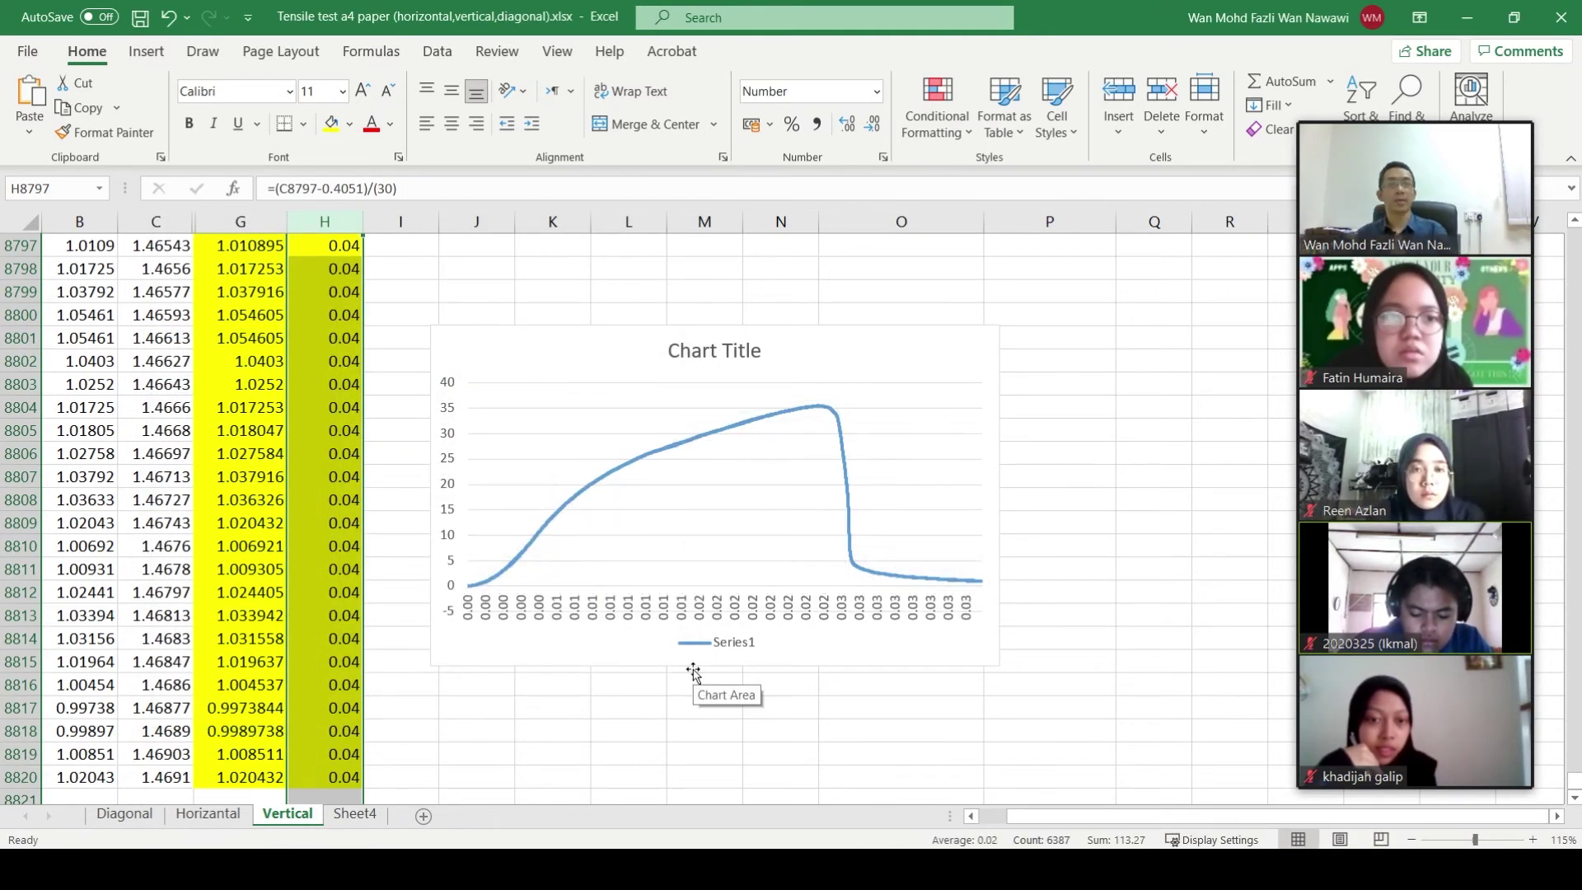
Copy the chart into OneNote and circle the steep straight section of the curve, between about 5 and 20 on the stress axis
key(alt+Tab)
drag(227, 840, 165, 841)
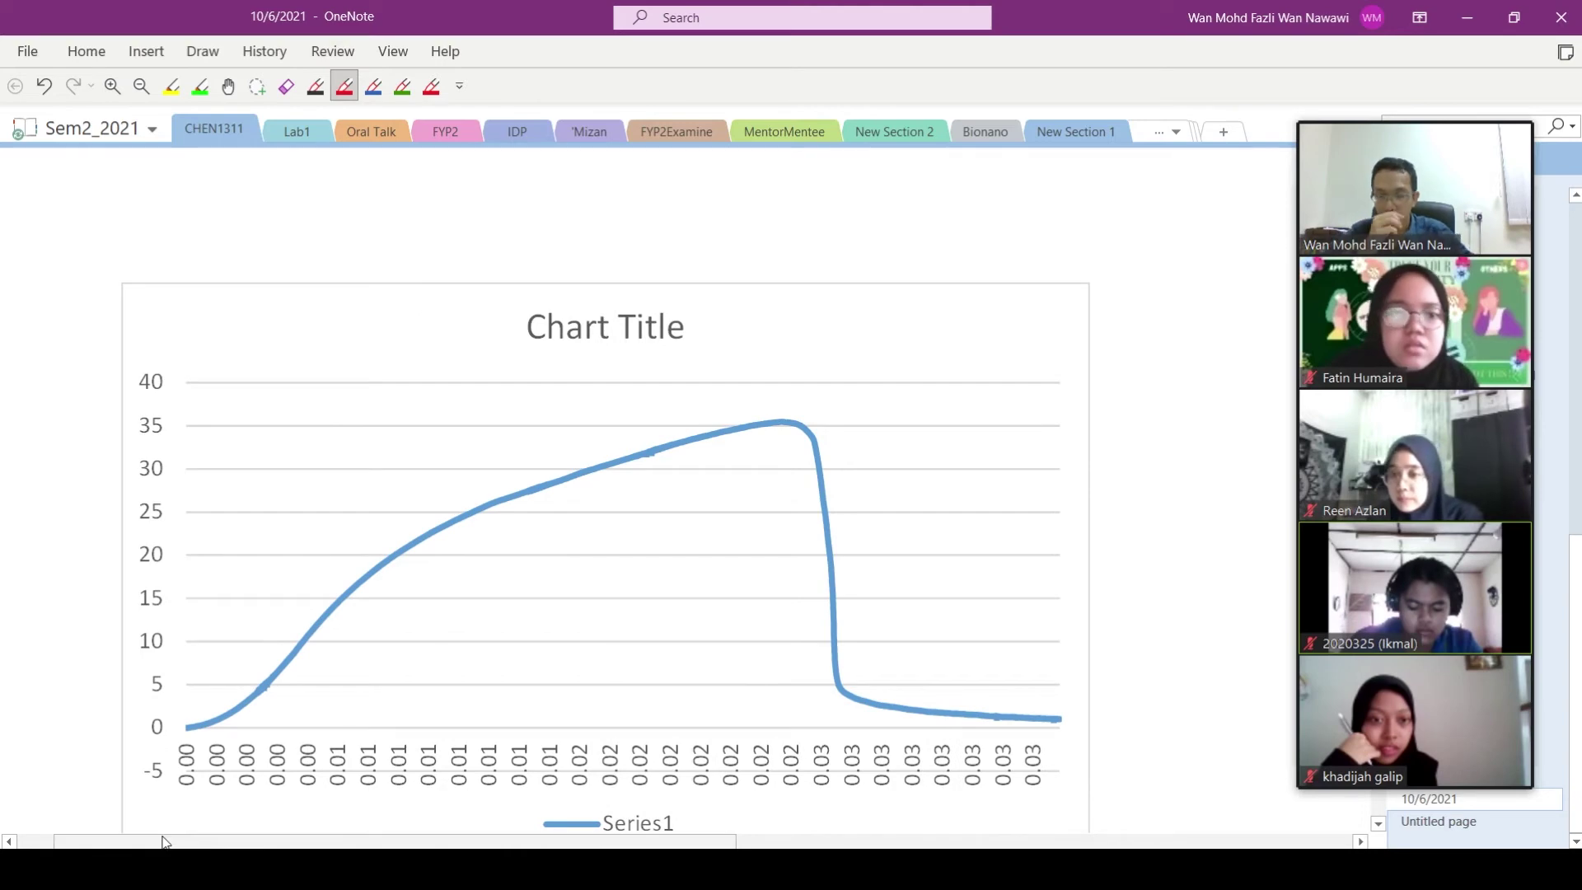
mouse_move(336, 555)
mouse_down()
mouse_move(362, 551)
mouse_move(338, 550)
mouse_up()
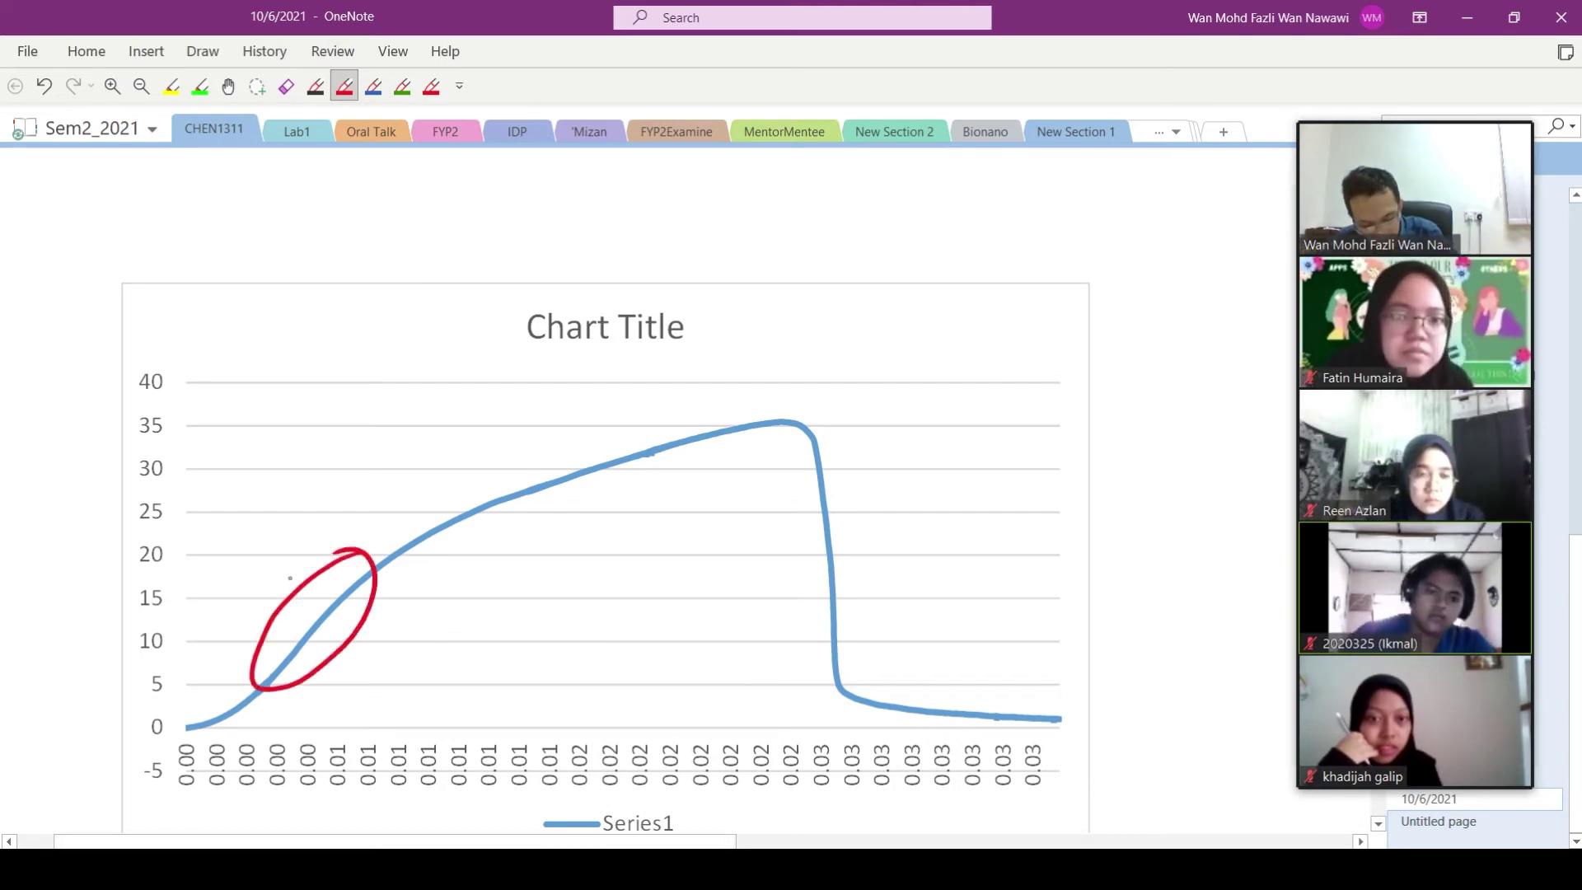
Draw an arrow from the curve's peak across to the stress axis, label that axis MPa, and drop a vertical line to the strain axis
drag(790, 416, 758, 412)
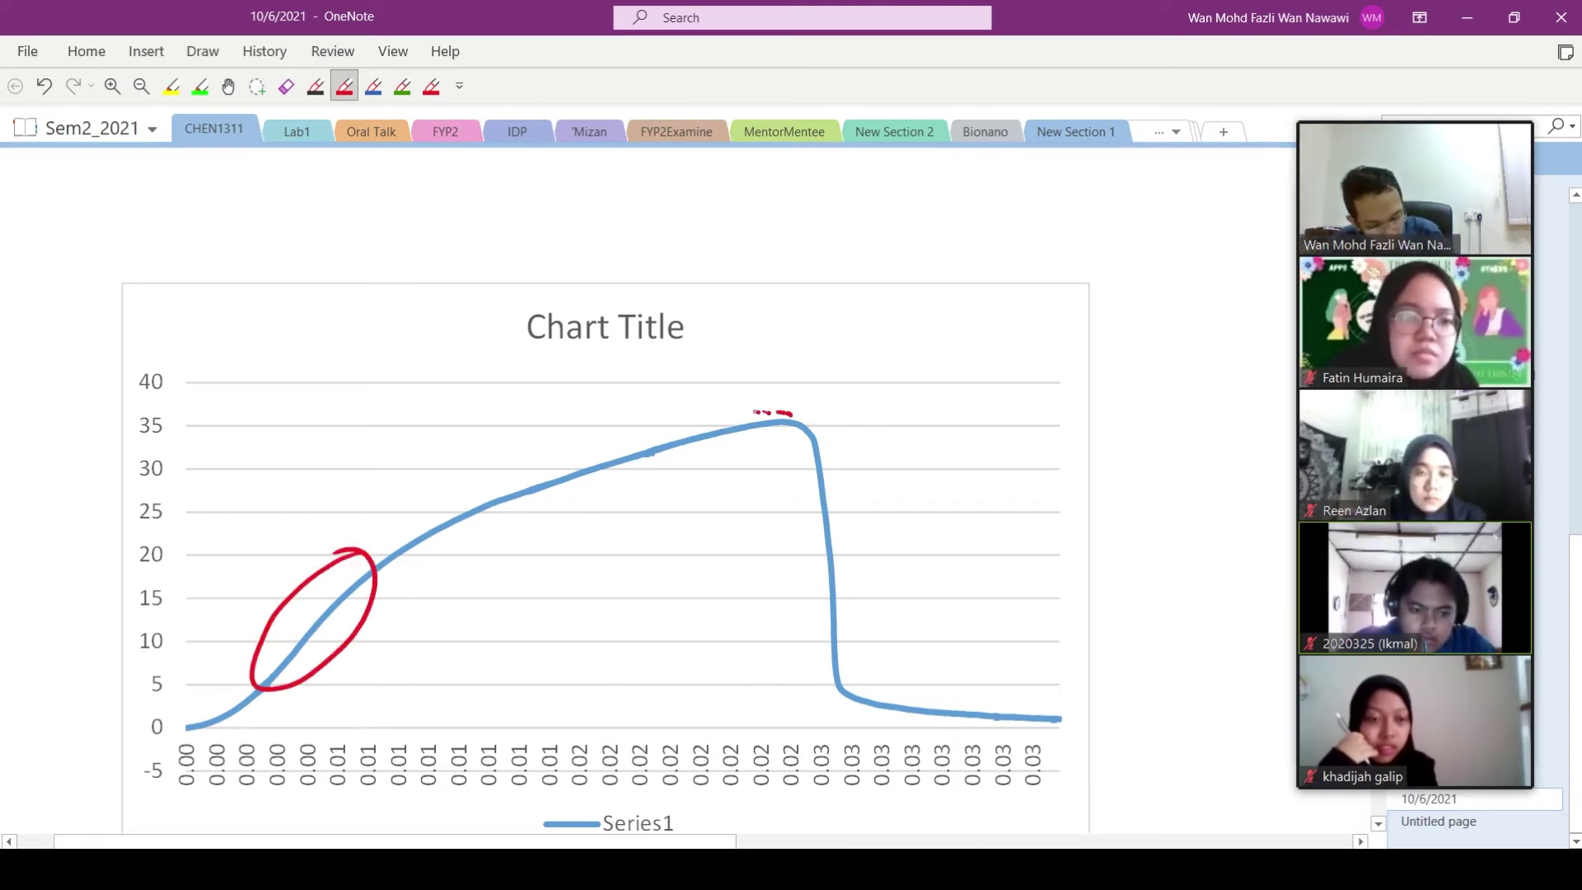
drag(178, 423, 752, 410)
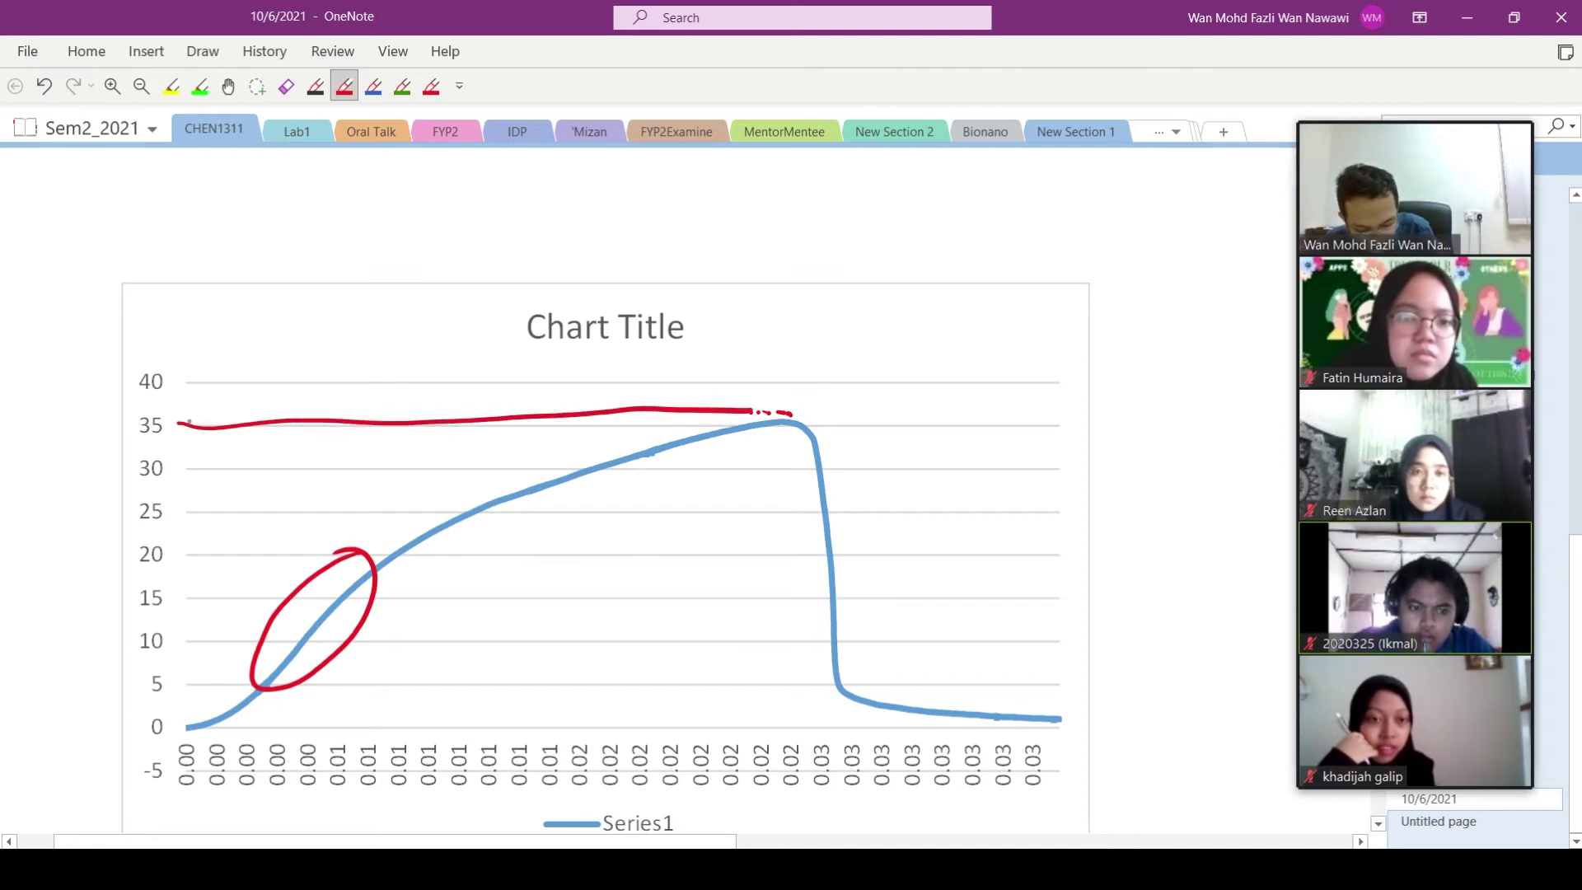
drag(139, 346, 193, 323)
drag(808, 431, 806, 749)
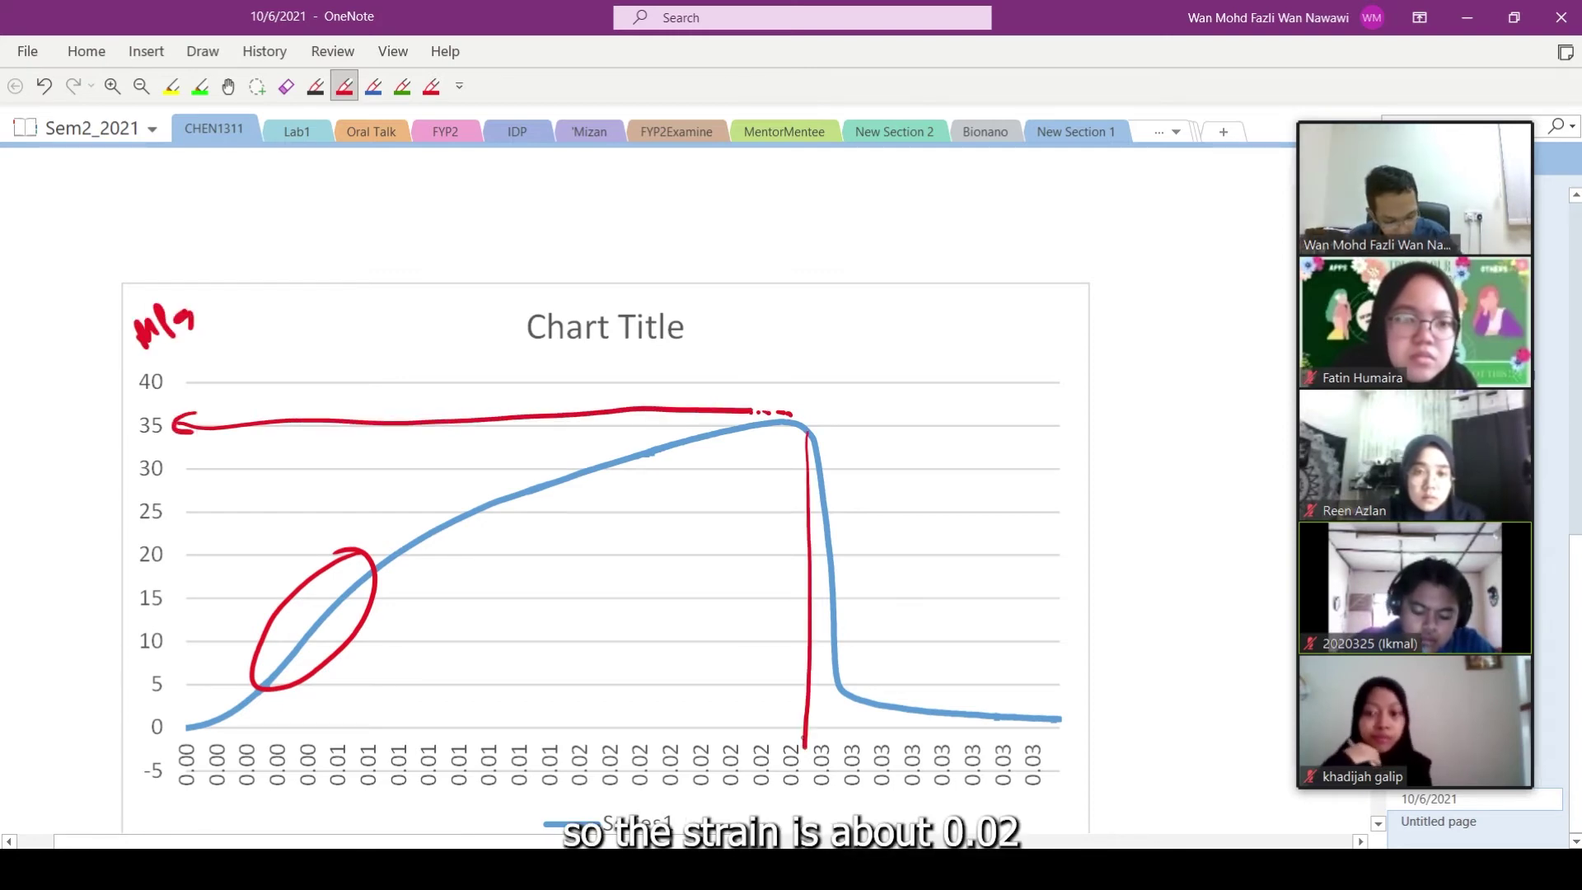
key(Escape)
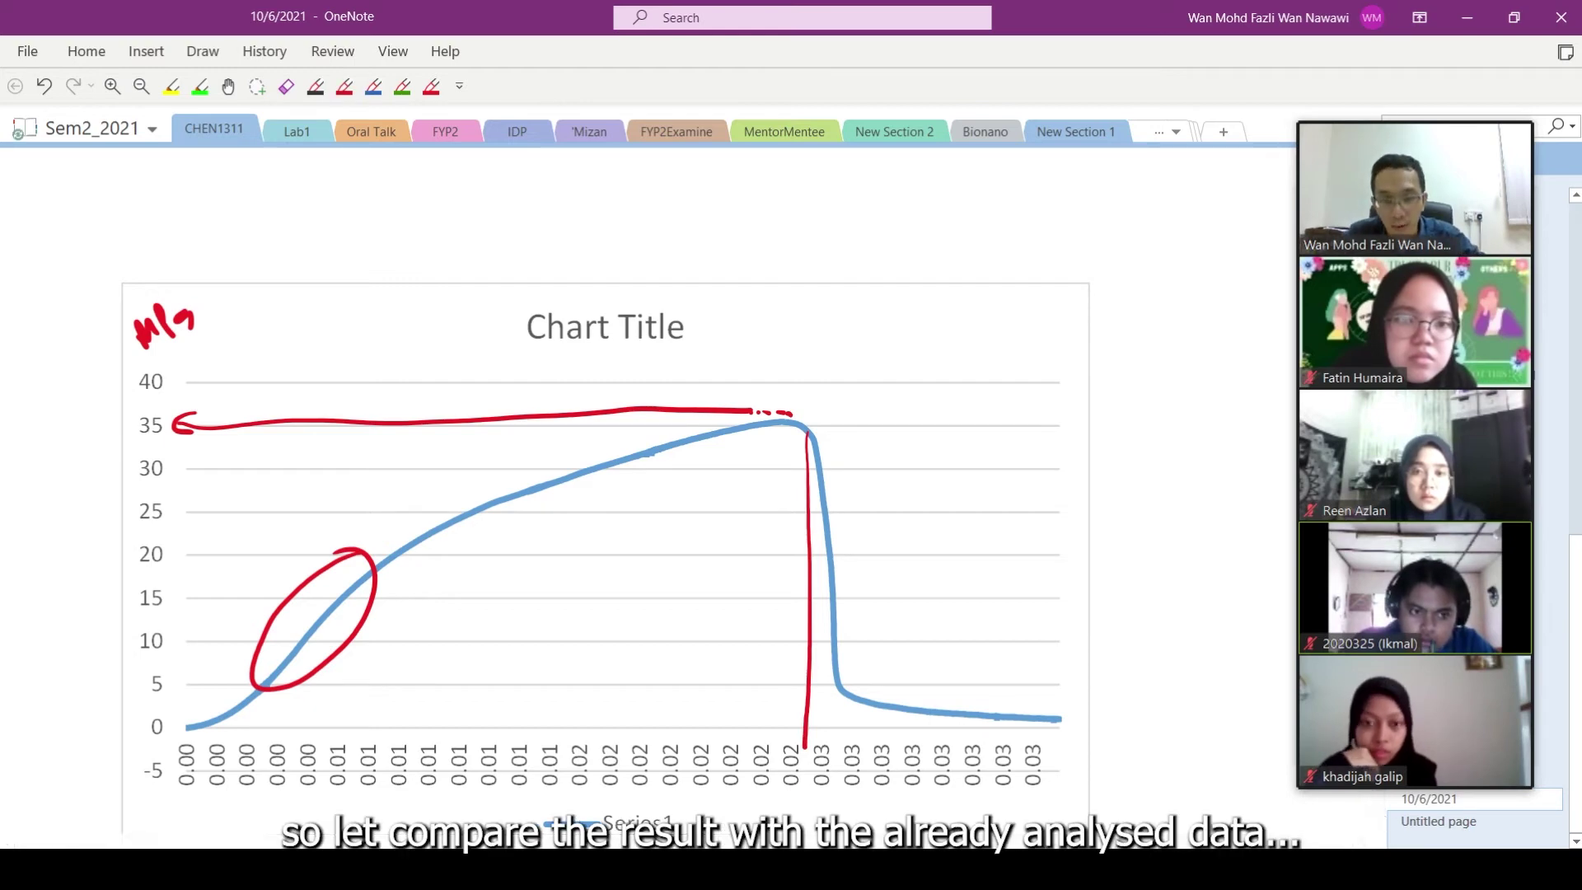
Back in Excel, examine sample 2's tensile strength and elongation at break in Sheet4's vertical summary for comparison with the chart
key(alt+Tab)
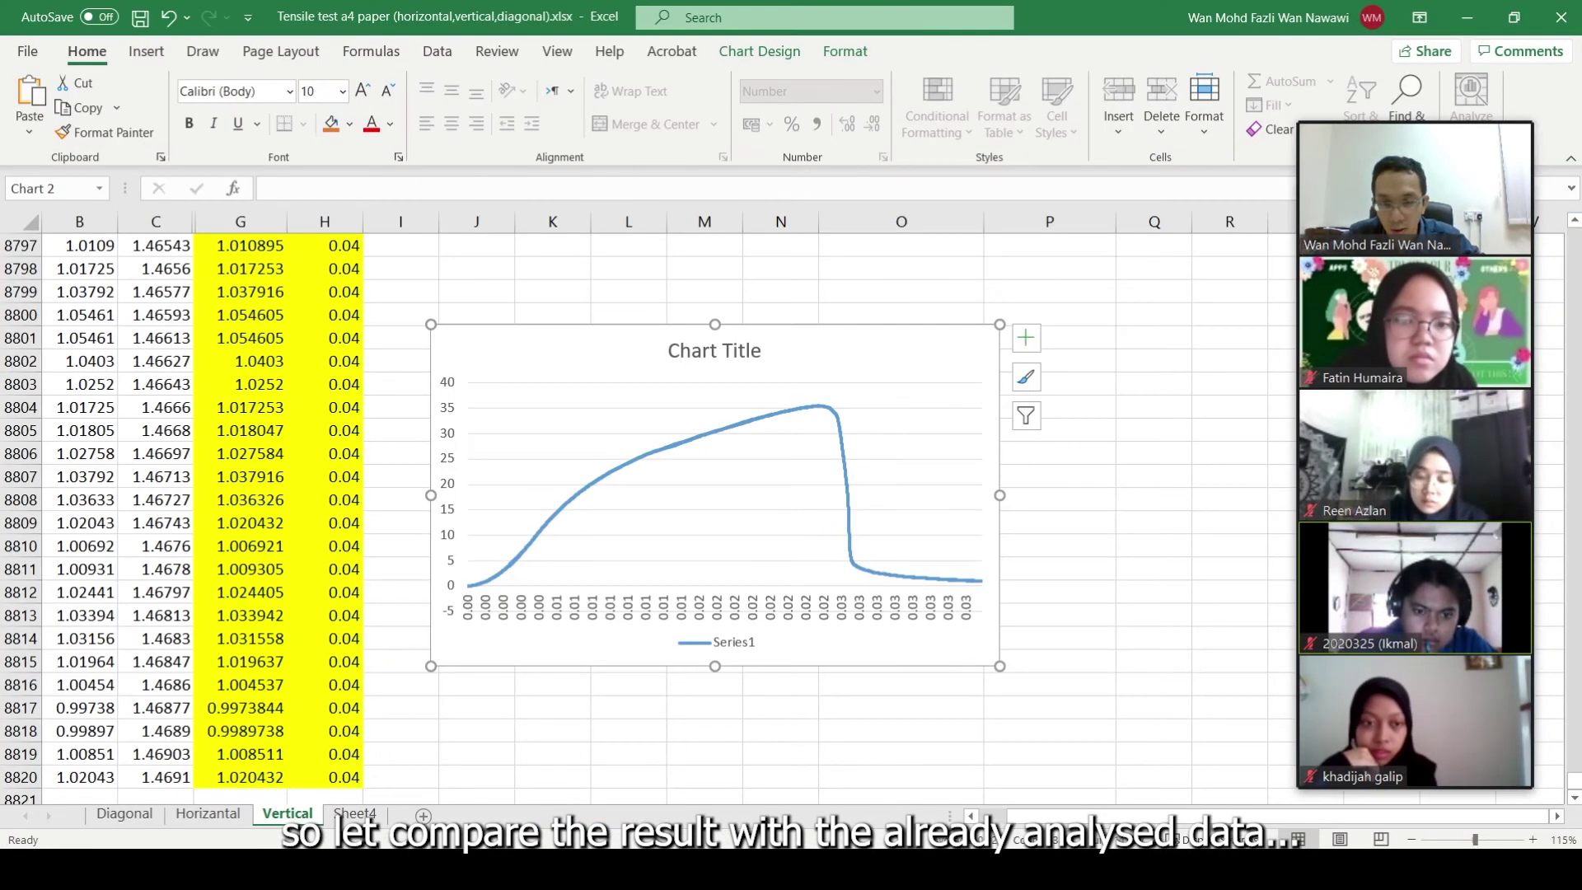
click(354, 816)
scroll(194, 478, down, 3)
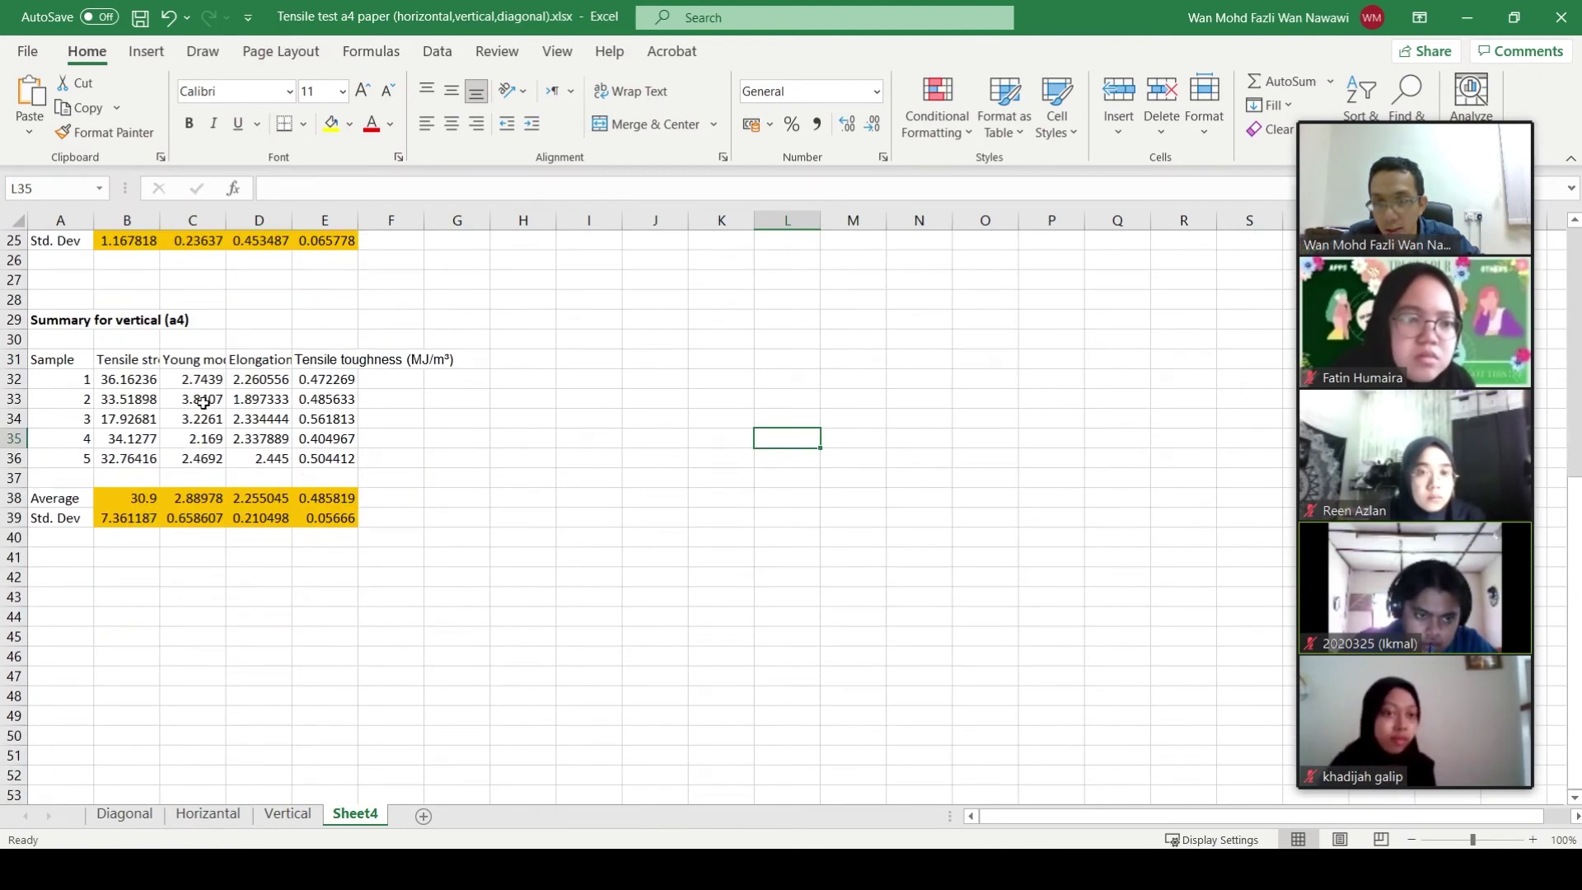
click(15, 399)
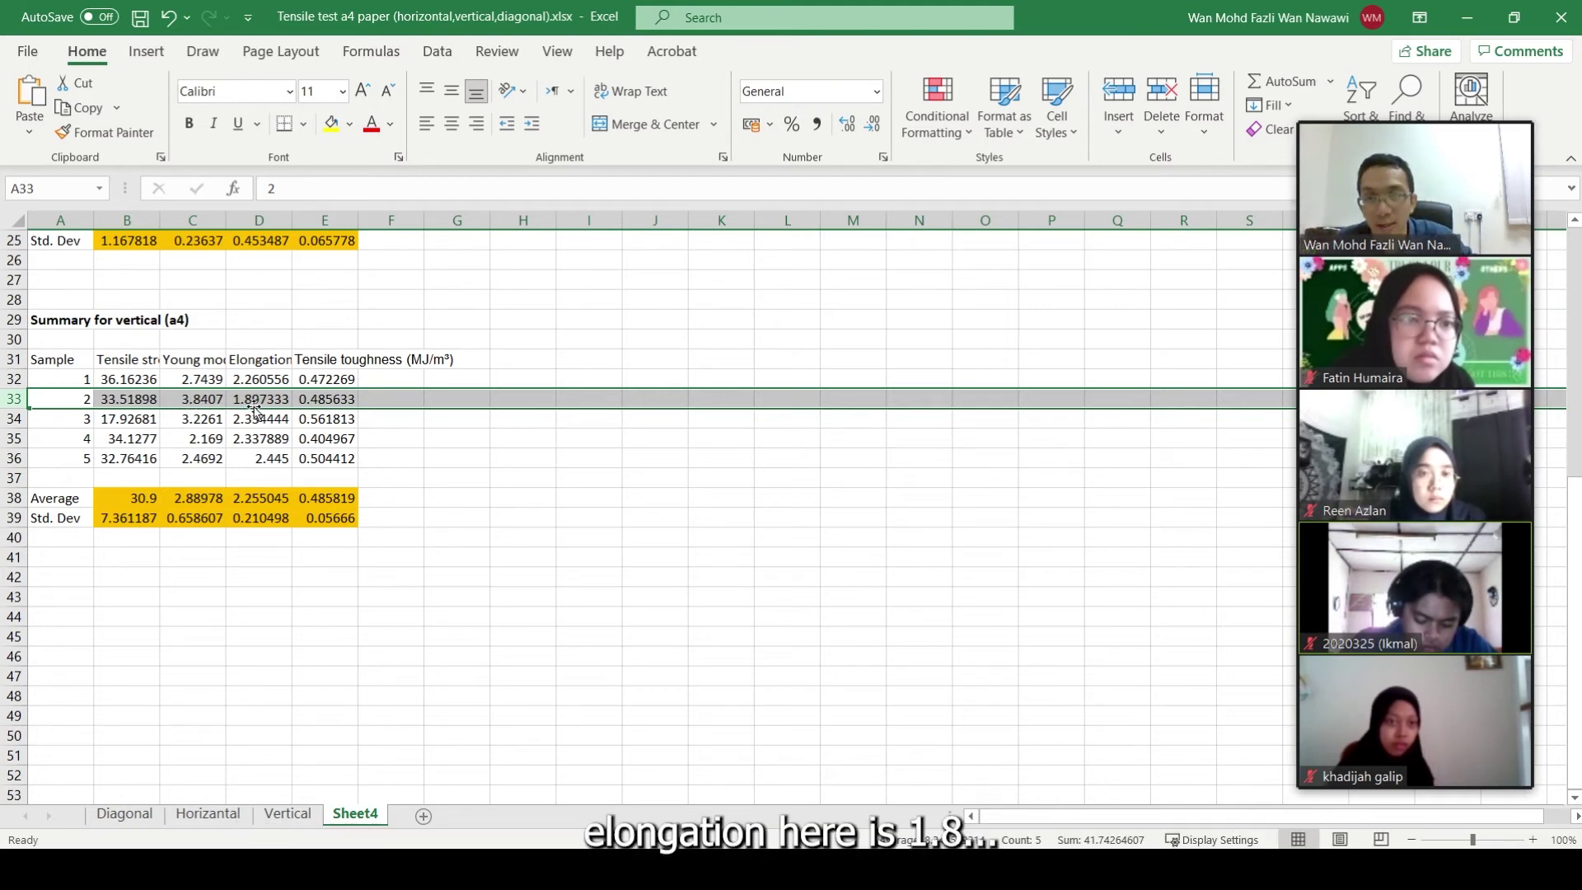
click(265, 360)
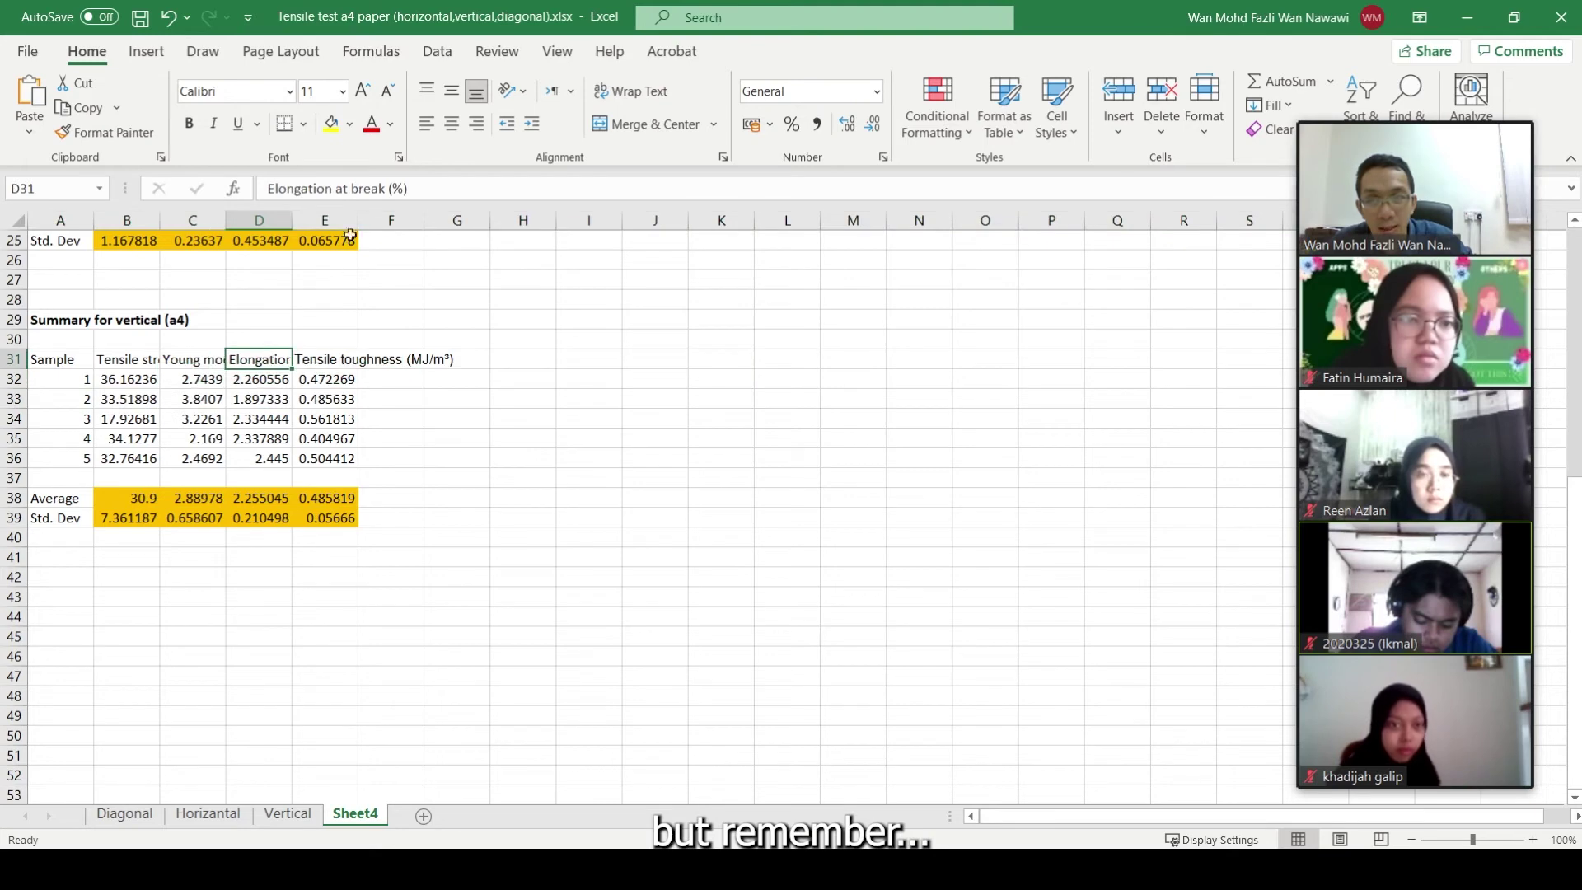
click(270, 398)
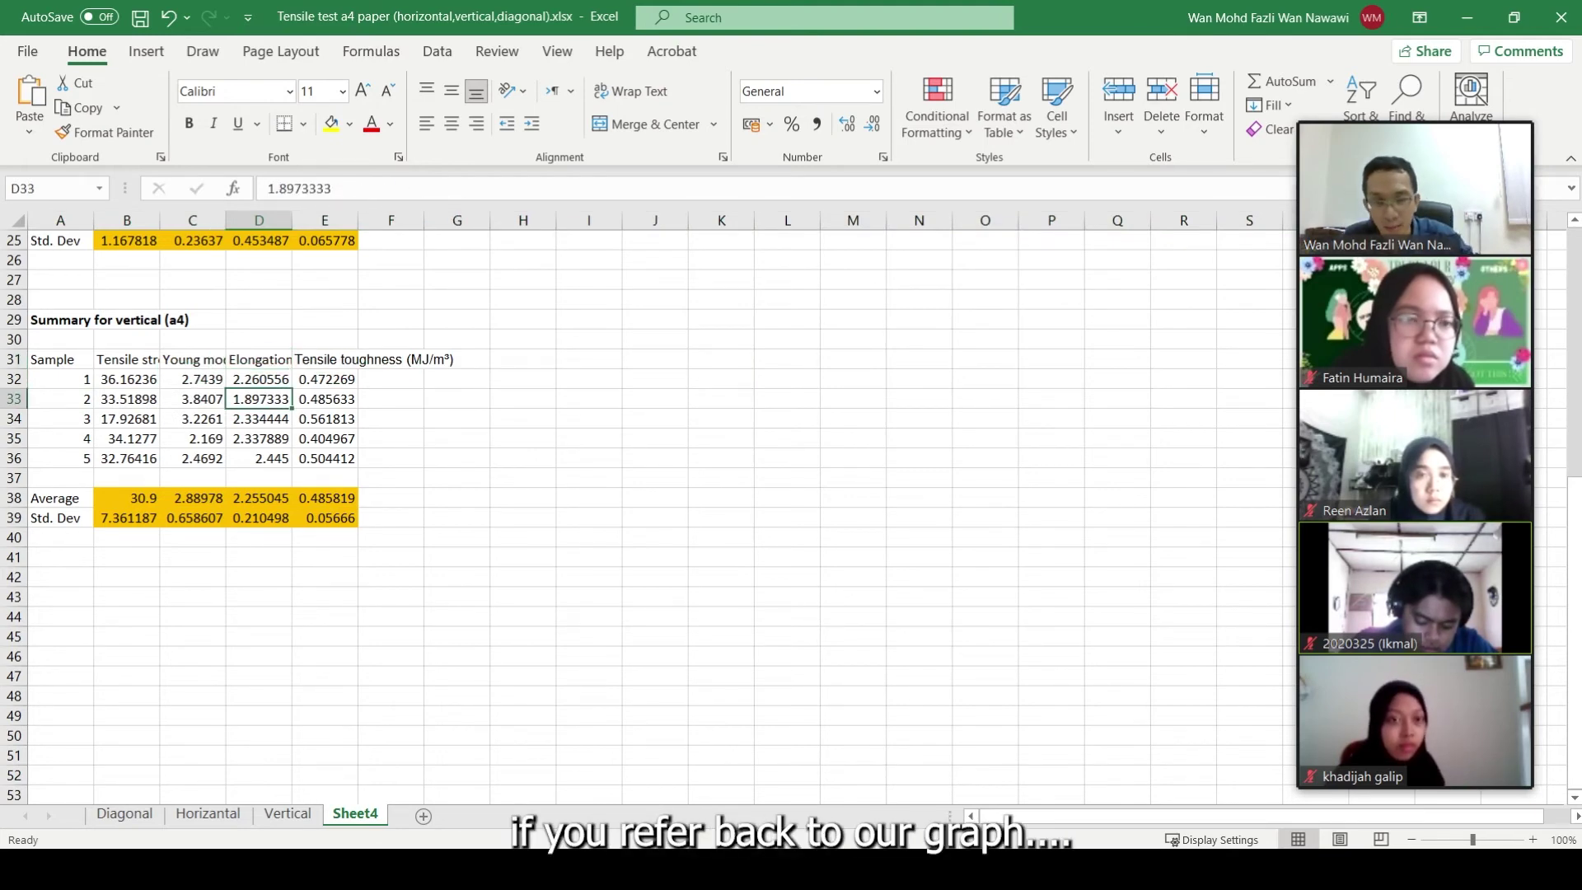
Switch to OneNote and handwrite 0.02 in red beside the curve's peak and a modulus label above the circled steep section
key(alt+Tab)
click(345, 86)
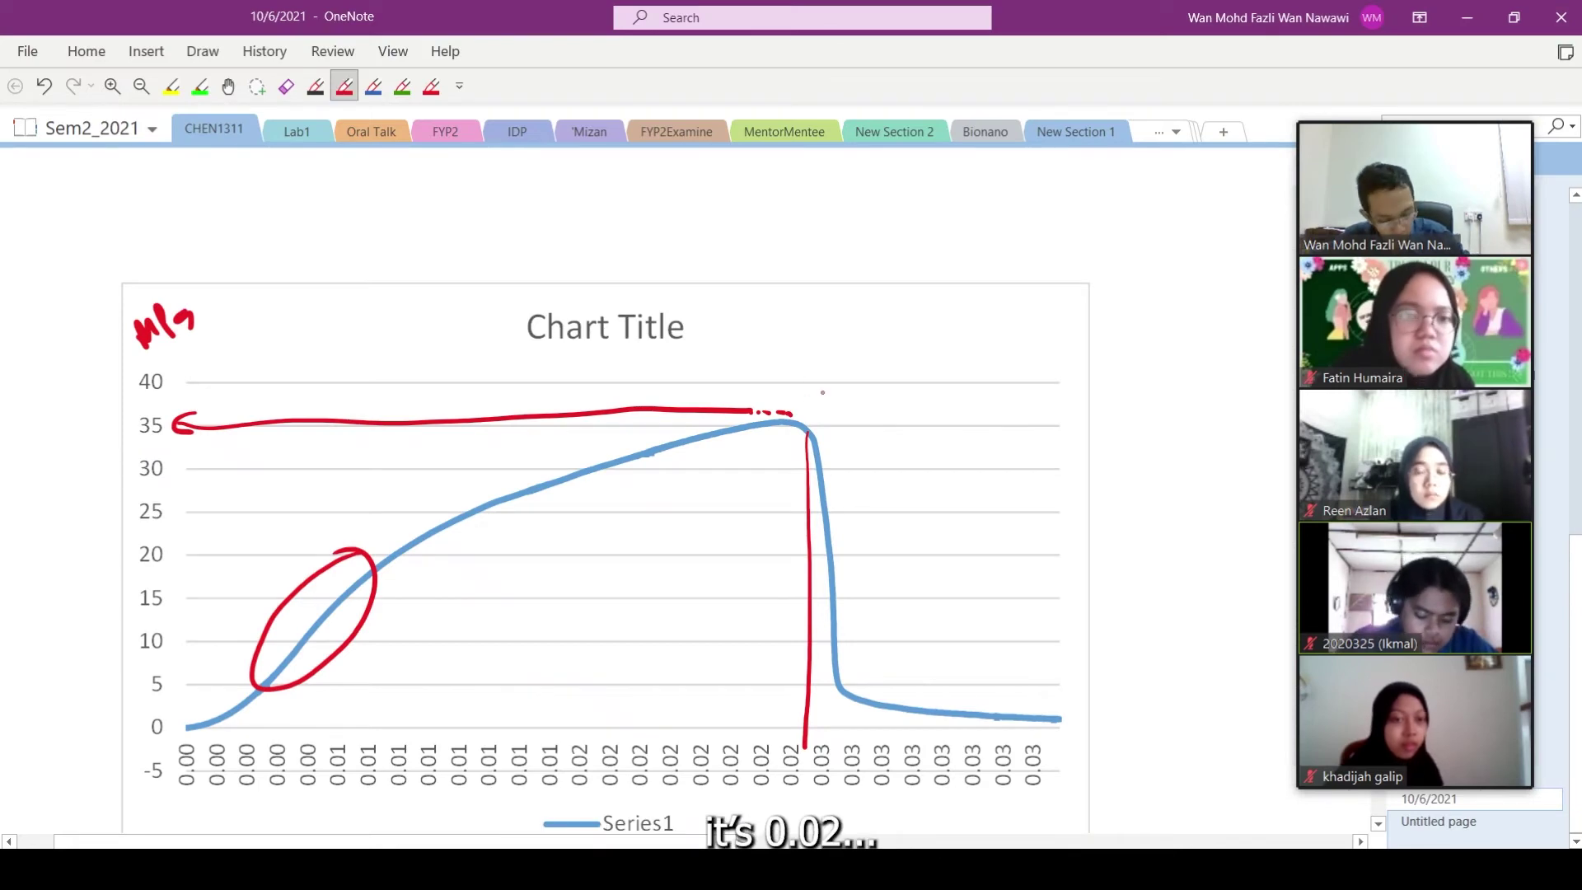
drag(894, 333, 916, 315)
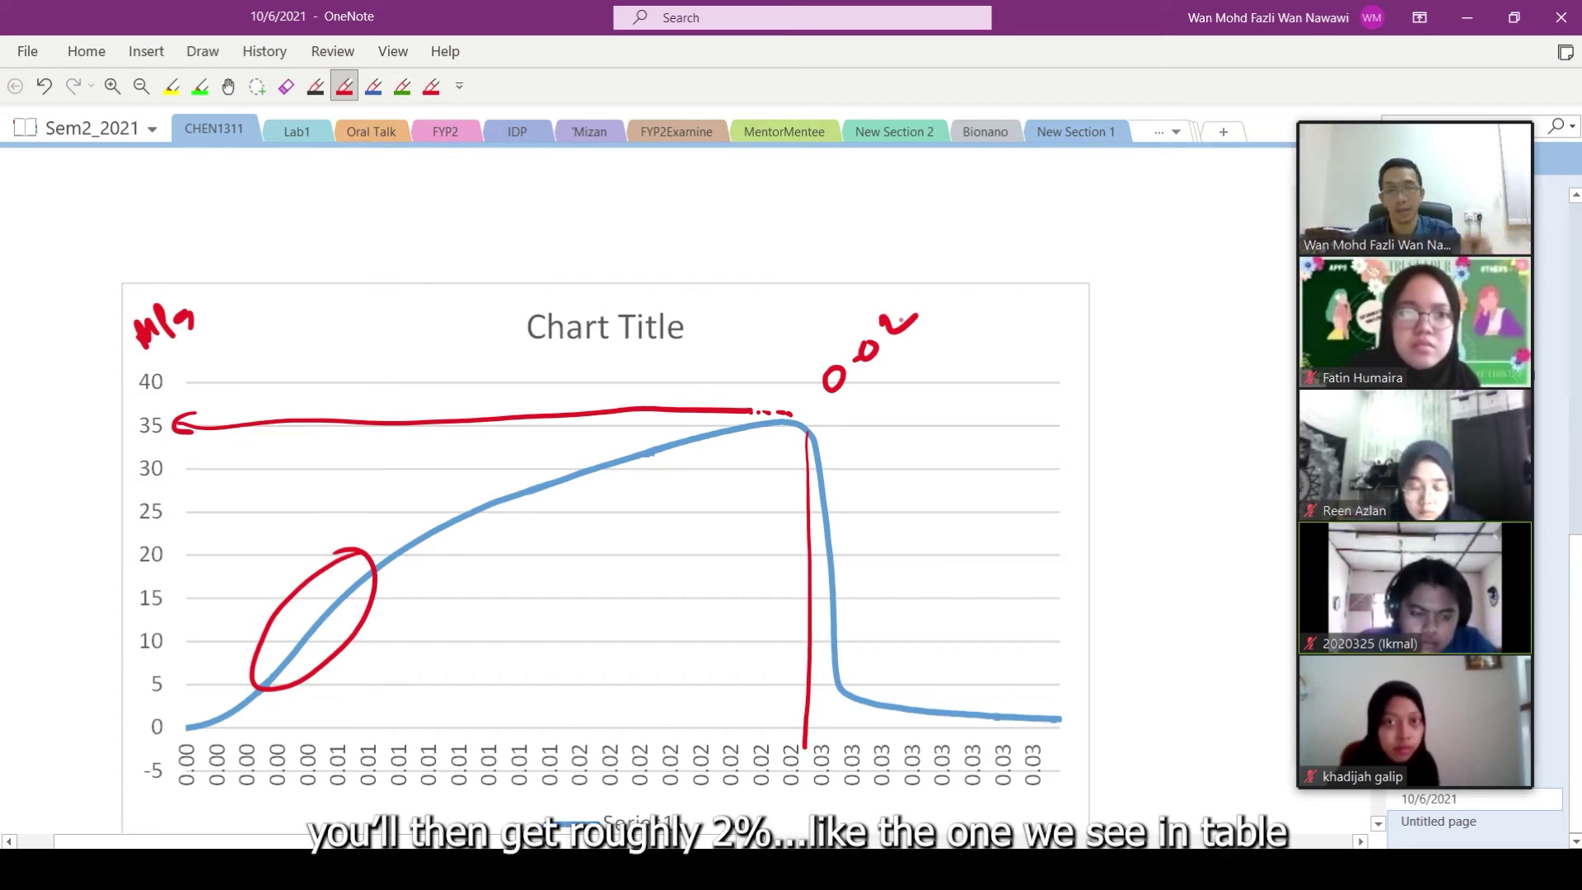
key(Escape)
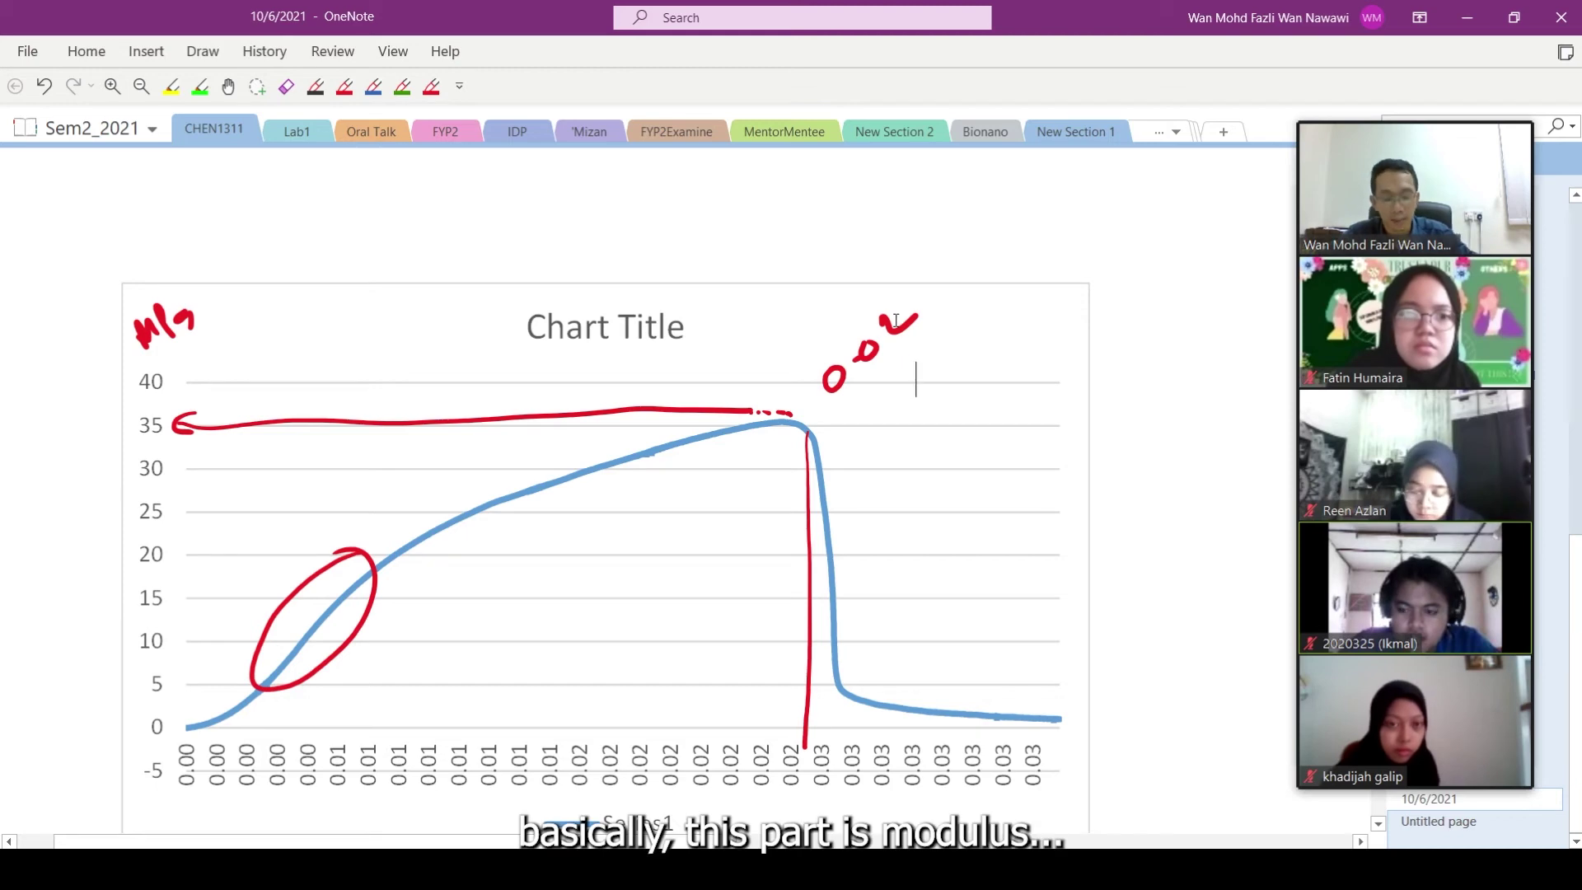
drag(313, 519, 349, 475)
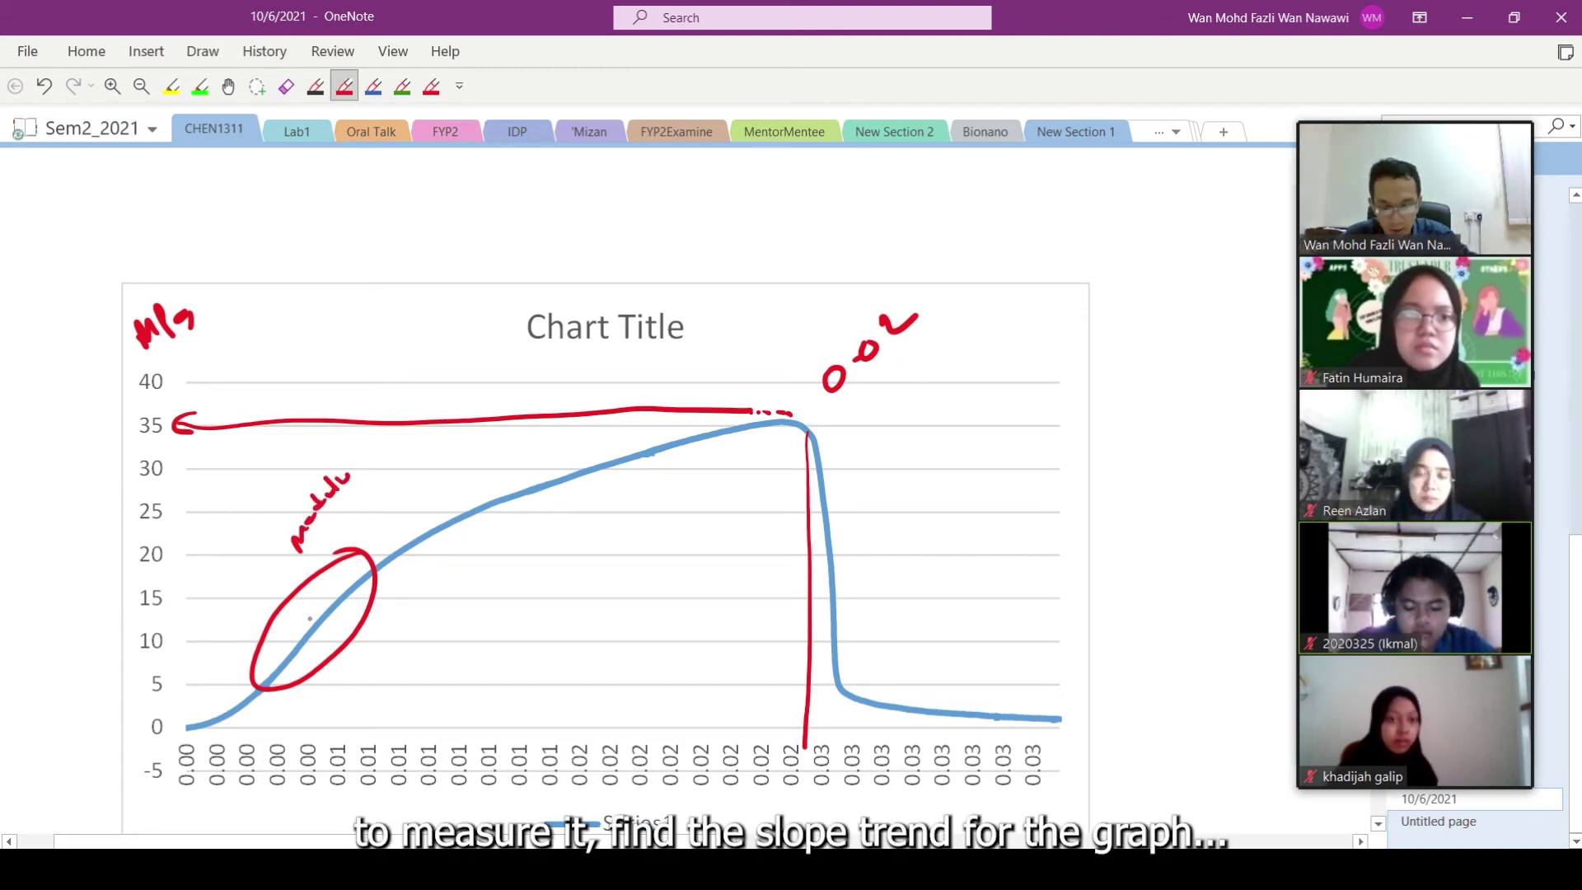
key(Escape)
Back in Excel, try adding a linear trendline to the curve in the Vertical sheet's chart
key(alt+Tab)
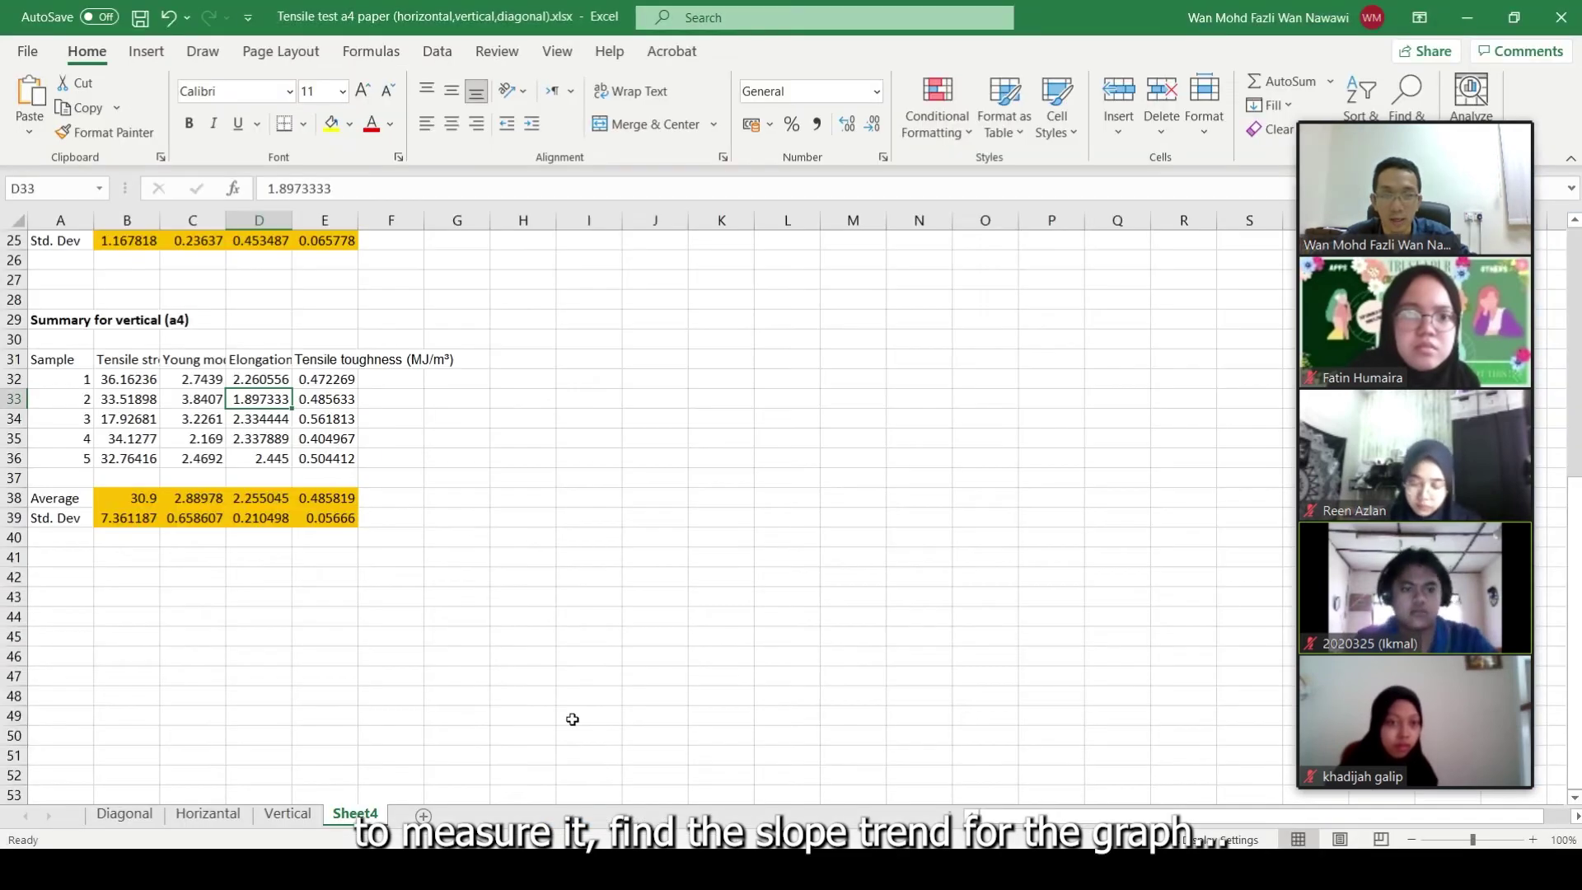
click(289, 814)
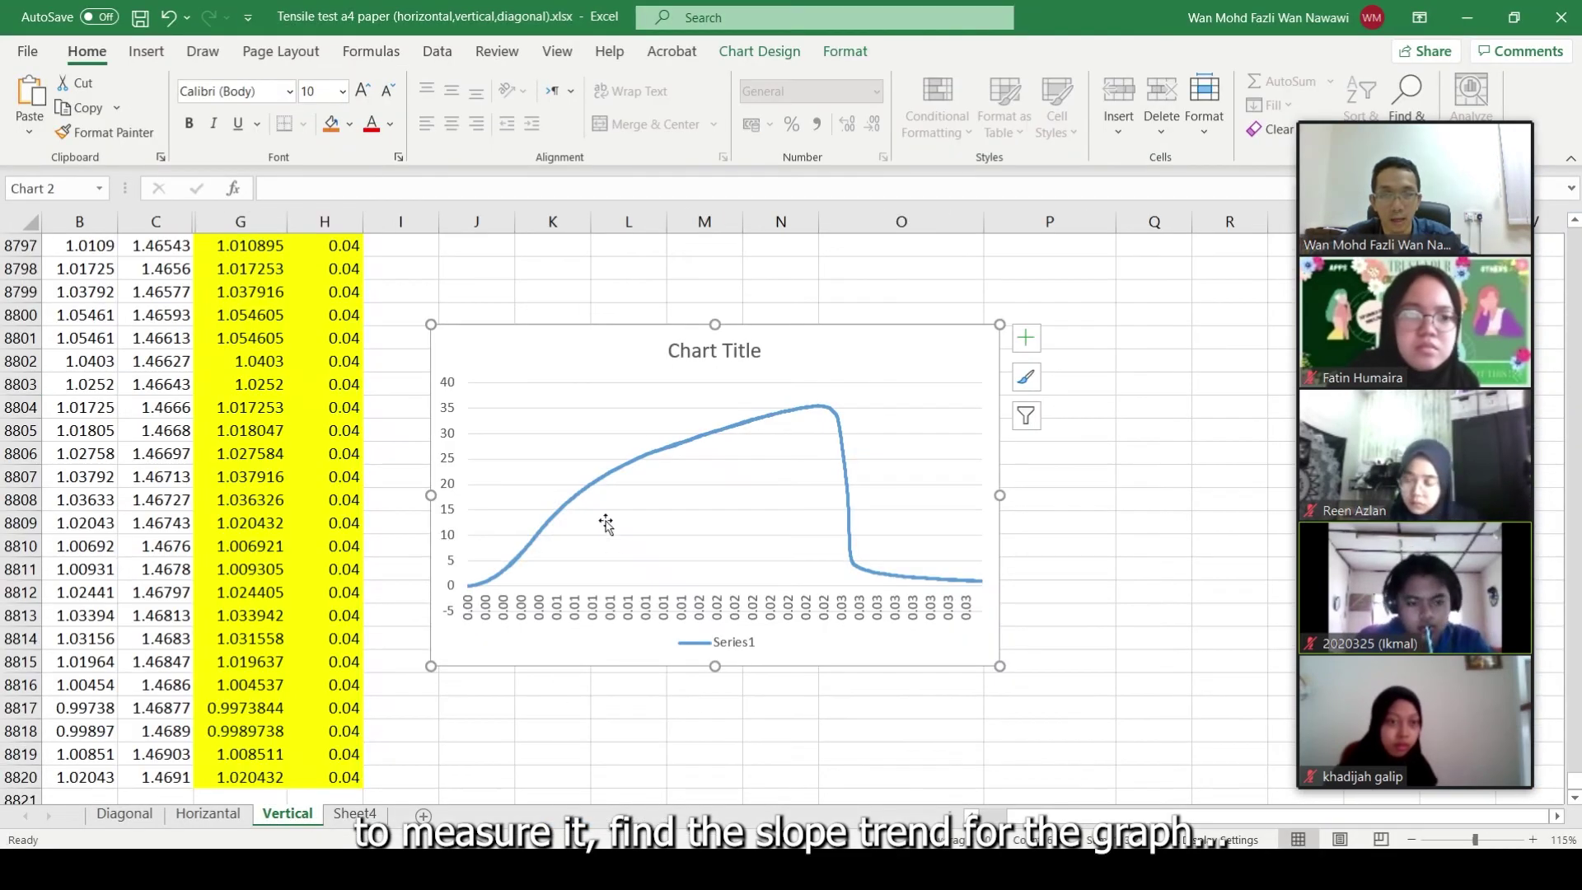
click(598, 484)
right_click(598, 484)
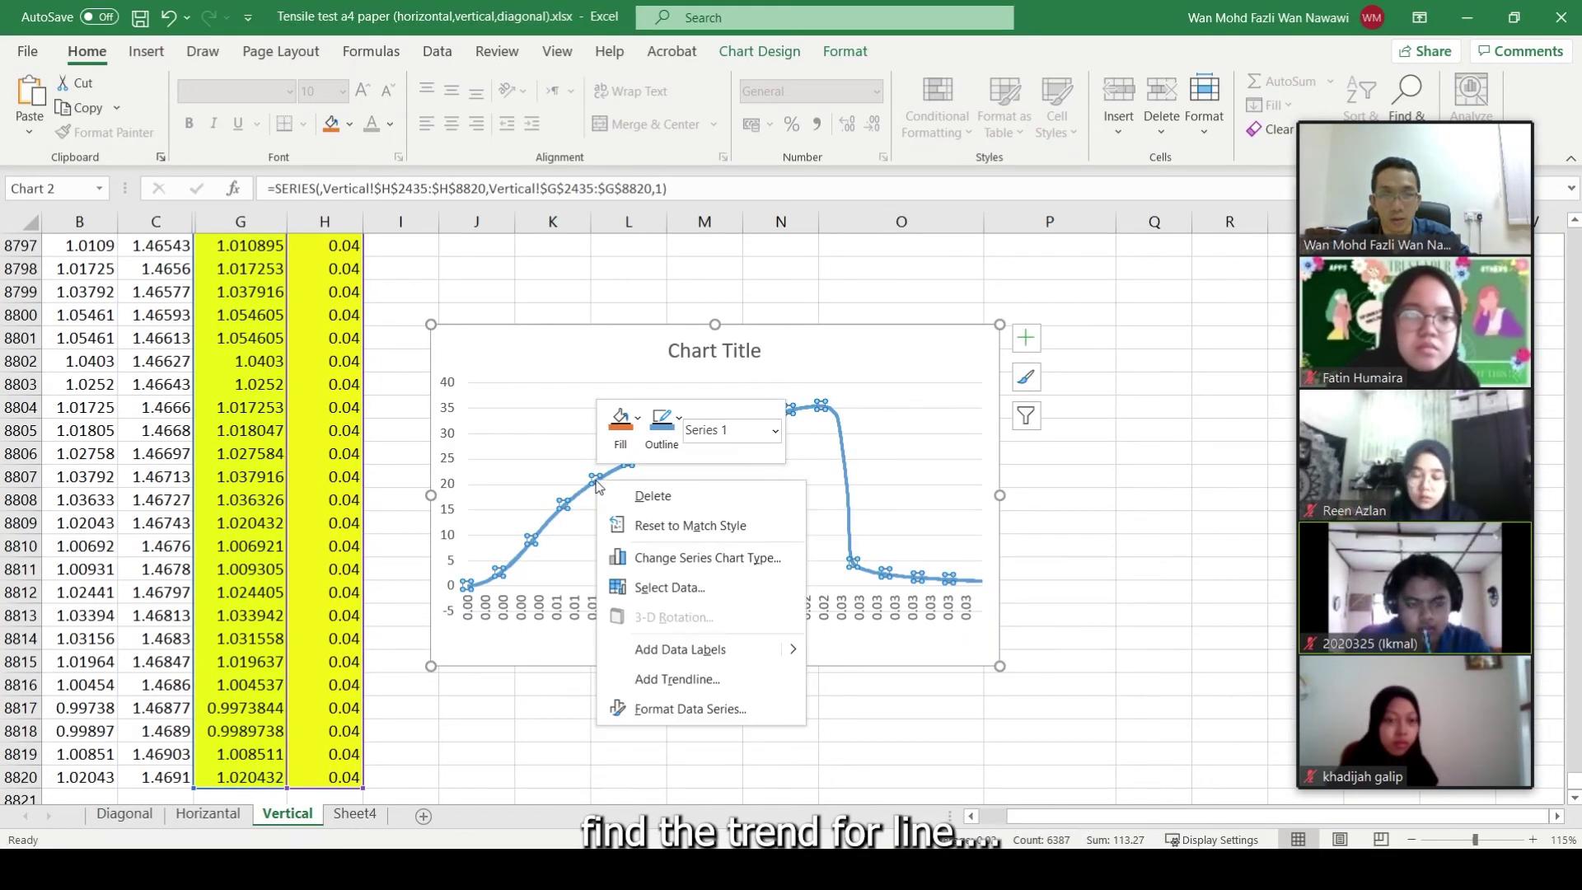
click(693, 679)
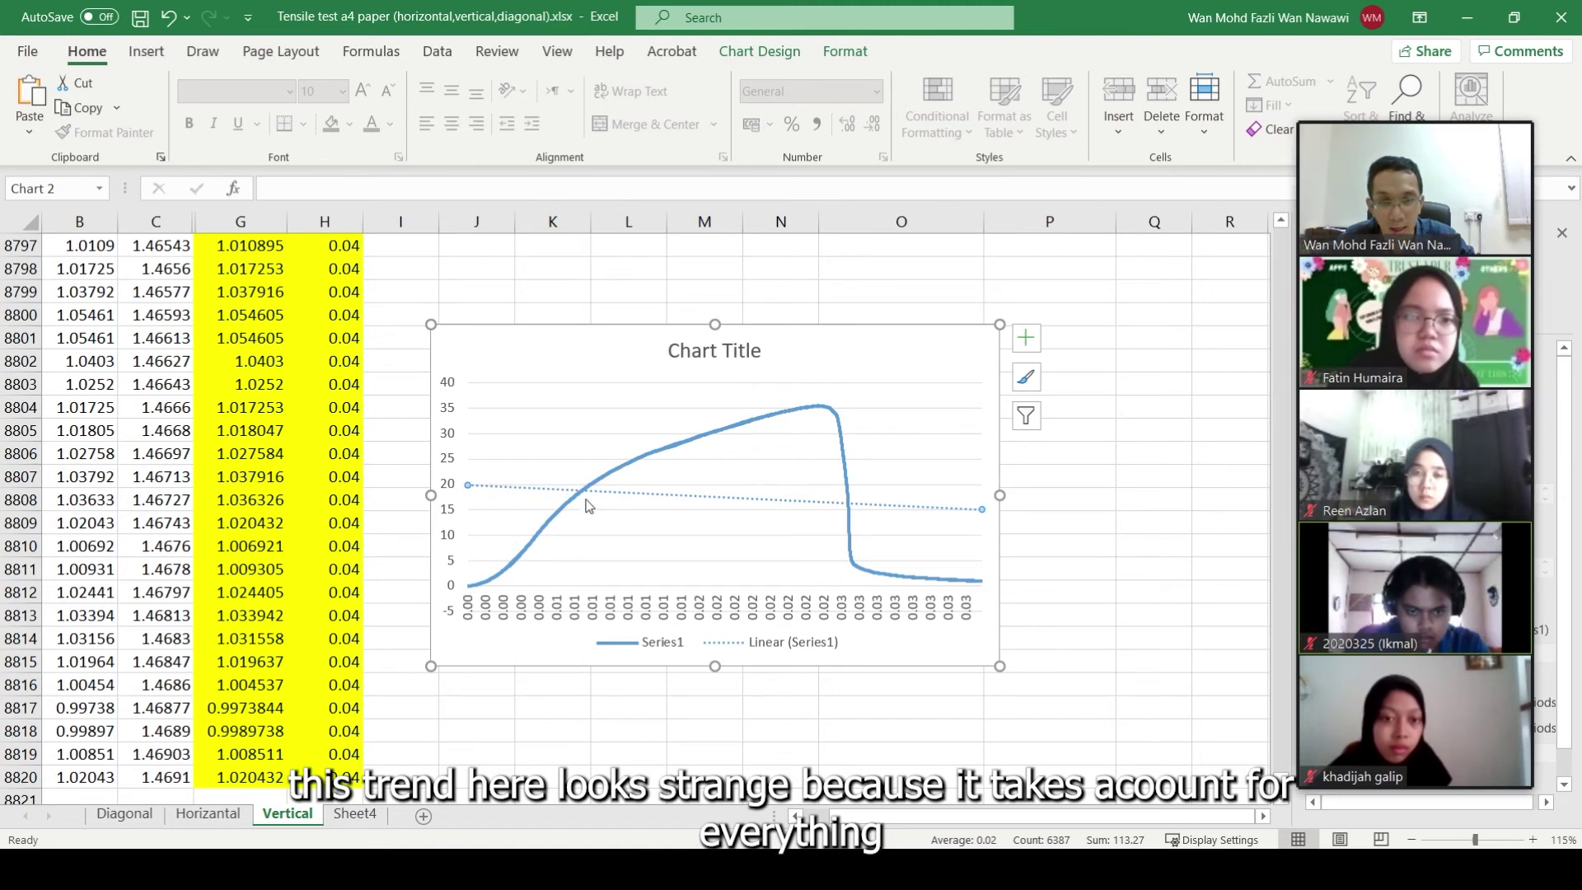
key(ctrl+z)
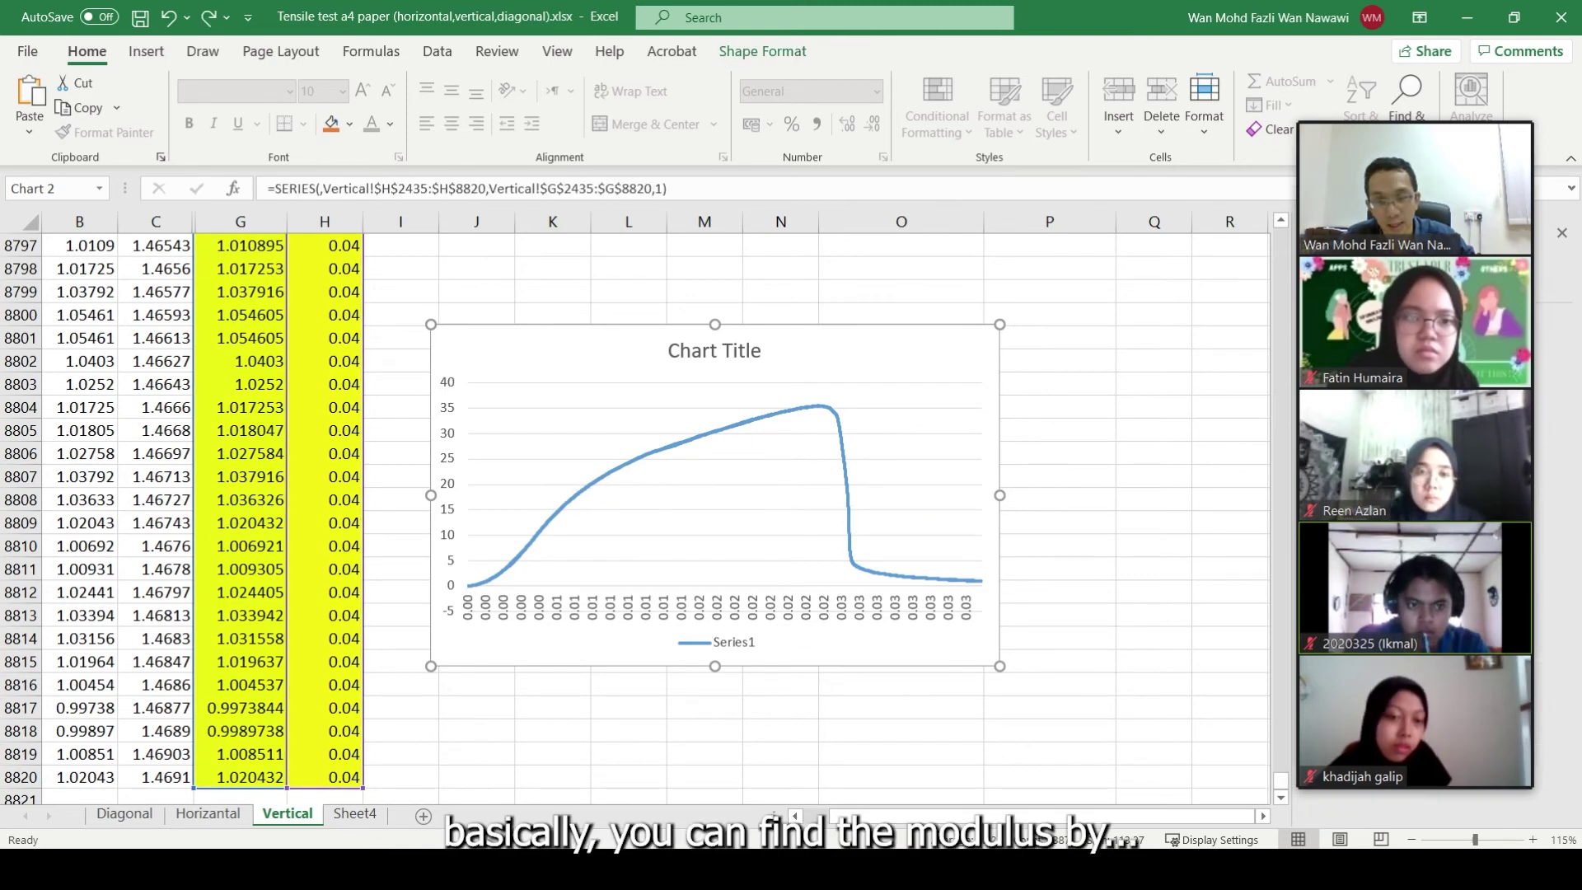
Return to OneNote and draw an arrow from the modulus label to a handwritten slope formula, (y2 − y1) / (x2 − x1)
click(725, 766)
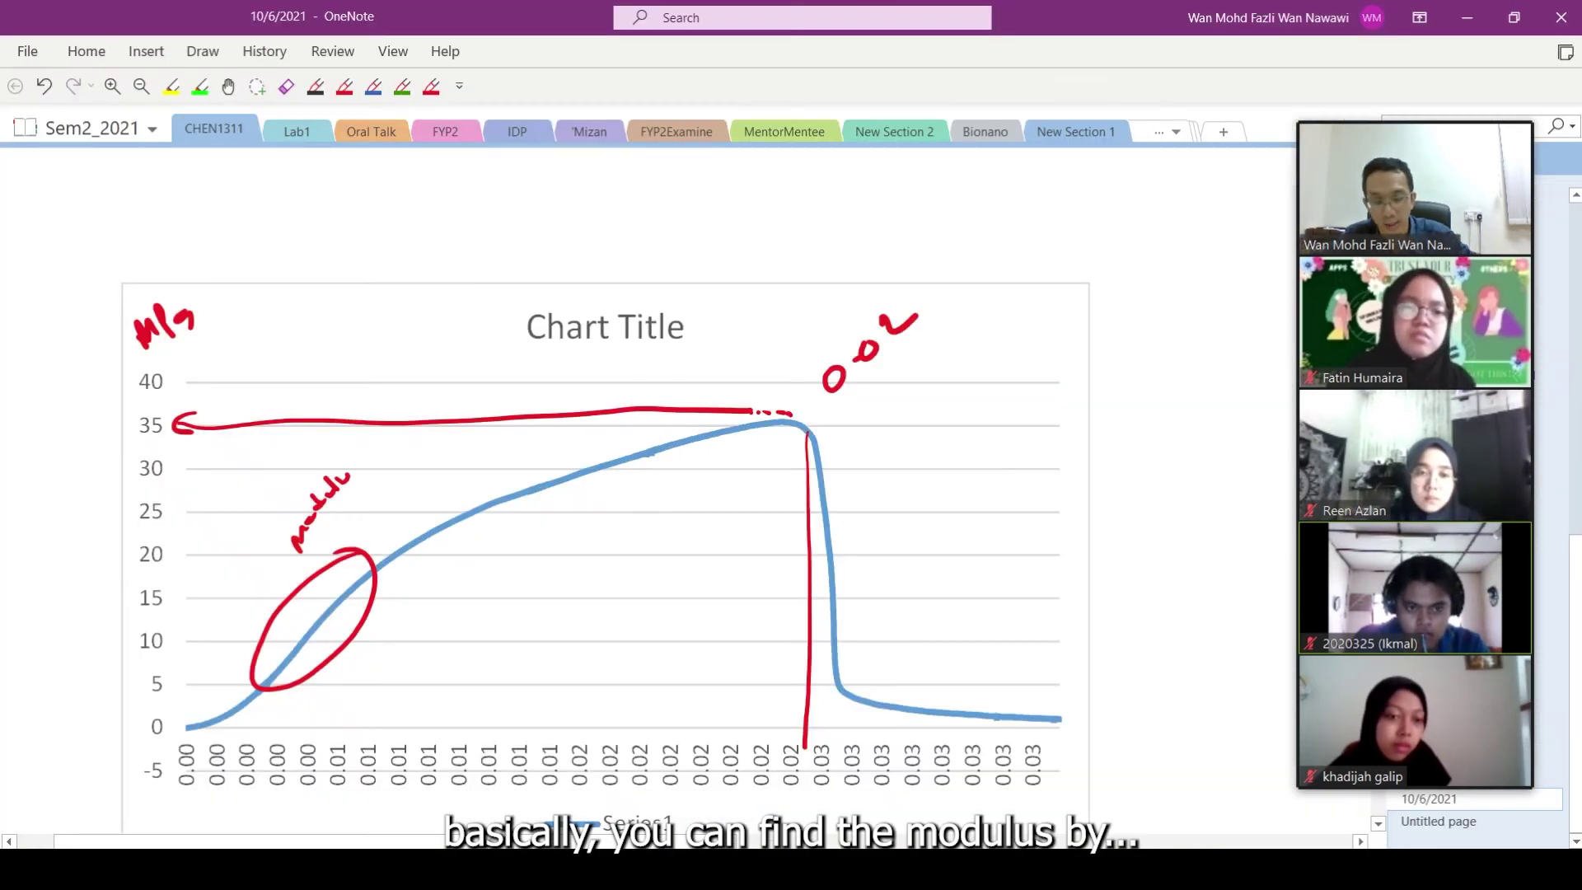
mouse_move(354, 496)
mouse_down()
mouse_move(445, 509)
mouse_move(434, 525)
mouse_up()
mouse_move(492, 512)
mouse_down()
mouse_move(479, 523)
mouse_move(550, 521)
mouse_up()
mouse_move(561, 501)
mouse_down()
mouse_move(576, 537)
mouse_move(603, 525)
mouse_up()
drag(458, 567, 608, 544)
drag(527, 595, 551, 606)
drag(561, 588, 574, 584)
drag(598, 577, 610, 589)
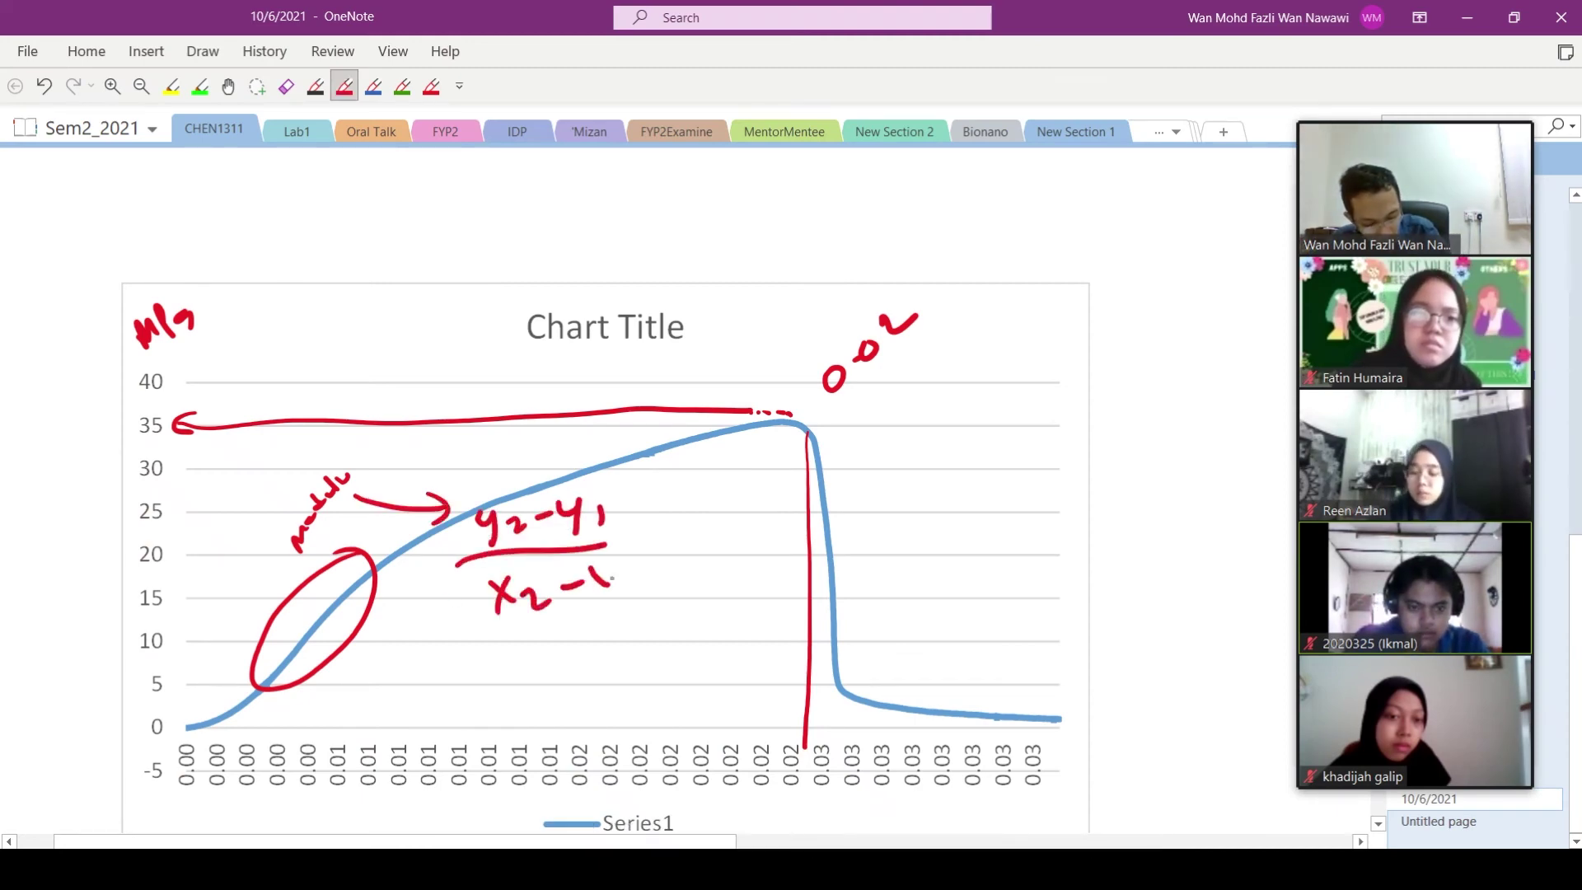
Draw arrows from two points on the circled steep section across to the stress axis and down to the strain axis
drag(349, 587, 165, 593)
mouse_move(350, 595)
mouse_down()
mouse_move(354, 658)
mouse_move(177, 666)
mouse_move(201, 677)
mouse_up()
drag(268, 685, 265, 734)
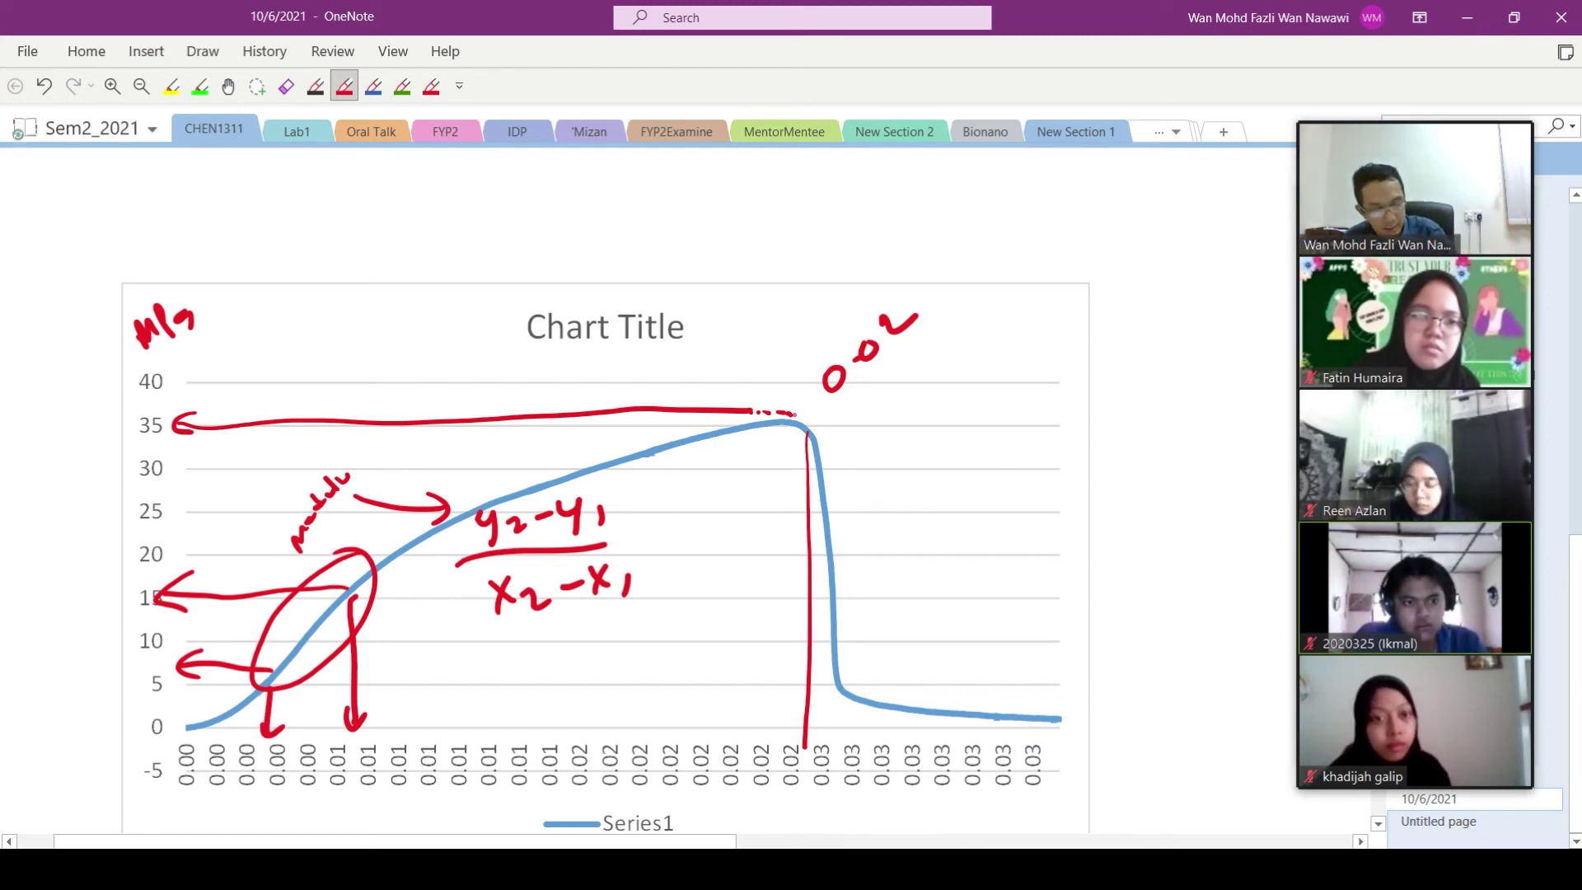
Circle the peak's readings on both axes, including 35 on the stress axis, and label the axes stress and strain
drag(163, 406, 121, 425)
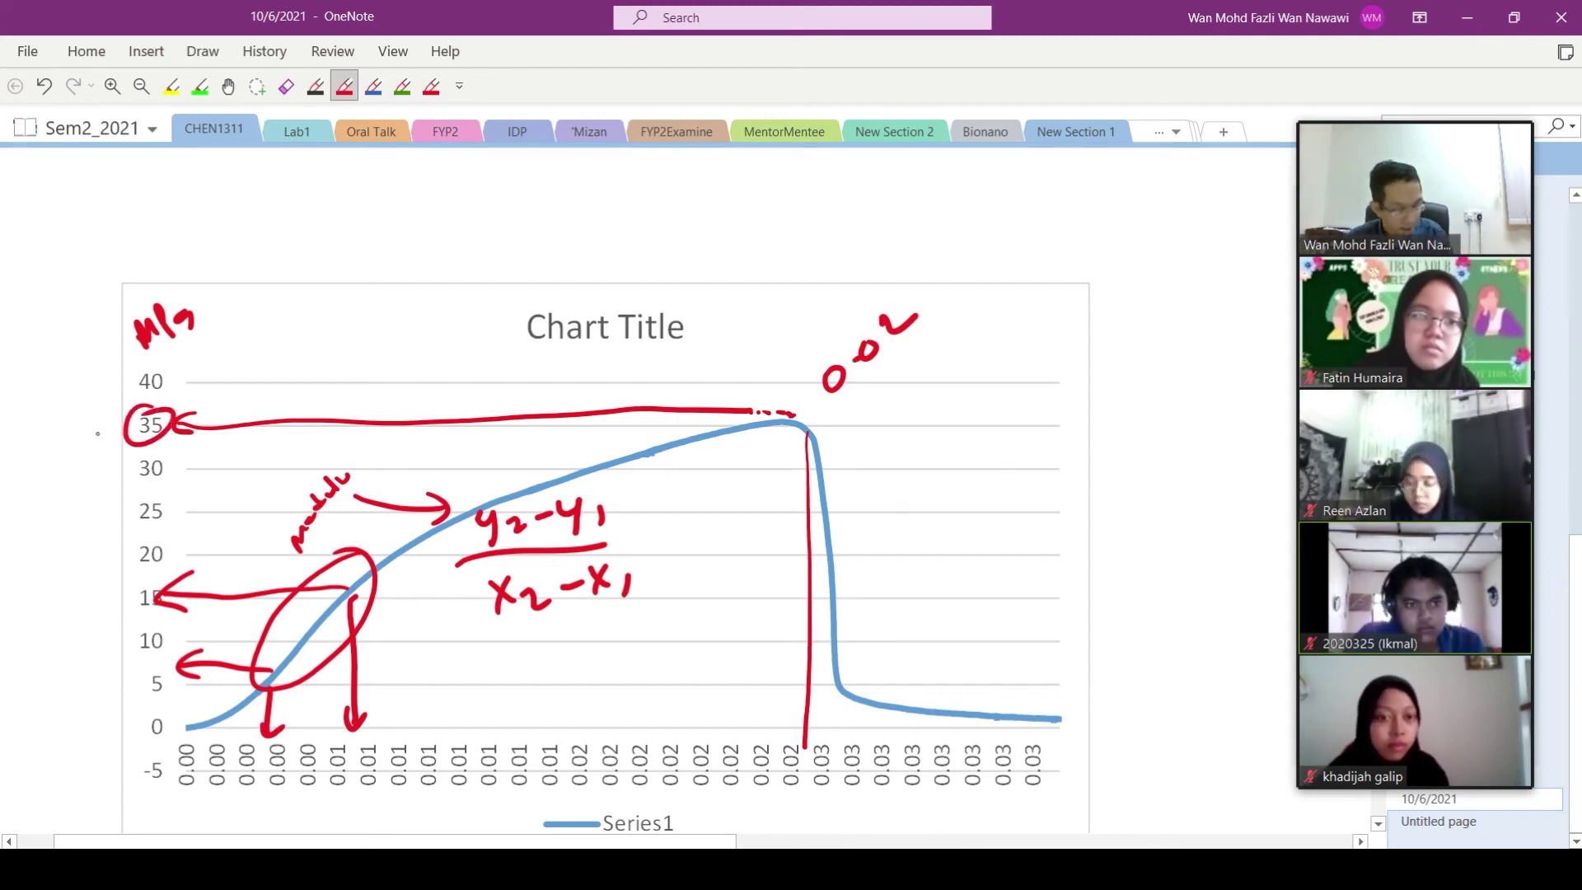
drag(812, 725, 798, 721)
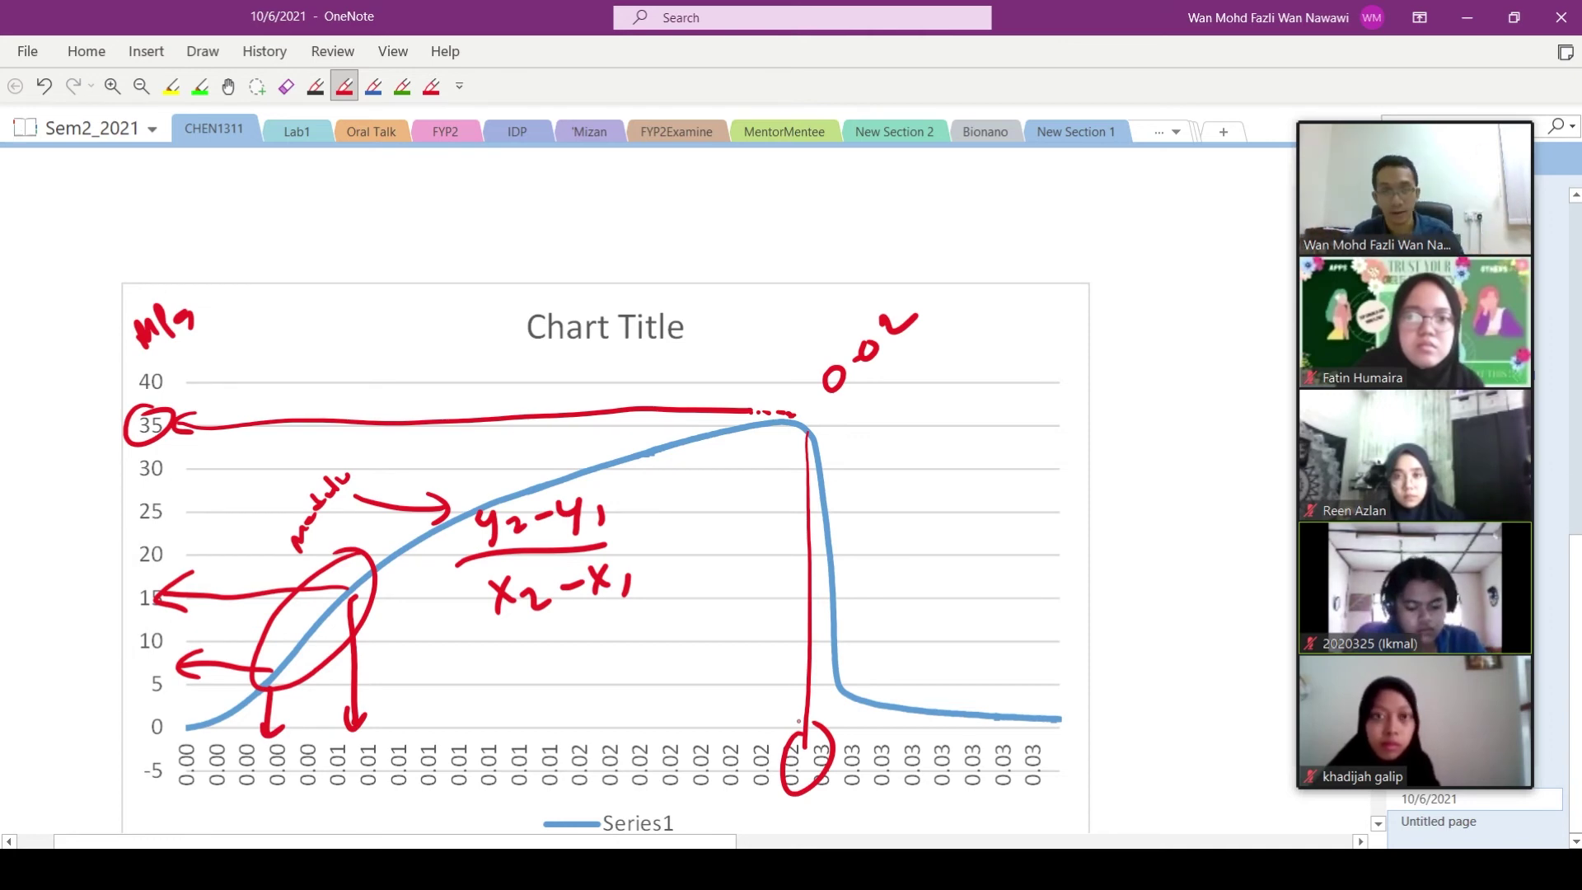
mouse_move(164, 292)
mouse_down()
mouse_move(200, 278)
mouse_move(252, 204)
mouse_up()
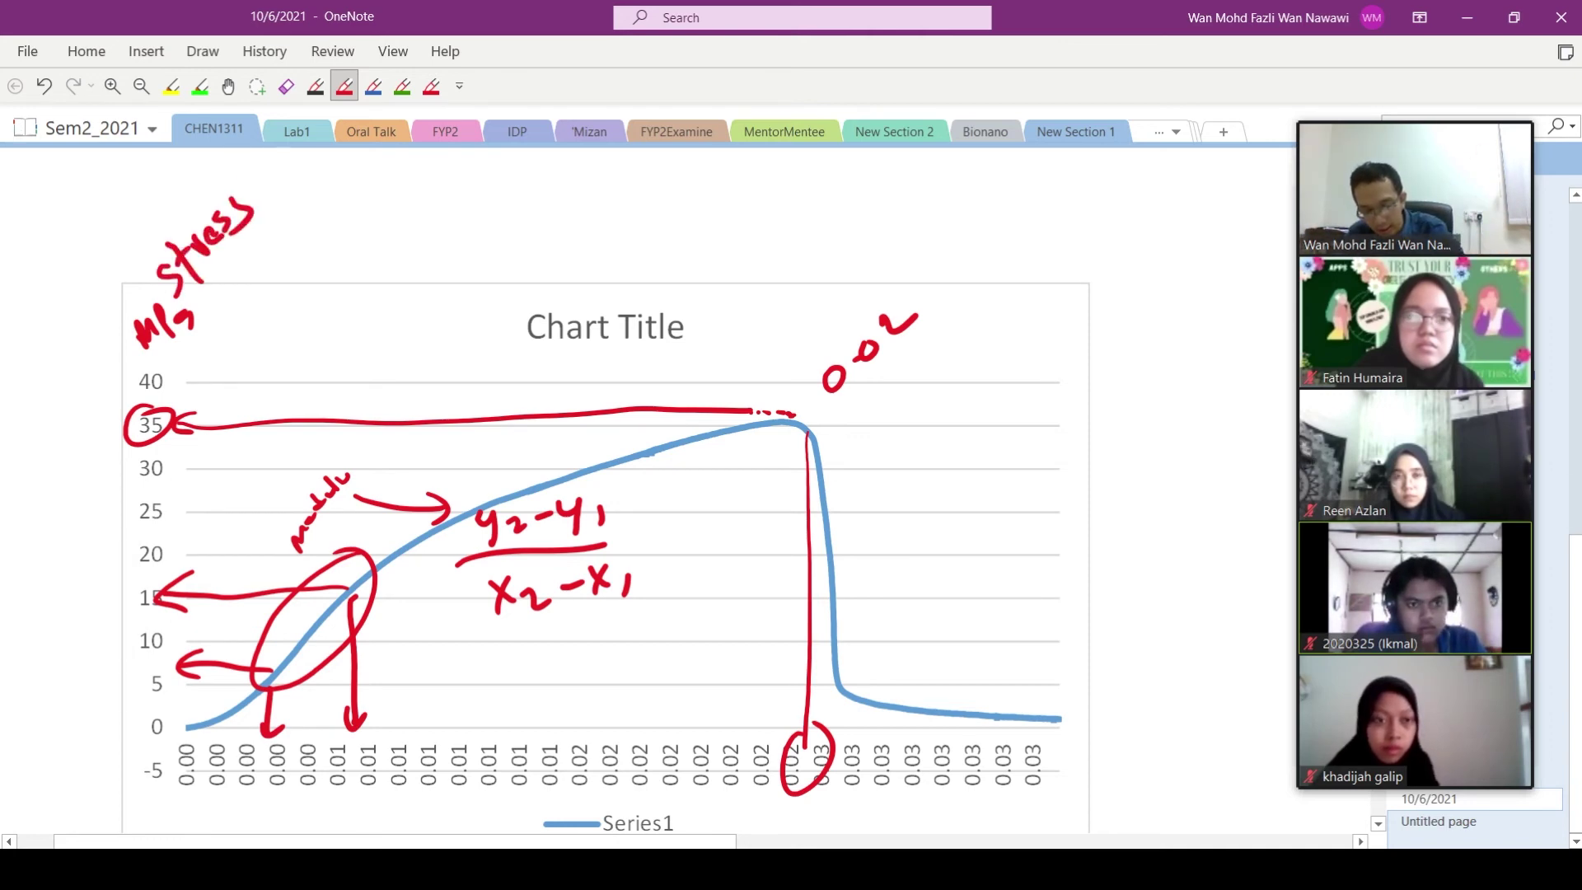
drag(194, 317, 136, 328)
drag(1072, 699, 1045, 736)
mouse_move(1072, 672)
mouse_down()
mouse_move(1075, 717)
mouse_move(1138, 672)
mouse_up()
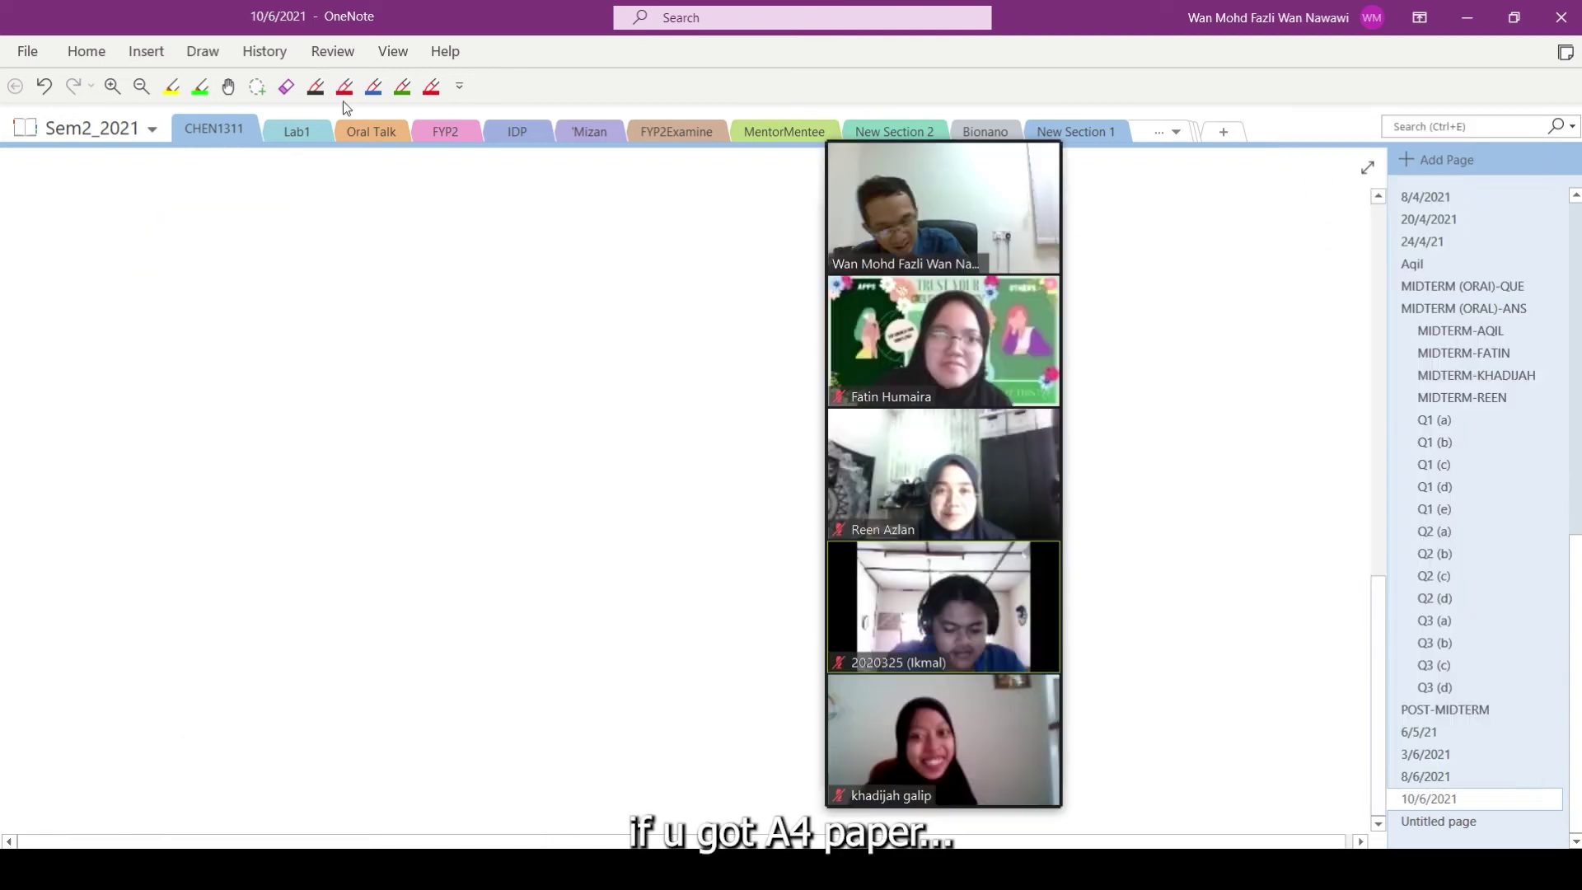
In blank space below the chart, sketch a black A4 sheet outline containing a red horizontal strip A and a red vertical strip B
click(315, 86)
mouse_move(165, 245)
mouse_down()
mouse_move(174, 503)
mouse_move(338, 490)
mouse_move(173, 501)
mouse_up()
click(345, 86)
mouse_move(278, 327)
mouse_down()
mouse_move(285, 408)
mouse_move(279, 327)
mouse_up()
click(281, 358)
mouse_move(182, 371)
mouse_down()
mouse_move(261, 361)
mouse_move(176, 392)
mouse_move(172, 373)
mouse_move(223, 416)
mouse_up()
drag(207, 408, 303, 452)
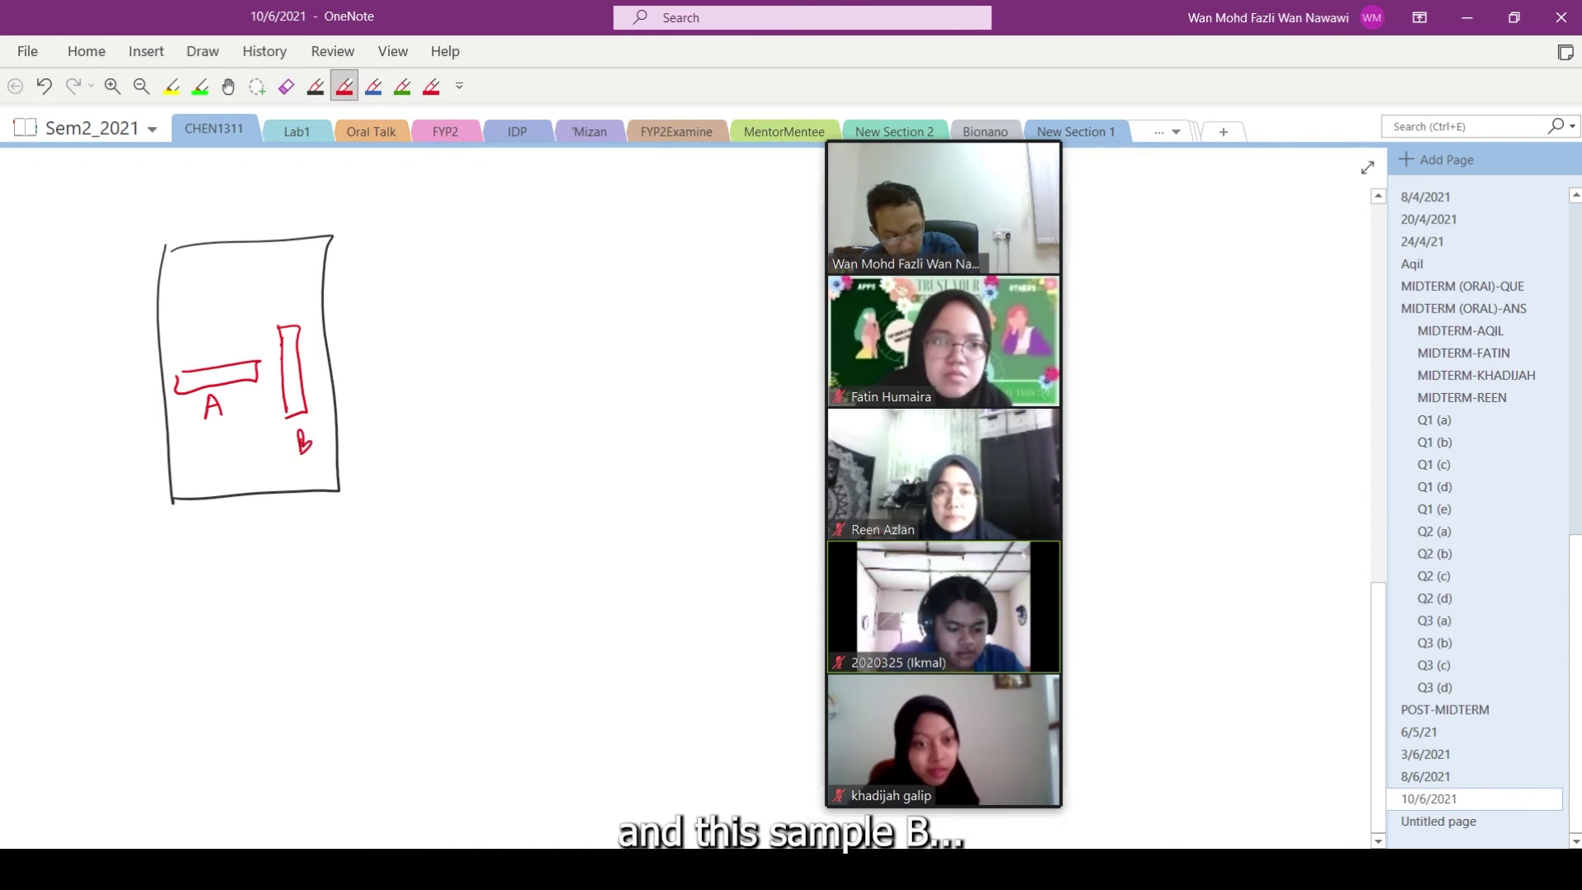
Sketch strips A and B each clamped between blue tensile grips, and annotate strip B as vertical with 35 MPa
click(373, 86)
mouse_move(439, 286)
mouse_down()
mouse_move(453, 306)
mouse_move(474, 282)
mouse_up()
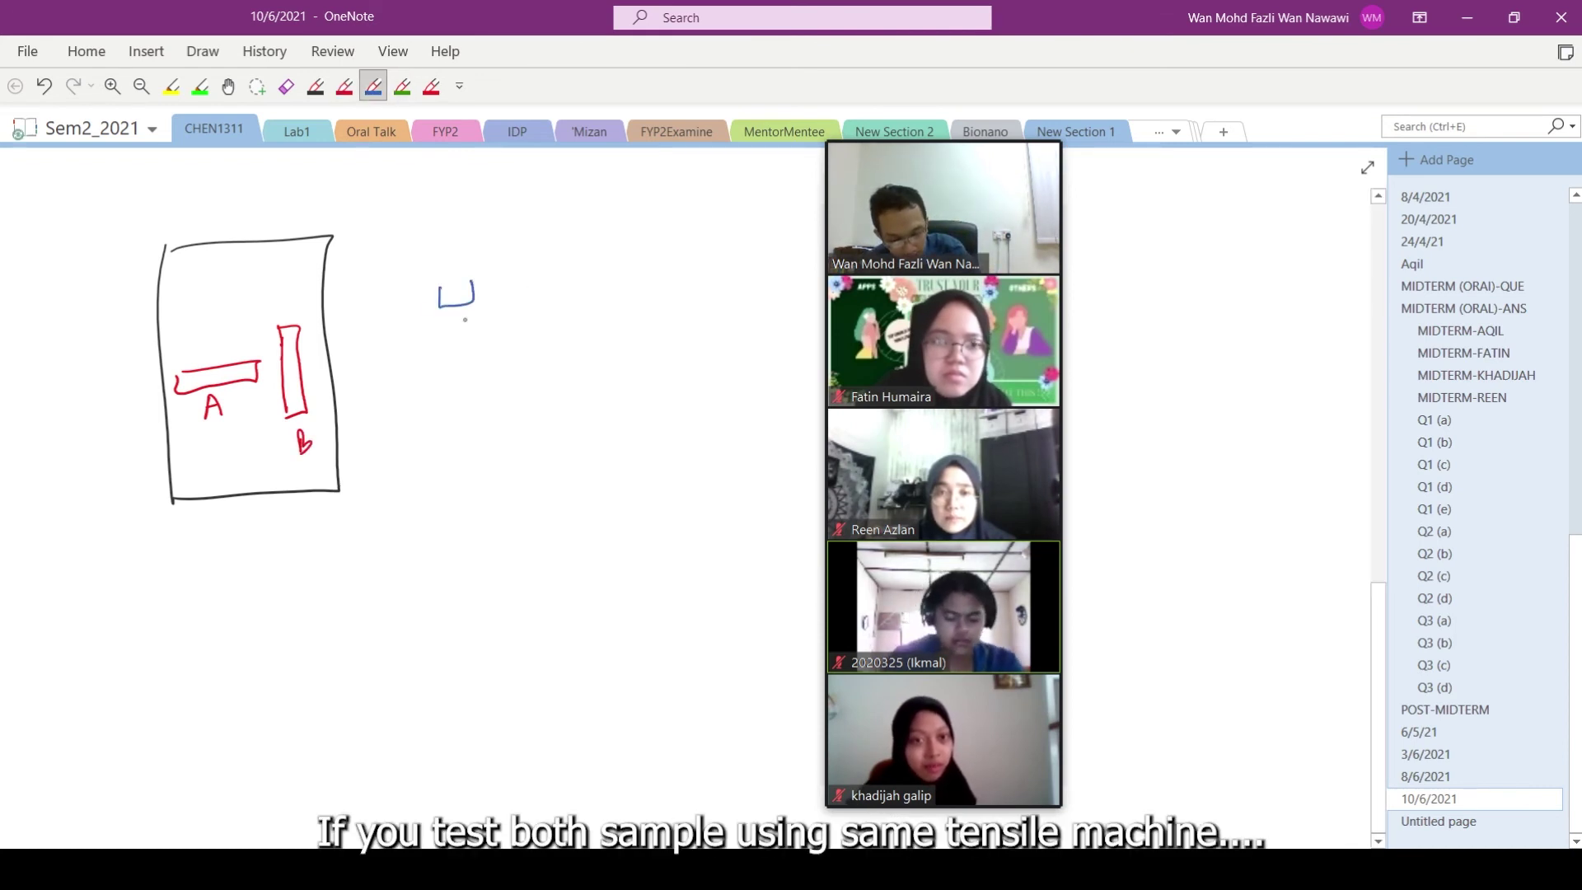
drag(444, 426, 480, 433)
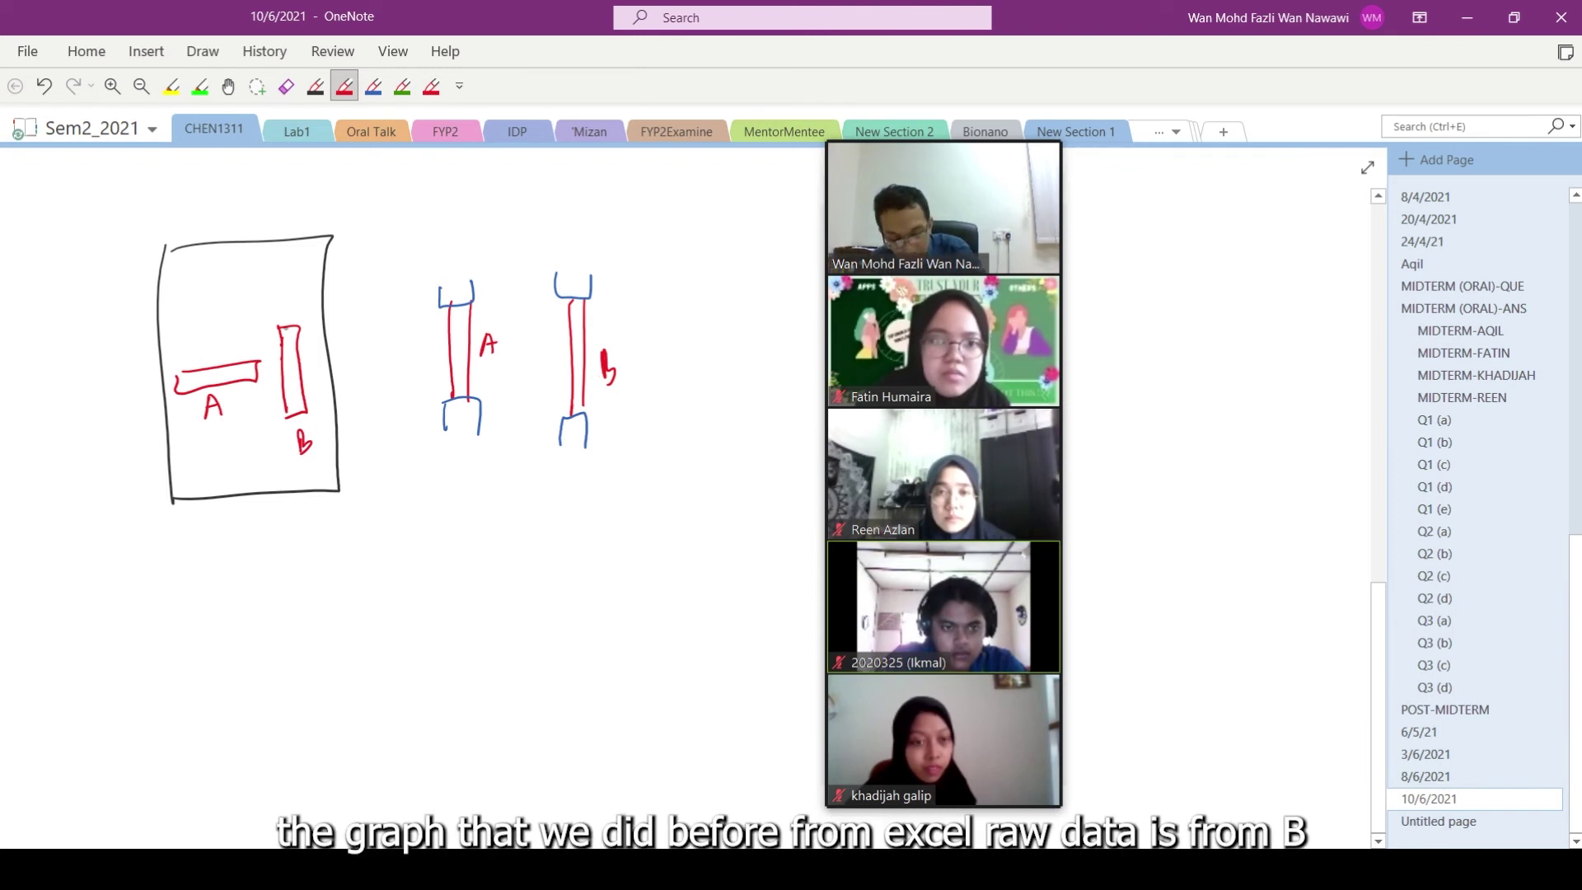
drag(297, 318, 392, 239)
drag(618, 445, 659, 397)
Switch to Excel and examine the tensile strengths of samples 1 to 3 in Sheet4's horizontal summary
scroll(412, 494, up, 5)
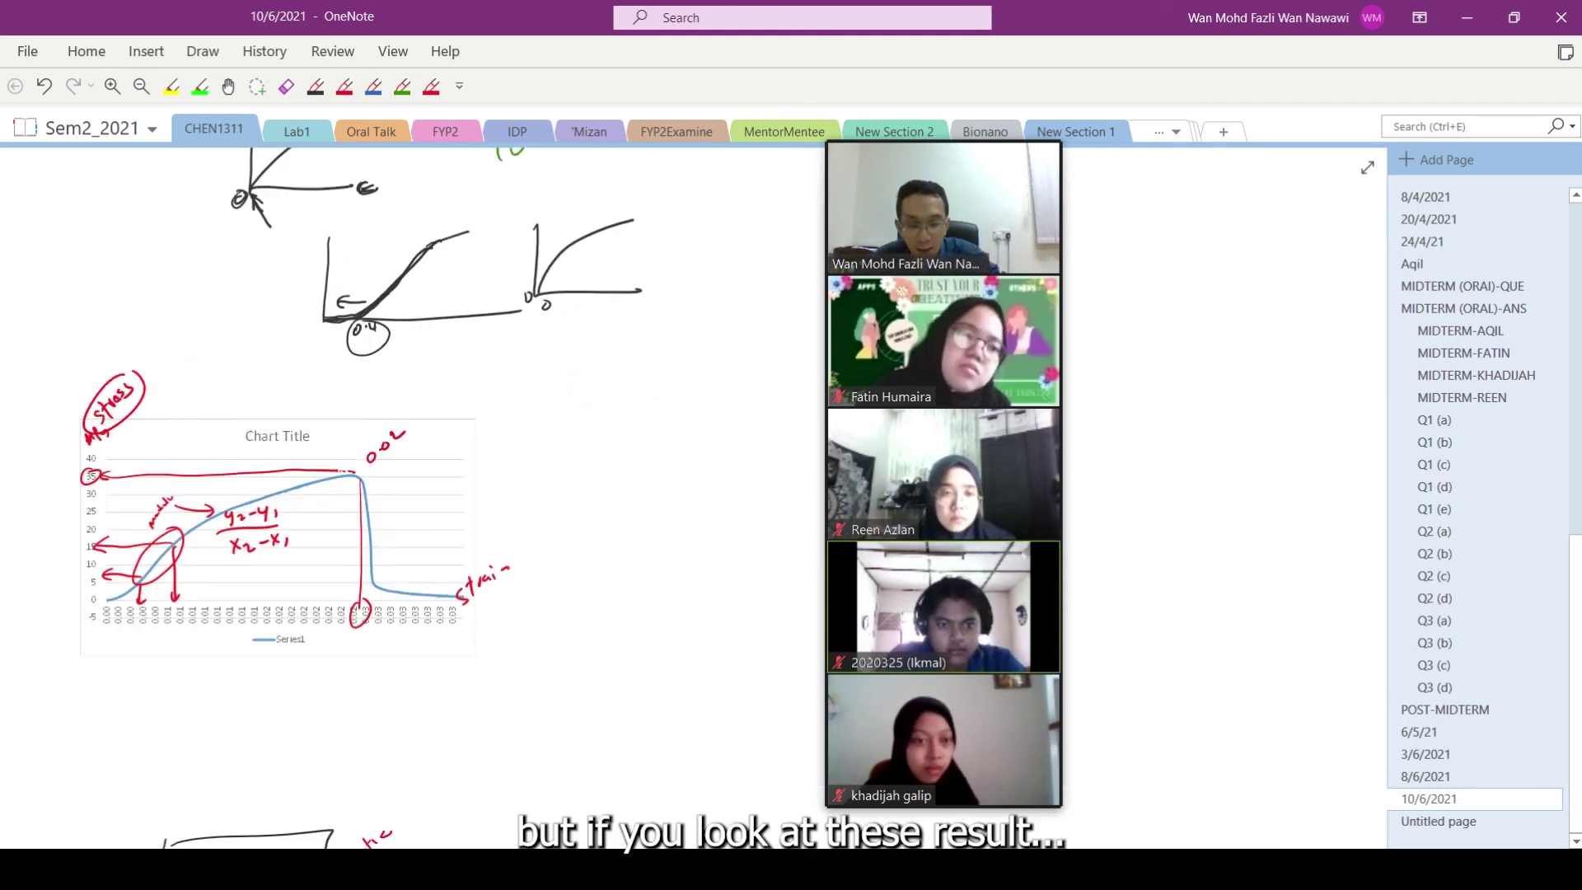
click(475, 836)
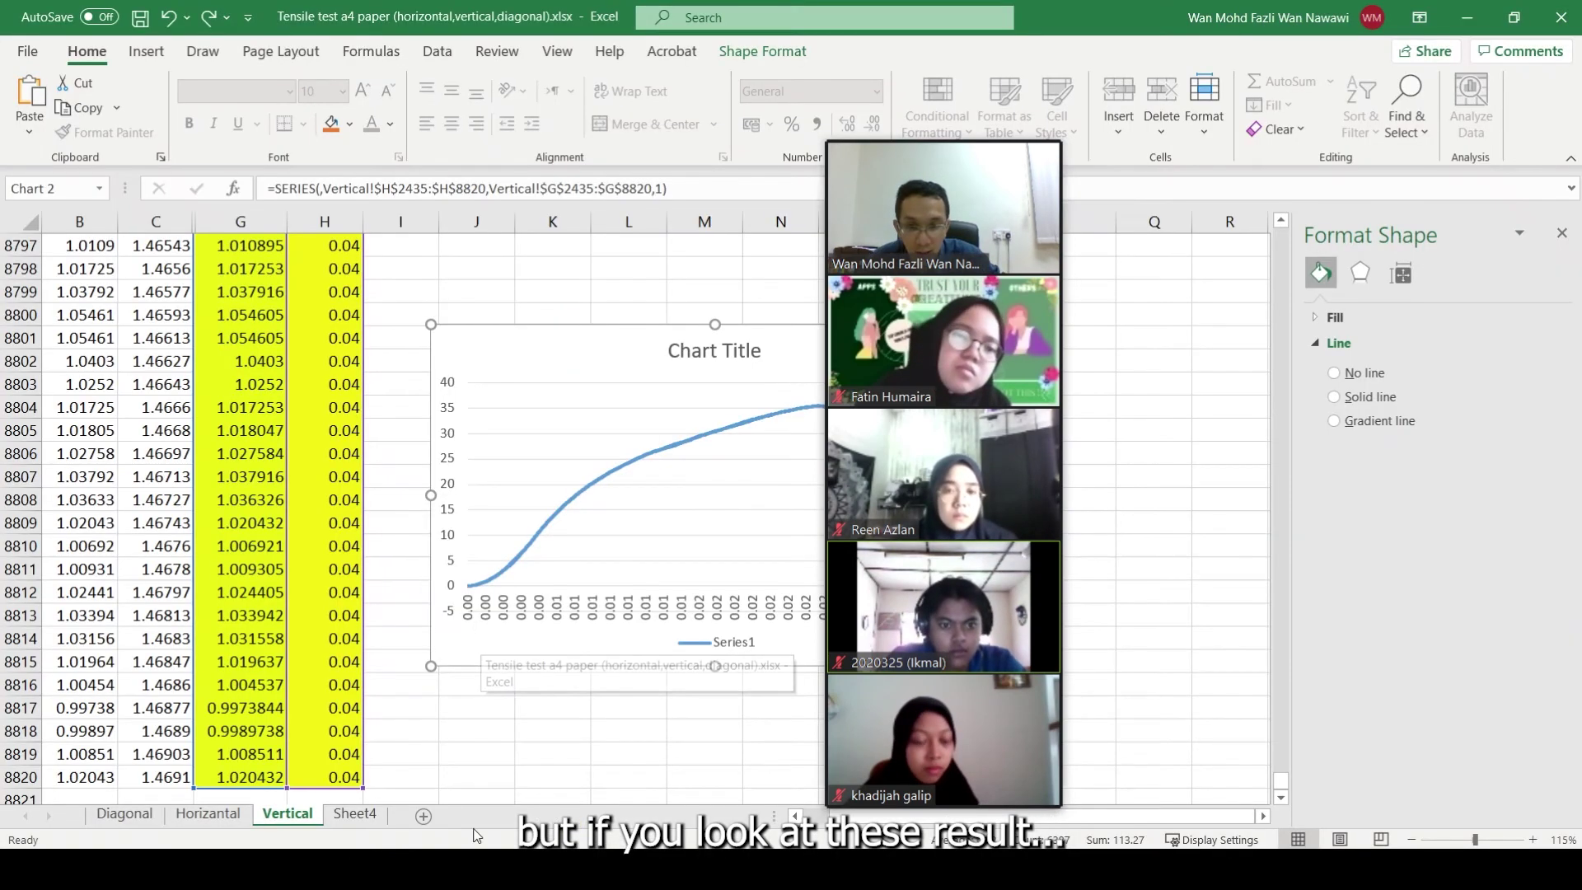
click(354, 814)
scroll(203, 516, up, 6)
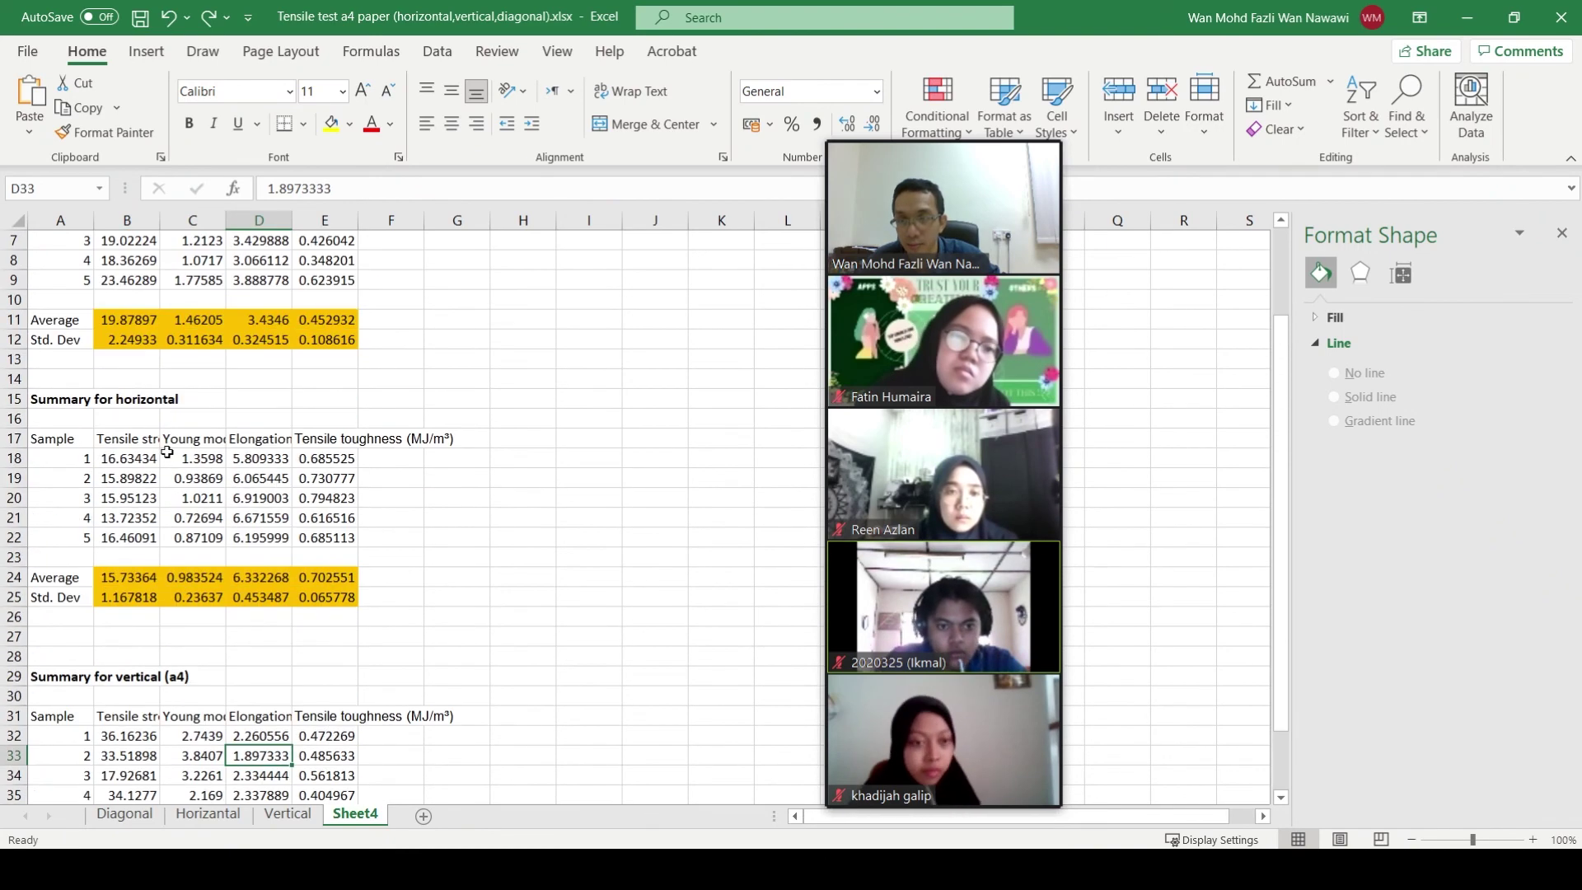
scroll(203, 516, down, 2)
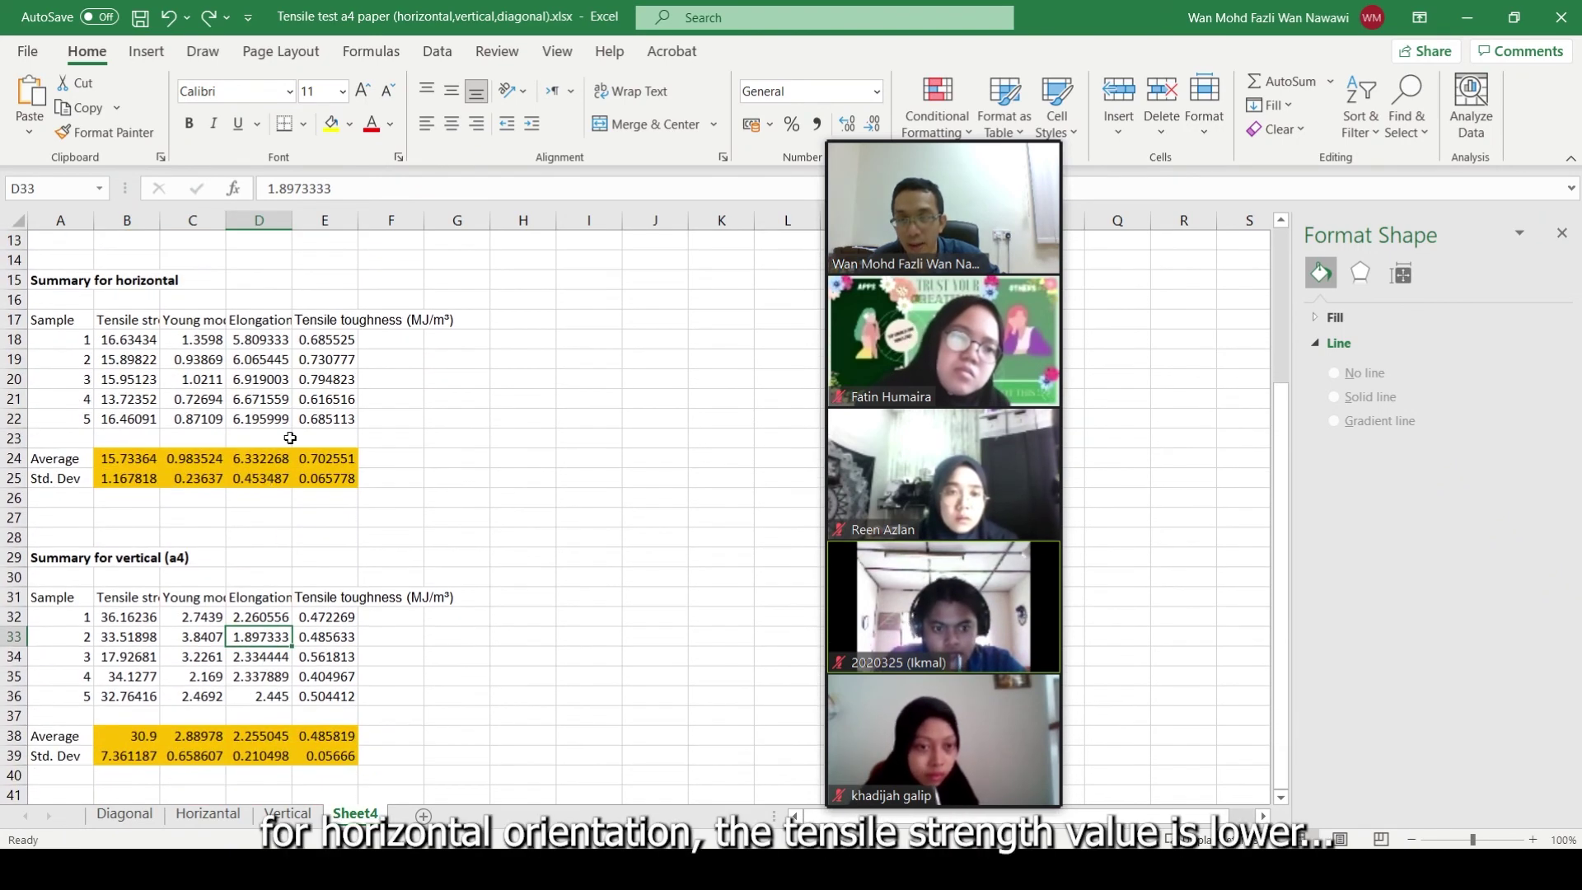
click(136, 340)
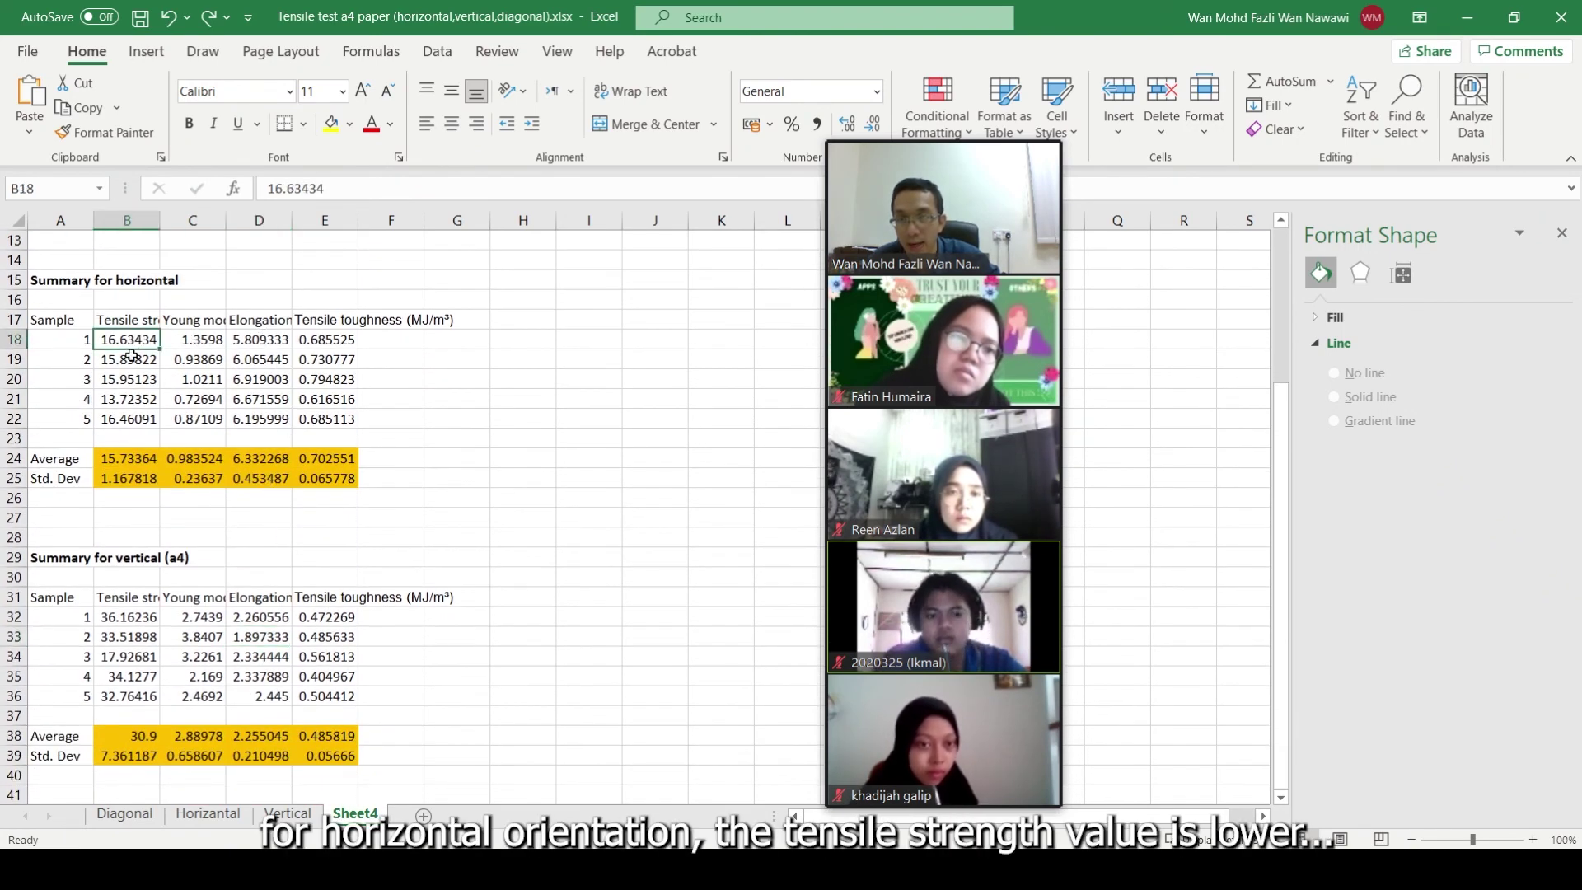
click(108, 366)
click(128, 379)
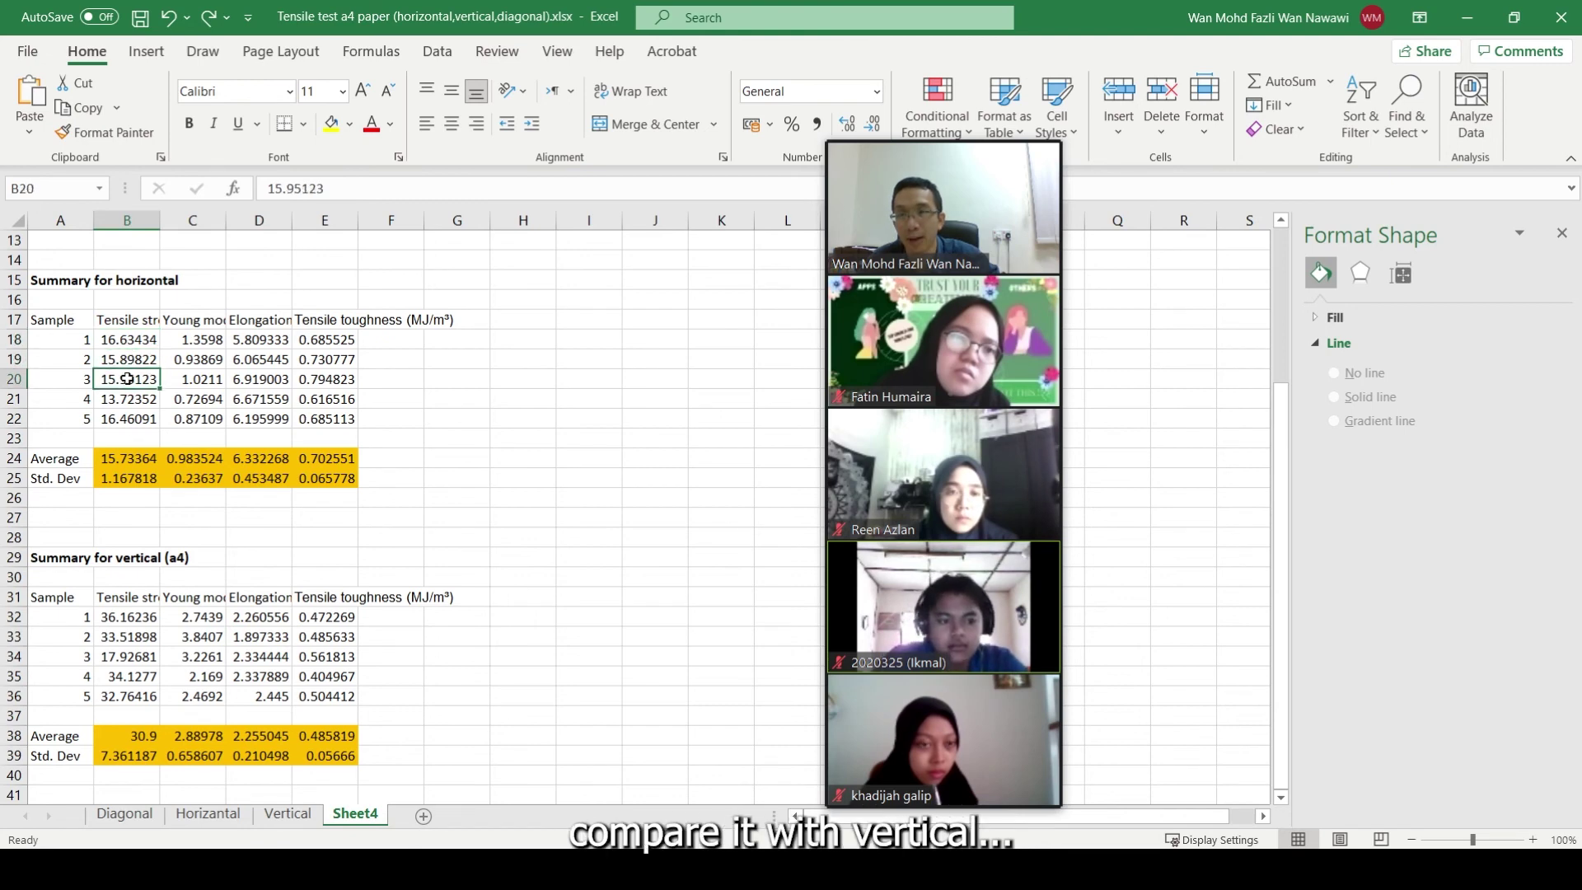
Check the vertical summary's tensile strengths for samples 1 to 5, looking for an outlier, and compare them with the horizontal ones
click(130, 618)
click(128, 638)
click(123, 659)
click(125, 638)
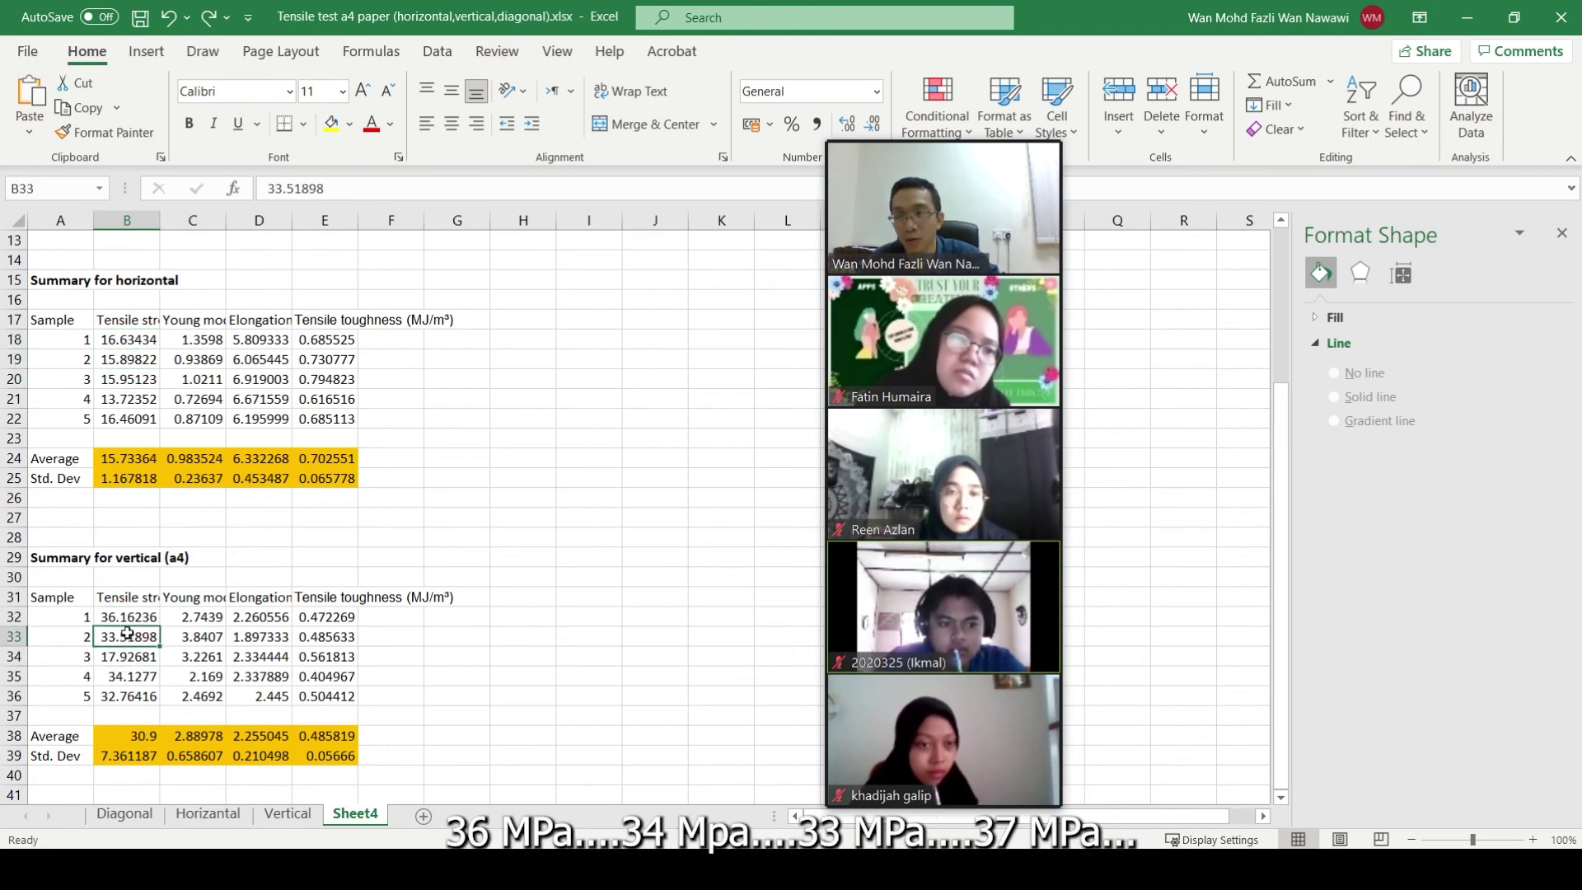
click(117, 664)
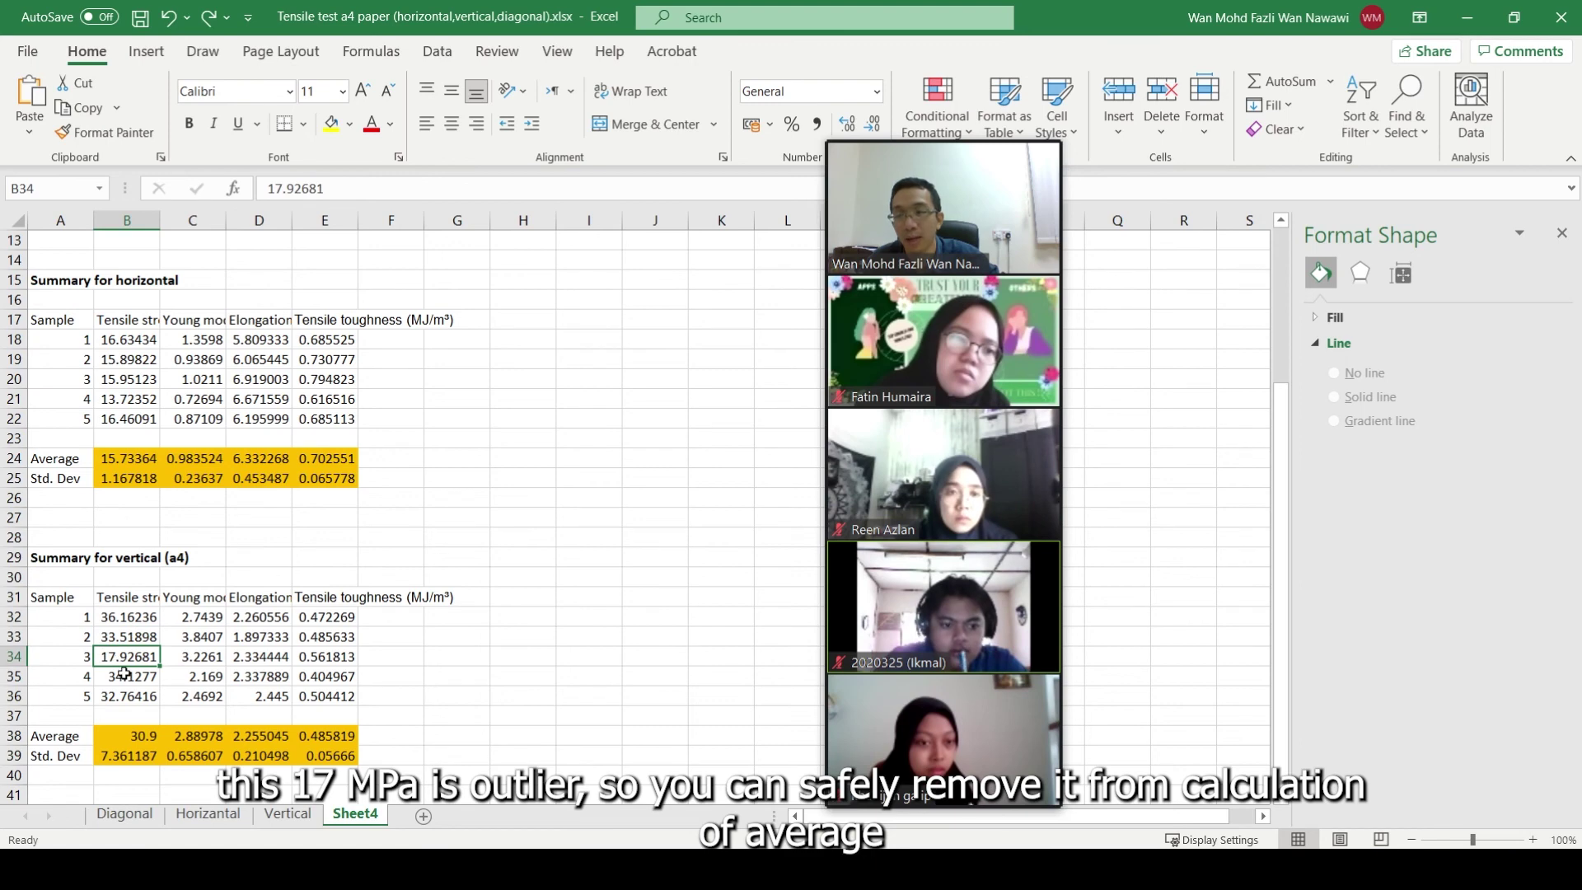
click(124, 676)
click(124, 697)
click(124, 637)
click(125, 617)
click(128, 360)
click(128, 340)
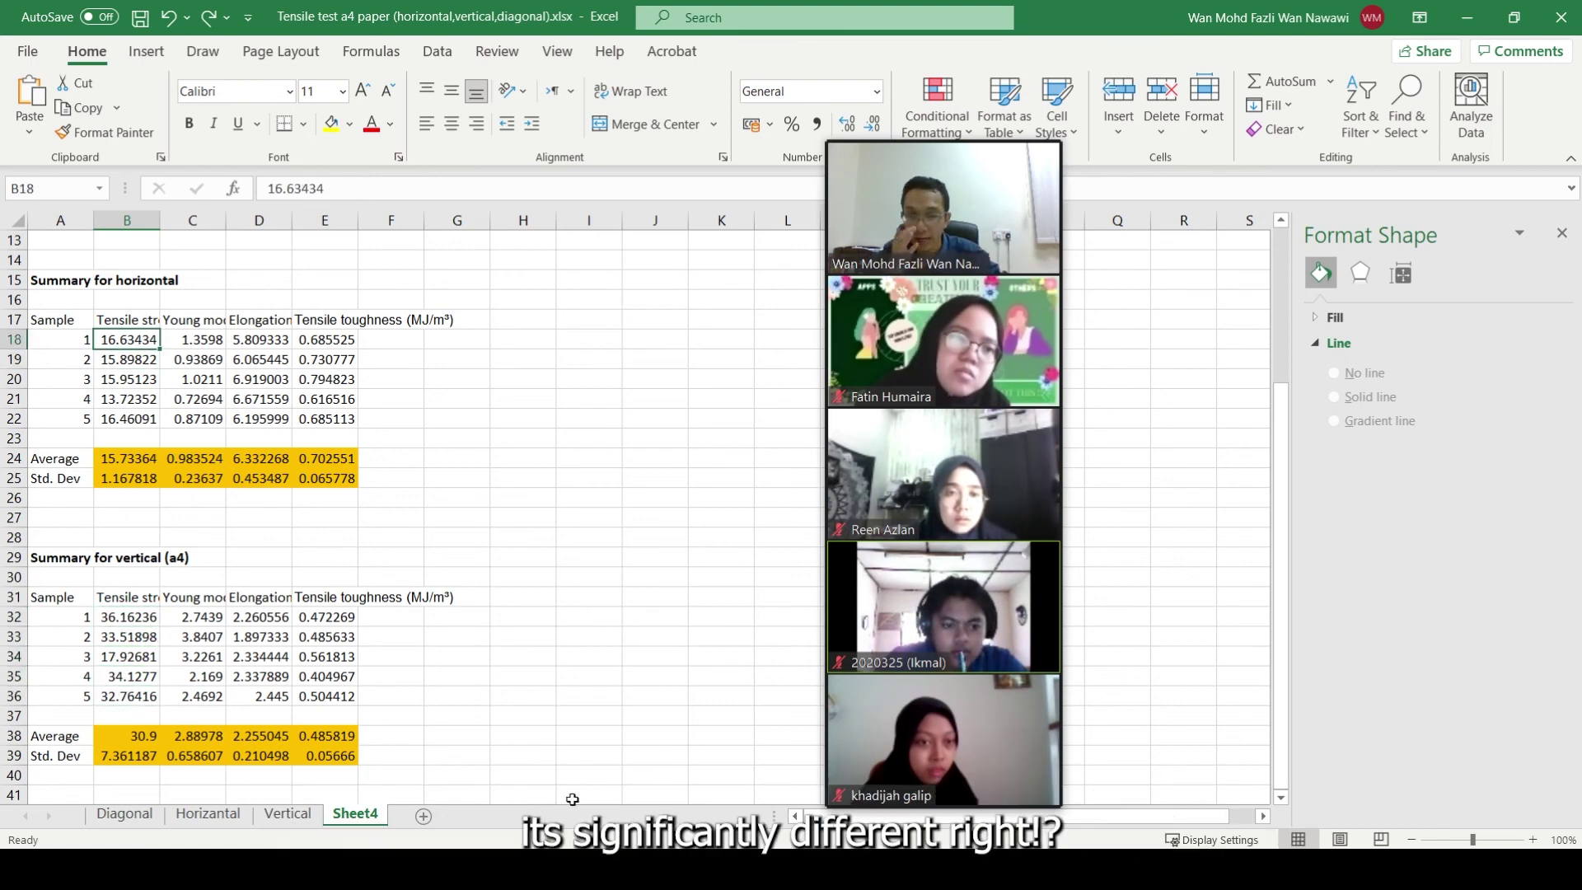
Return to the OneNote sketch and draw thin black fibre lines running lengthwise over the A4 sheet
mouse_move(692, 872)
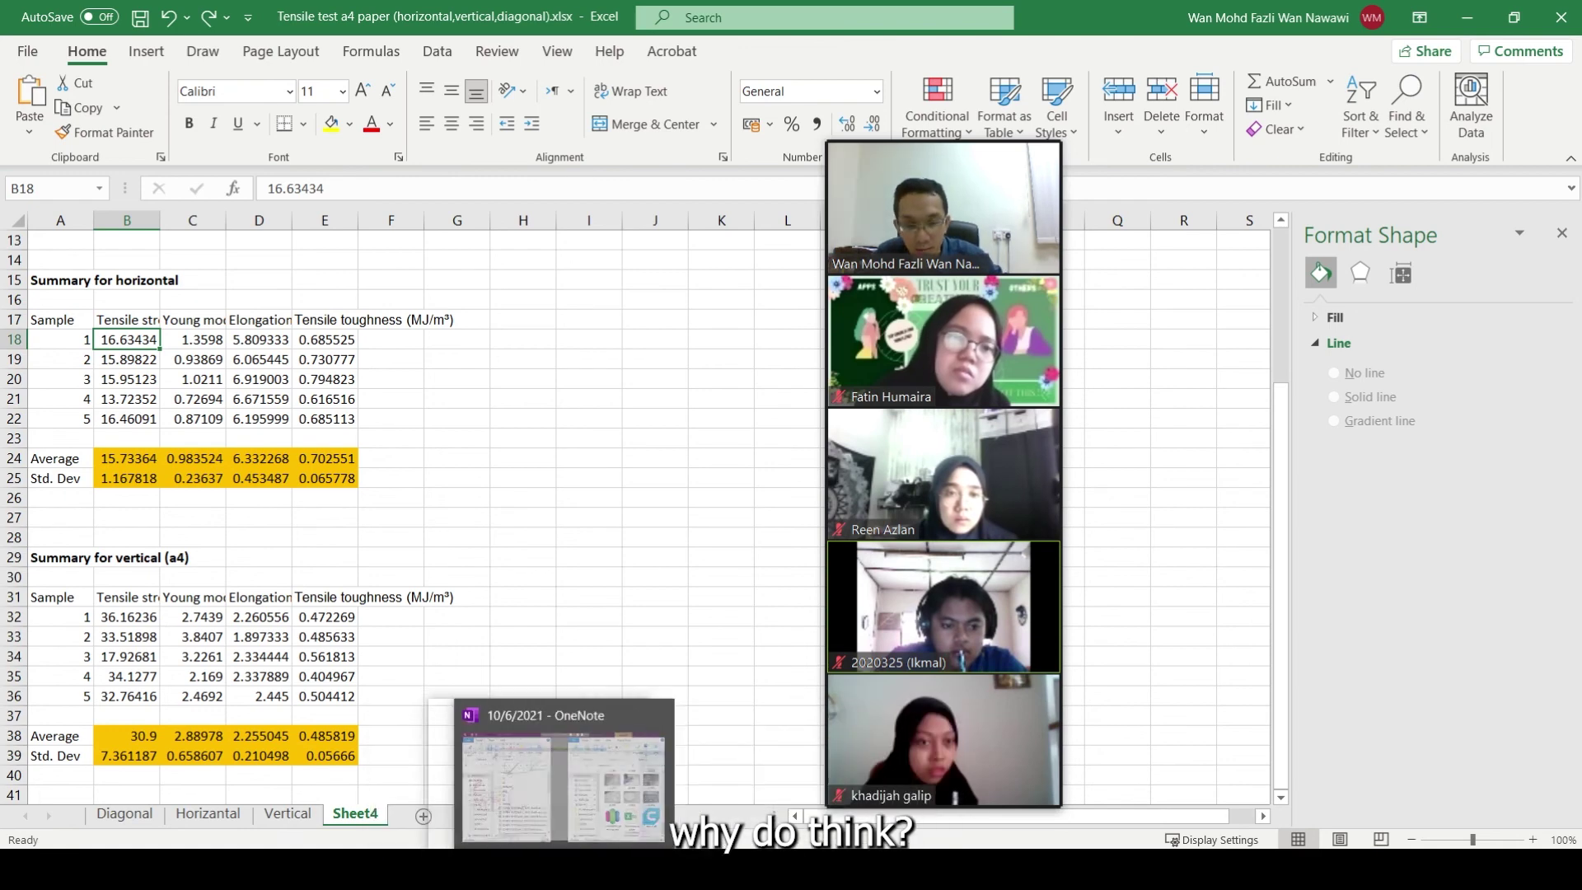
click(693, 778)
scroll(587, 665, down, 2)
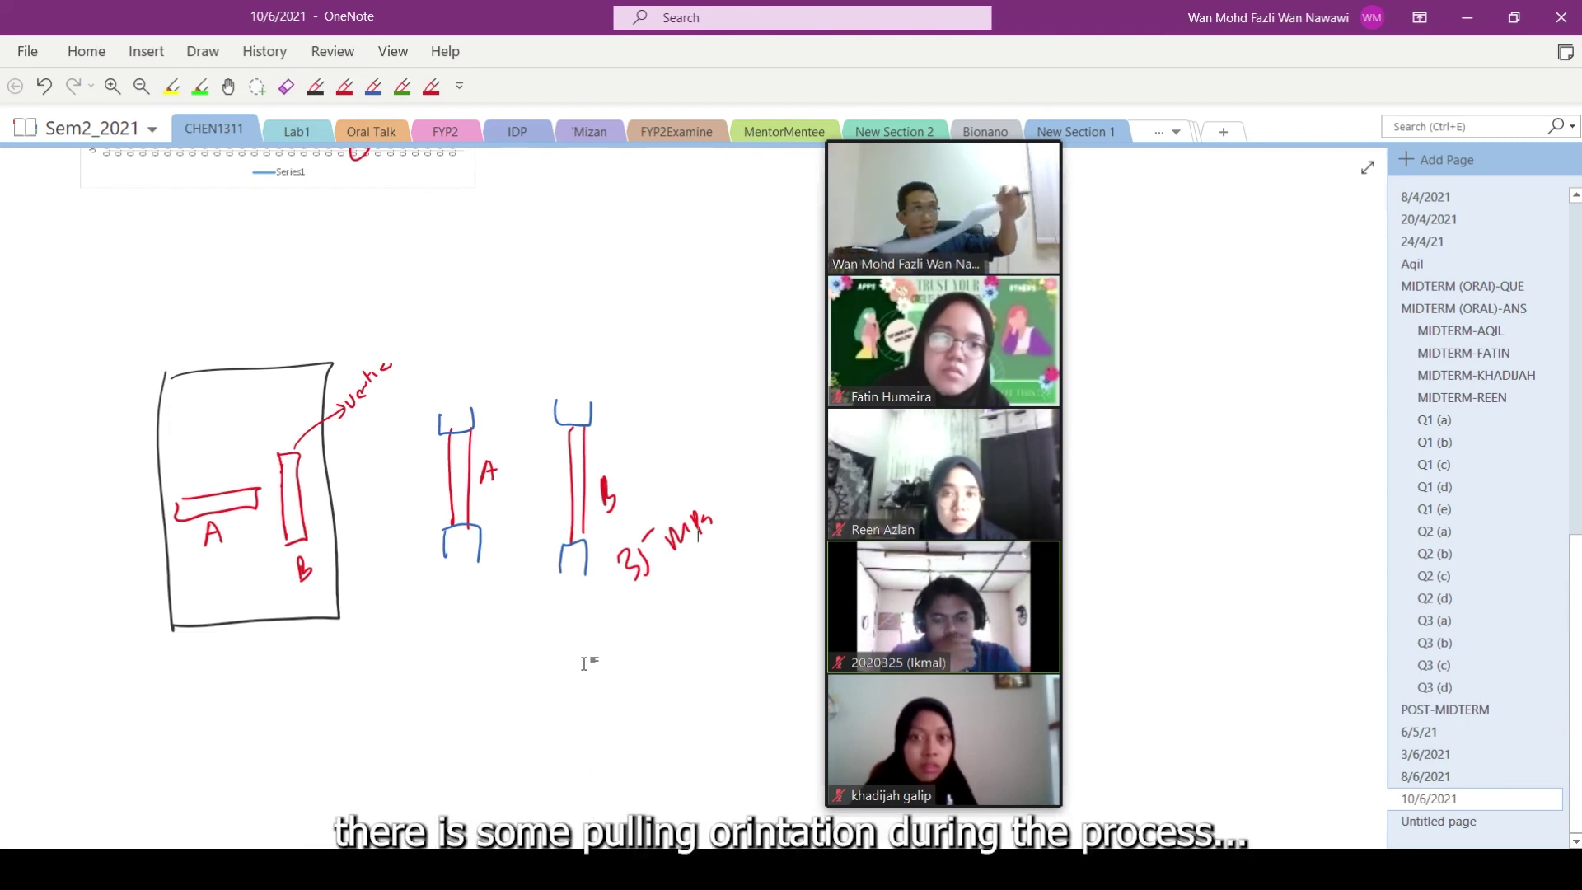
click(315, 86)
drag(183, 383, 189, 577)
drag(192, 367, 208, 582)
mouse_move(221, 320)
mouse_down()
mouse_move(212, 580)
mouse_move(224, 622)
mouse_move(242, 610)
mouse_up()
drag(251, 341, 266, 574)
drag(260, 415, 289, 596)
drag(286, 323, 202, 613)
drag(212, 309, 299, 593)
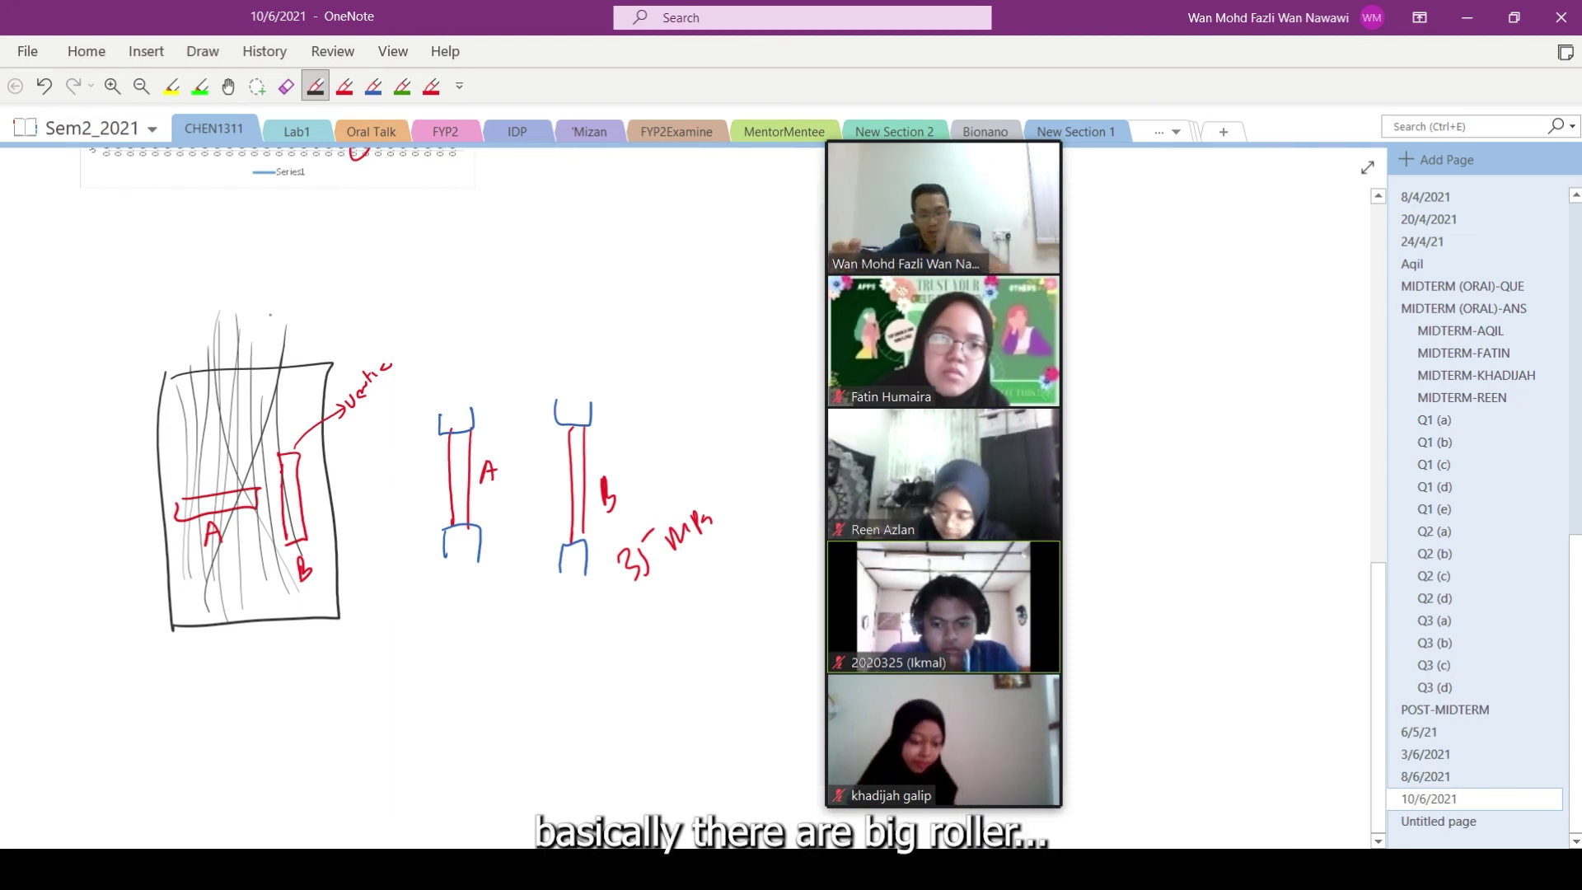
Sketch a black roller with a green pulp sheet and pulling-direction arrow over it, and add a green line along strip B
mouse_move(651, 664)
mouse_down()
mouse_move(693, 718)
mouse_move(651, 719)
mouse_up()
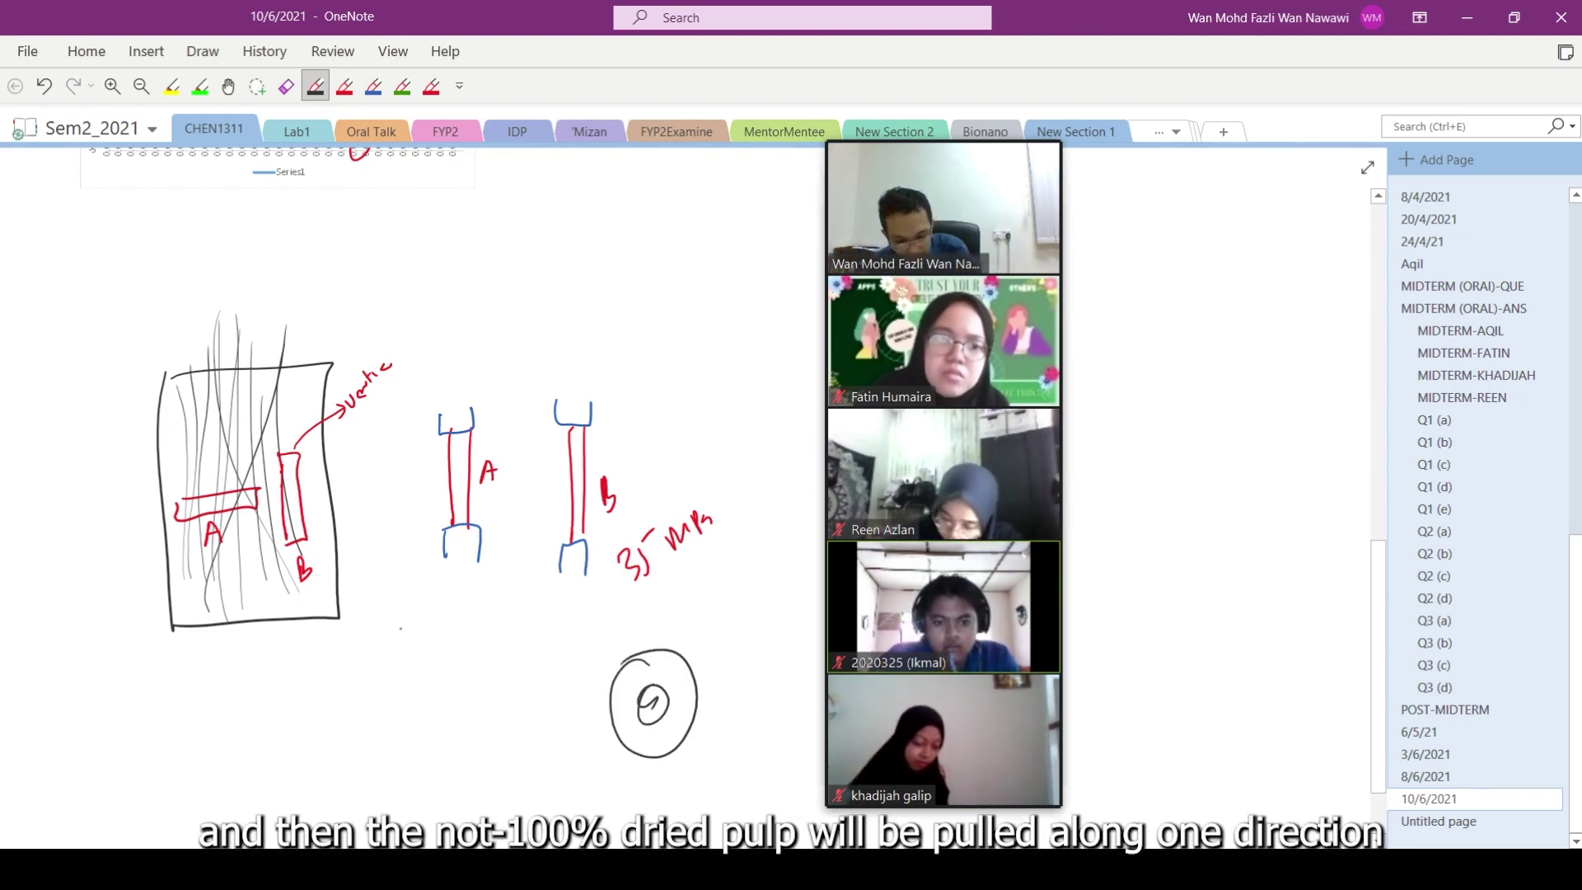
mouse_move(351, 746)
mouse_down()
mouse_move(633, 657)
mouse_move(510, 695)
mouse_move(741, 721)
mouse_up()
mouse_move(365, 744)
mouse_down()
mouse_move(412, 670)
mouse_move(715, 605)
mouse_move(747, 705)
mouse_up()
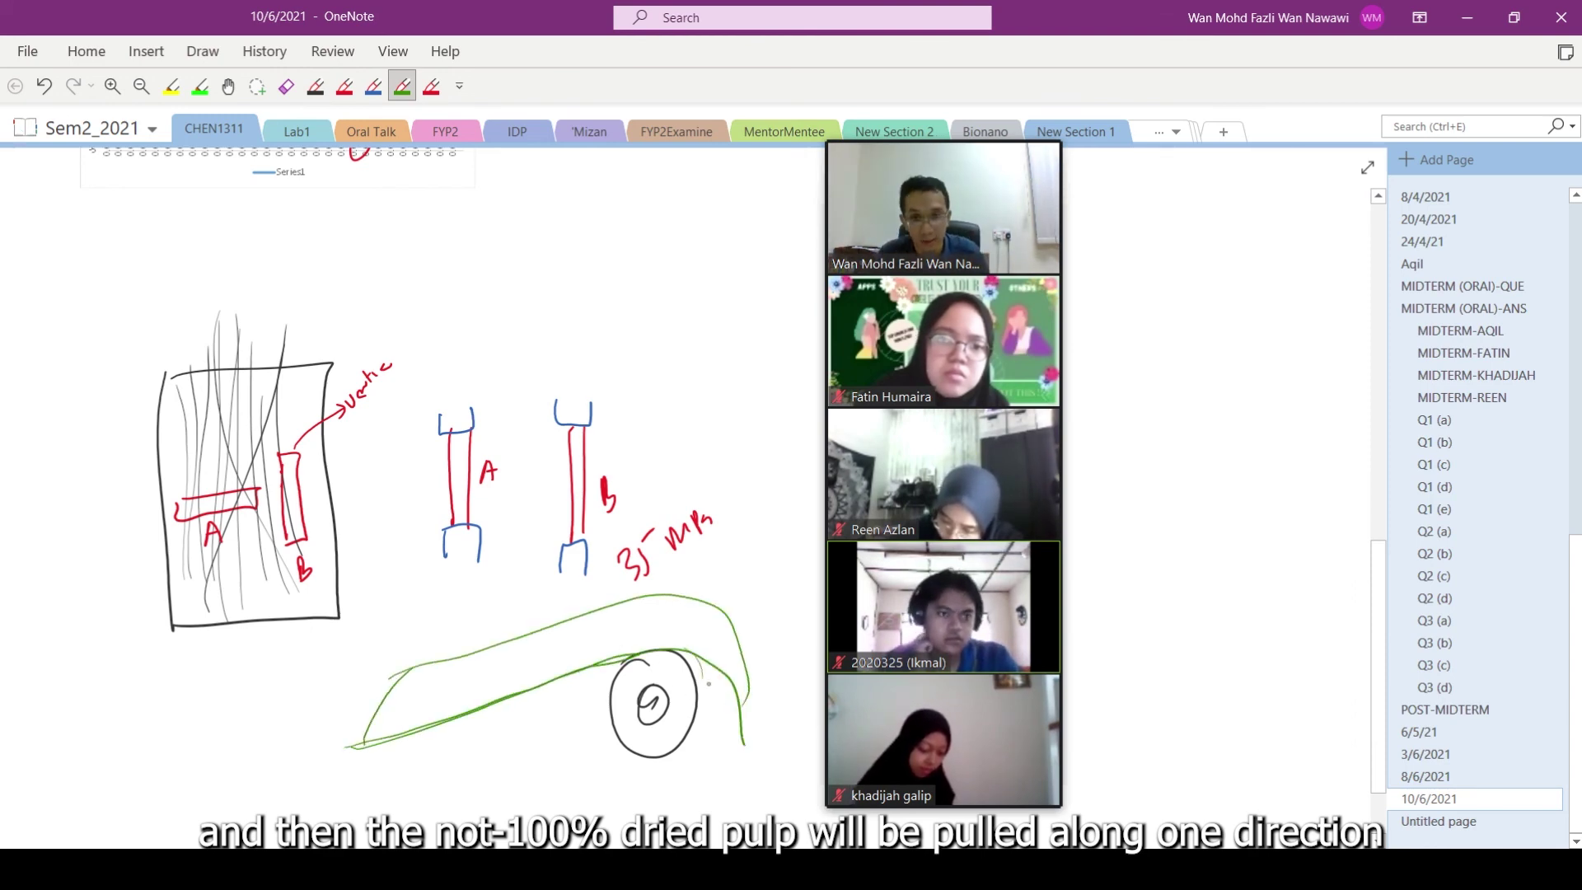
drag(447, 693, 521, 673)
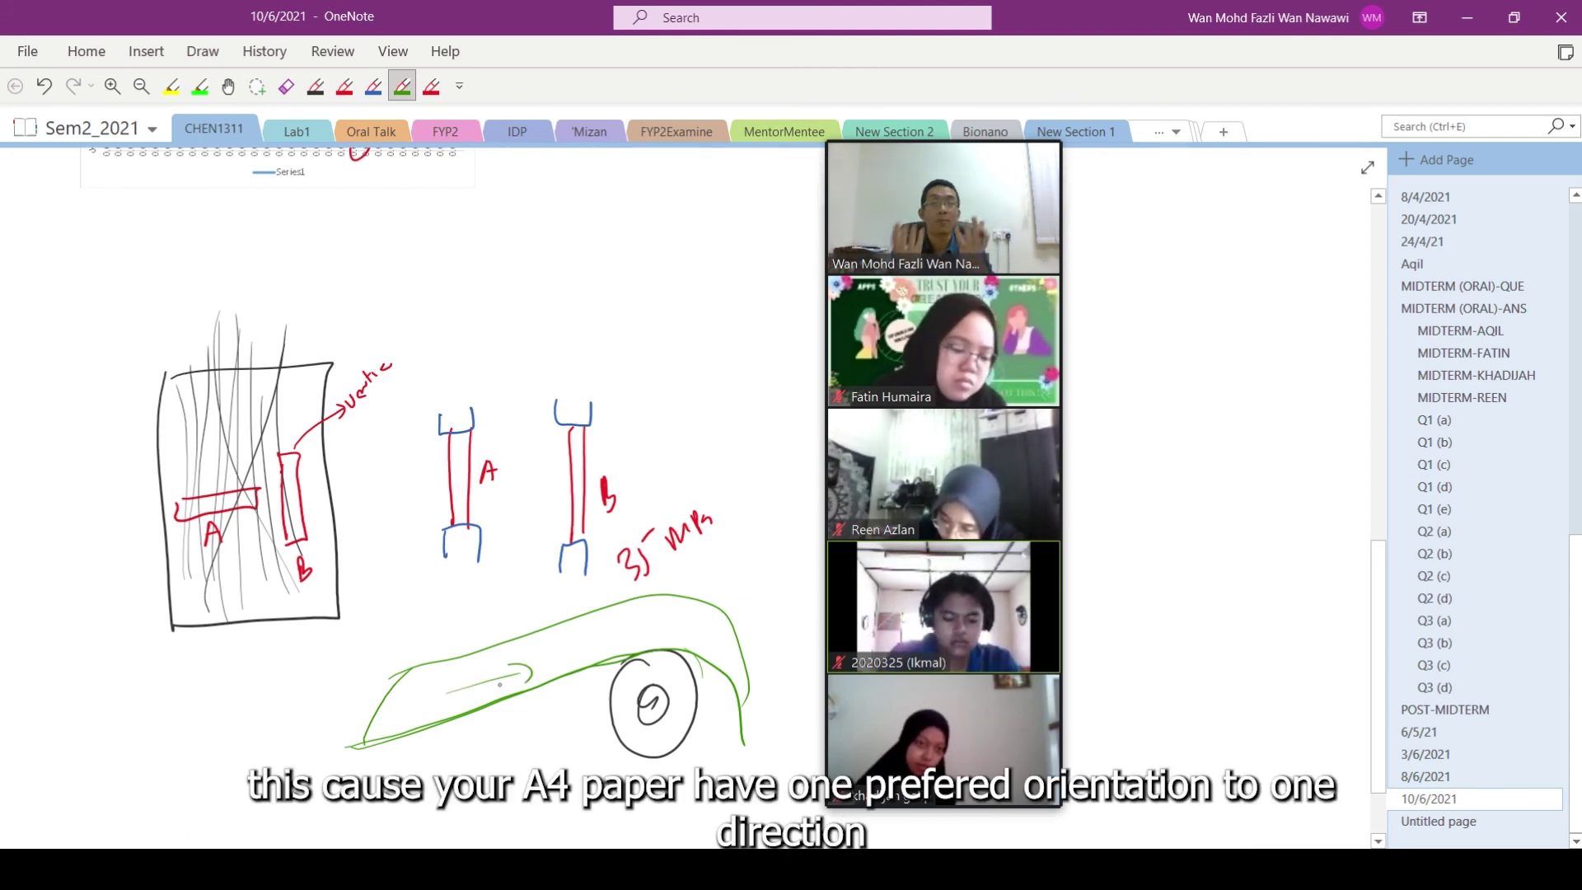
drag(310, 366, 290, 535)
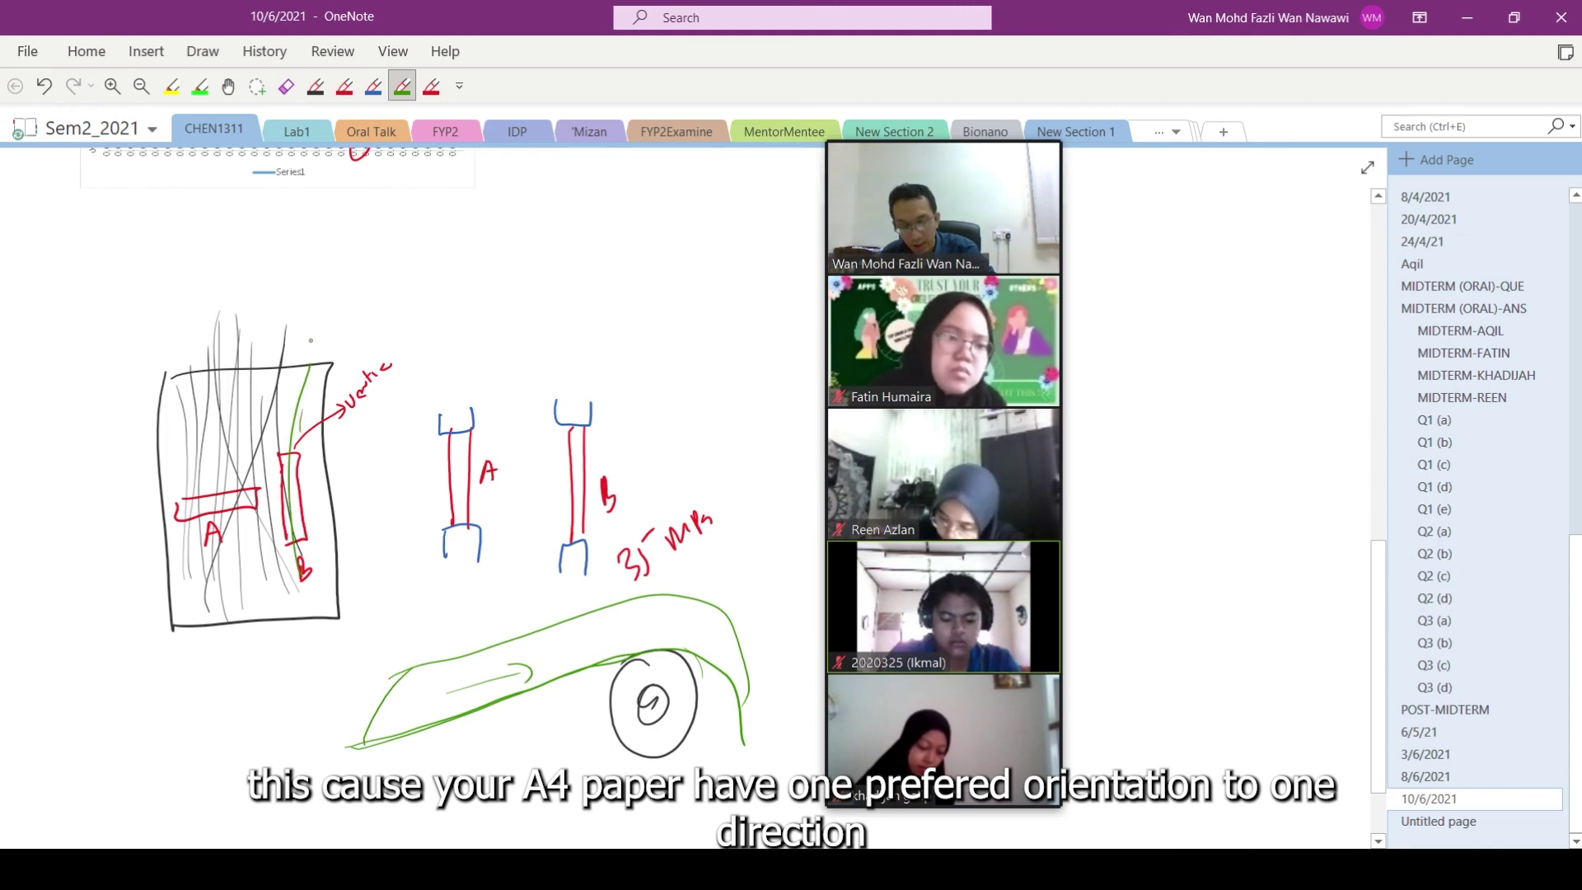
Sketch a green strip above specimen A and fill it with fibre lines running lengthwise
drag(468, 305, 517, 328)
drag(487, 219, 485, 309)
drag(500, 243, 496, 297)
drag(513, 206, 509, 272)
Sketch a second green strip with crosswise fibres labelled A, and draw arrows linking it to specimen A and the lengthwise-fibre strip to specimen B
mouse_move(575, 336)
mouse_down()
mouse_move(587, 212)
mouse_move(614, 359)
mouse_up()
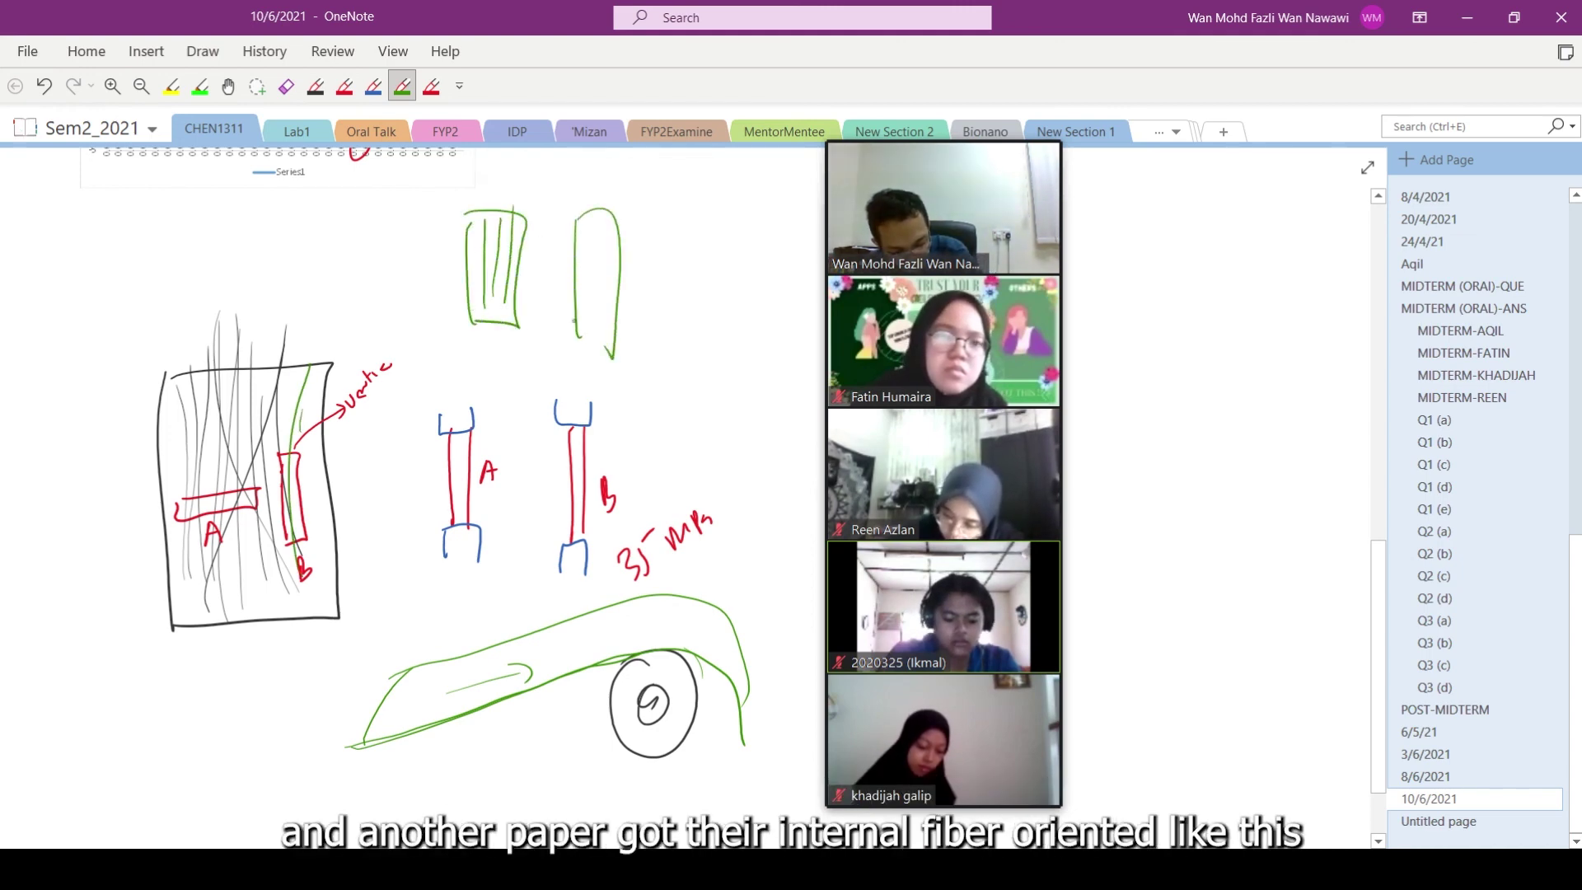
drag(602, 199, 619, 198)
drag(579, 329, 482, 412)
mouse_move(513, 208)
mouse_down()
mouse_move(633, 158)
mouse_move(684, 314)
mouse_move(611, 403)
mouse_up()
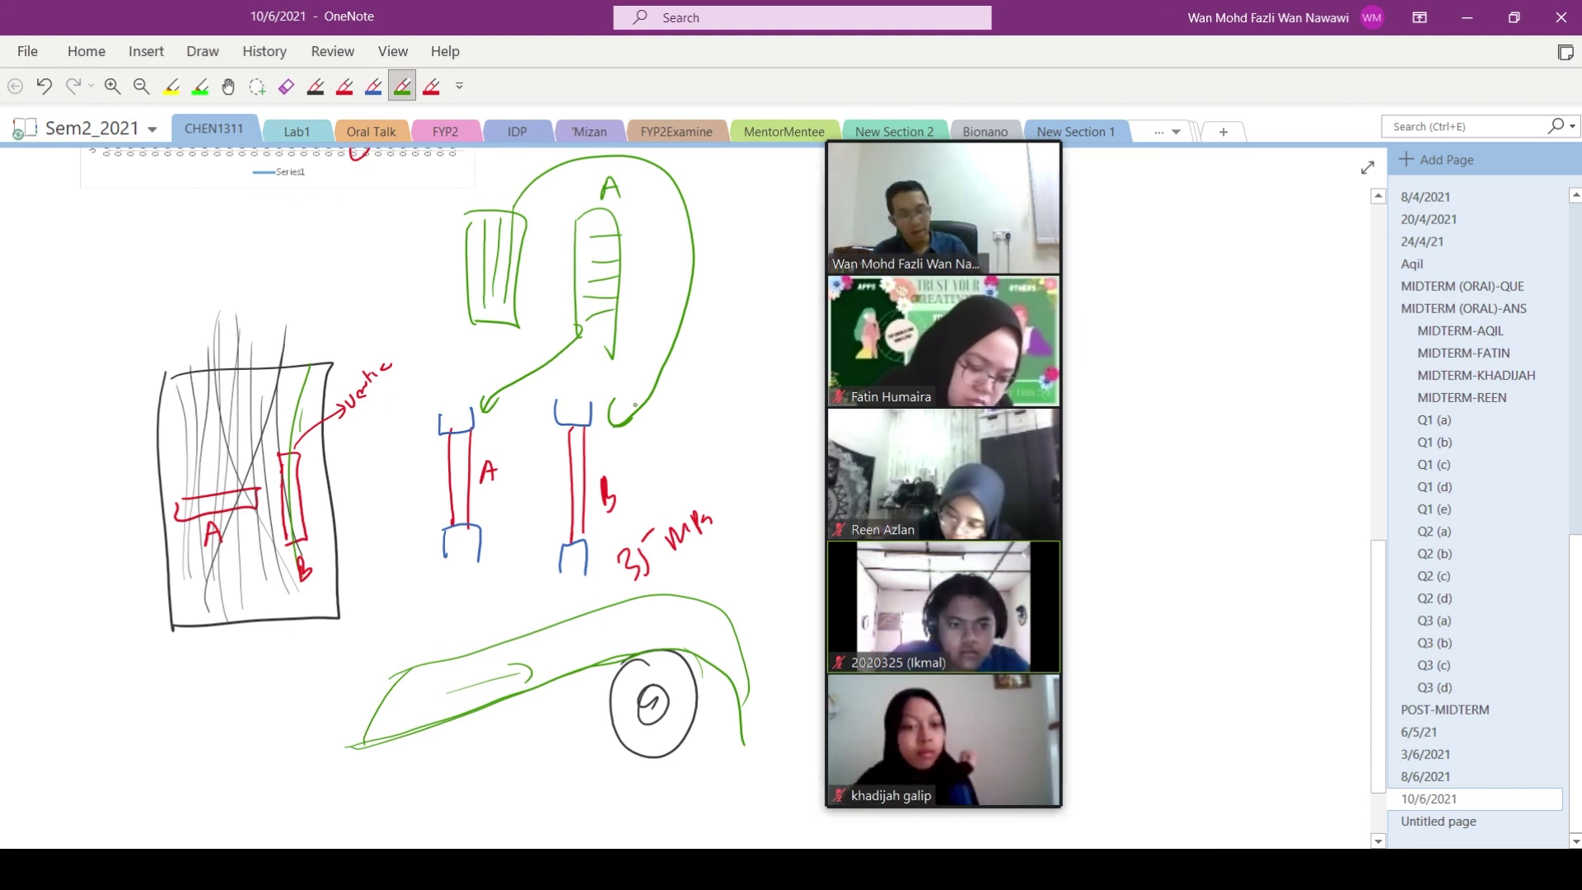
Draw a red diagonal strip on the A4 sheet, below strip A and beside strip B
click(346, 90)
drag(246, 548, 223, 612)
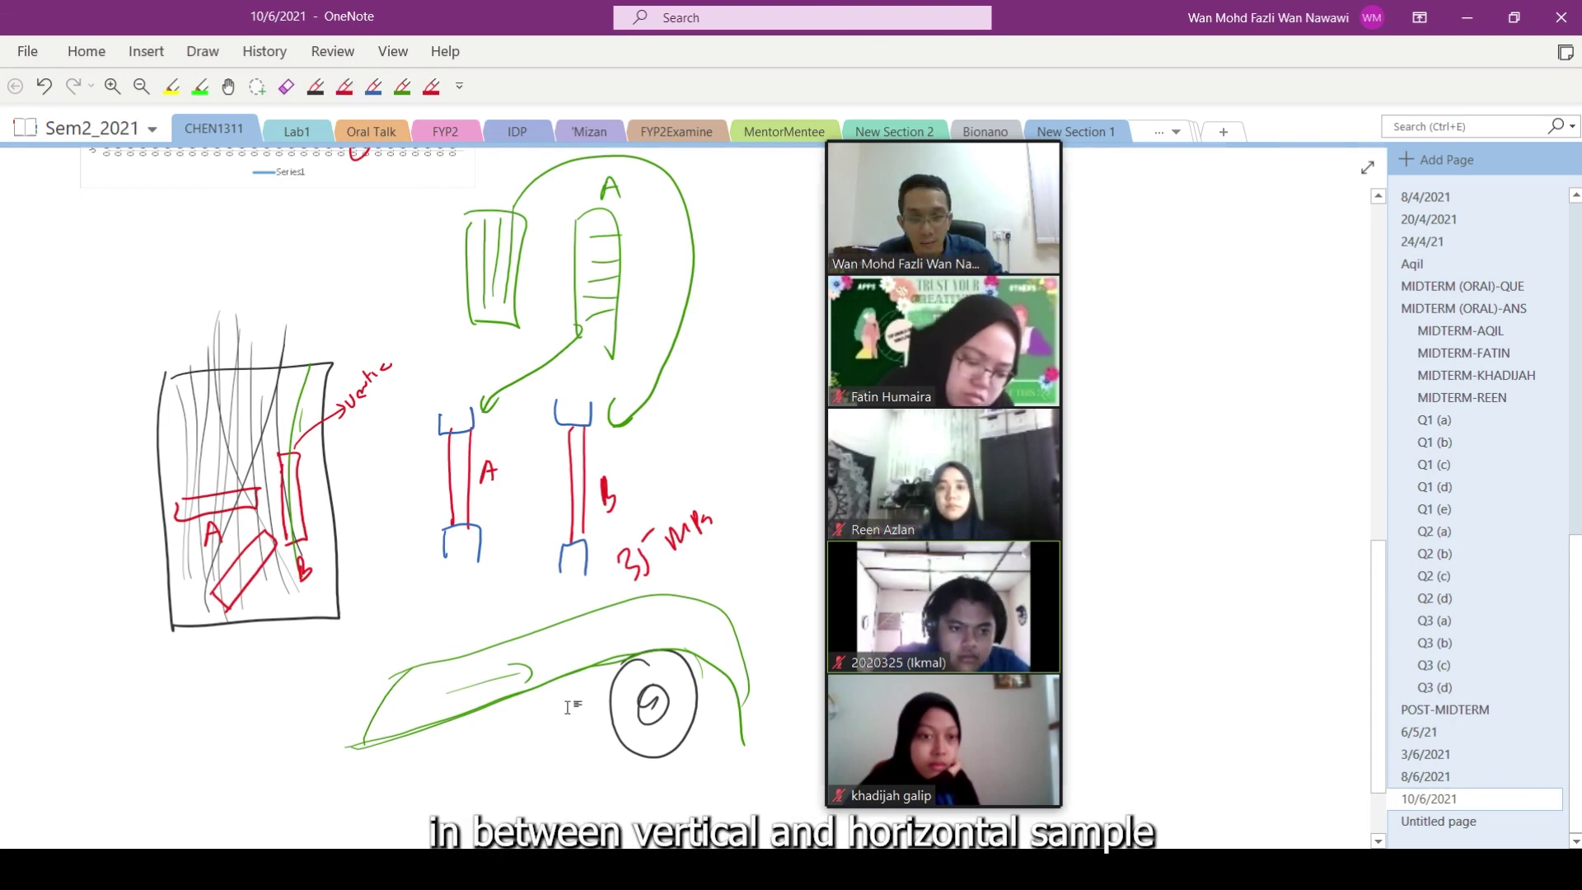
Switch to Excel and compare the average tensile strengths in Sheet4's vertical and horizontal summaries
key(alt+Tab)
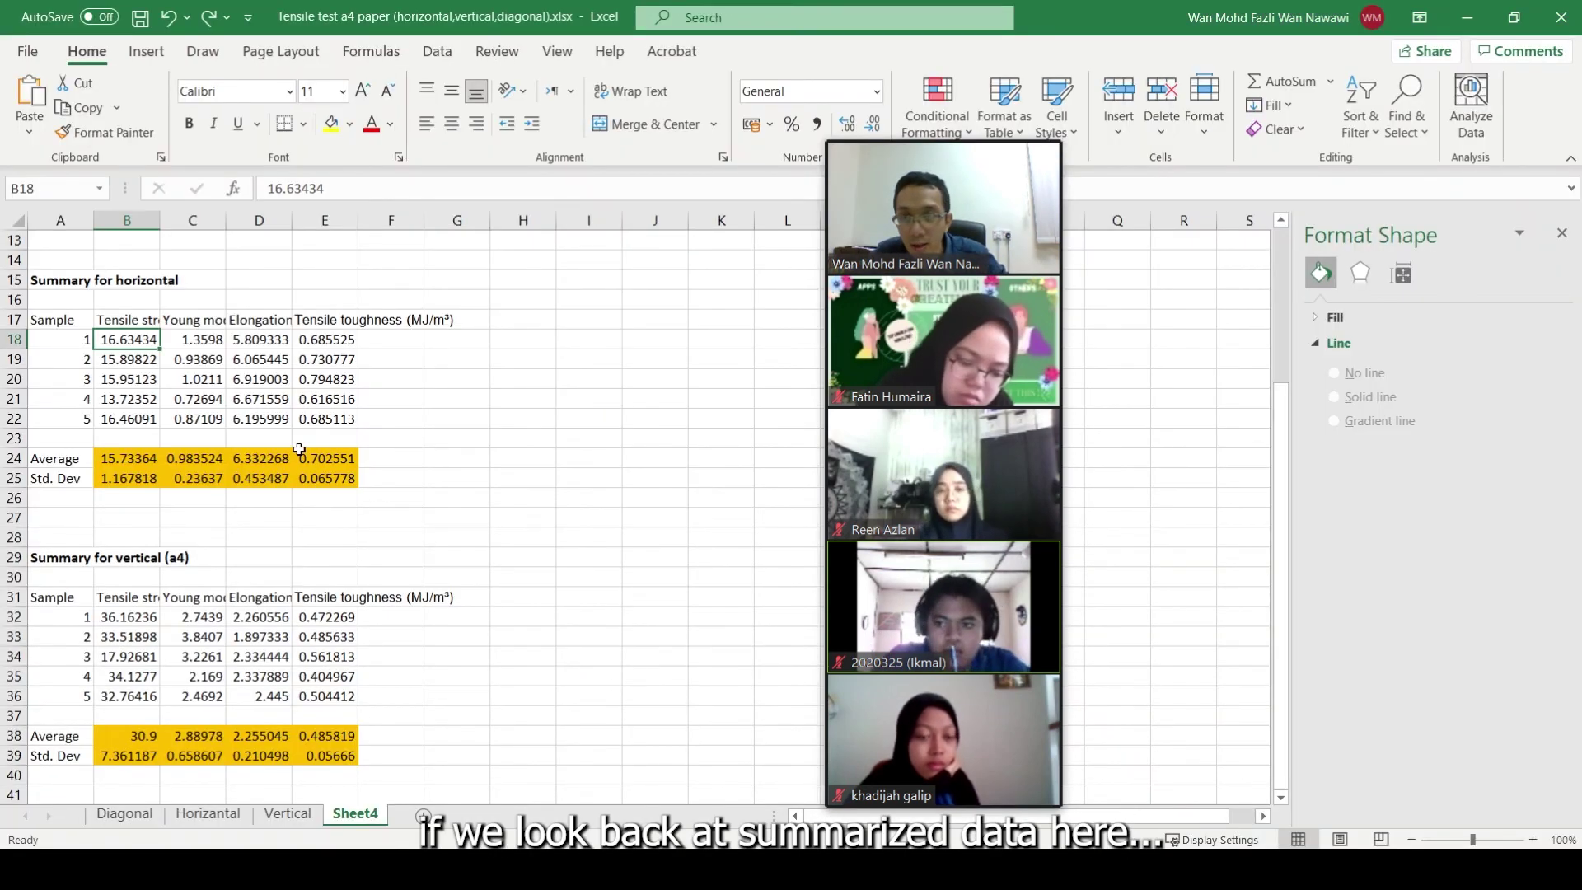
scroll(280, 471, down, 1)
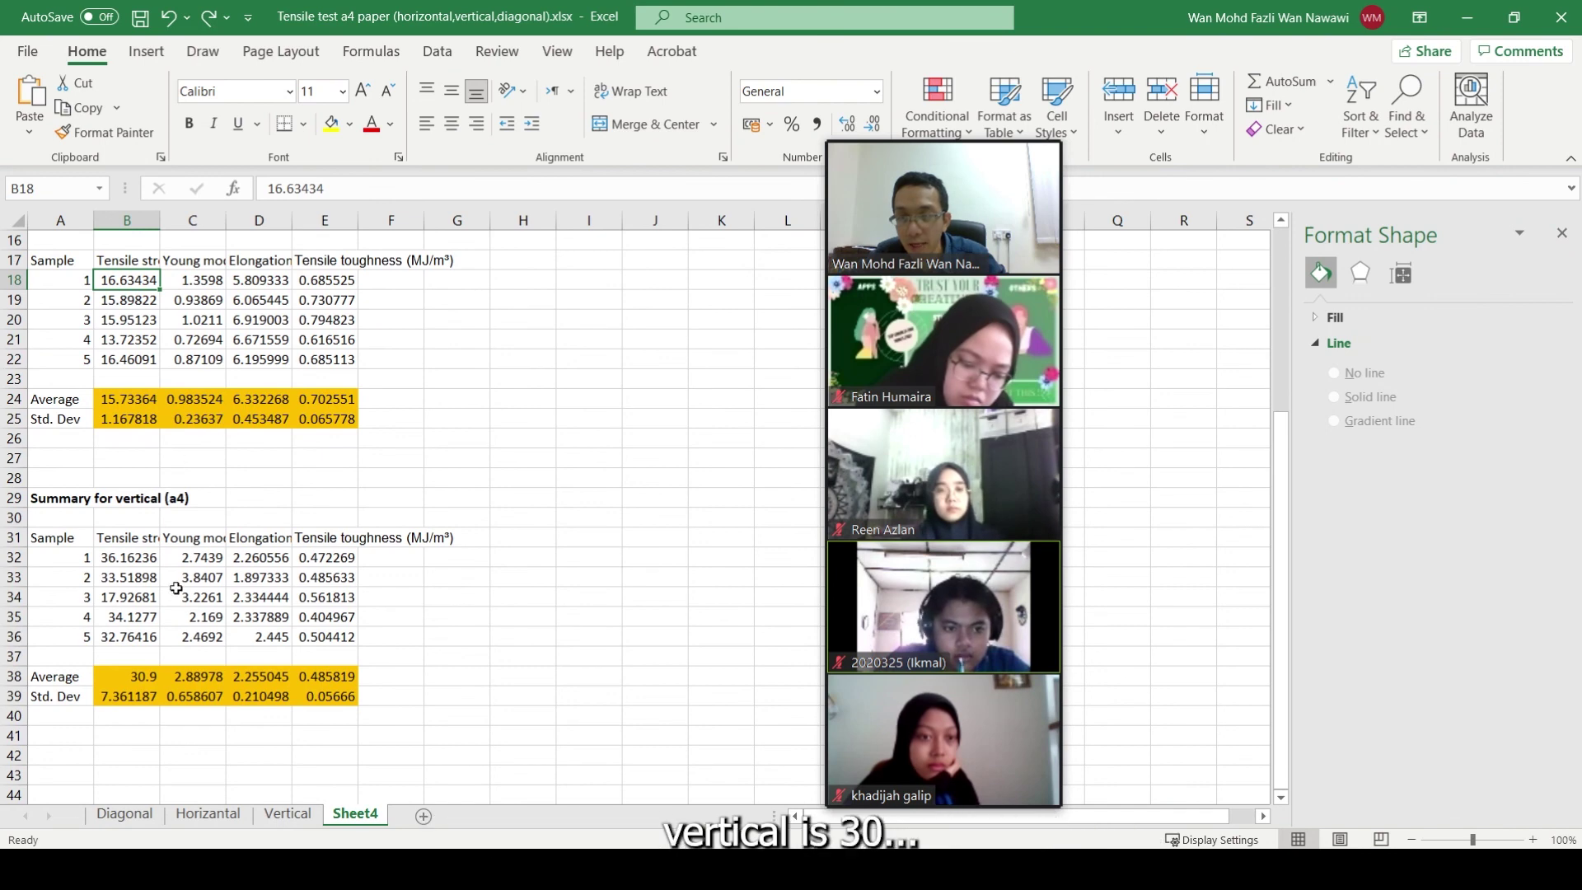
click(119, 676)
click(133, 404)
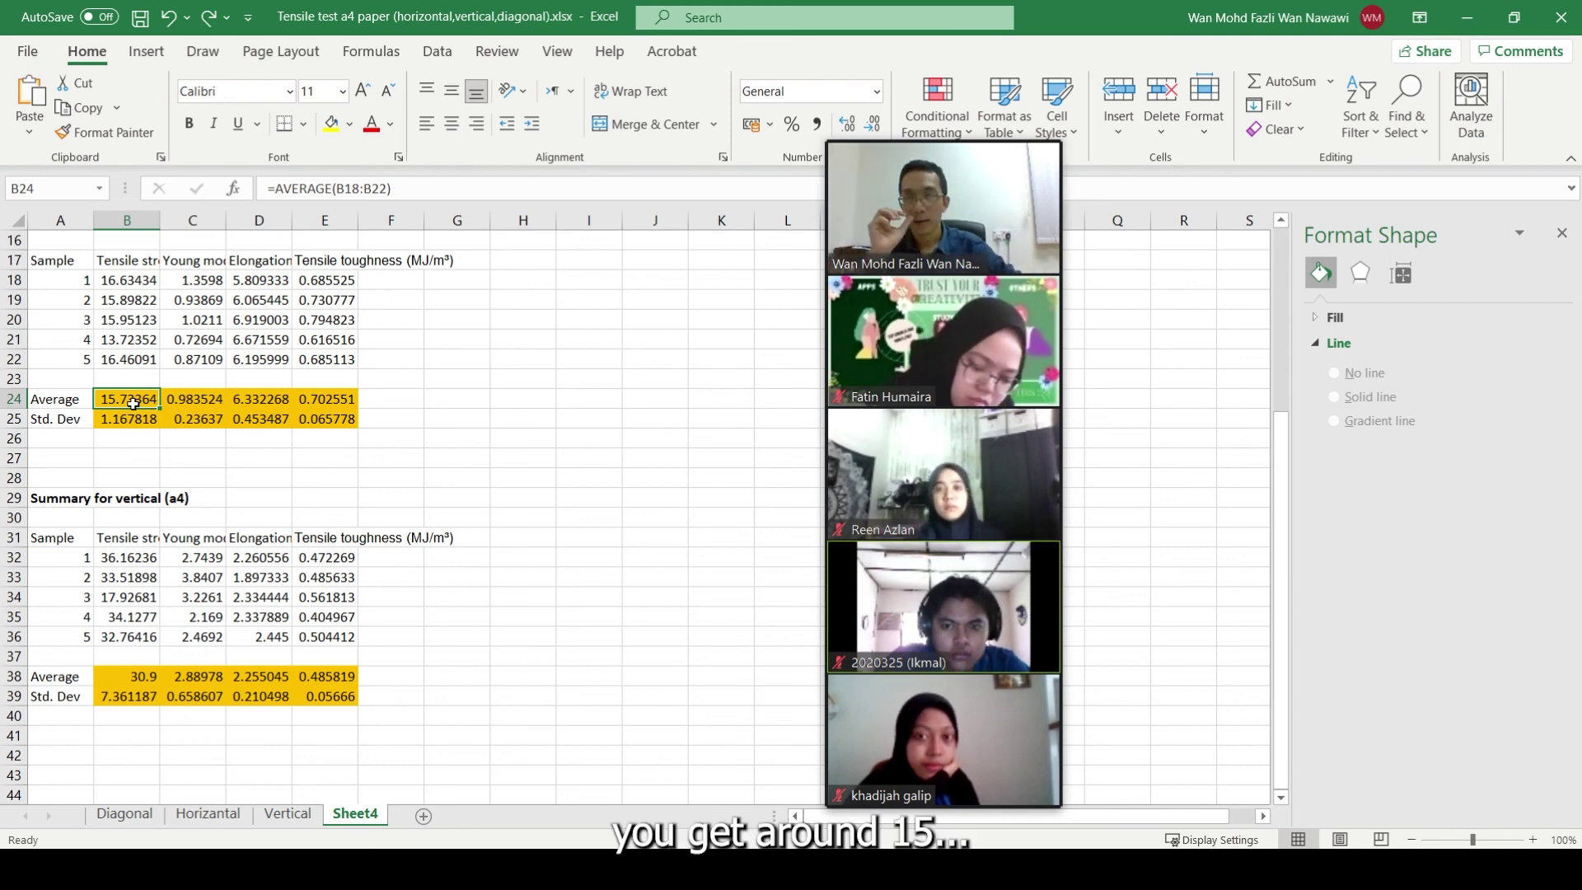
Check the average tensile strength in the summary above the horizontal one, and select the tensile strengths of its samples 1 to 5
scroll(124, 395, up, 4)
click(106, 384)
drag(130, 259, 137, 325)
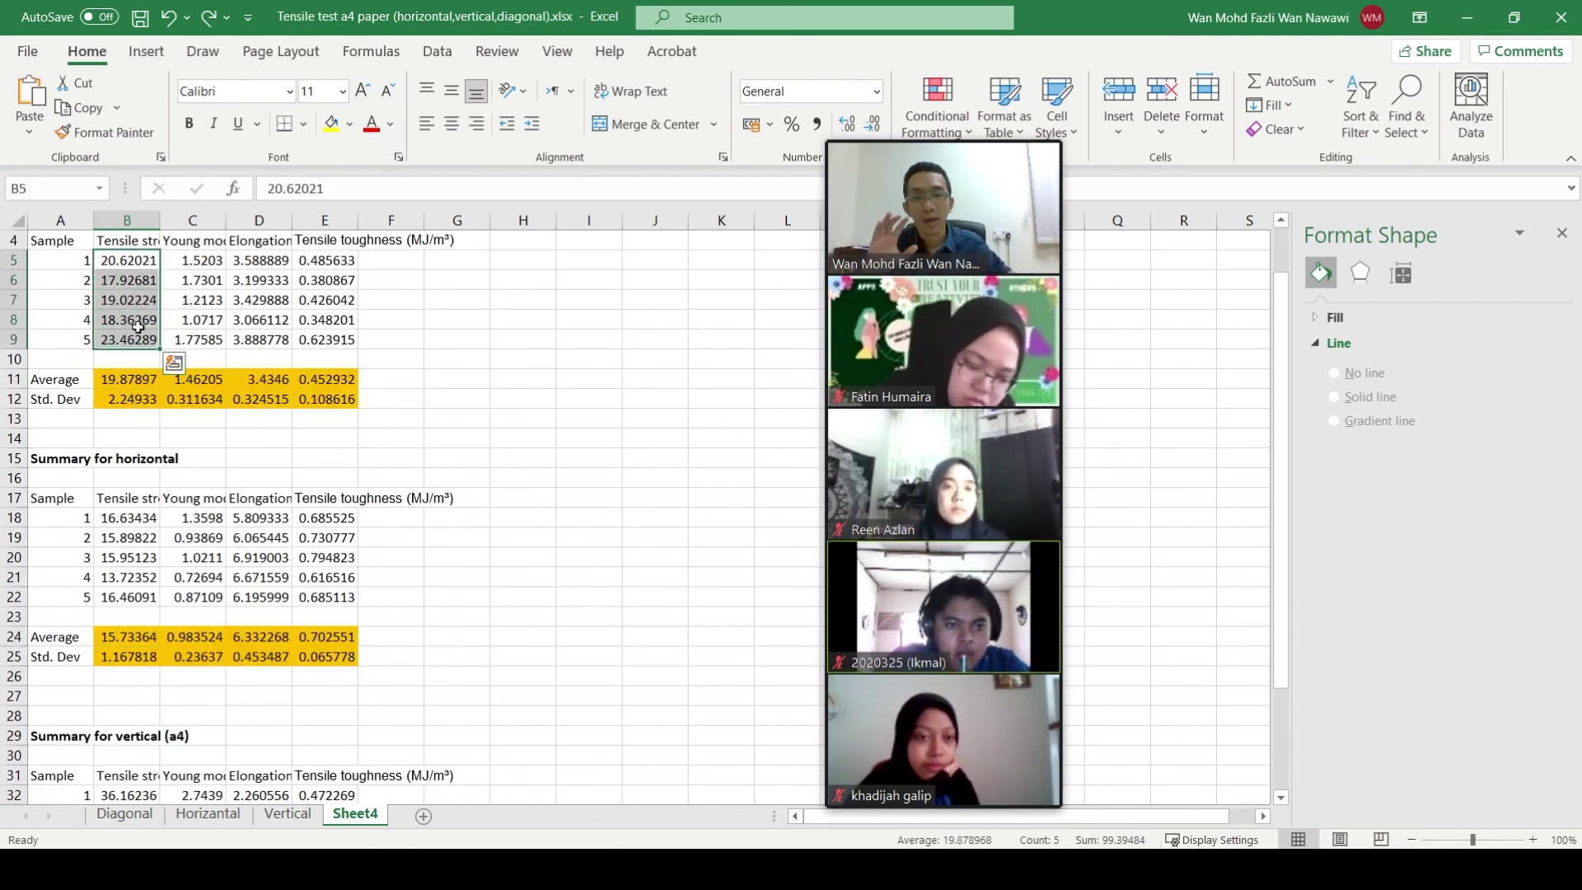